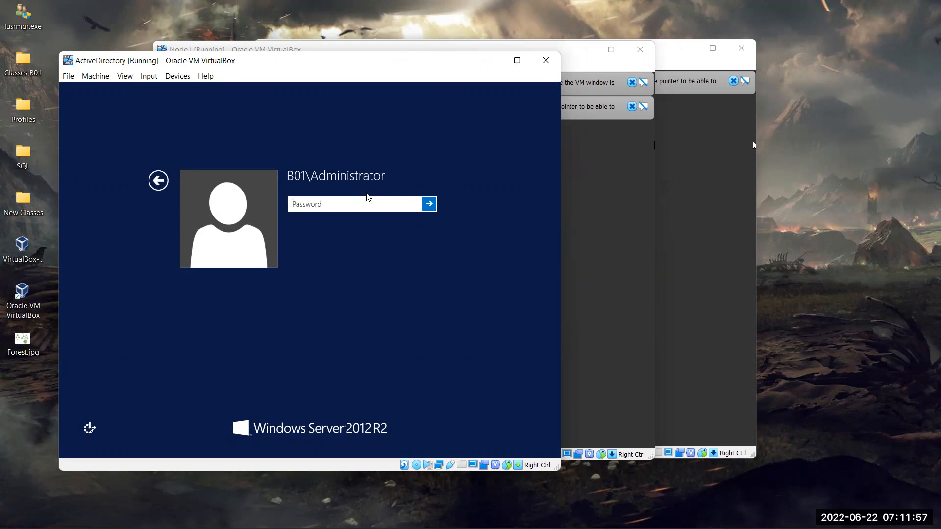
- Sign in to the ActiveDirectory VM as administrator and dismiss the Shutdown Event Tracker
text(*********)
key(Return)
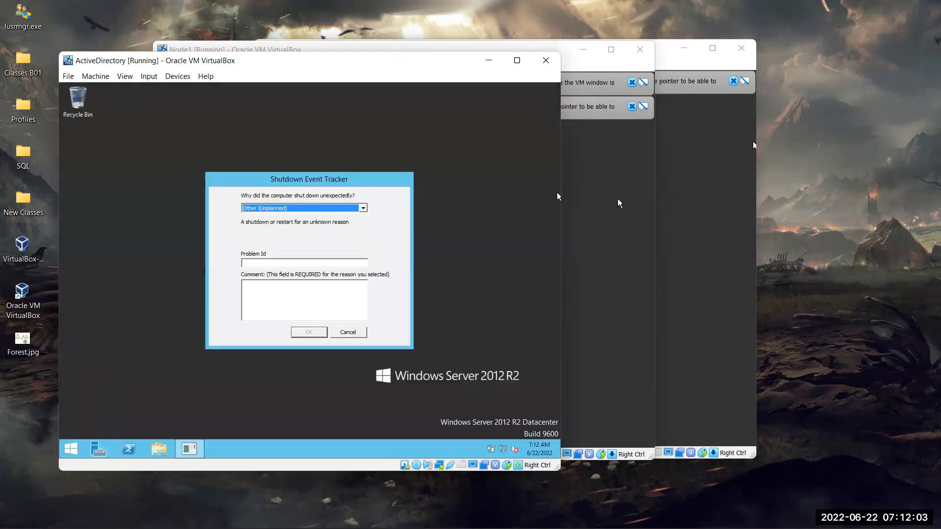
click(348, 332)
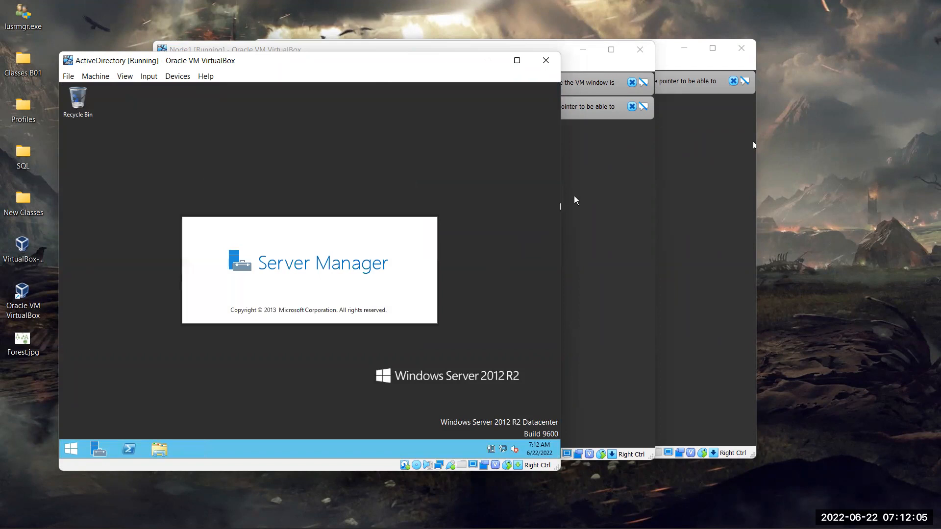
- Sign in to Node1 as administrator, then bring Node2's lock screen forward
click(612, 192)
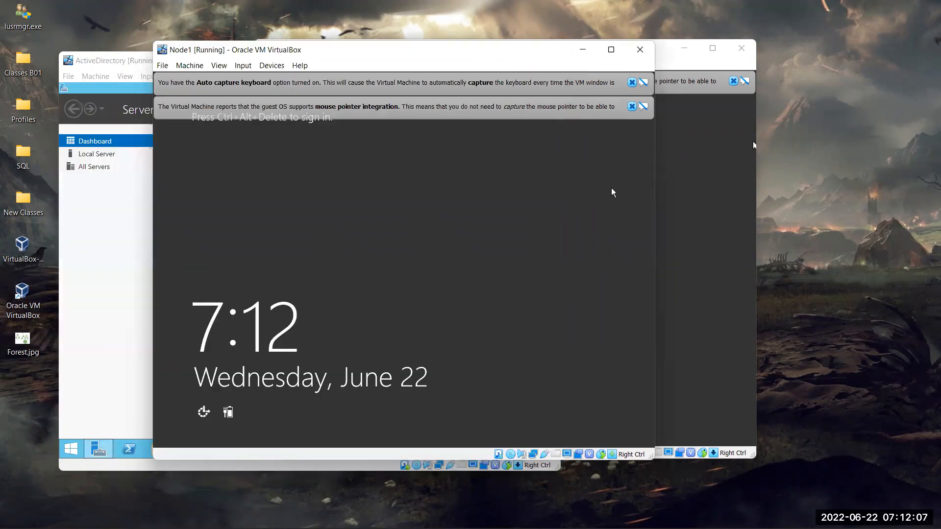
key(ctrl+alt+Delete)
text(•••••••••)
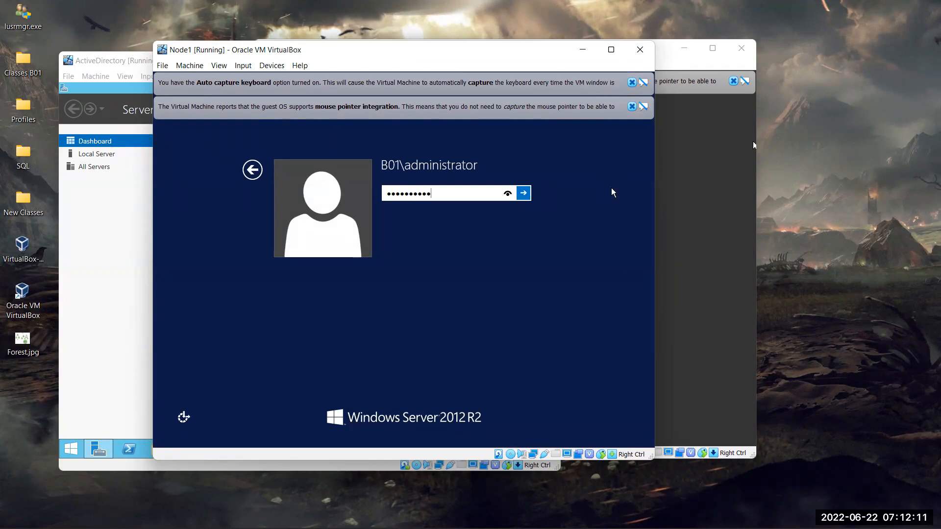
key(Return)
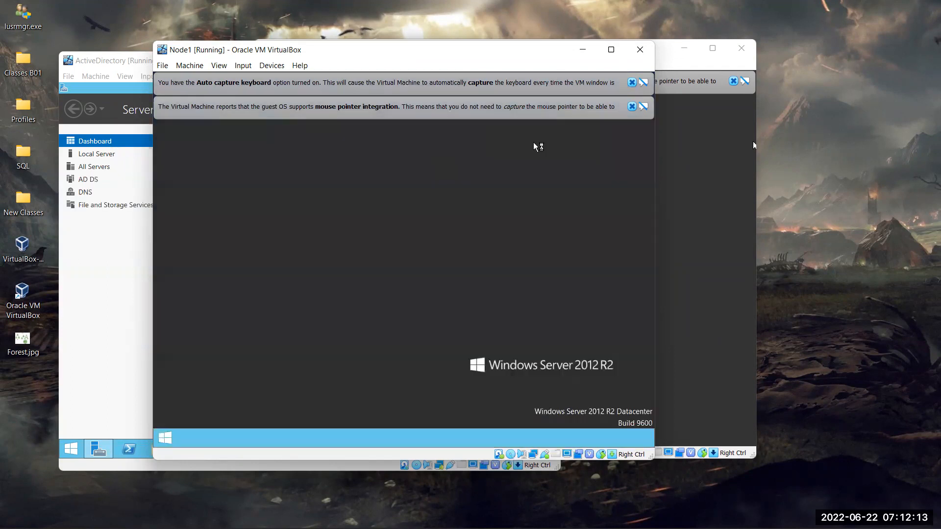
click(676, 213)
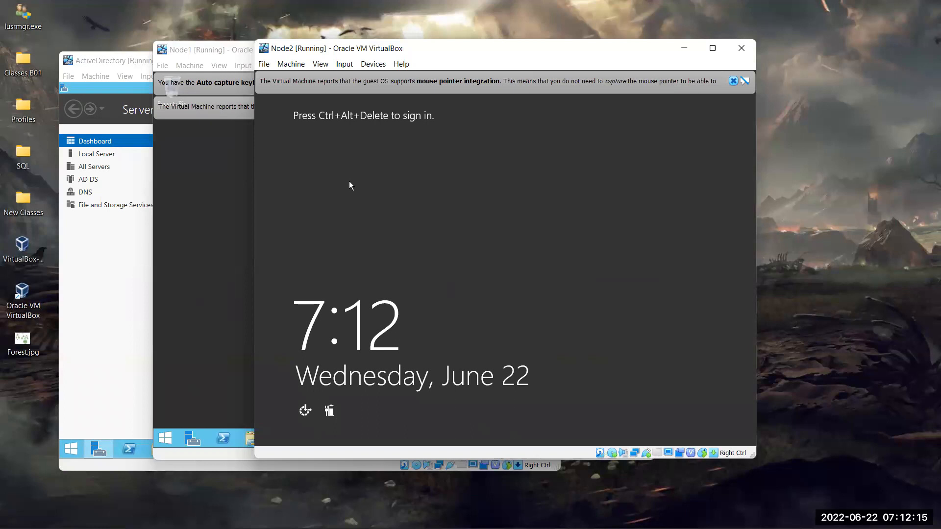
- On Node1, dismiss the Shutdown Event Tracker and the Server Manager settings error
click(172, 217)
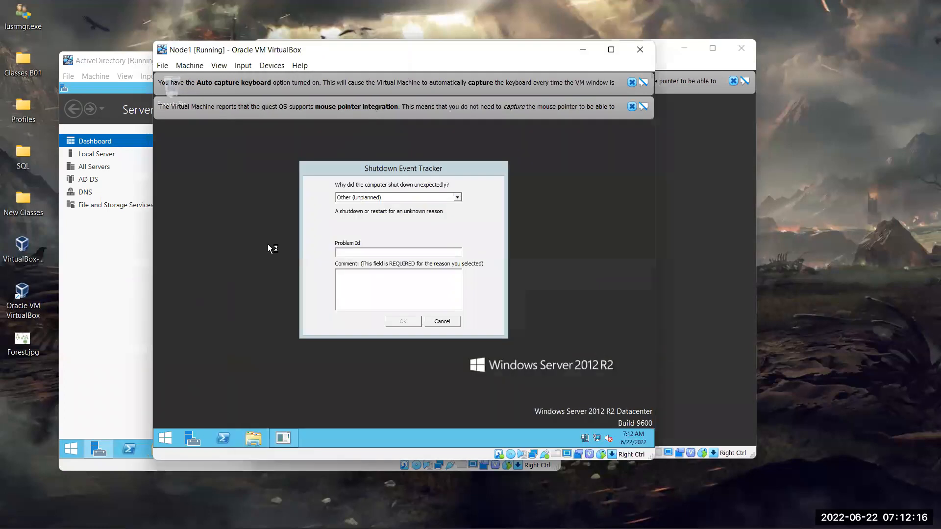
click(442, 321)
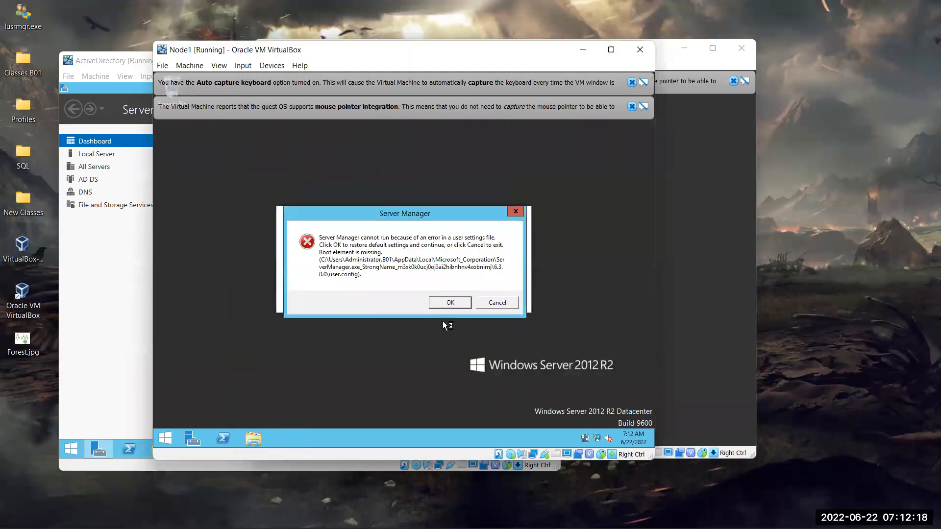
click(497, 303)
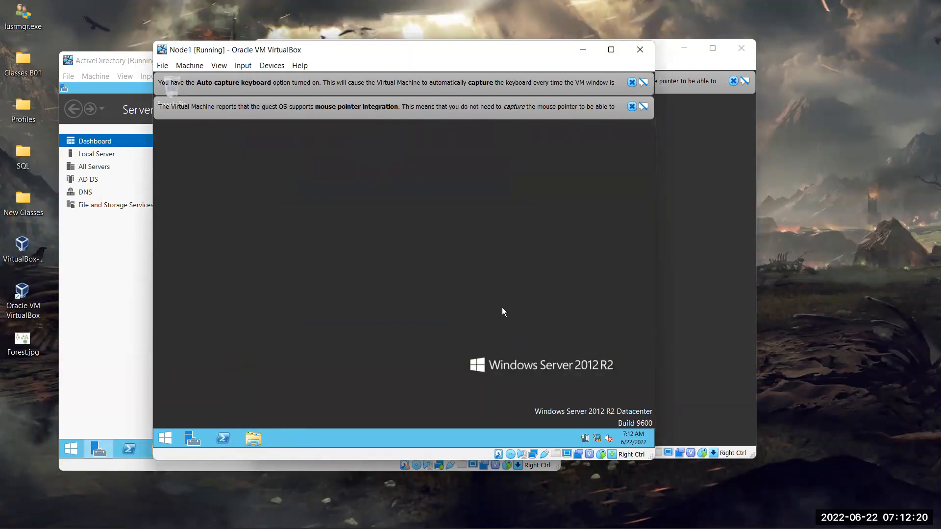
- Sign in to Node2 as administrator, re-entering the password after the incorrect-password message
click(686, 199)
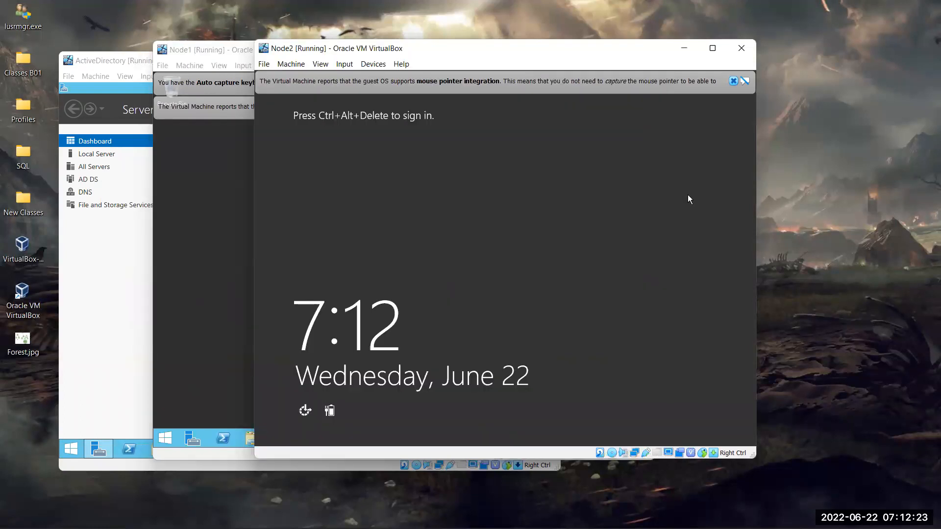
key(ctrl+alt+Delete)
text(P••••••••••)
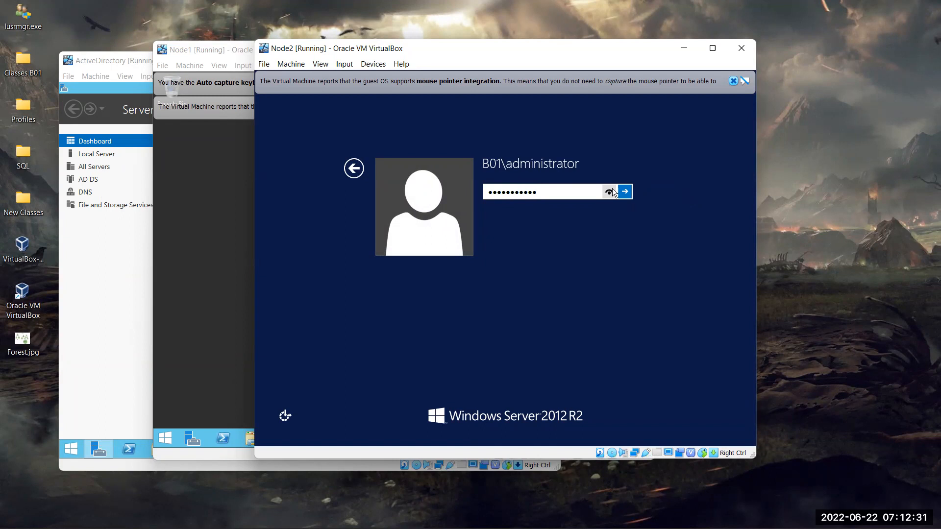
click(625, 192)
click(527, 209)
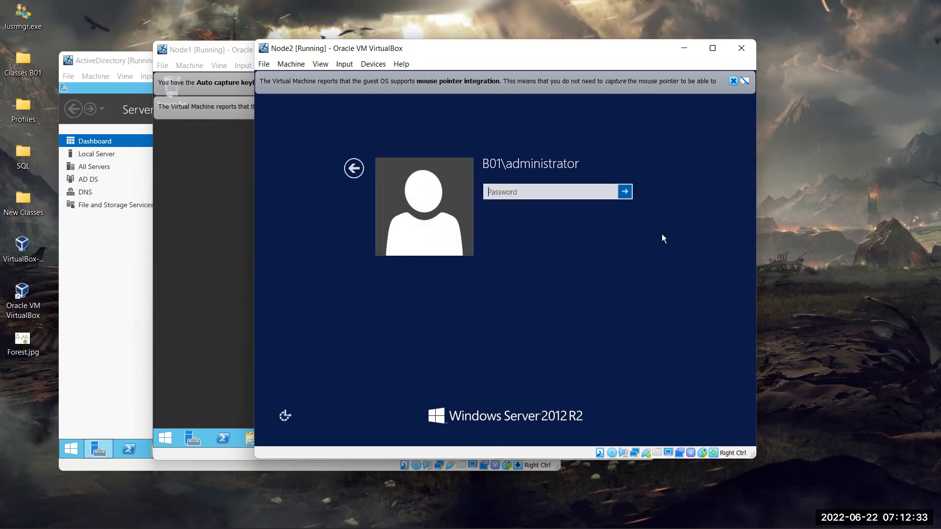
text(Password1!)
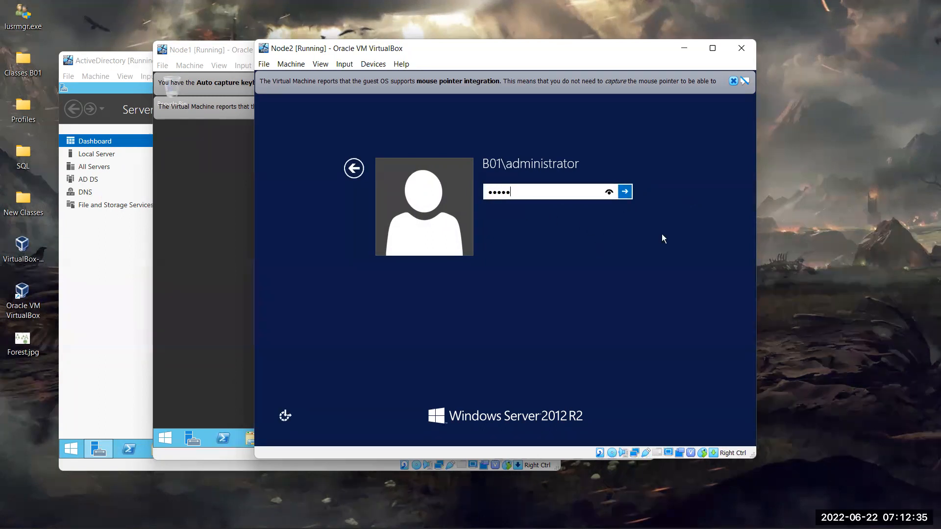
key(Return)
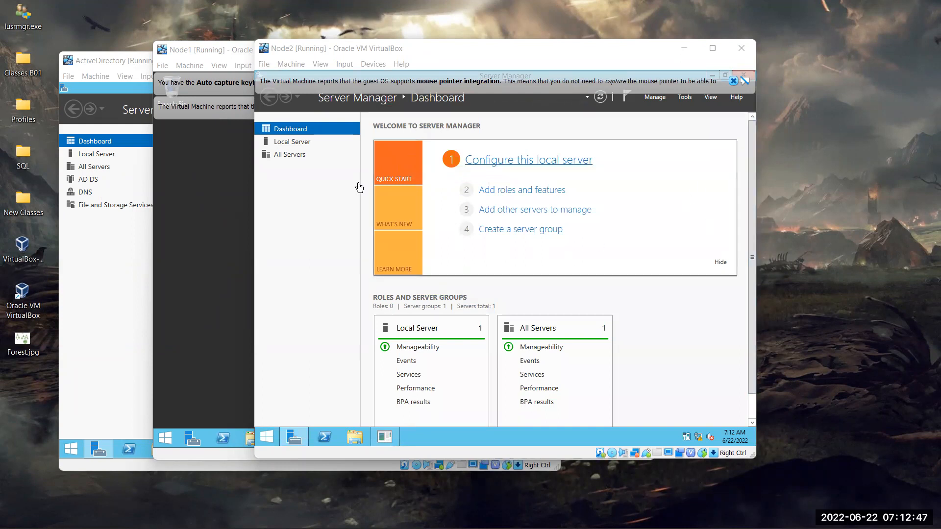
- Switch between the VMs to bring Node1 forward, closing a stray file browser
click(213, 172)
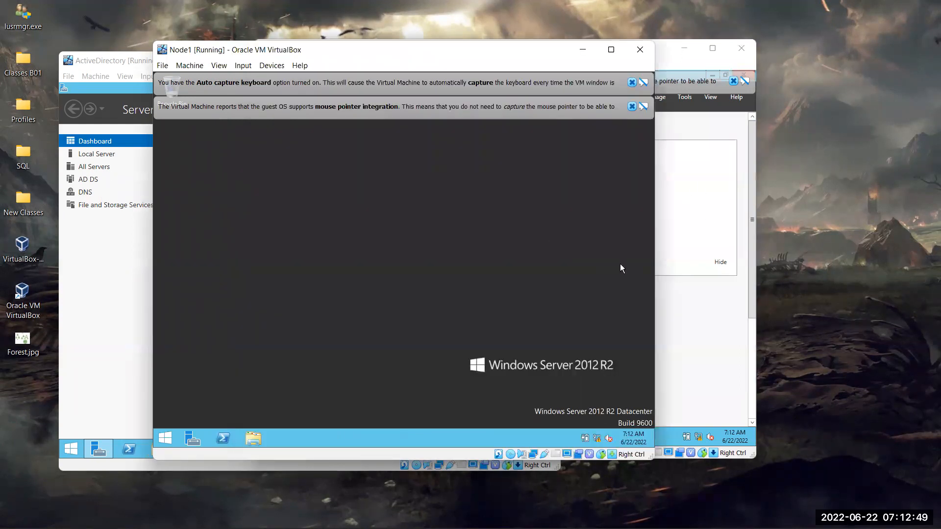
click(254, 438)
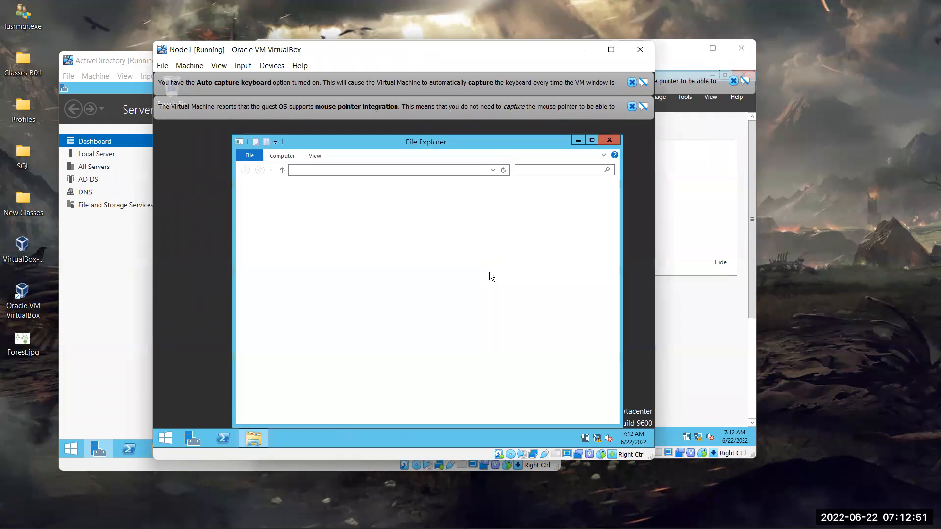
click(610, 141)
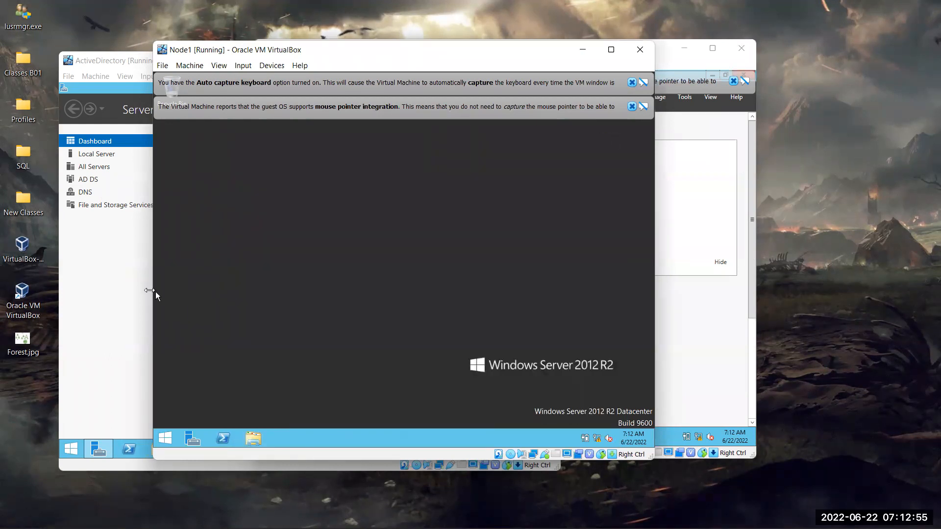
click(120, 246)
click(625, 223)
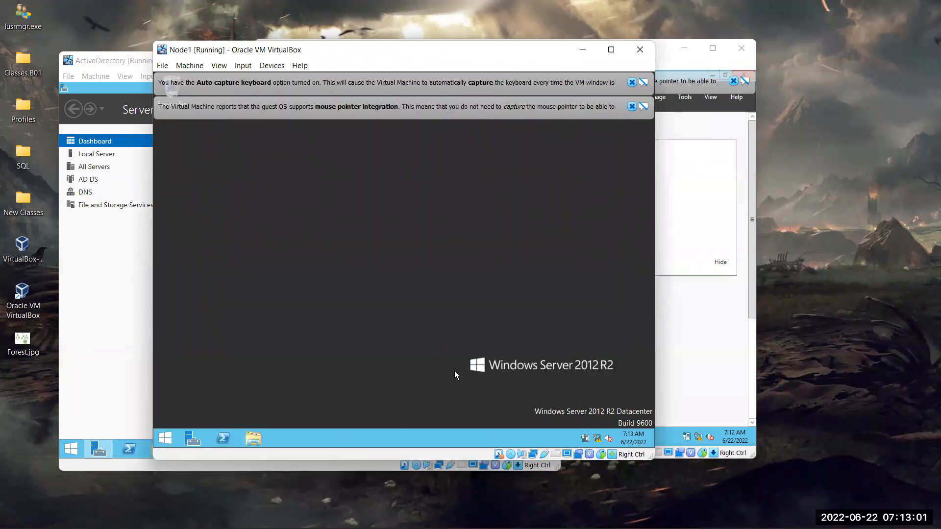
- Launch SSMS as administrator on Node1 and dismiss the mouse and keyboard notices
key(super)
text(ssms)
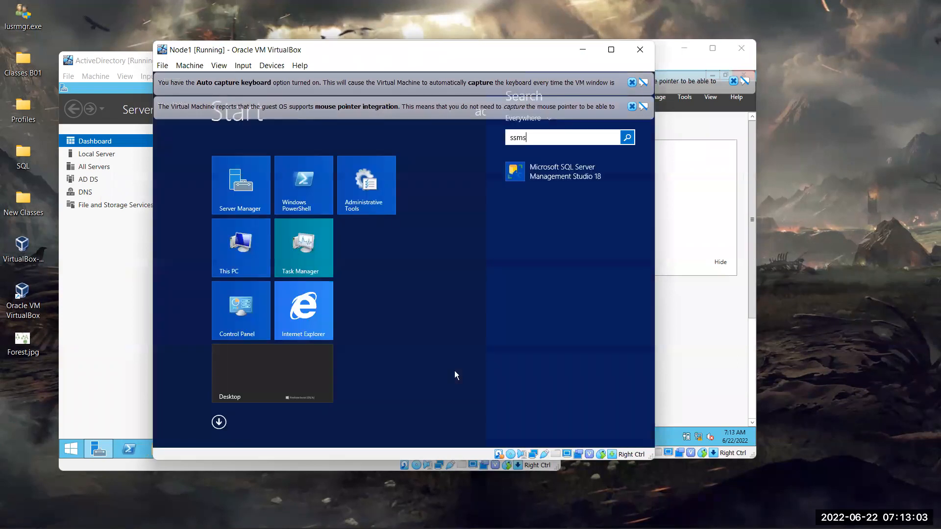
right_click(611, 176)
click(565, 278)
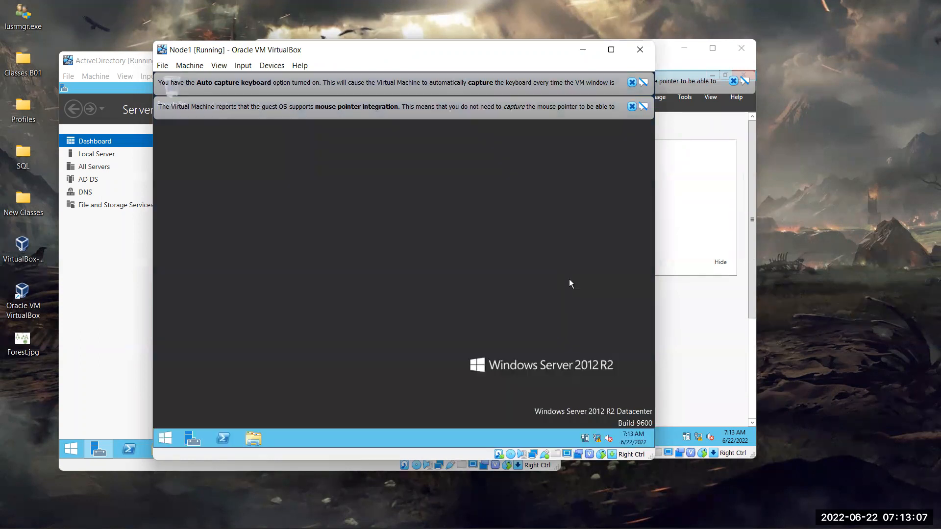
click(632, 106)
click(632, 82)
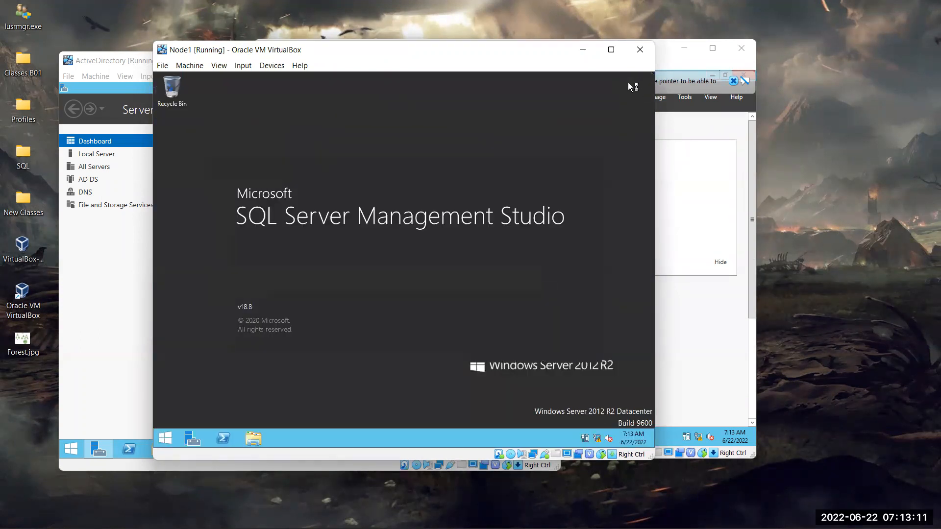
click(706, 351)
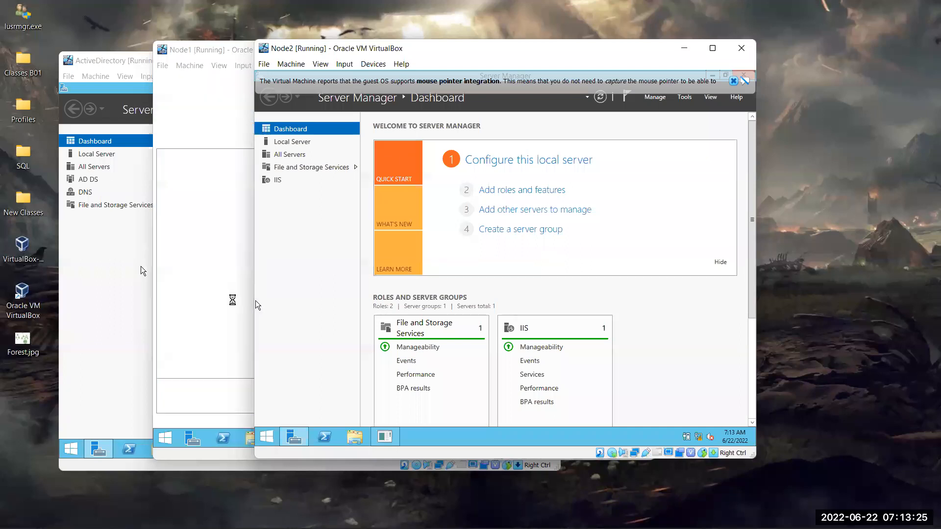
- Browse for and connect to the NODE1\SQL2017 Database Engine instance with Windows Authentication
click(231, 245)
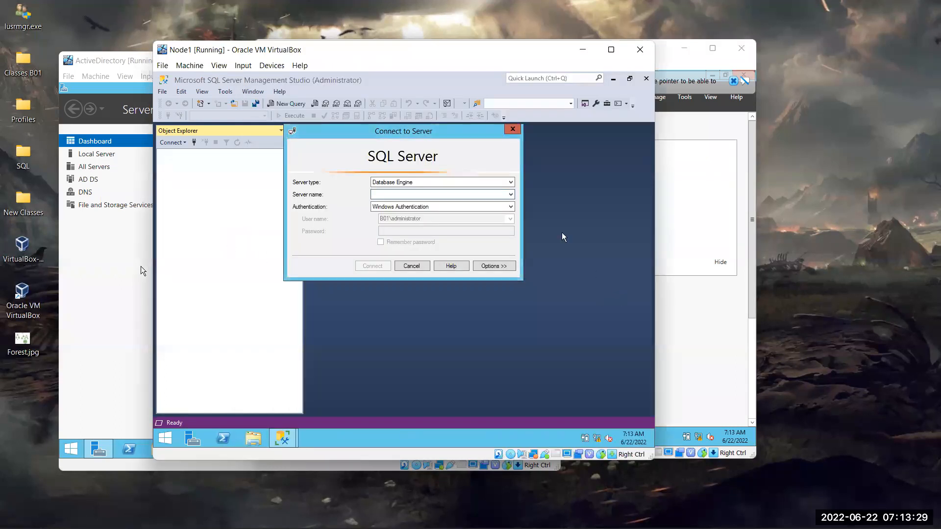
click(511, 195)
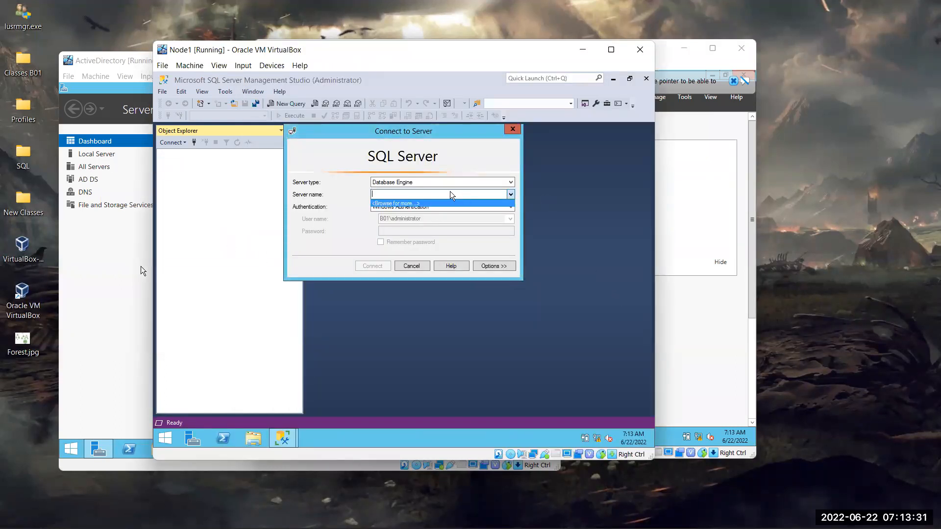
click(401, 204)
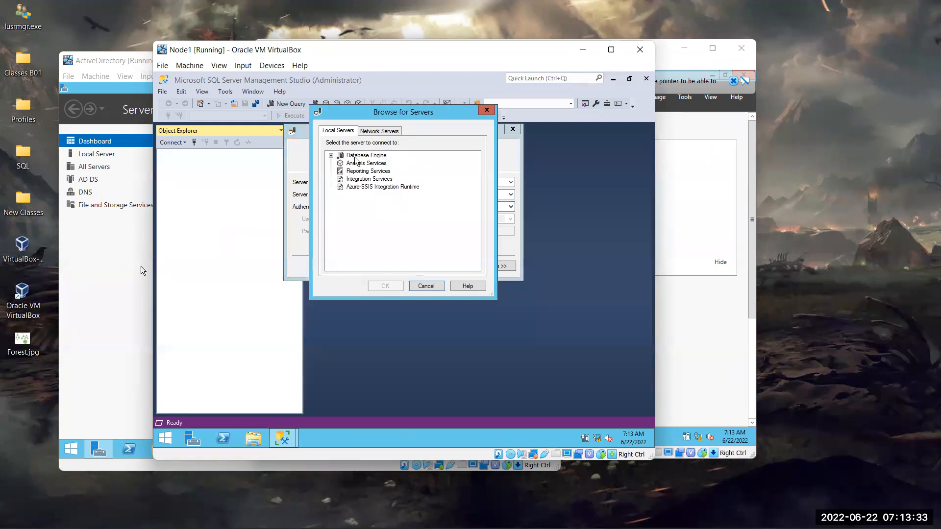
click(386, 164)
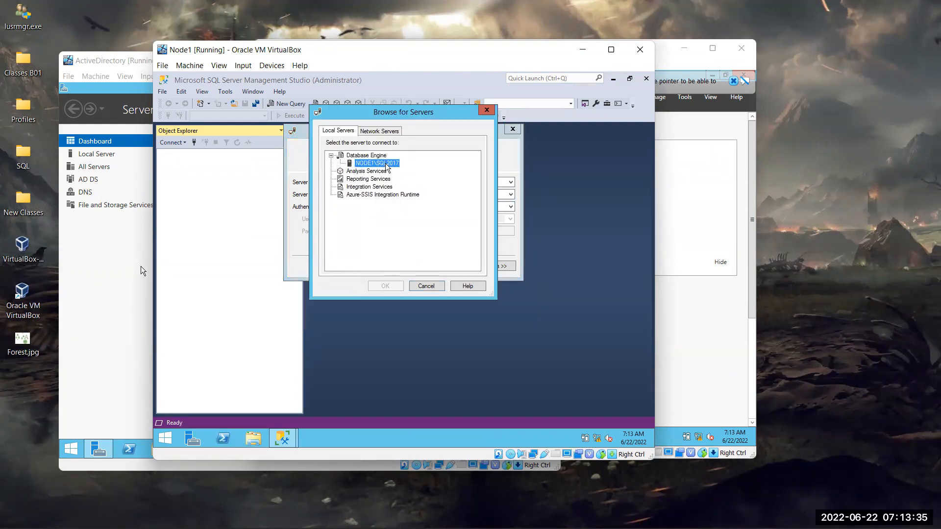
click(388, 289)
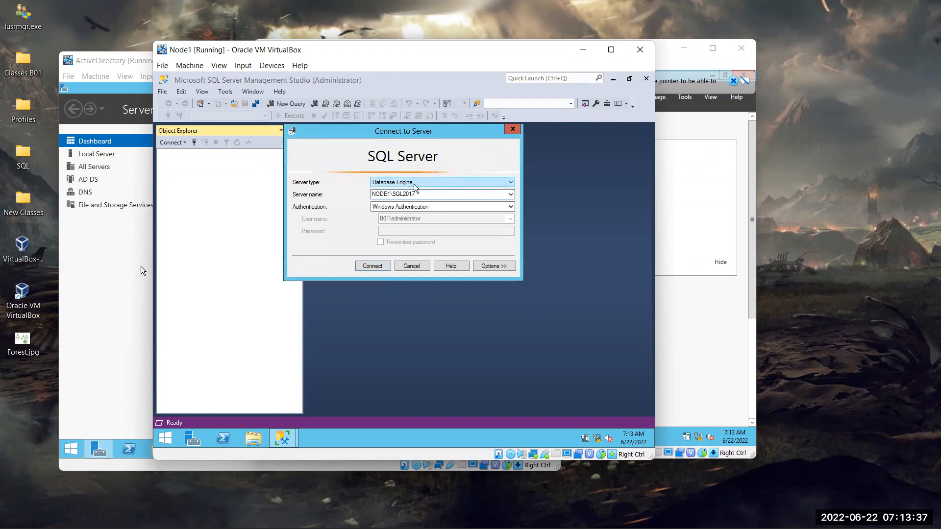
click(375, 266)
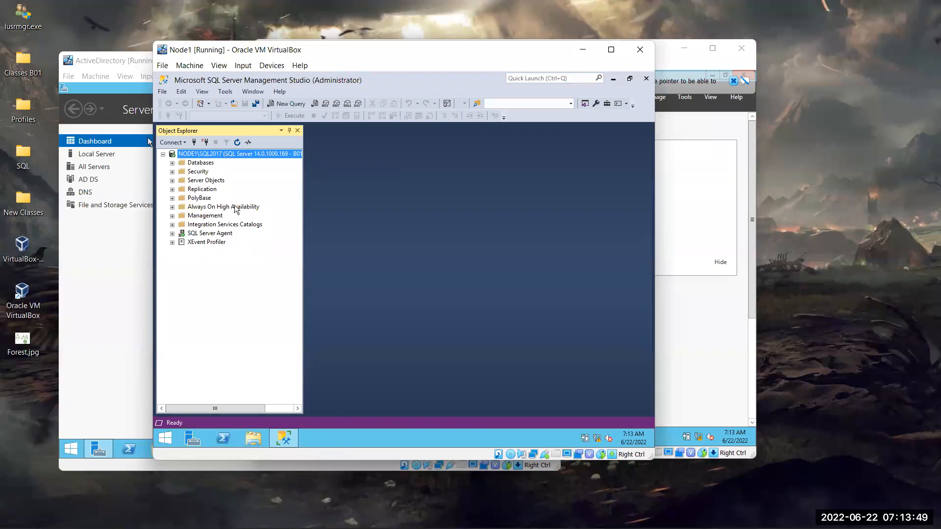
- Connect Object Explorer to NODE2\SQL2017, then expand and collapse its Databases folder
click(195, 143)
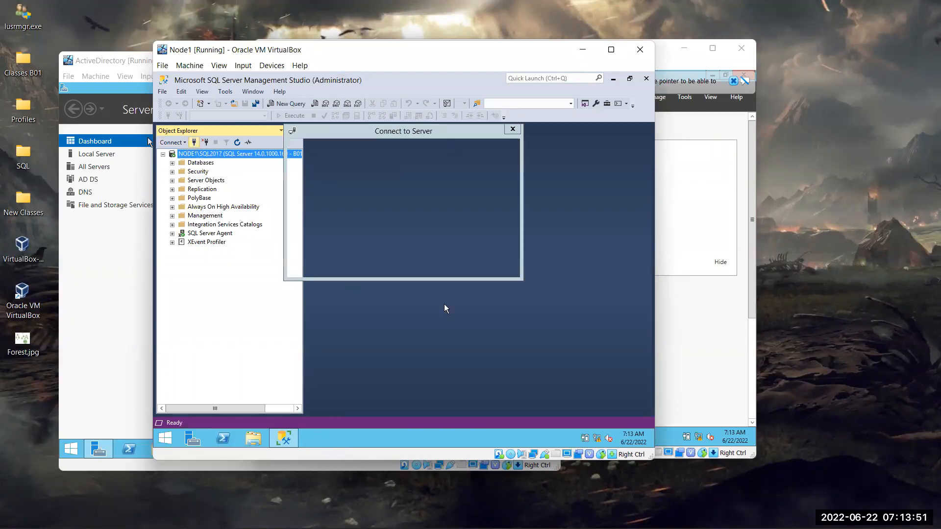
click(393, 194)
key(BackSpace)
text(2\SQL2017)
key(Return)
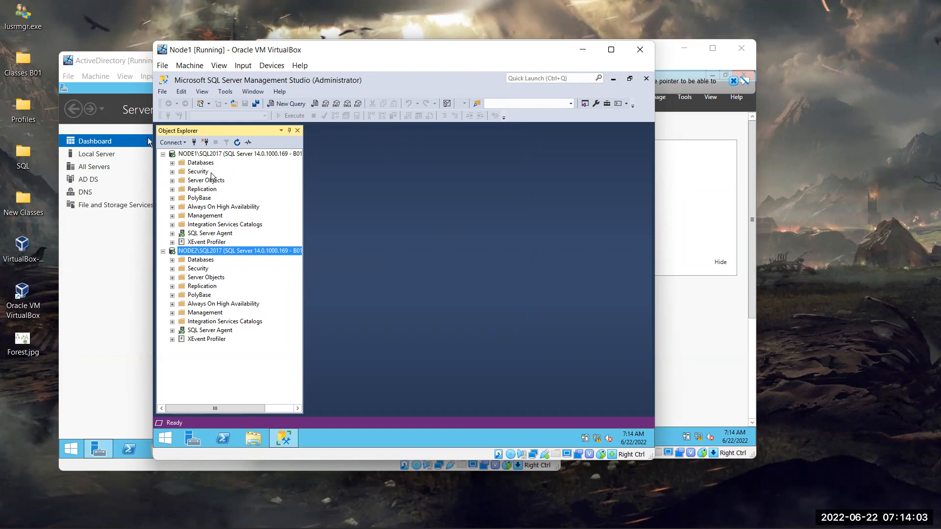
click(172, 260)
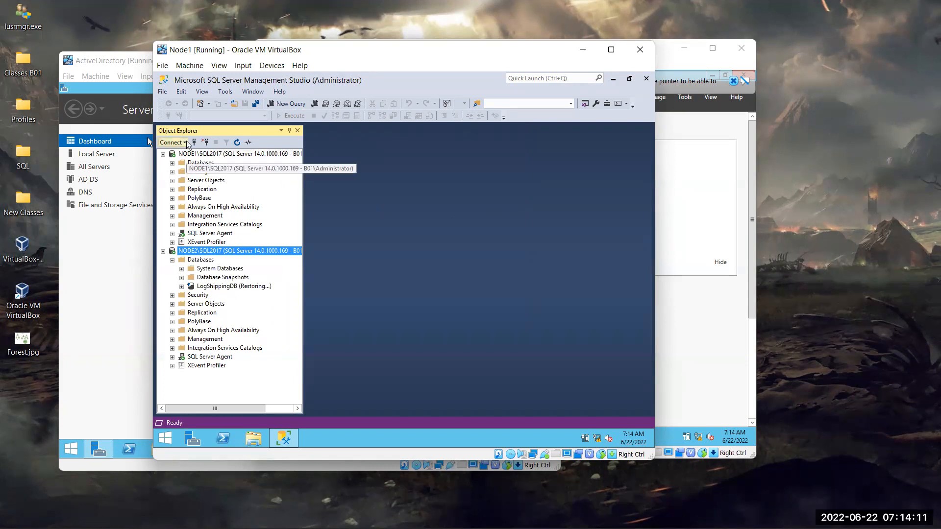
click(172, 260)
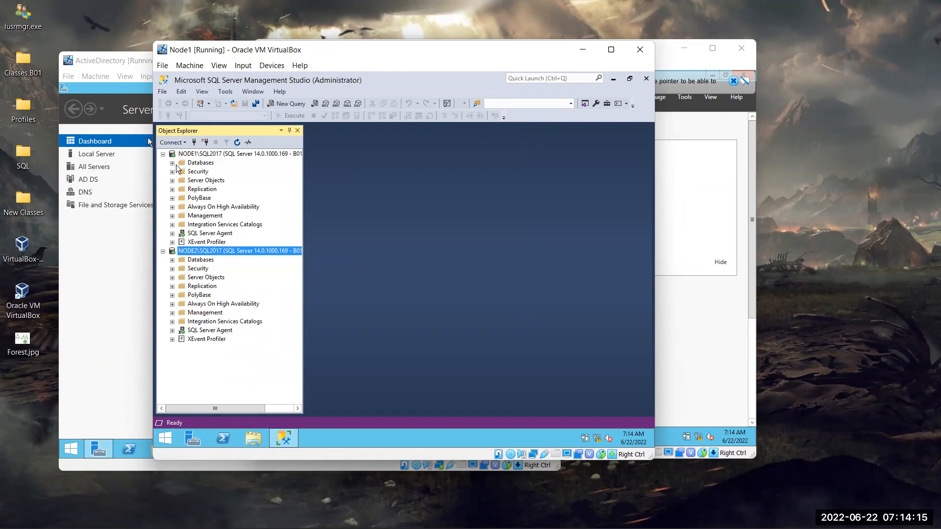
- Create a new database named LogShip2 under NODE1's Databases folder
right_click(209, 165)
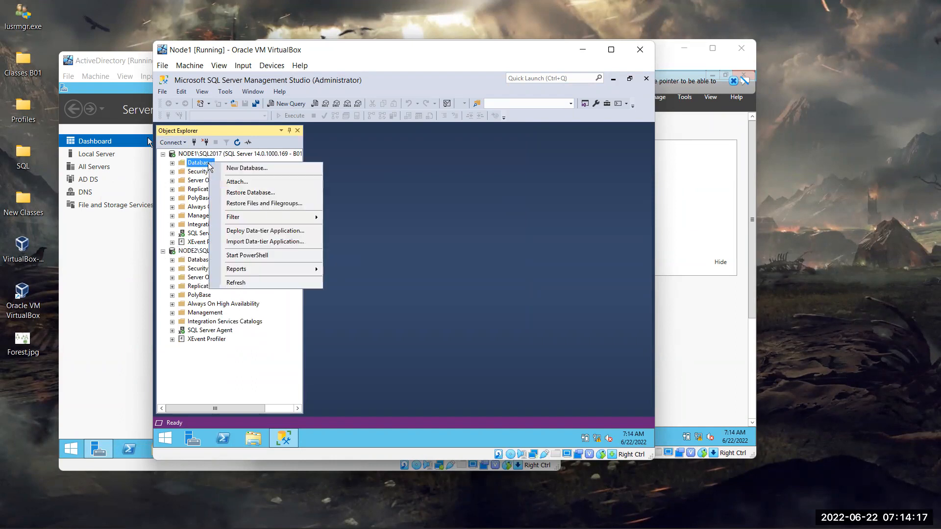
click(272, 167)
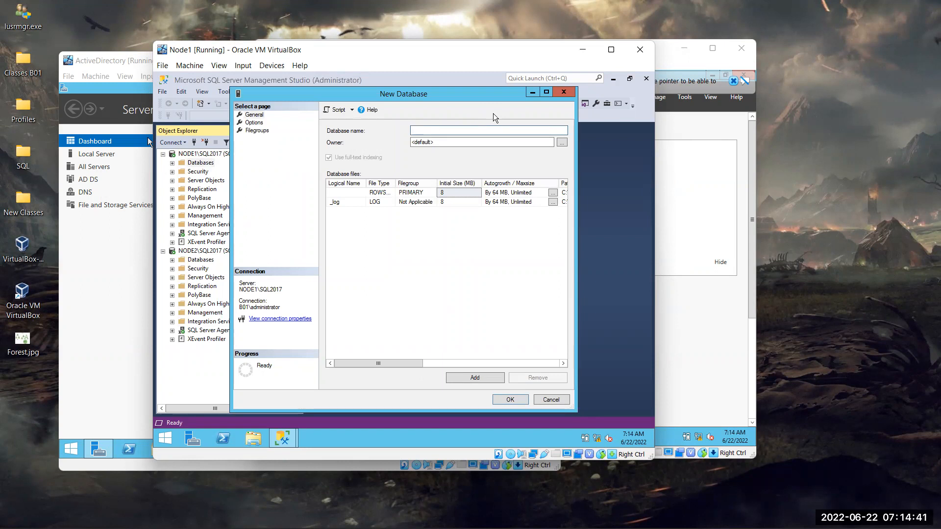
text(LogShip2)
key(Return)
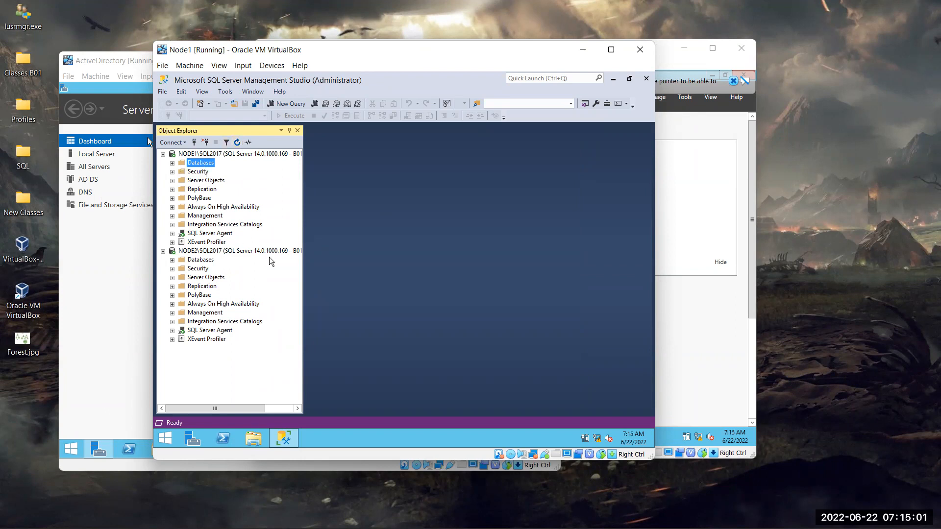
- Expand NODE1's Databases and open a New Query window on LogShip2
double_click(208, 164)
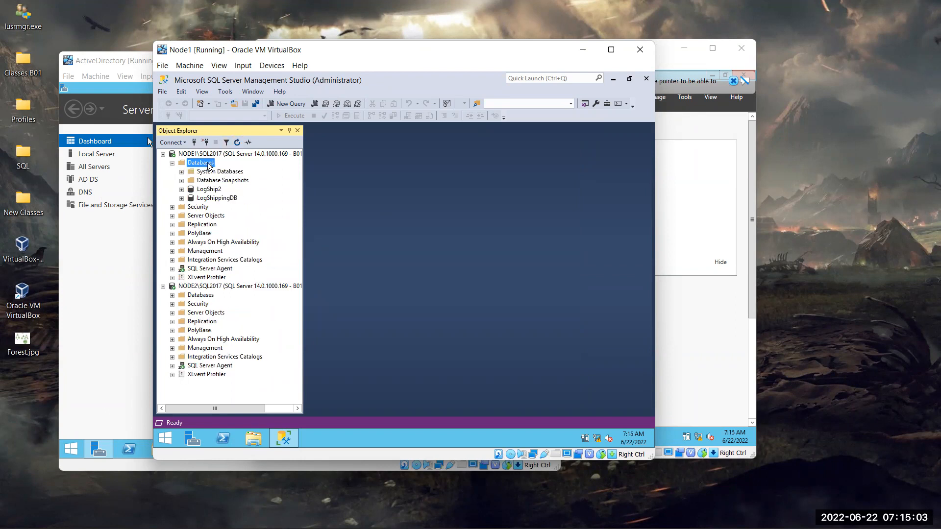
click(218, 189)
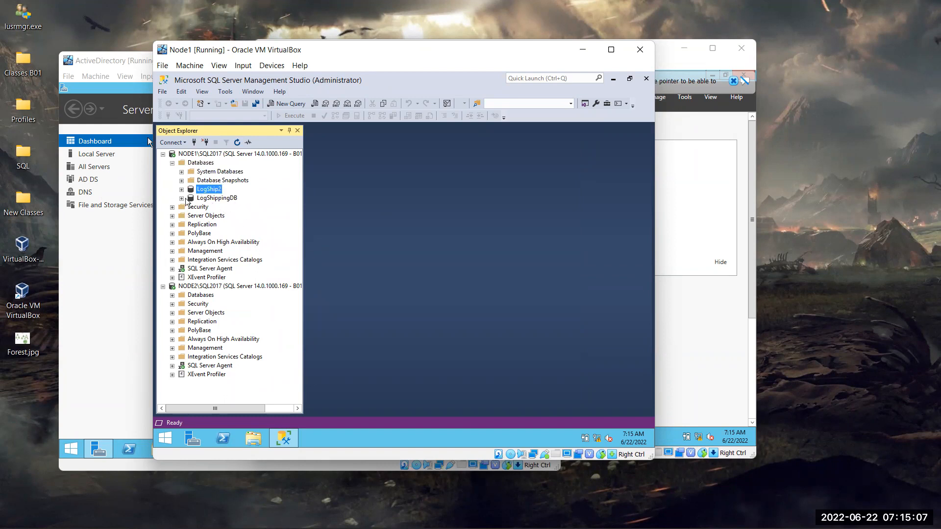
right_click(217, 191)
click(259, 205)
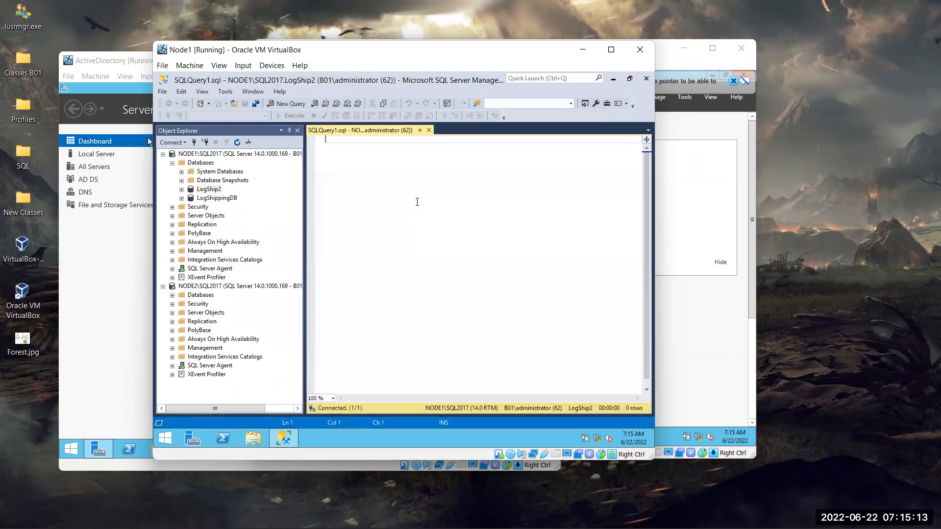
- Write and run CREATE TABLE Table1 (sno int, name varchar(20), Fee int)
key(BackSpace)
key(BackSpace)
key(BackSpace)
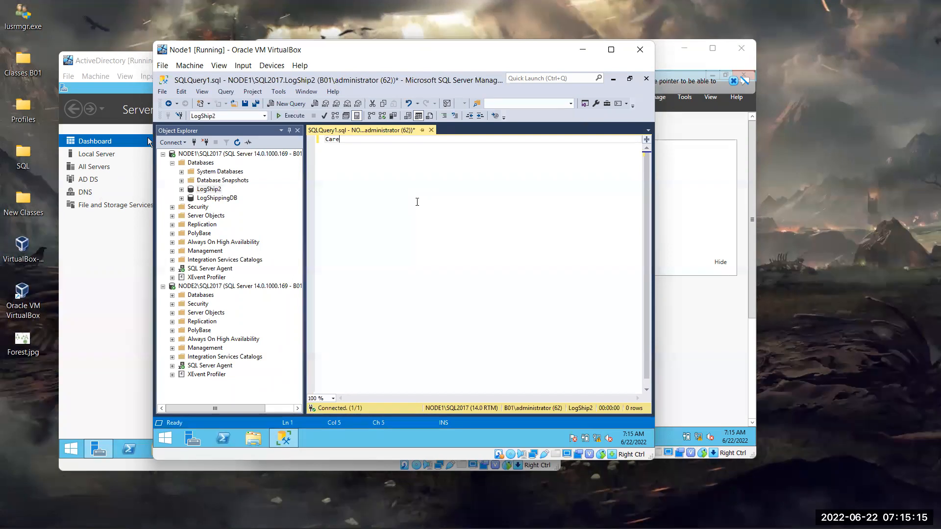
text(reate table)
text(able1 ())
key(Left)
text(sno int, name va)
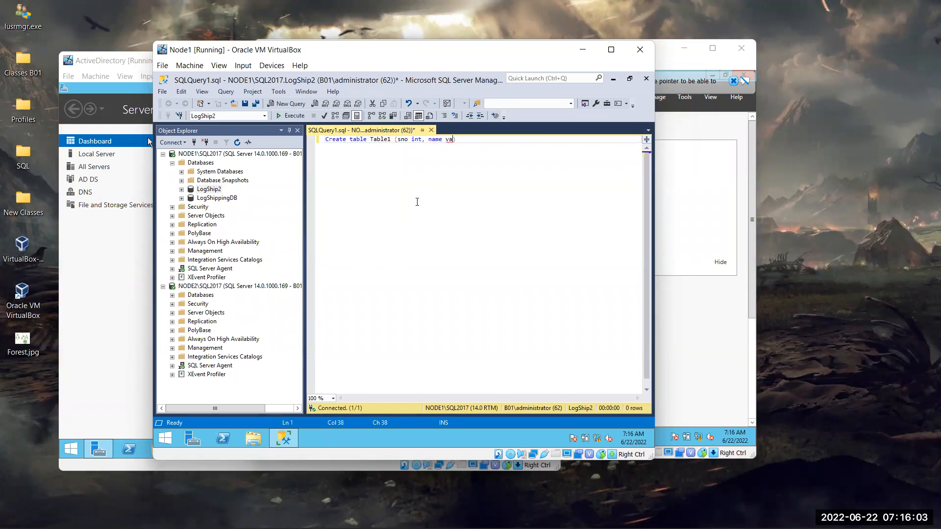
text(rchar (20),)
text(Fee int))
key(F5)
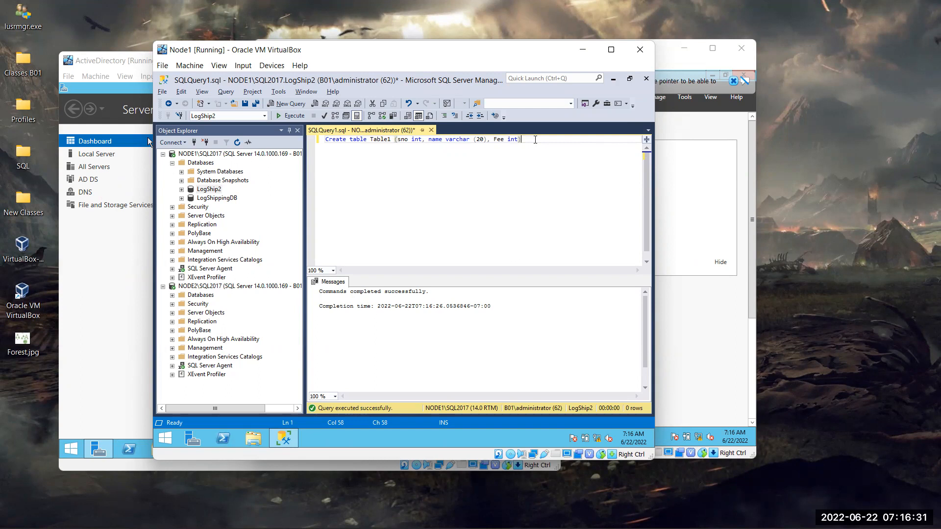
key(Return)
key(Return)
- Start the statement 'insert into table1 values (1,', correcting typos along the way
text(Instar)
text(rt)
key(BackSpace)
key(BackSpace)
text(art ta)
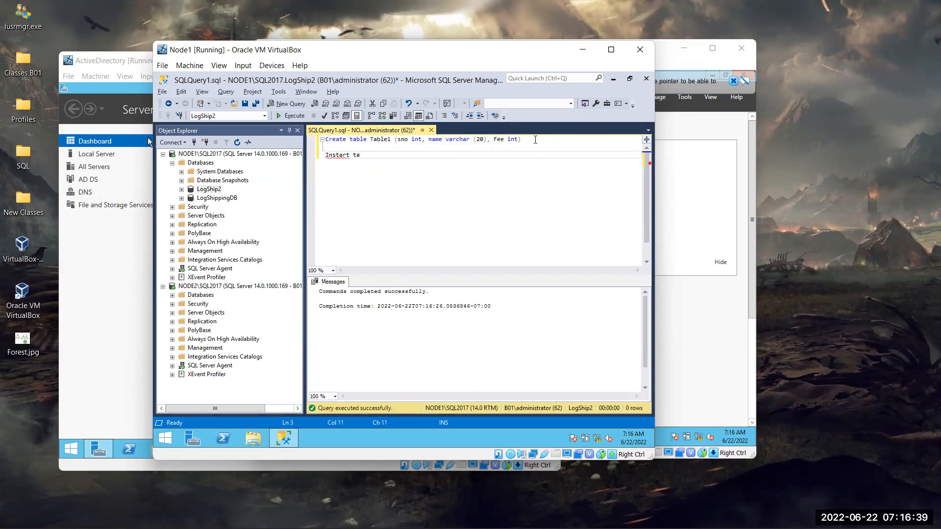
key(BackSpace)
key(BackSpace)
key(BackSpace)
key(BackSpace)
key(BackSpace)
key(BackSpace)
key(BackSpace)
text(ert )
text(table)
key(BackSpace)
key(BackSpace)
key(BackSpace)
key(BackSpace)
key(BackSpace)
text(into table1 values (1,)
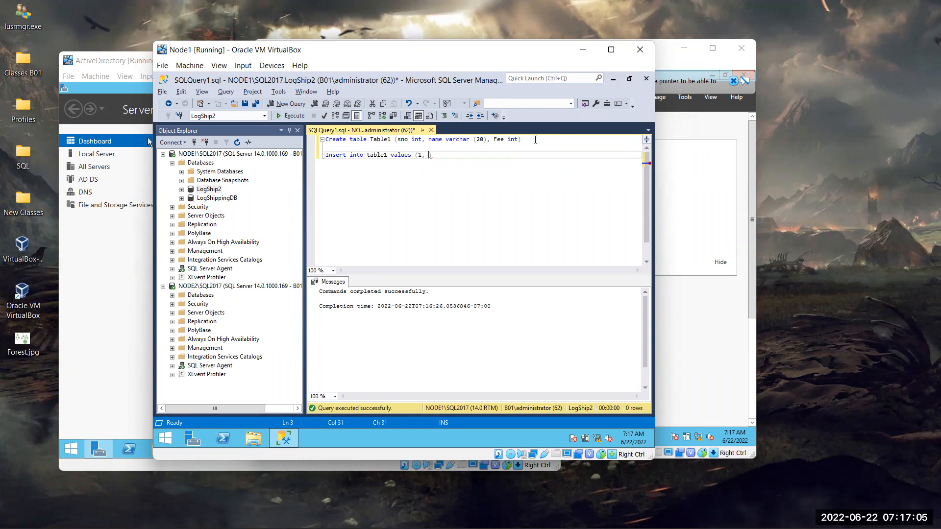
- Finish the values with a quoted sample name and fee 10000
text(Local)
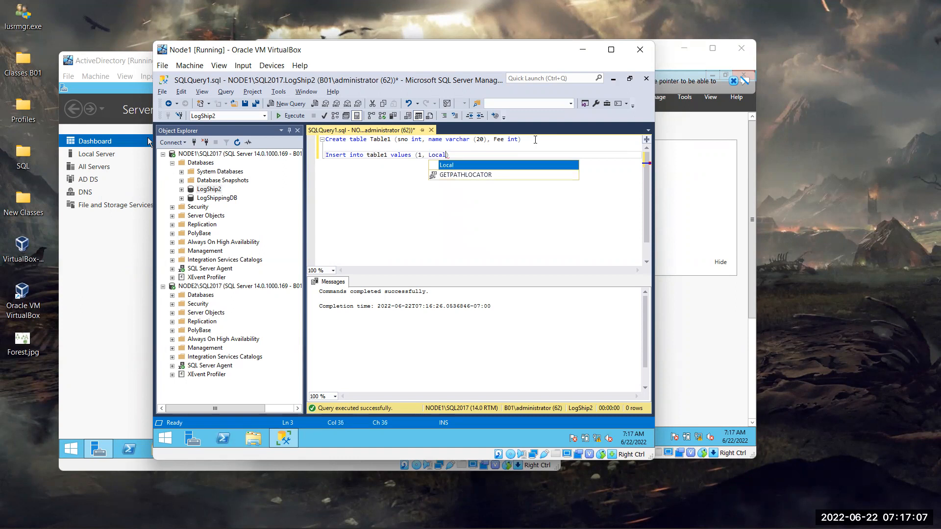
text(,)
key(BackSpace)
key(BackSpace)
key(BackSpace)
key(BackSpace)
key(BackSpace)
key(BackSpace)
key(BackSpace)
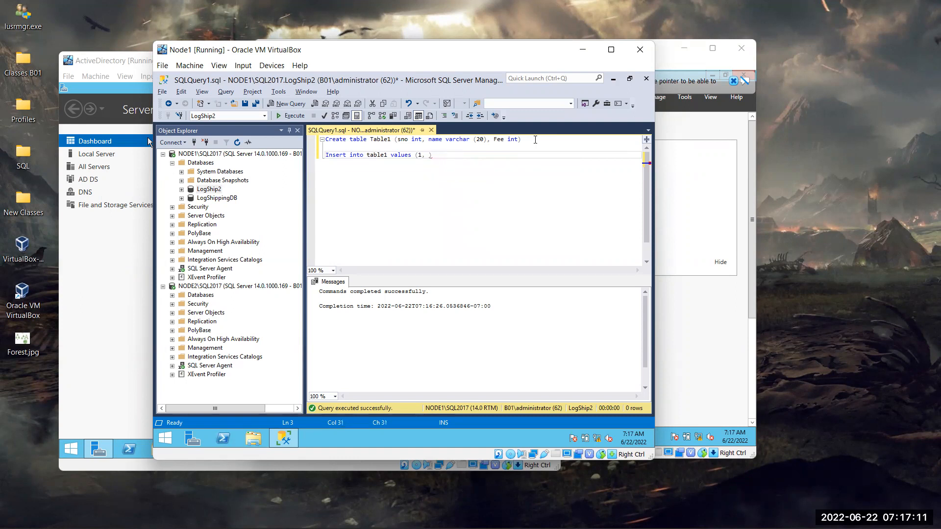
text(T)
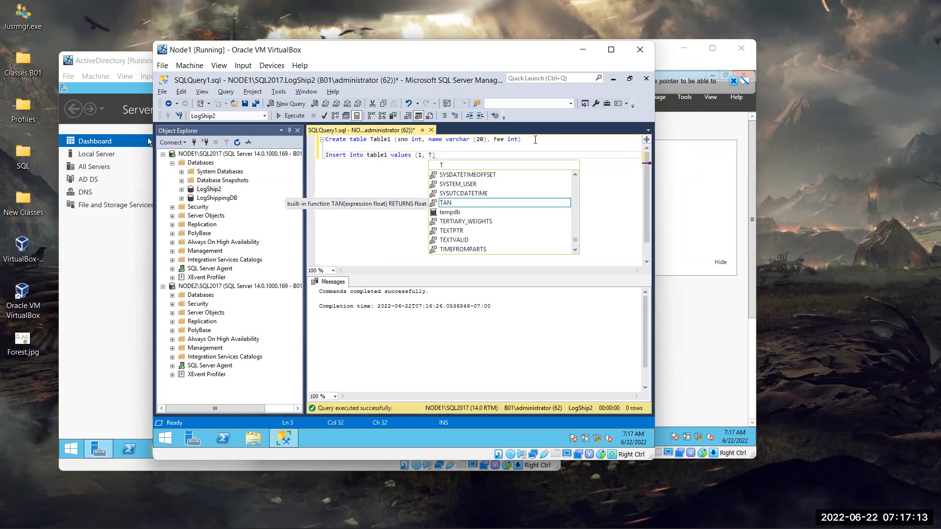
text(hiru, )
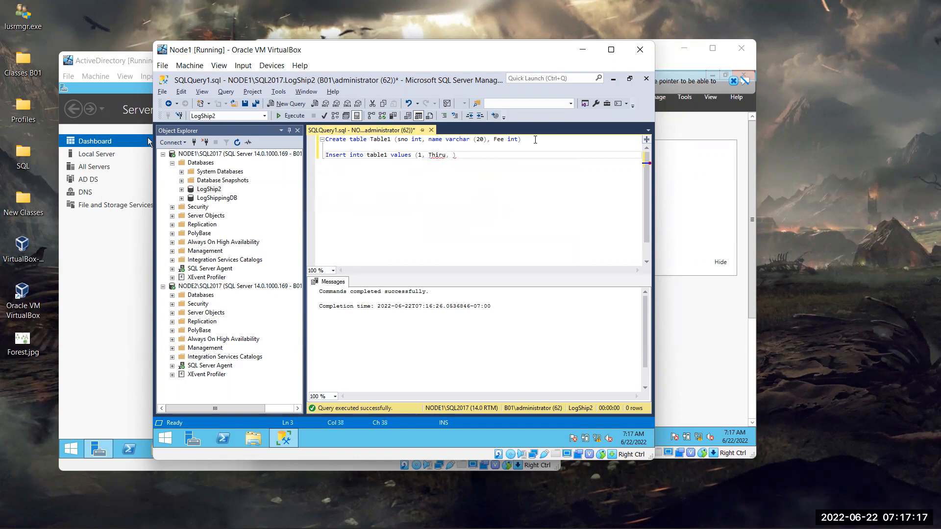
text(10000)
key(Left)
key(Left)
key(Left)
key(Left)
key(Left)
text(')
key(Left)
key(Left)
key(Left)
key(Left)
key(Left)
text(')
key(End)
key(BackSpace)
- Copy the INSERT line and paste it below to duplicate the statement
key(shift+Up)
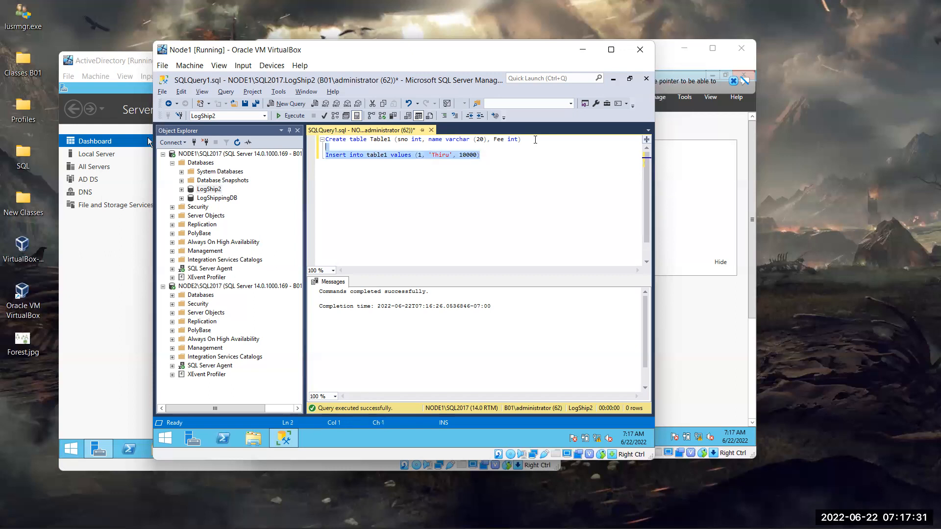
key(shift+Down)
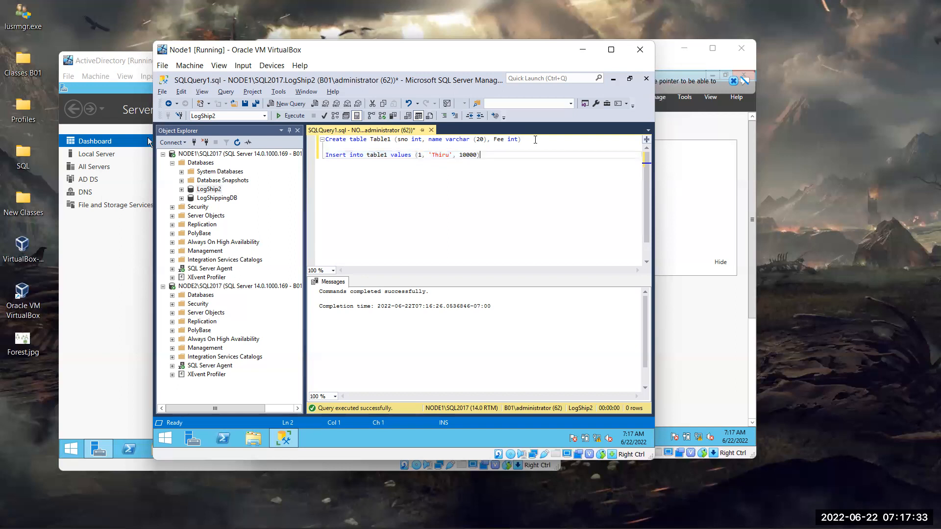
key(shift+Left)
key(shift+Left)
key(shift+Left)
key(shift+Left)
key(shift+Left)
key(shift+Left)
key(shift+Left)
key(shift+Left)
key(shift+Left)
key(shift+Left)
key(shift+Left)
key(shift+Left)
key(shift+Left)
key(shift+Left)
key(shift+Left)
key(shift+Left)
key(shift+Left)
key(shift+Left)
key(shift+Left)
key(shift+Left)
key(shift+Left)
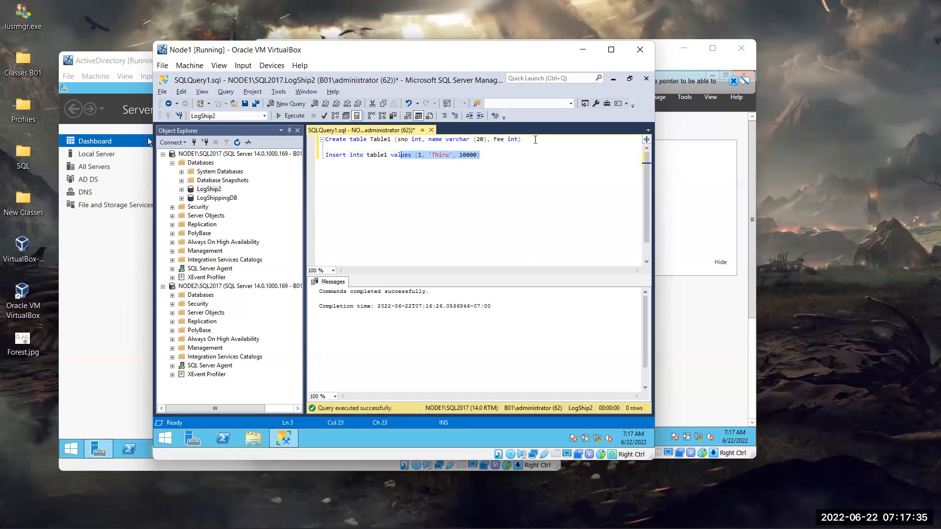
key(shift+Left)
key(shift+Left)
key(shift+Left)
key(shift+Left)
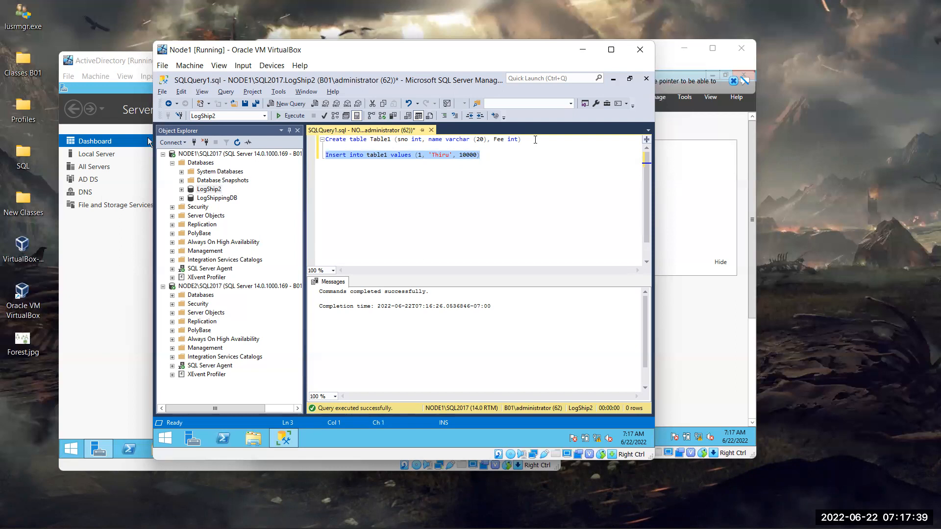
key(ctrl+c)
key(End)
key(Return)
key(ctrl+v)
key(Return)
key(ctrl+b)
key(ctrl+v)
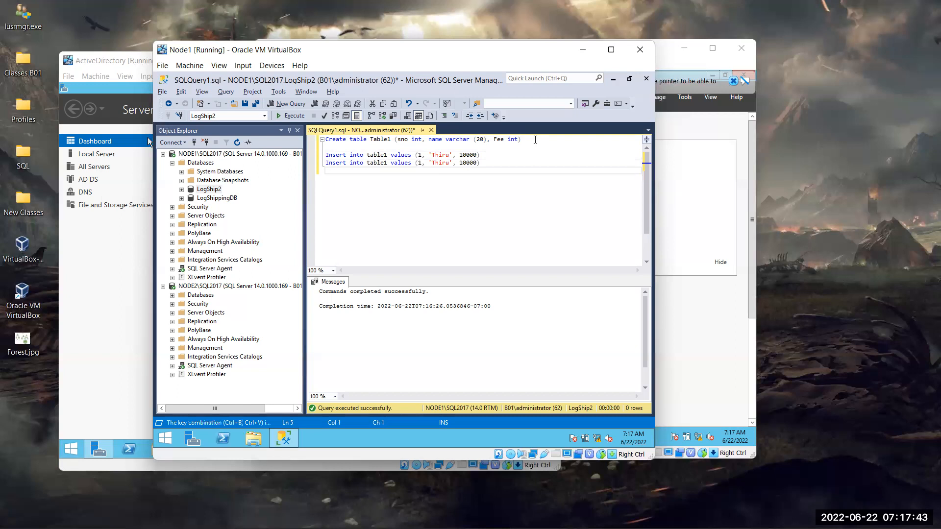
- Copy both INSERT lines and paste them twice, giving six identical inserts
key(shift+Up)
key(shift+Up)
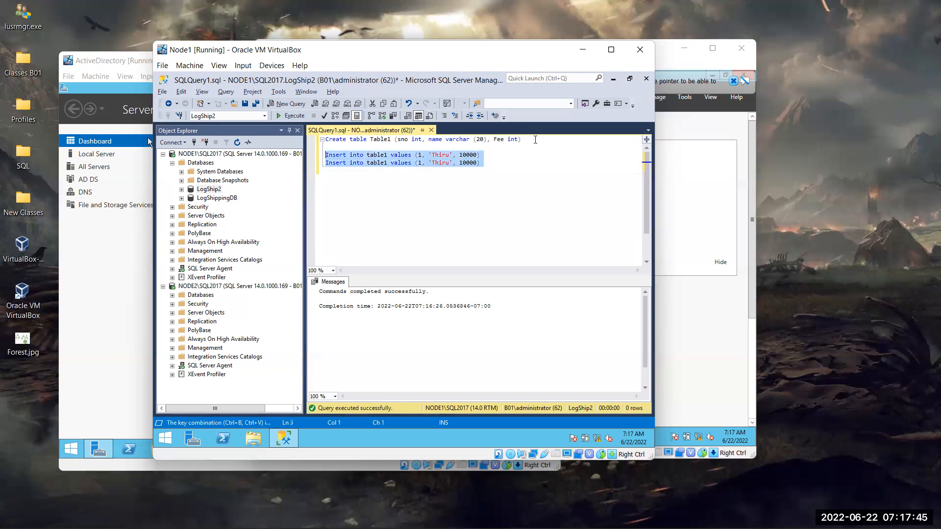
key(ctrl+c)
key(ctrl+v)
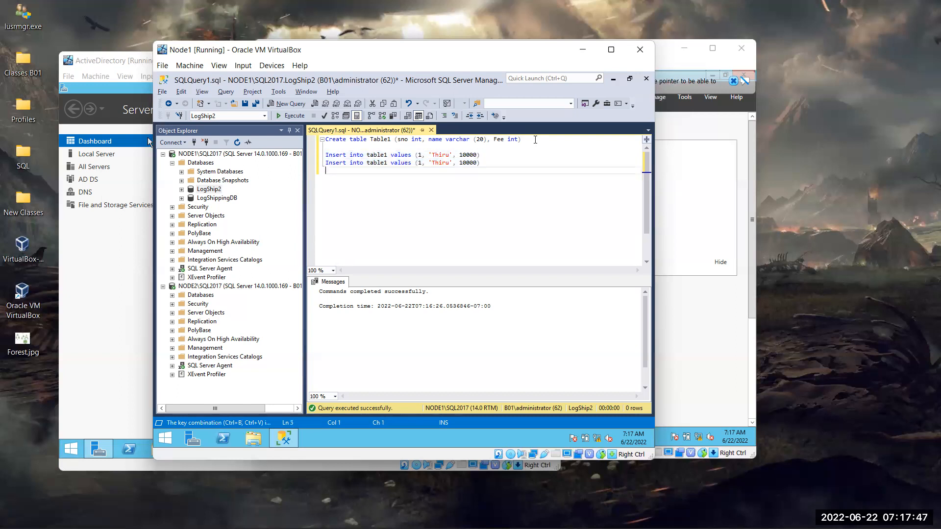
key(ctrl+v)
key(ctrl+v)
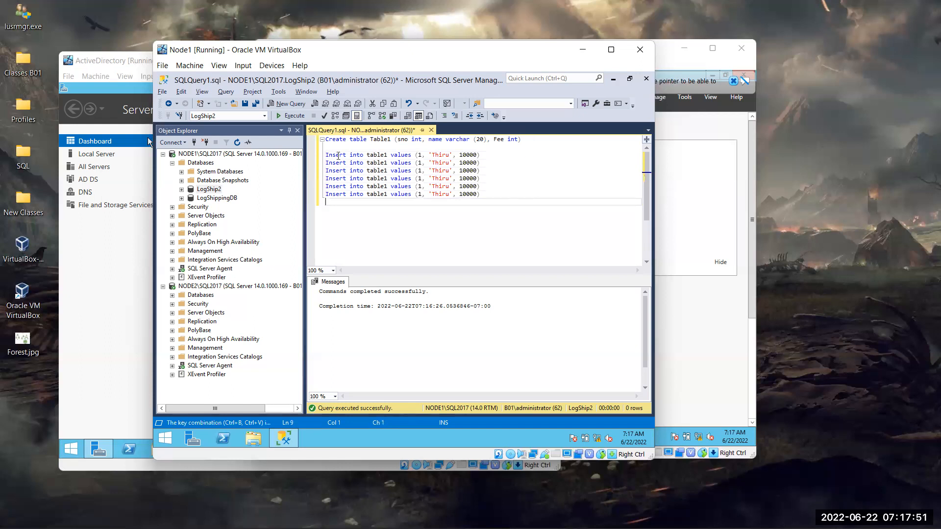
- Give the second and third INSERT rows new names with fees 20000 and 15000
drag(450, 163, 431, 163)
text(Ravi)
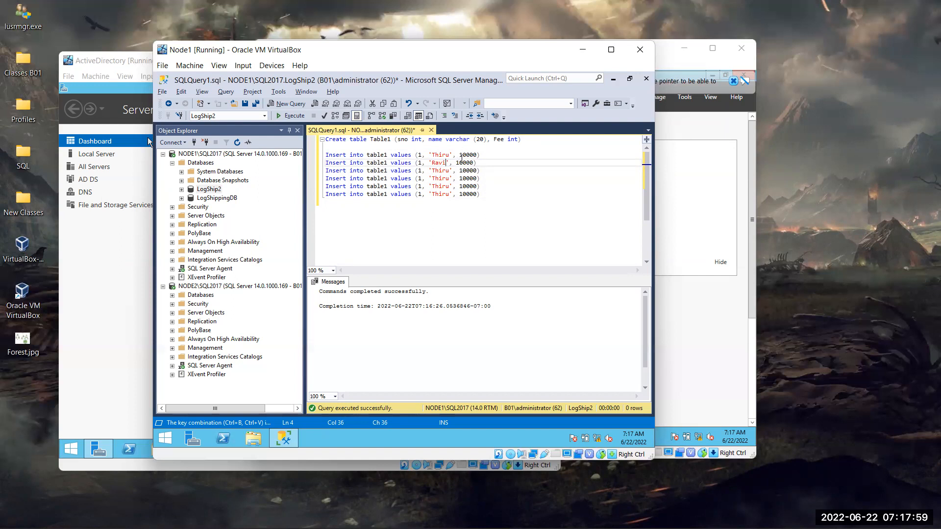
click(463, 163)
key(BackSpace)
key(BackSpace)
text(20)
drag(434, 170, 450, 172)
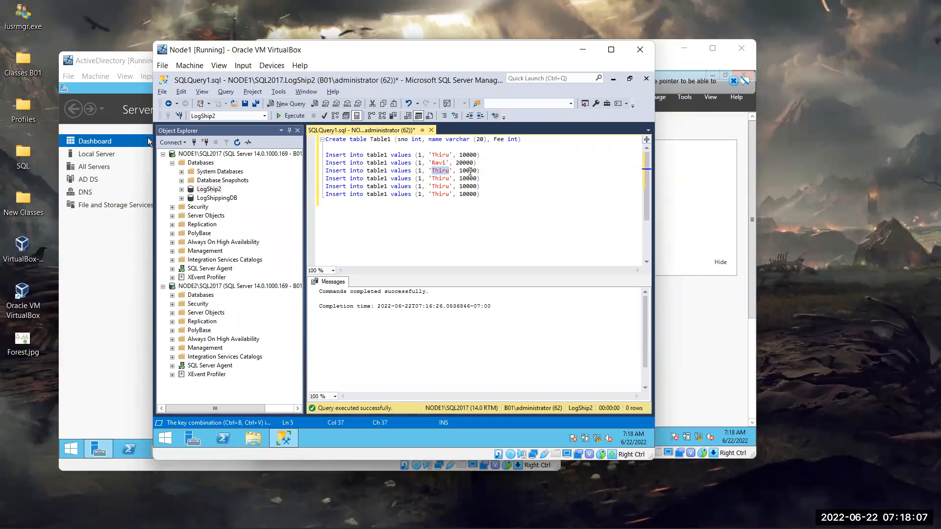
text(Gh)
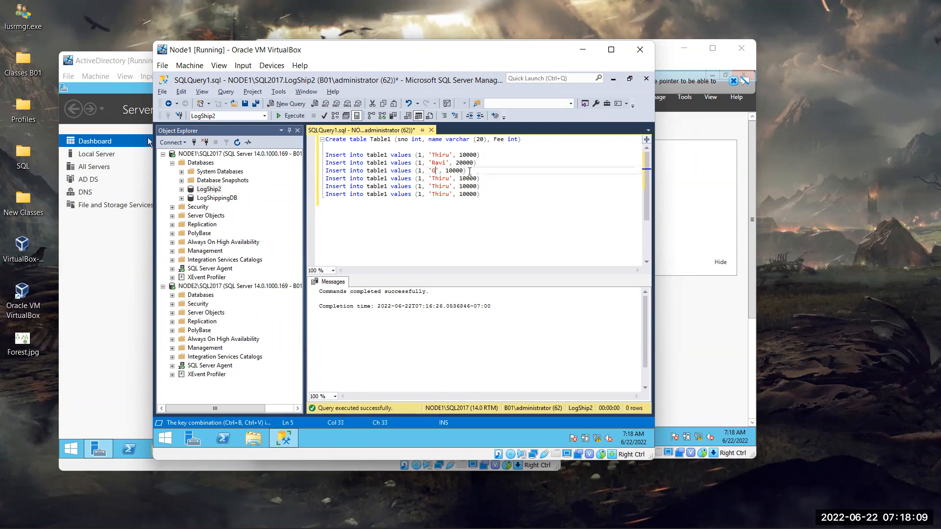
text(ouse)
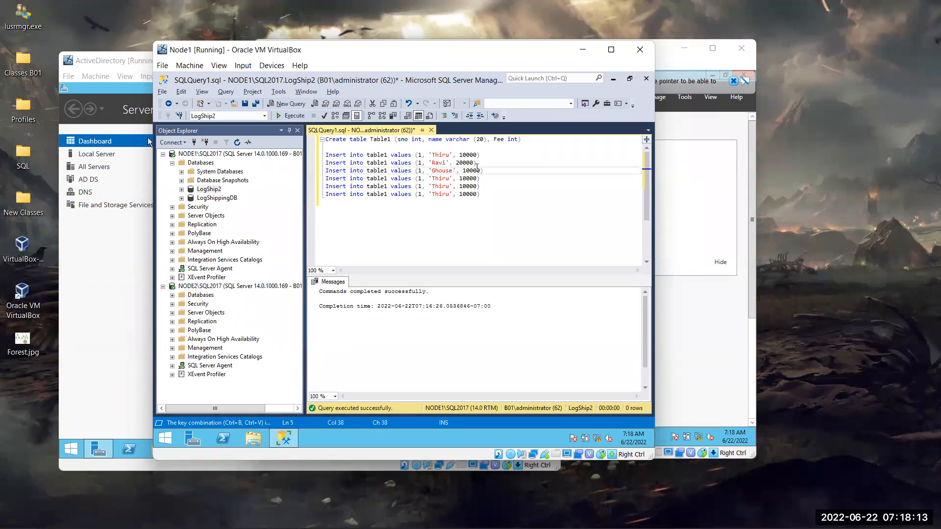
click(467, 172)
key(BackSpace)
text(5)
- Give the fourth and fifth INSERT rows new names with fees 12000 and 18000
drag(449, 179, 432, 178)
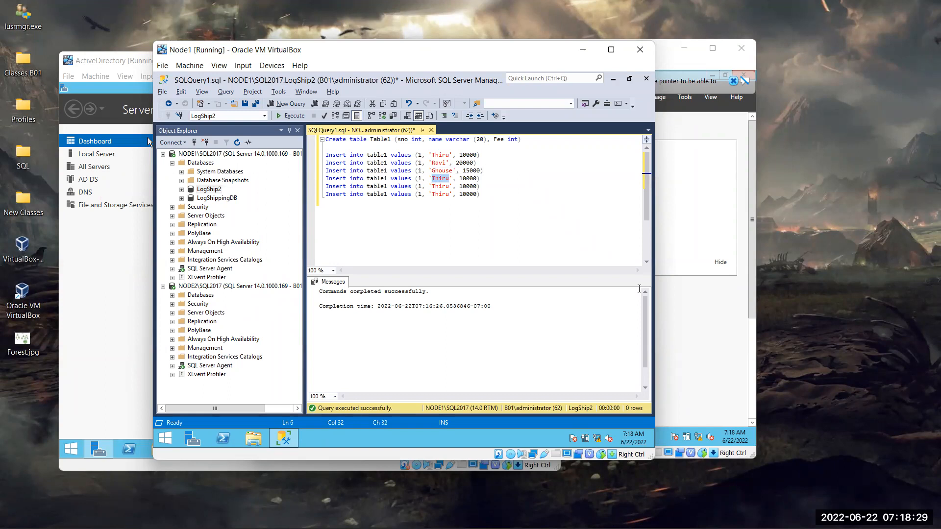
text(Asha)
key(Right)
key(Right)
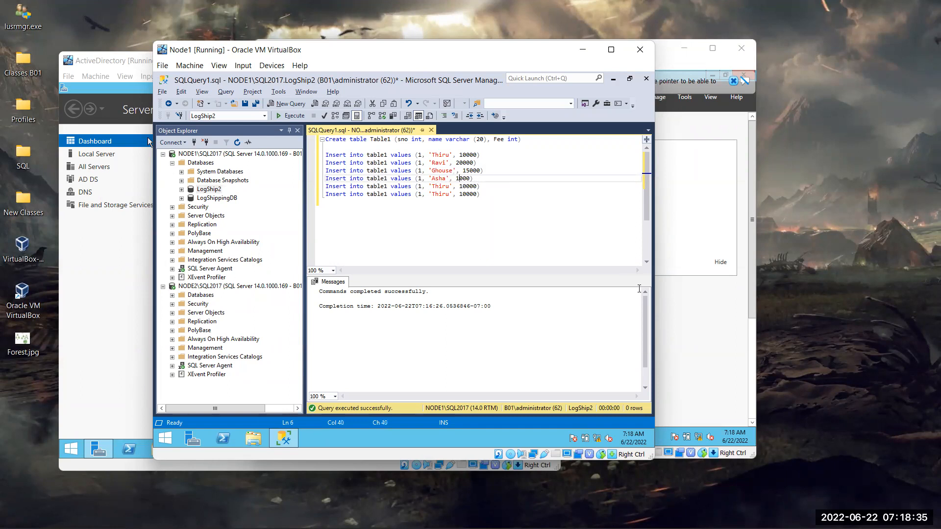
text(2)
key(Down)
key(Left)
key(Left)
key(BackSpace)
key(BackSpace)
key(BackSpace)
key(BackSpace)
key(BackSpace)
text(Sunil)
key(Right)
key(Right)
key(Right)
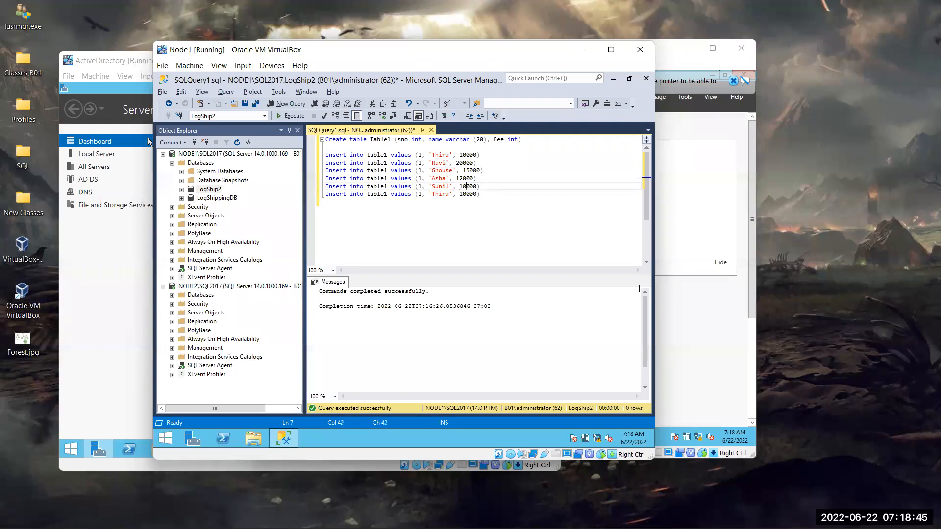
key(Delete)
- Give the last INSERT row a new name and correct its fee to 5000
key(Down)
key(Left)
key(Left)
key(Left)
key(BackSpace)
key(BackSpace)
key(BackSpace)
key(BackSpace)
key(BackSpace)
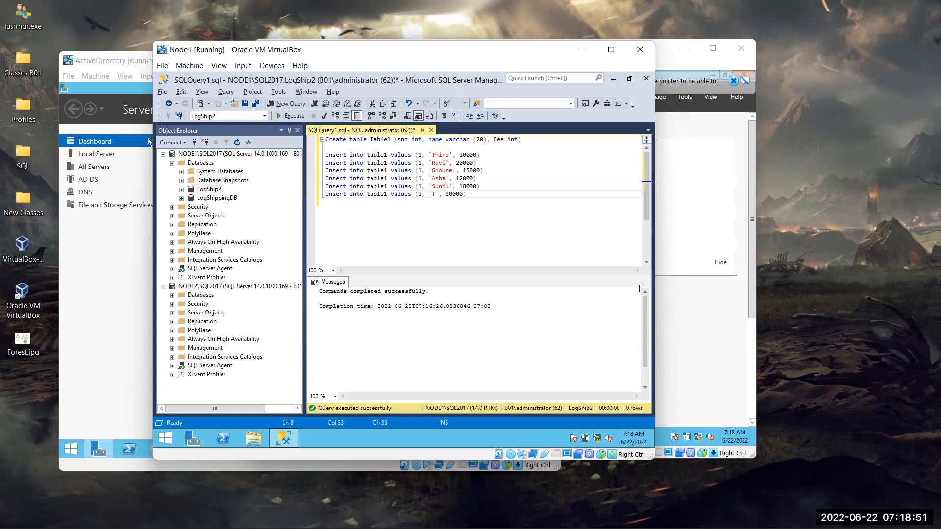
text(Ravindra)
key(Right)
key(BackSpace)
text(52)
key(BackSpace)
key(Delete)
- Execute the six INSERT statements into Table1
drag(489, 195, 324, 156)
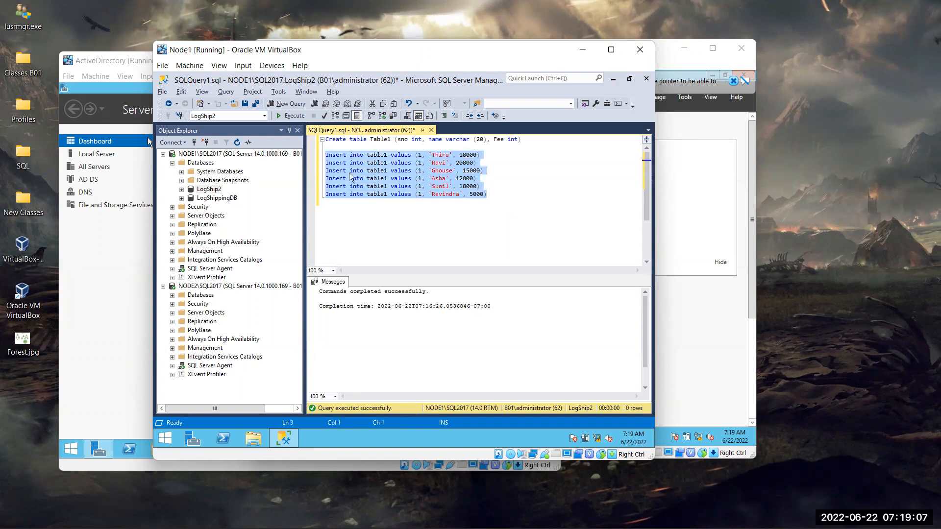
key(F5)
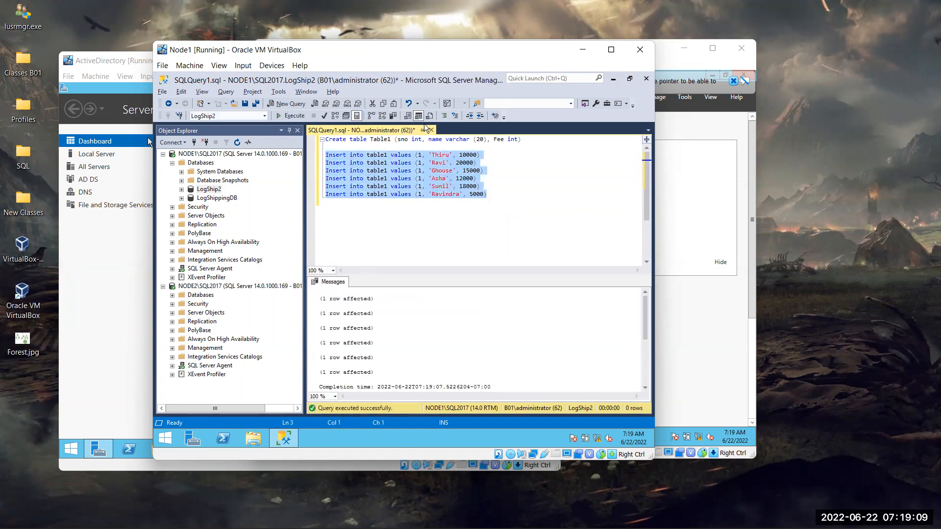
click(505, 195)
- Run Select * from Table1 to list all six fee records
key(Down)
key(Return)
text(Select )
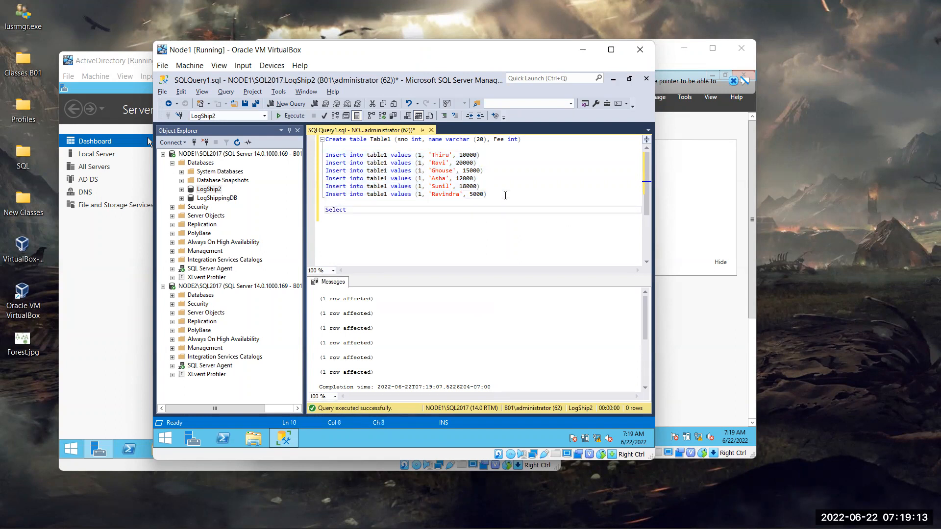
text(* from Tab)
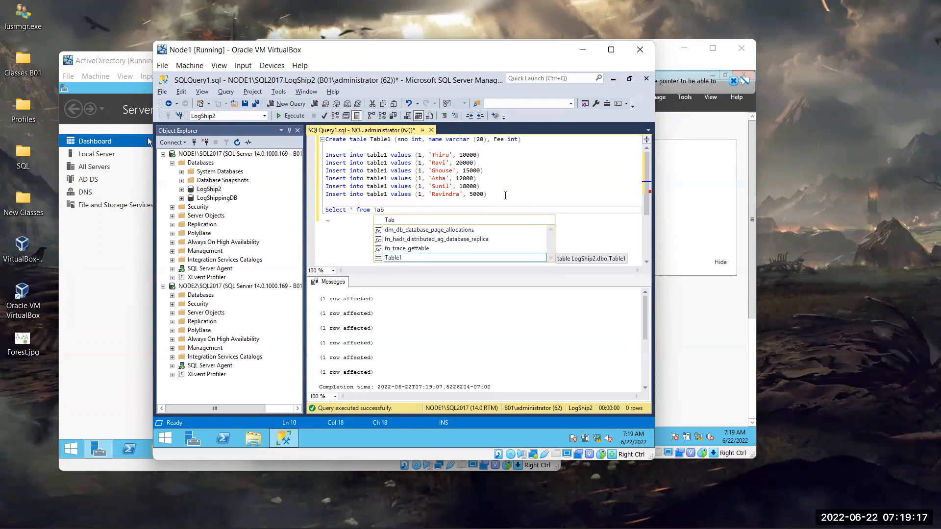
key(Tab)
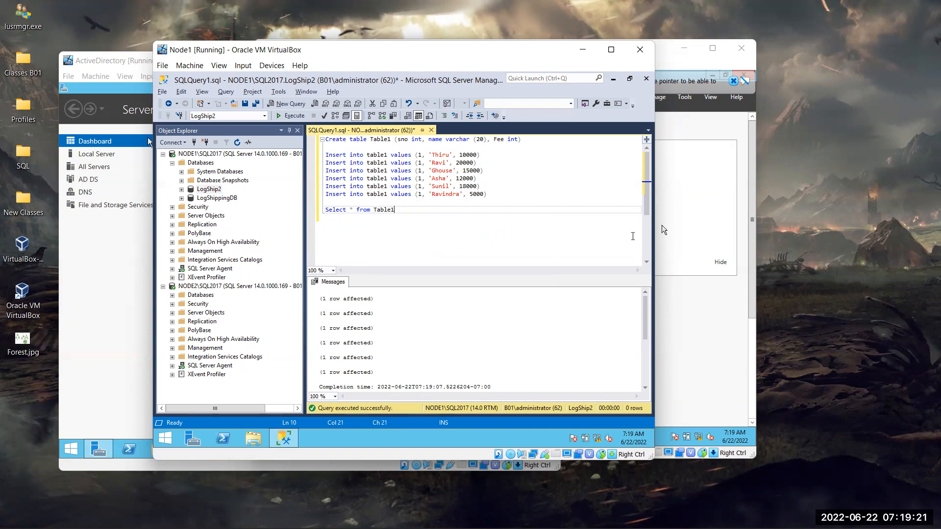
key(shift+Home)
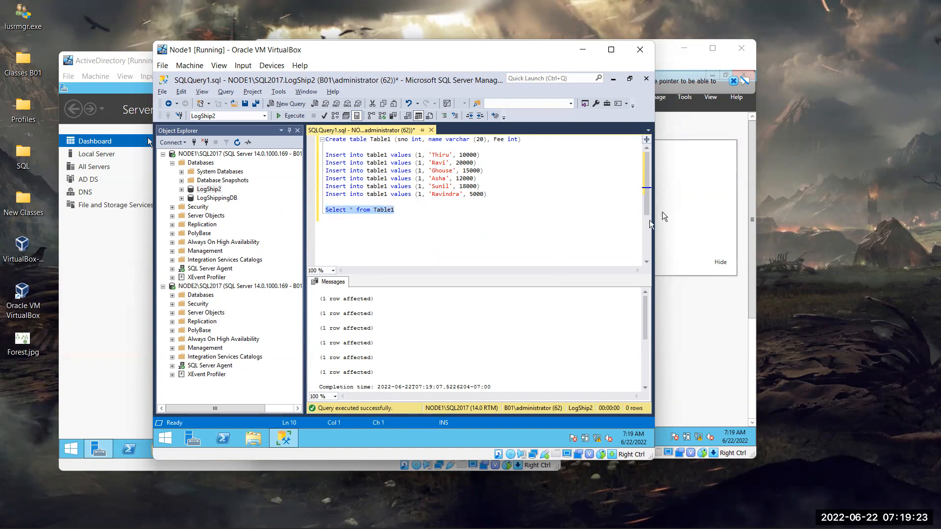
key(F5)
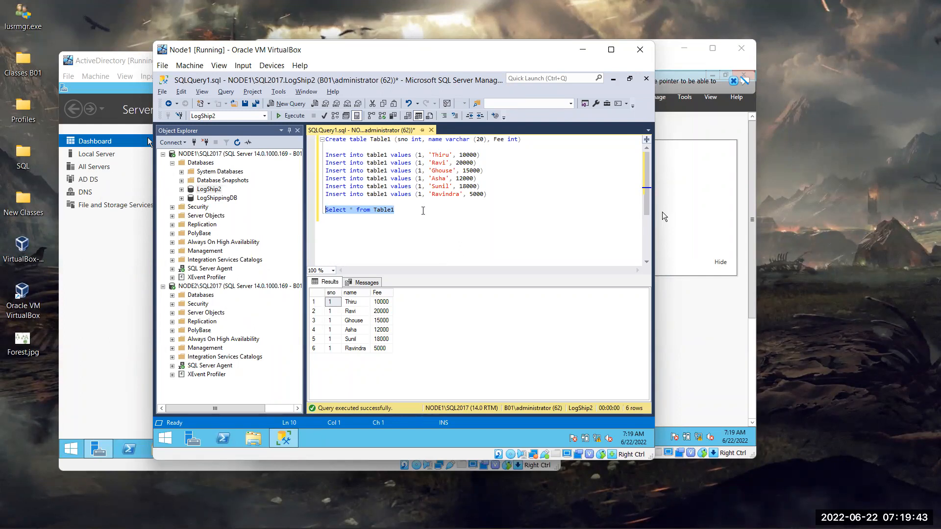
- On a new line, write Backup Database LogShip2 to disk = '' with typos corrected
click(486, 220)
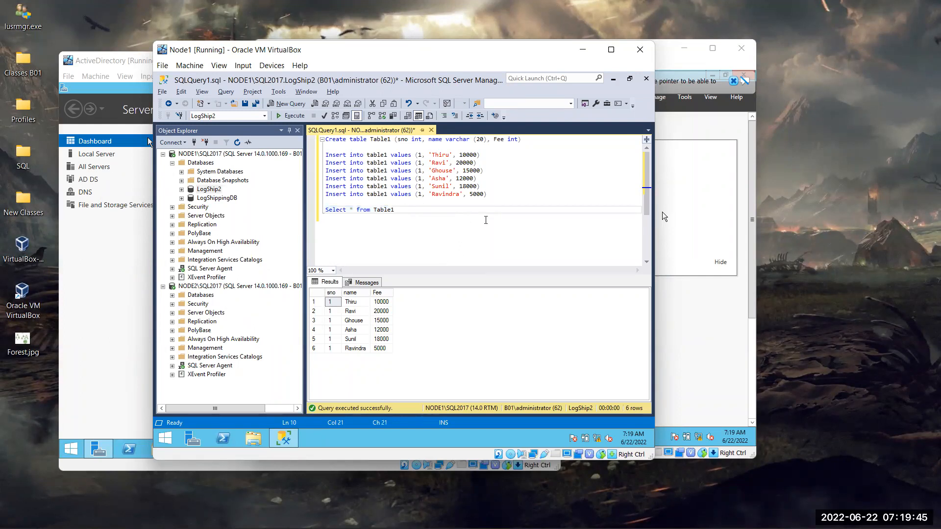
key(Return)
key(Return)
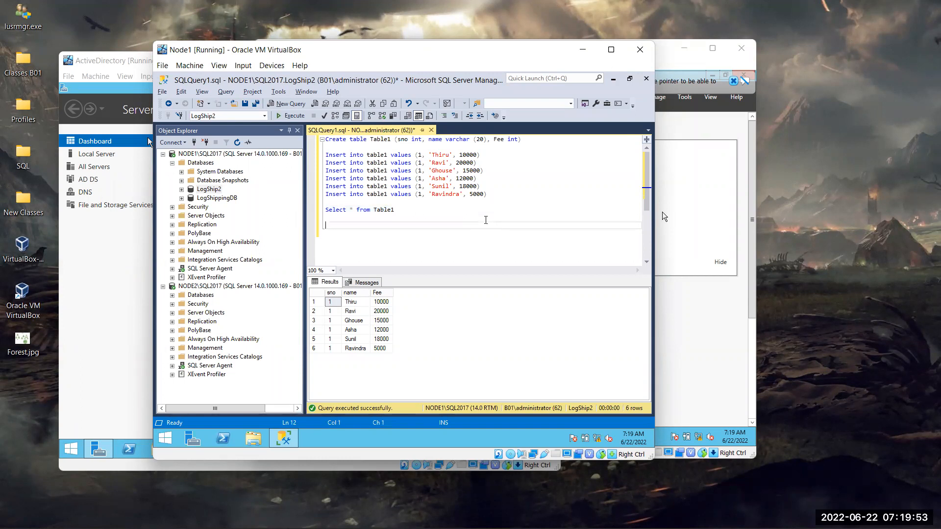
text(ack)
key(BackSpace)
text(up Database LogSHip2)
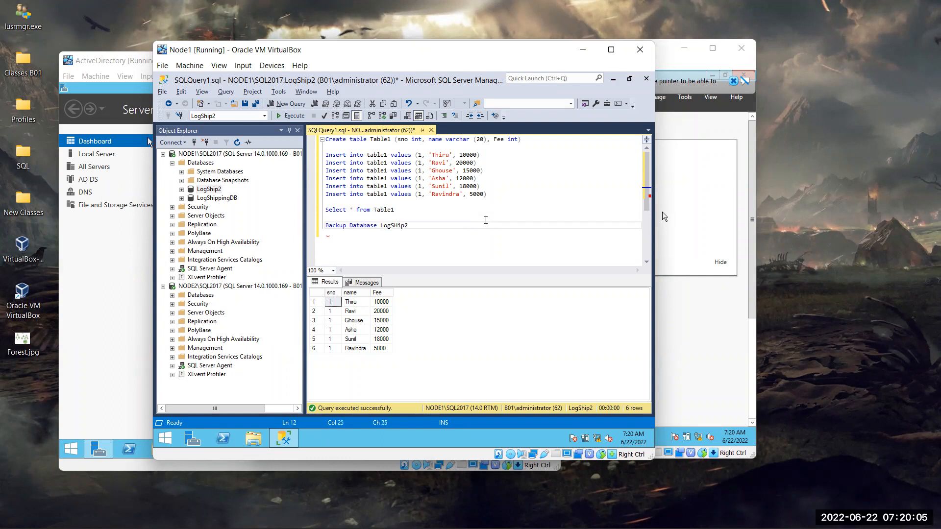
key(BackSpace)
key(BackSpace)
key(BackSpace)
key(BackSpace)
text(hip2 to dis)
key(BackSpace)
text(disk = '')
- Browse to C:\LogShippingShared, copy its path from the address bar, and close the window
click(261, 438)
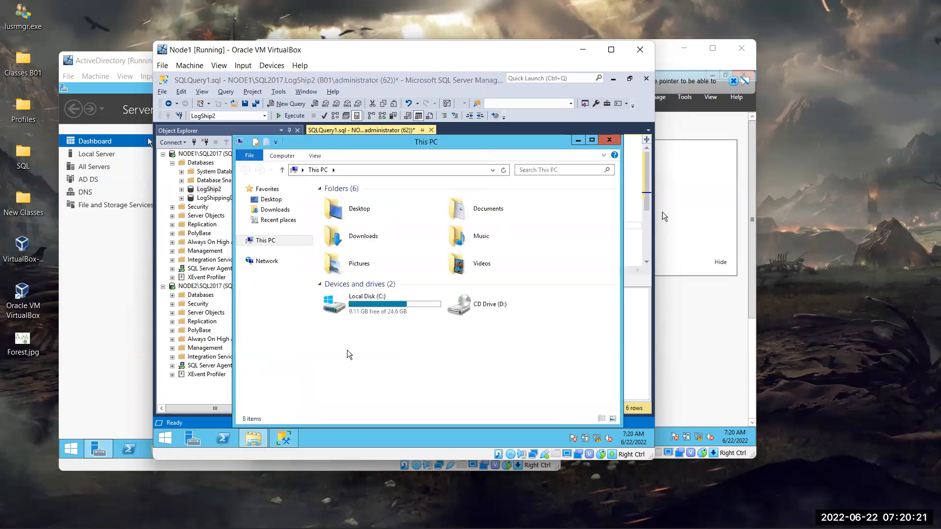
click(404, 311)
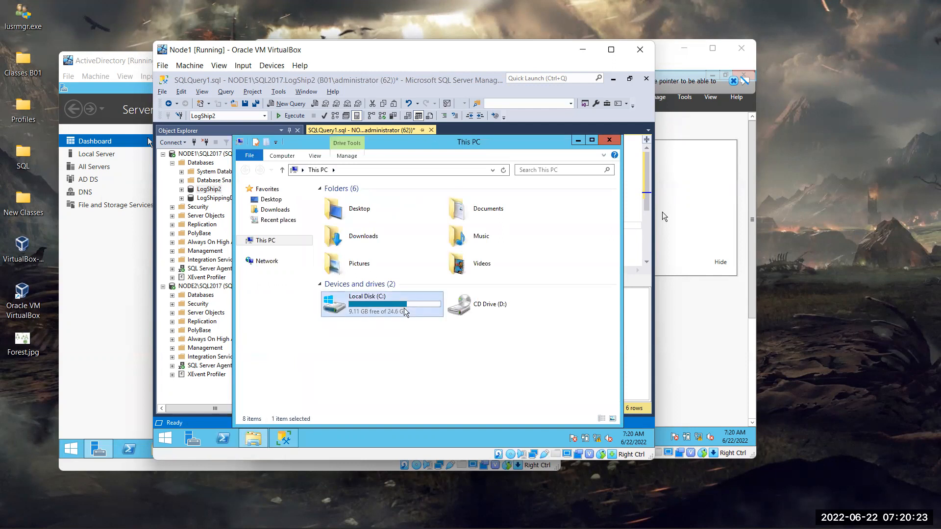
double_click(405, 312)
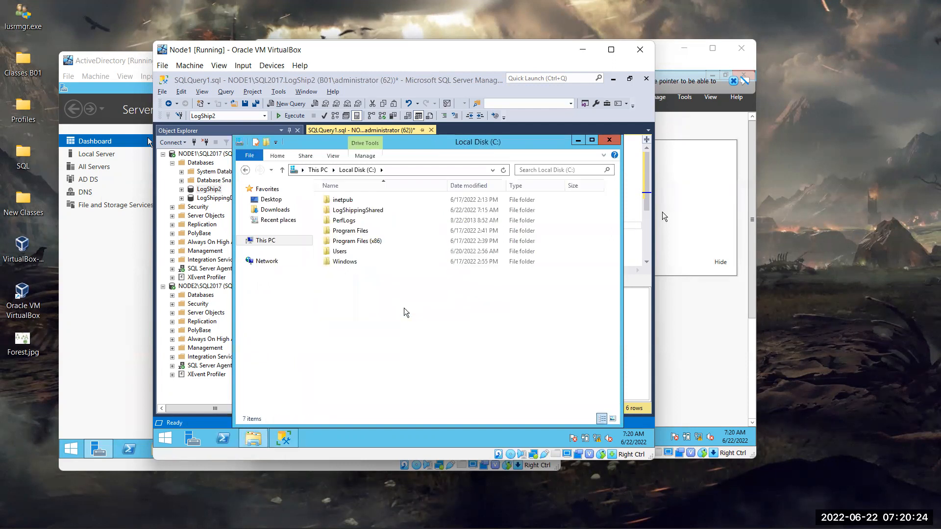
click(371, 210)
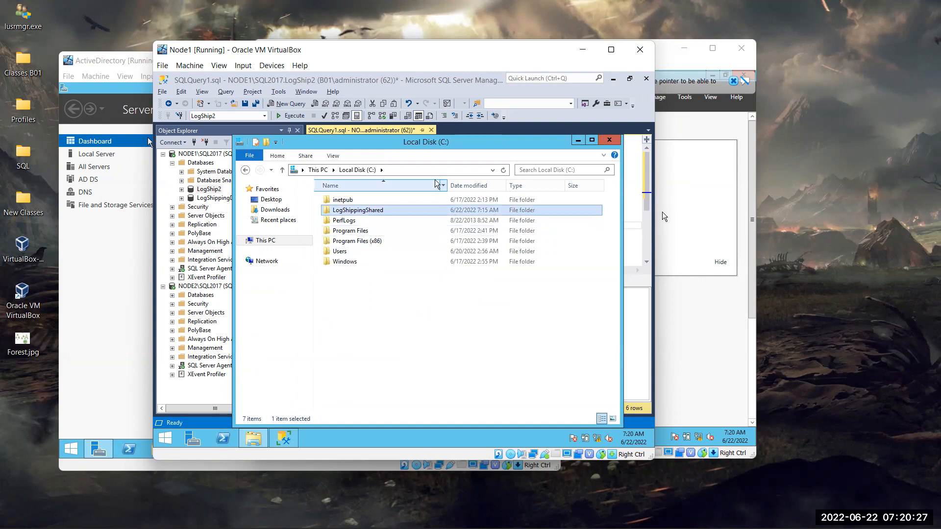
double_click(390, 212)
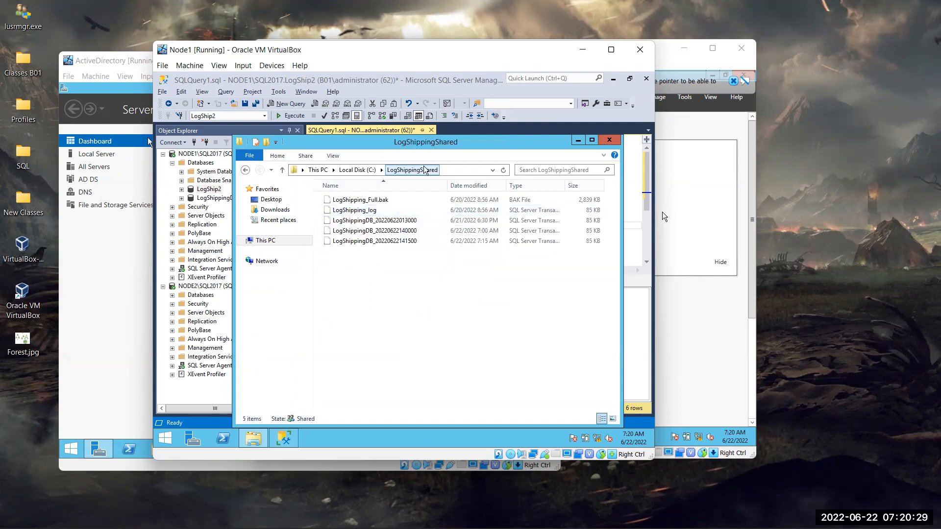
click(449, 172)
key(ctrl+c)
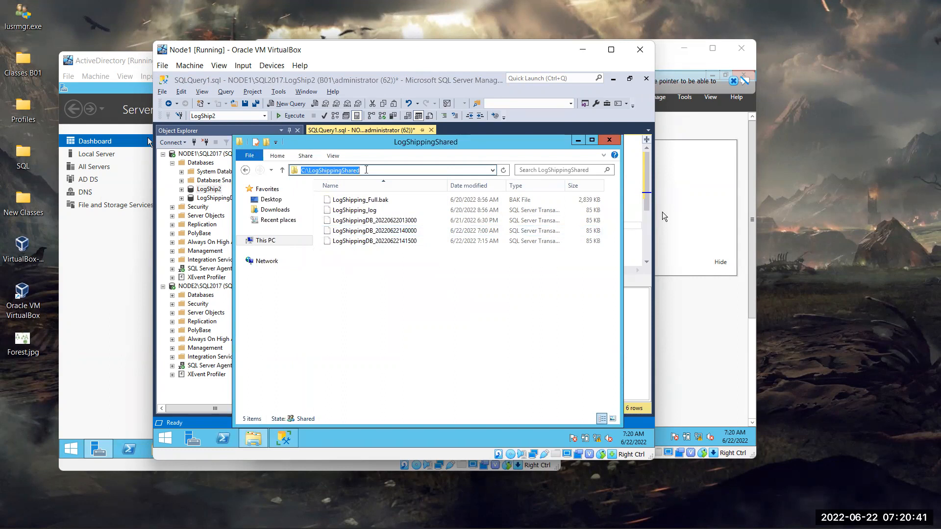
click(608, 141)
- Set the backup target to the shared folder path plus \LogShip2.bak
key(ctrl+v)
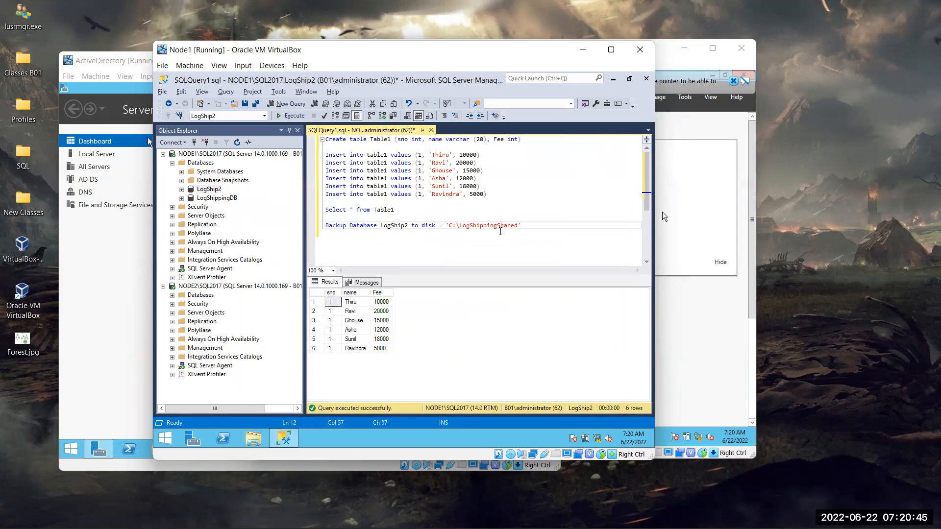
text(\LogShi)
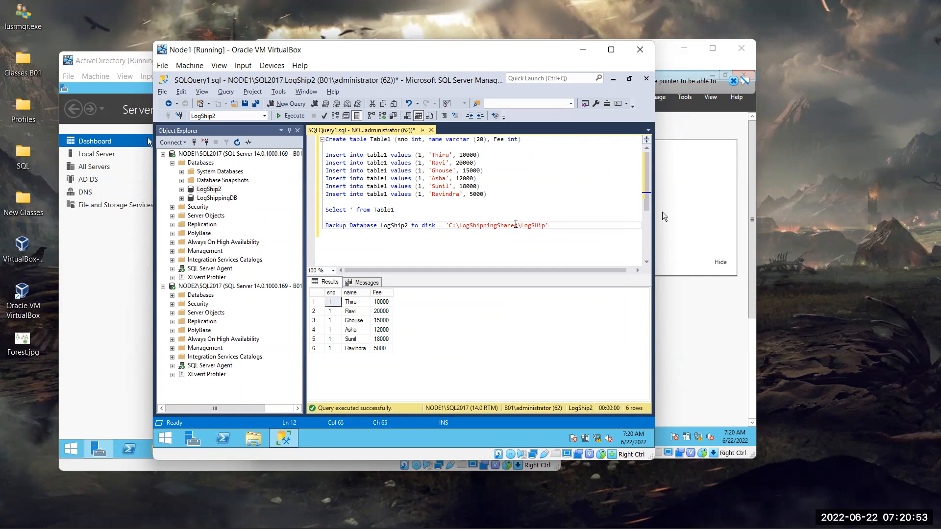
text(p2)
text(.bal)
key(BackSpace)
text(k)
- Duplicate the line as a Backup Log LogShip2 statement writing to LogShip2.trn
click(578, 227)
drag(578, 227, 324, 226)
key(ctrl+c)
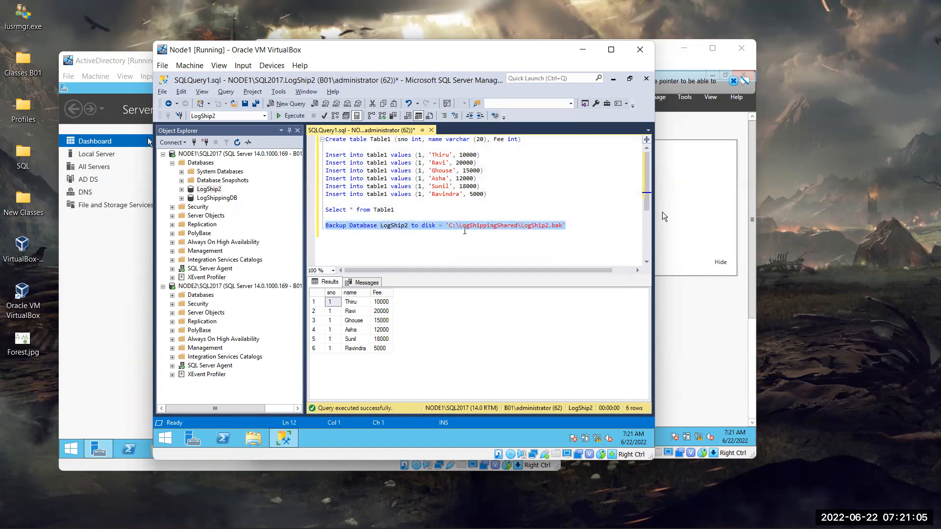
click(579, 226)
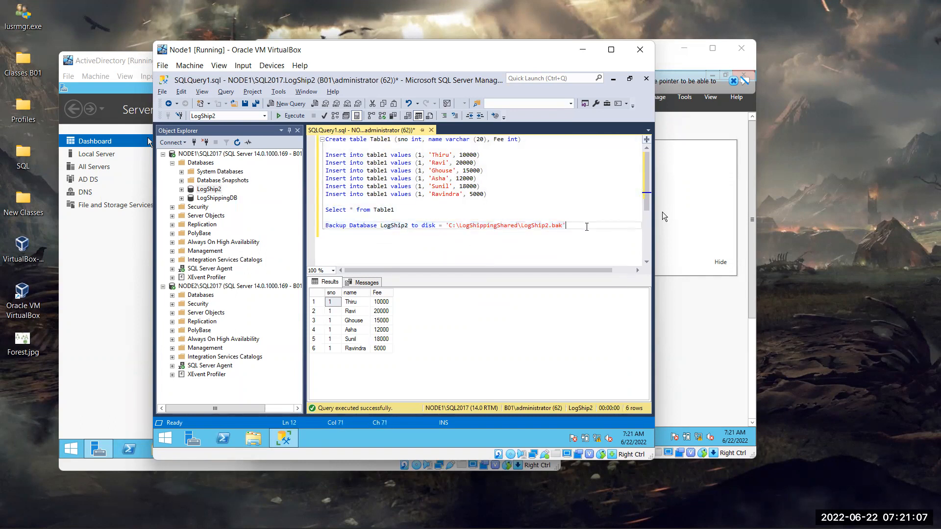
key(Return)
key(ctrl+v)
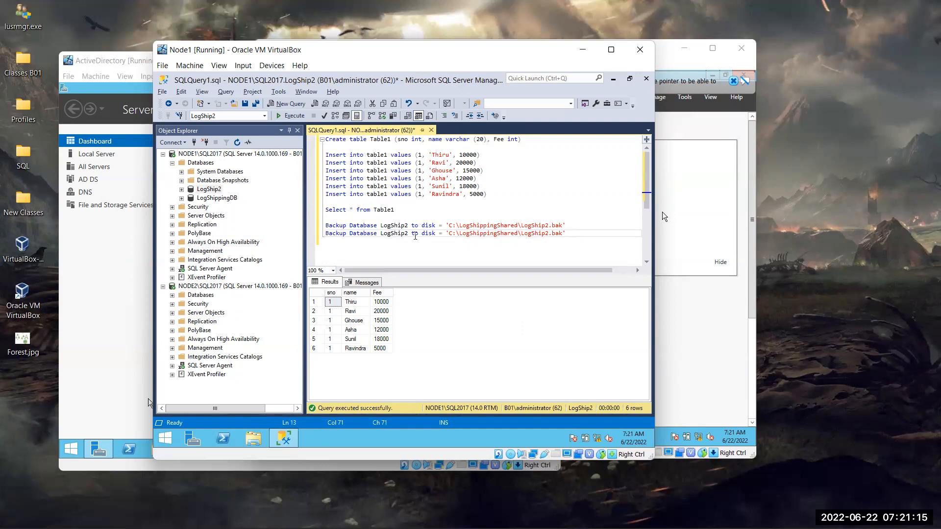
drag(377, 234, 351, 238)
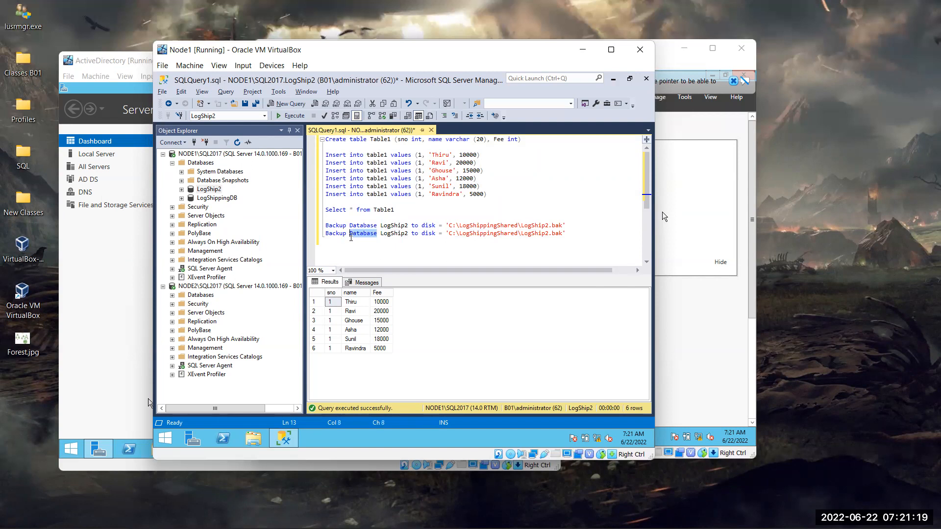
text(Log)
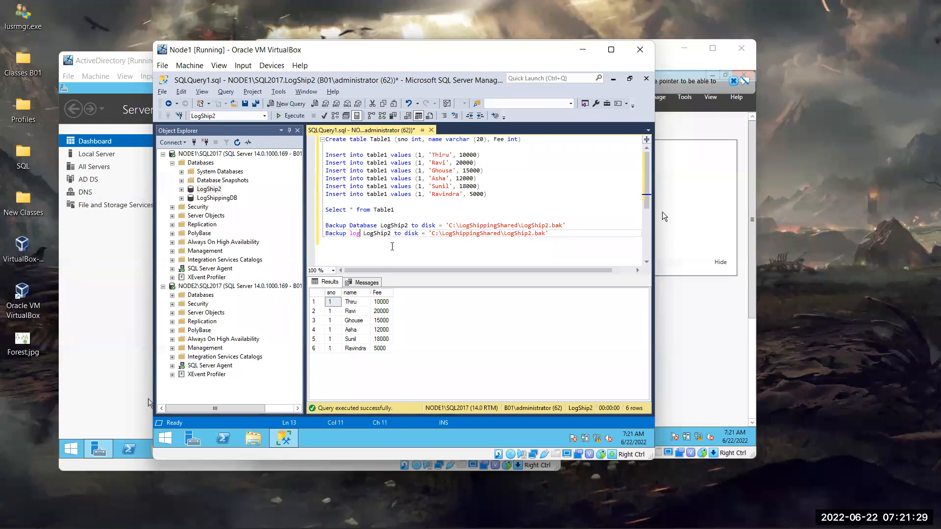
key(End)
key(BackSpace)
key(BackSpace)
key(BackSpace)
text(tr)
- Run the full and log backup statements together
drag(560, 235, 384, 252)
click(384, 251)
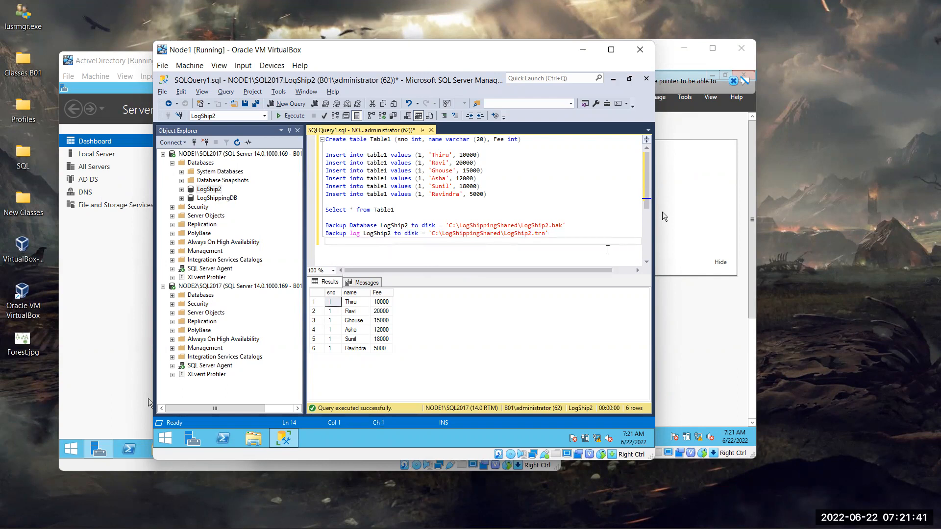
drag(591, 241, 243, 226)
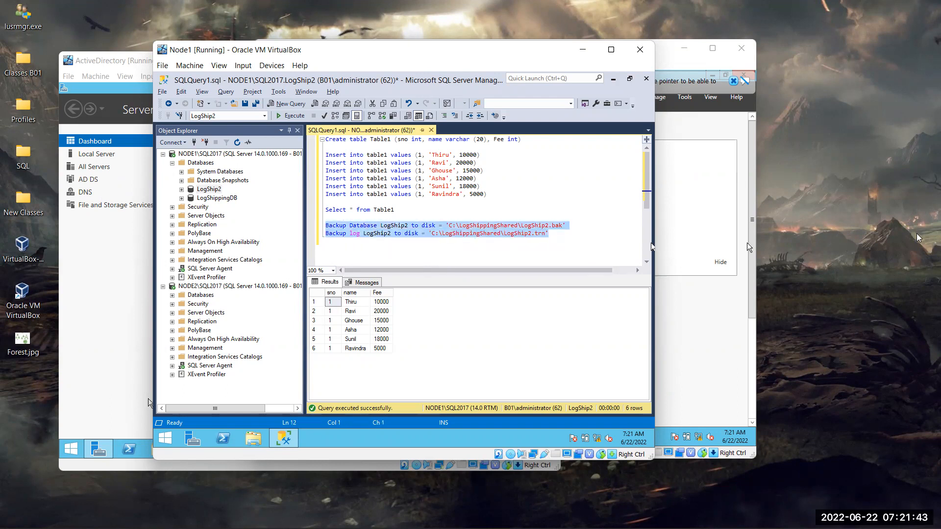
key(F5)
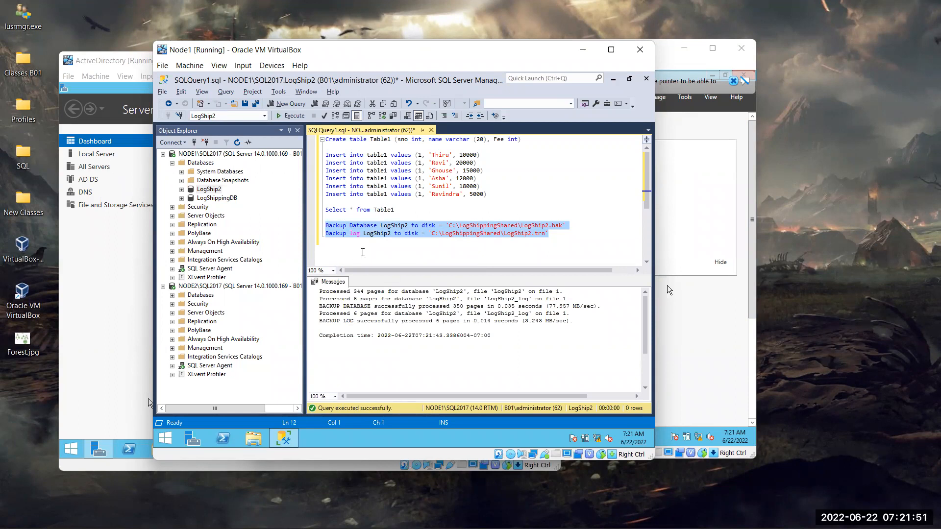
- Open LogShip2's Options properties and check that the recovery model is Full
right_click(217, 192)
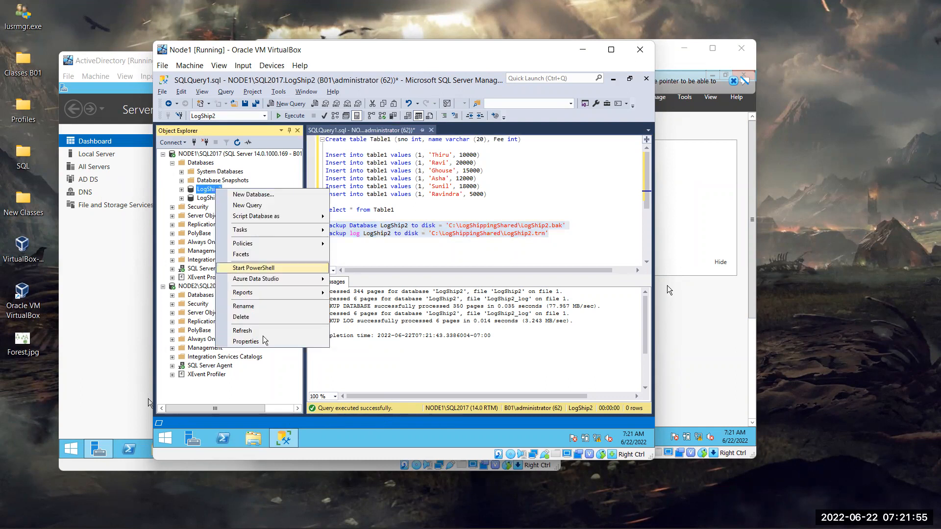
click(246, 341)
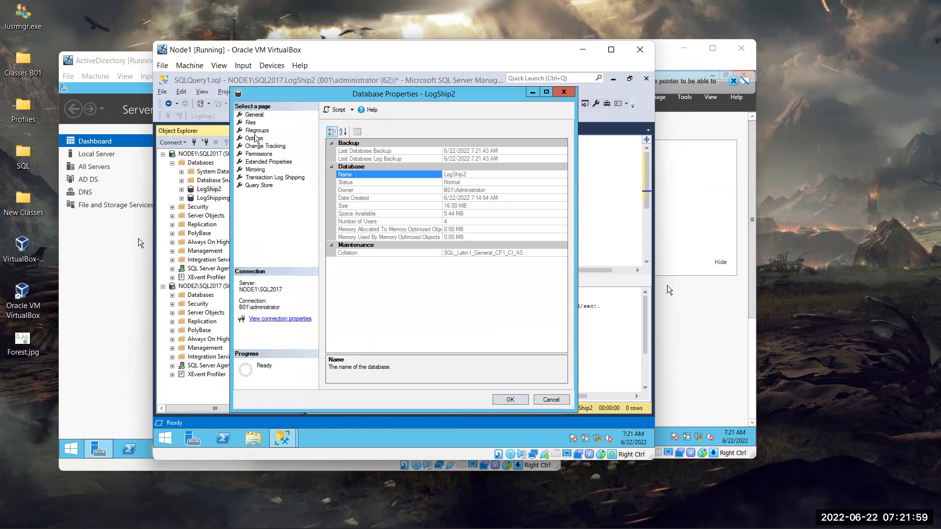
click(254, 138)
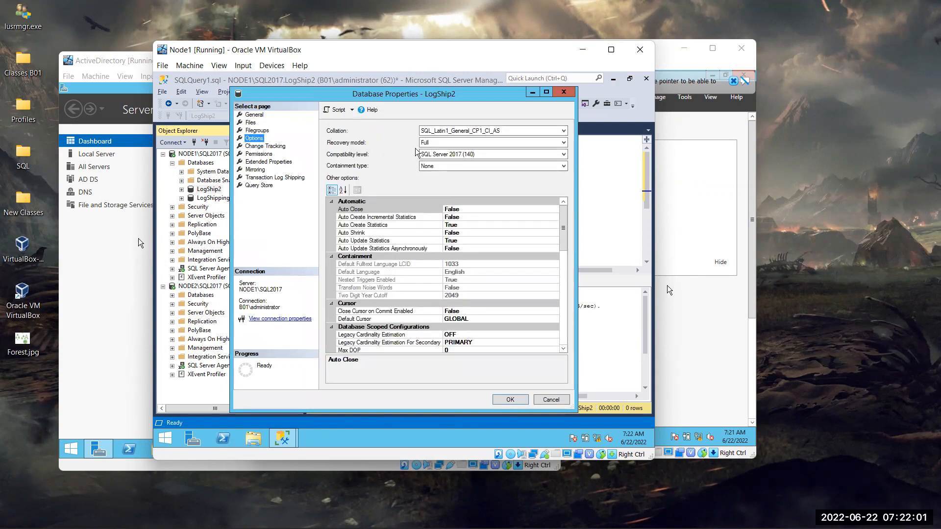
click(551, 142)
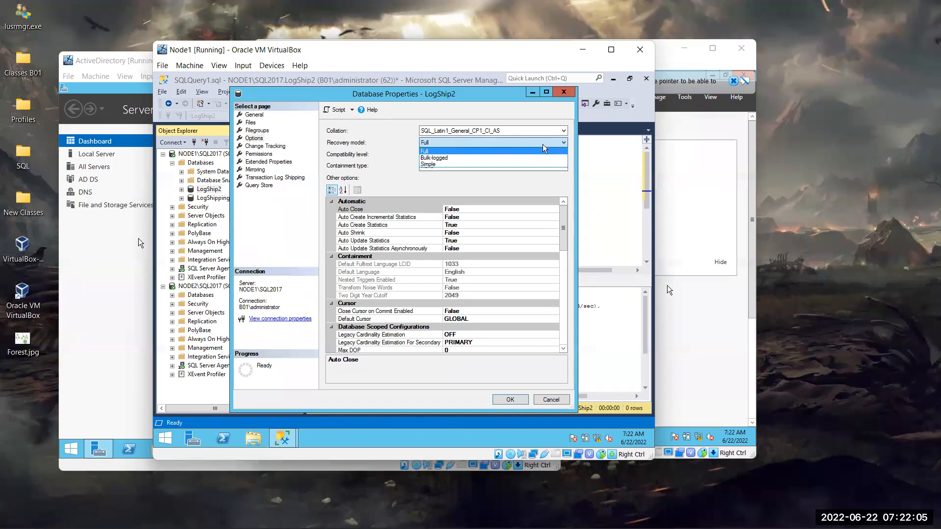
click(543, 145)
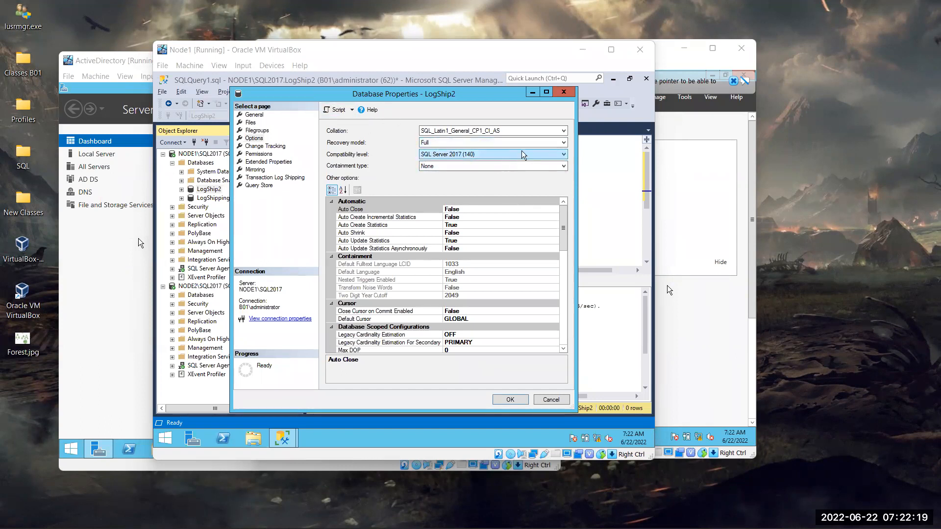
- Bring the LogShip2 properties back, recheck Full recovery, and cancel without changes
click(613, 163)
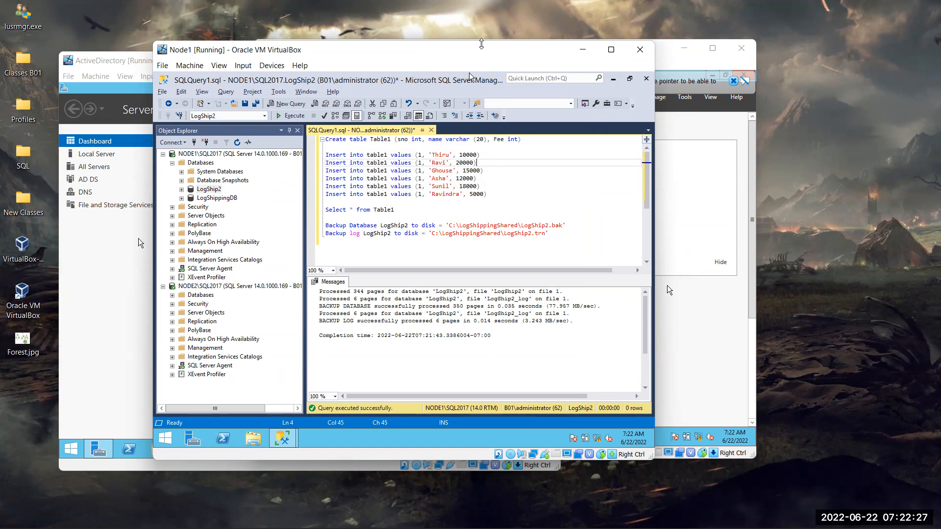
click(481, 44)
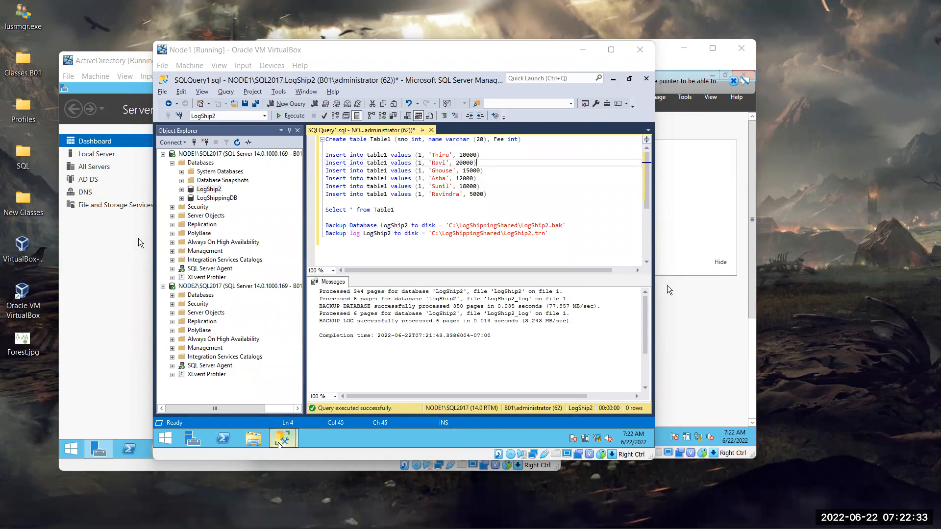
mouse_move(281, 441)
click(363, 388)
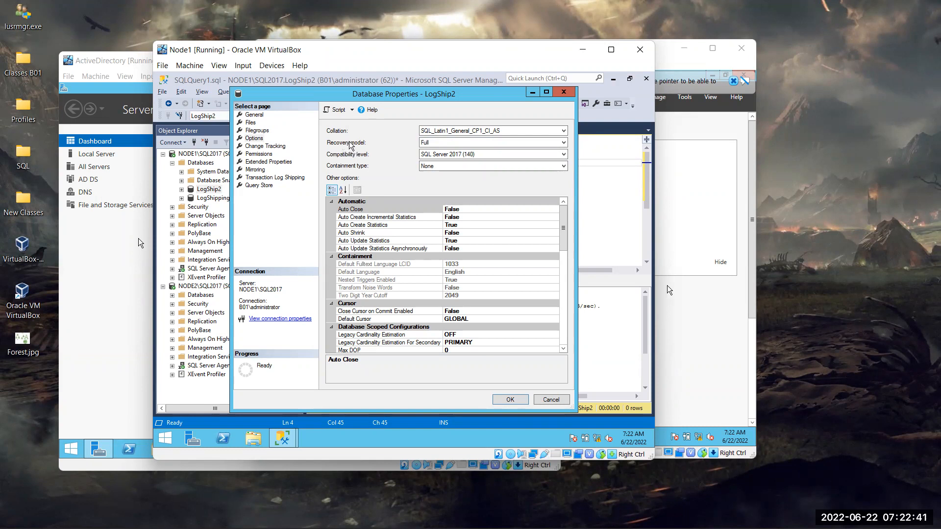
click(563, 142)
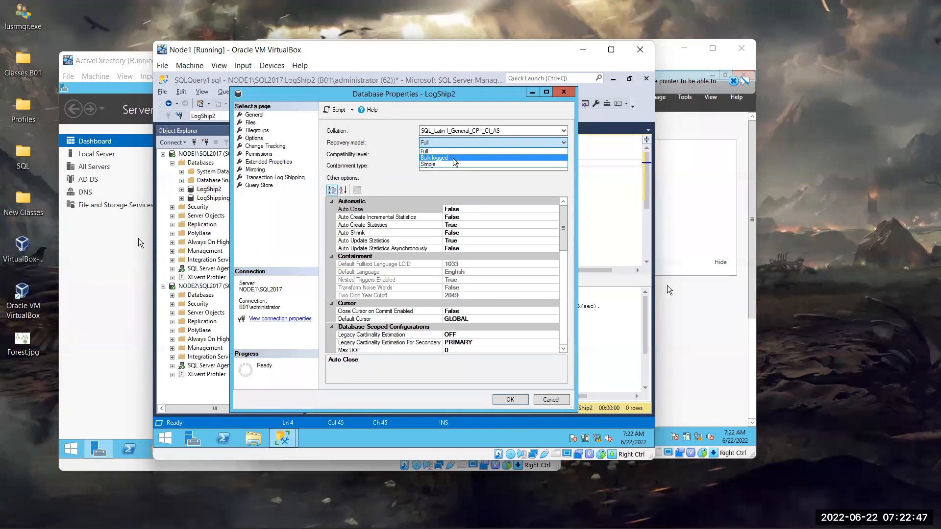
click(562, 148)
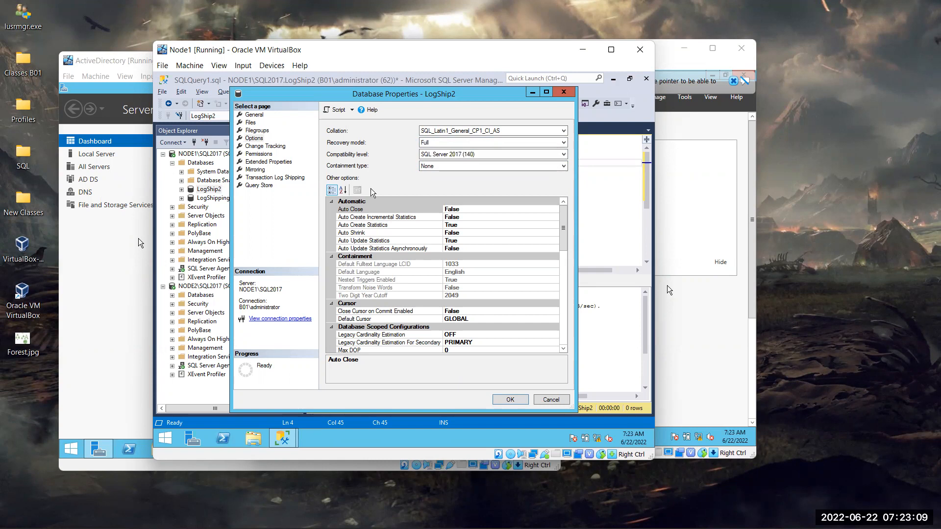
click(550, 399)
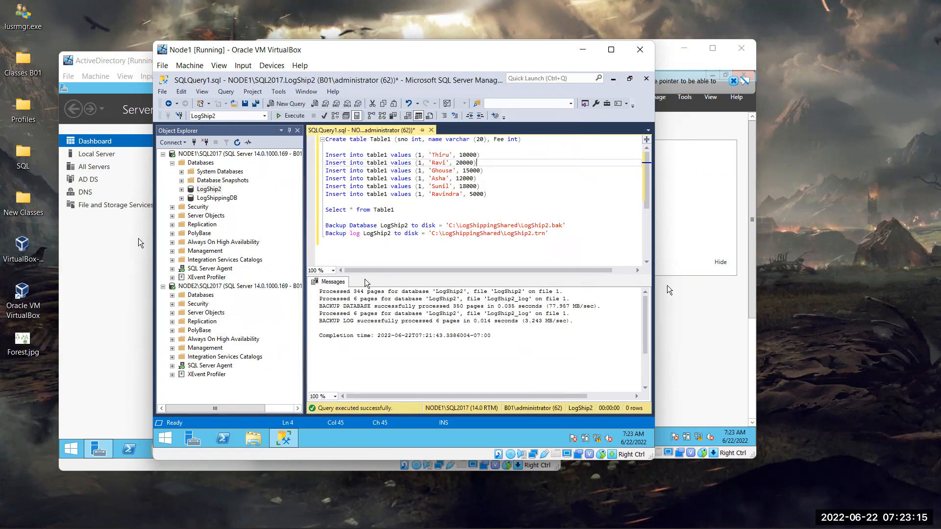
- Release the VM's focus, then use Win+E inside Node1 to open This PC
click(354, 24)
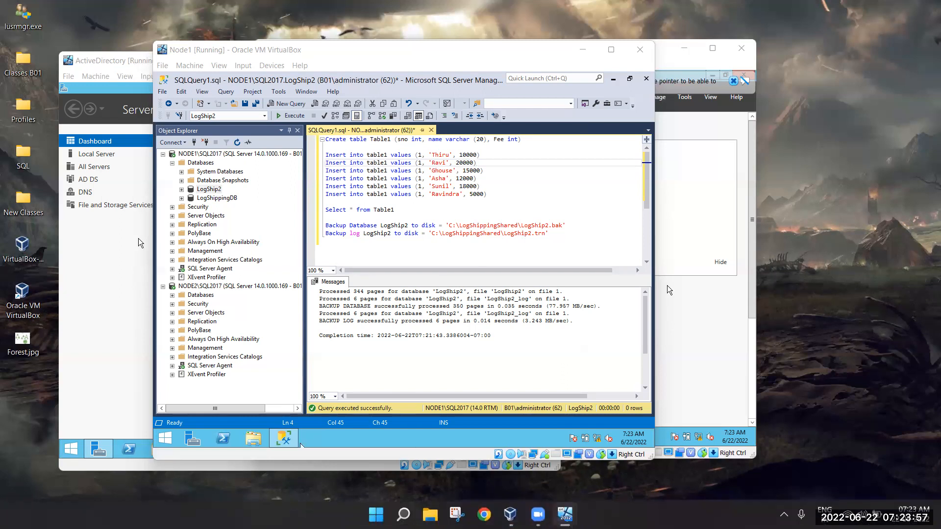
key(super+e)
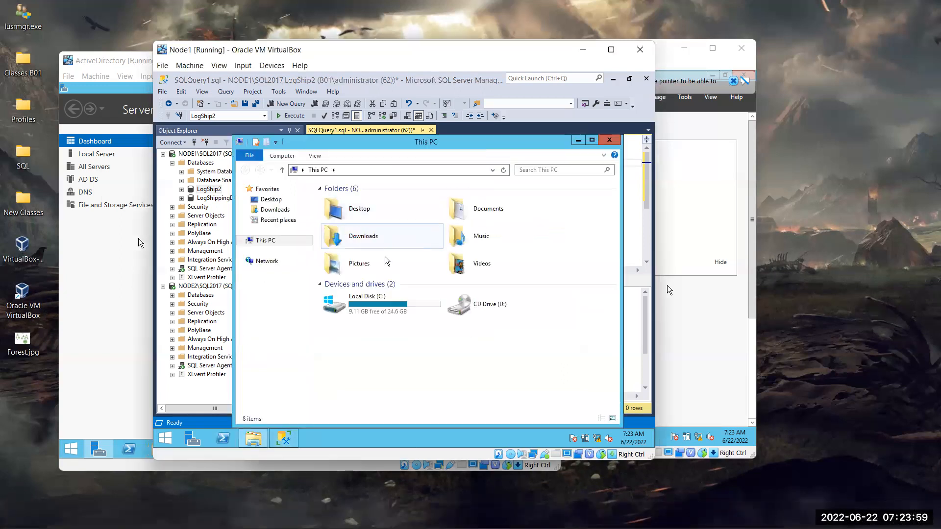
- Open C:\LogShippingShared and confirm the new LogShip2 backup and log files are present
double_click(392, 309)
double_click(383, 214)
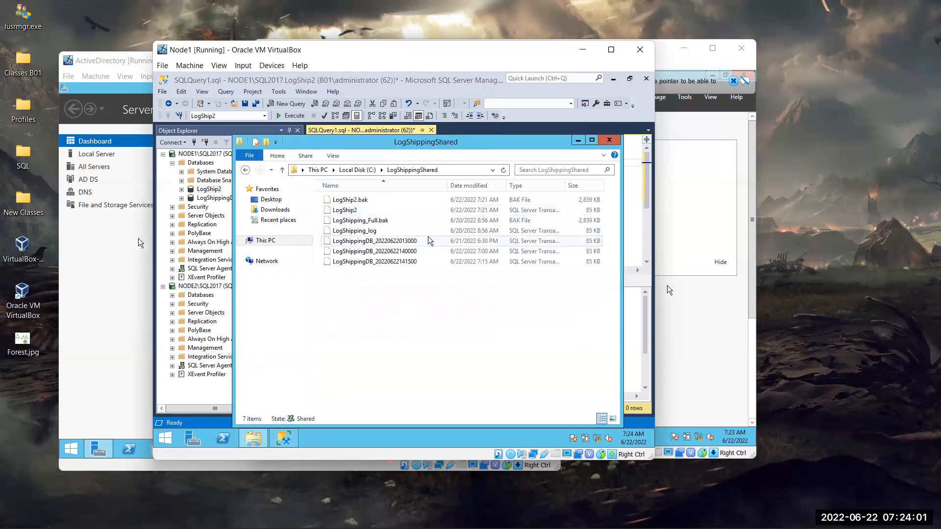
click(379, 211)
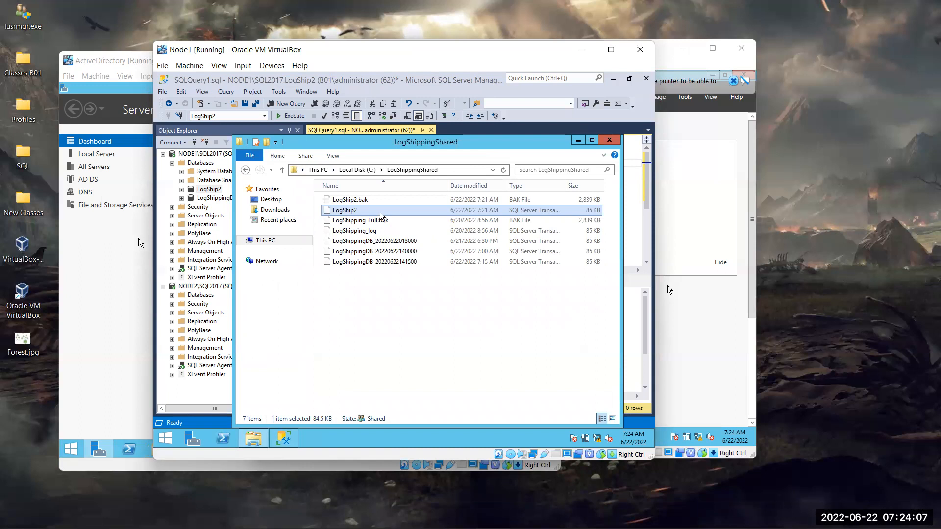
- Minimize the shared folder window and switch over to the Node2 machine
click(582, 49)
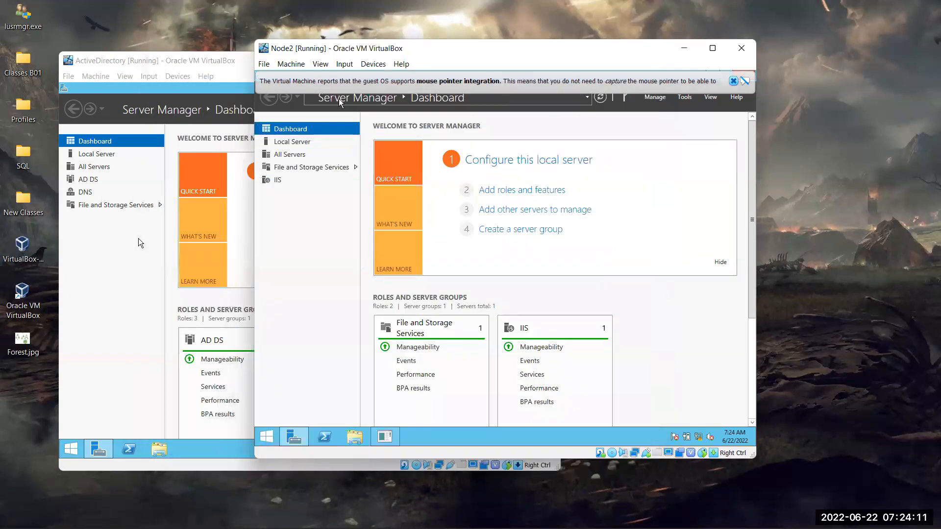
click(565, 514)
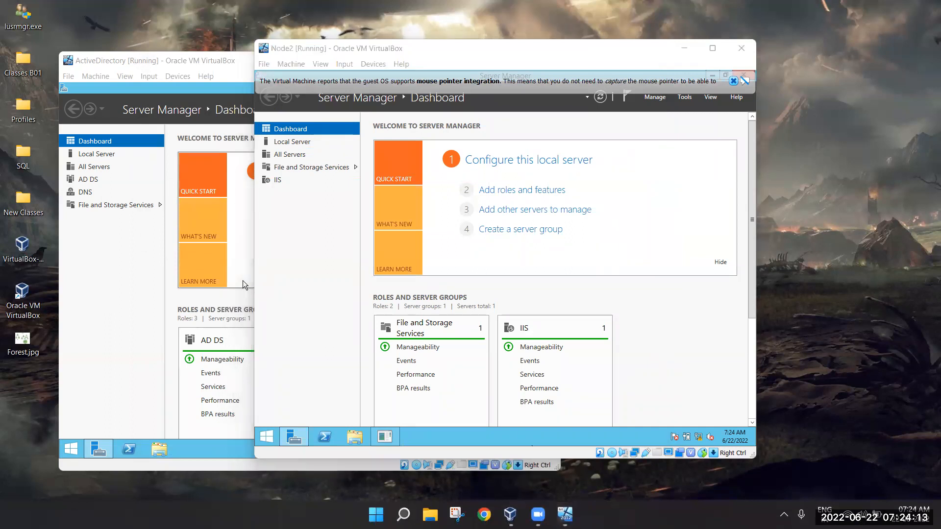
click(568, 441)
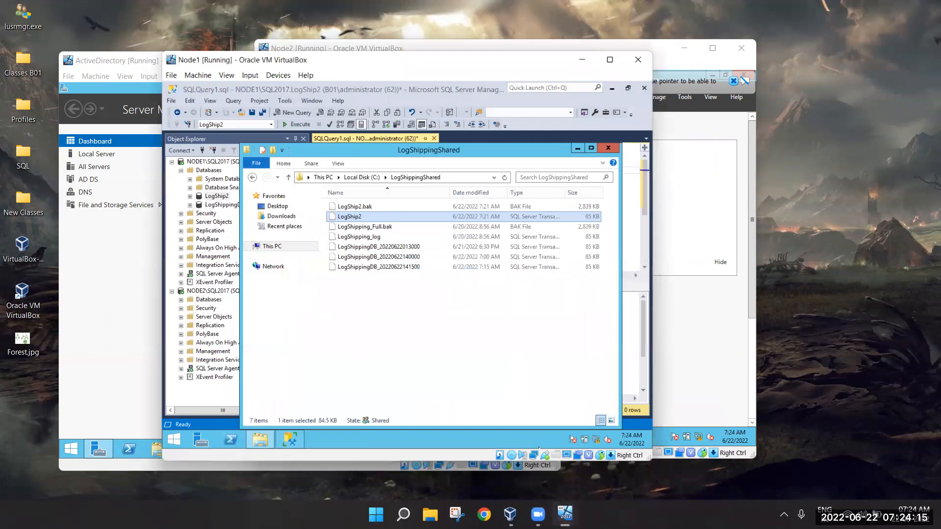
click(578, 140)
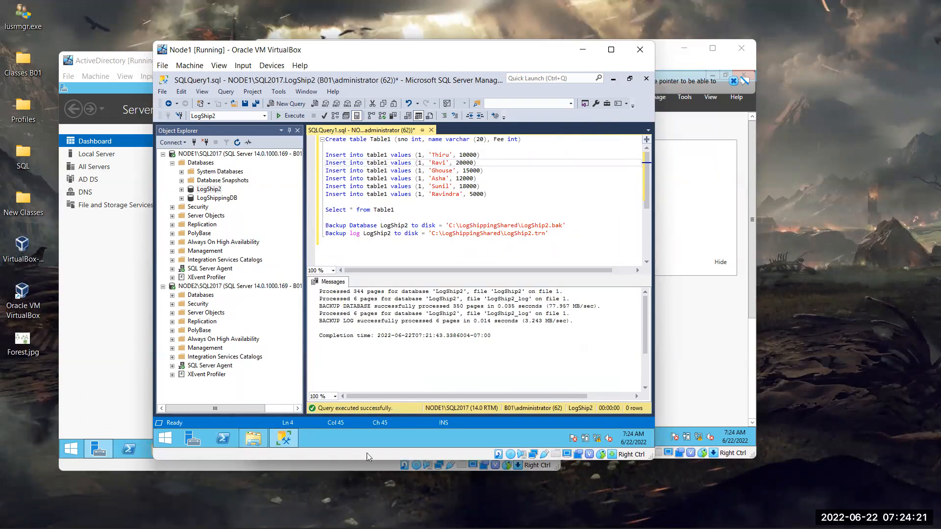
click(253, 438)
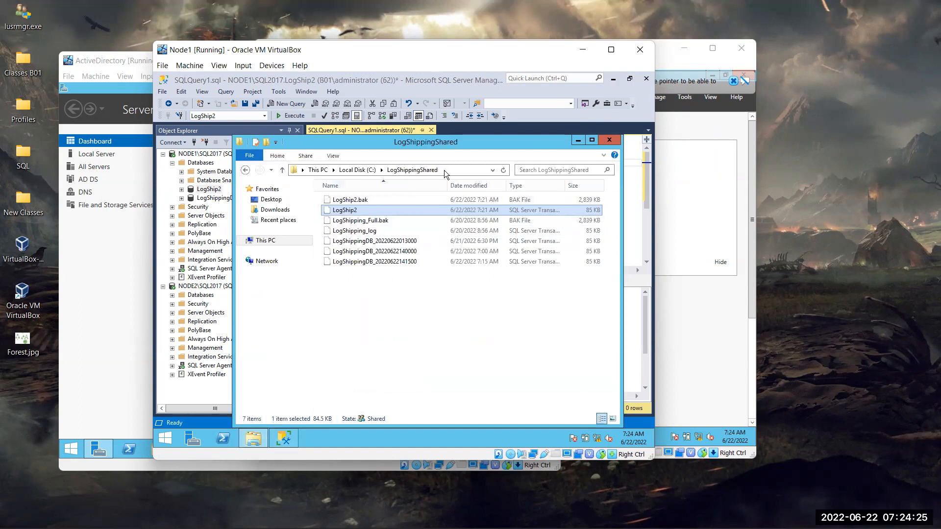
click(578, 141)
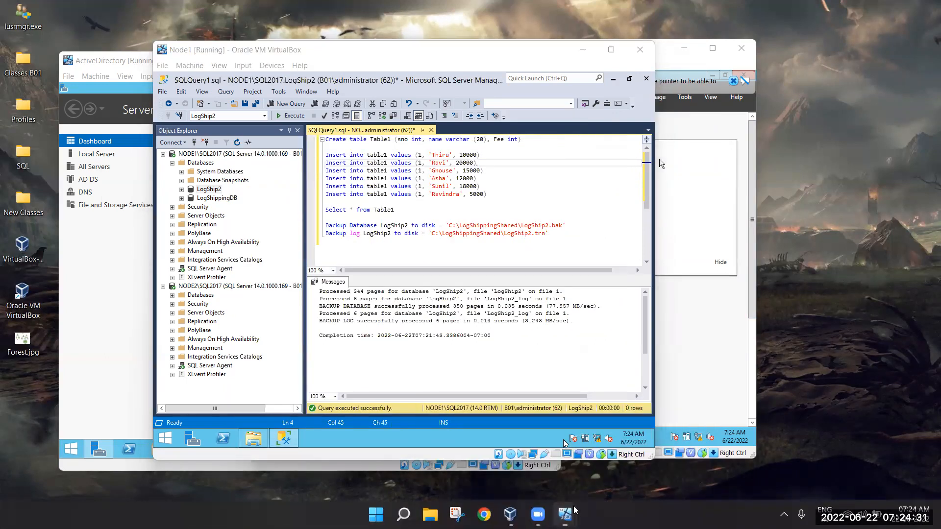
mouse_move(570, 512)
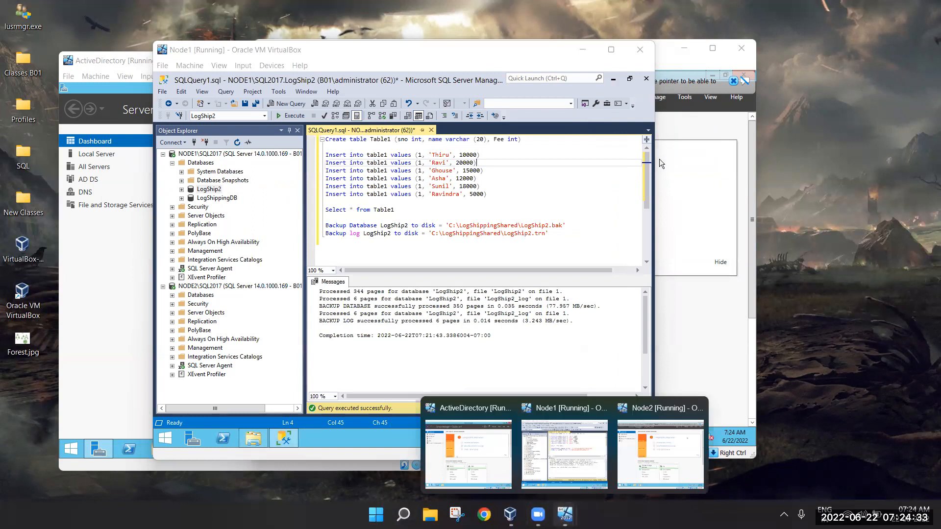
click(640, 440)
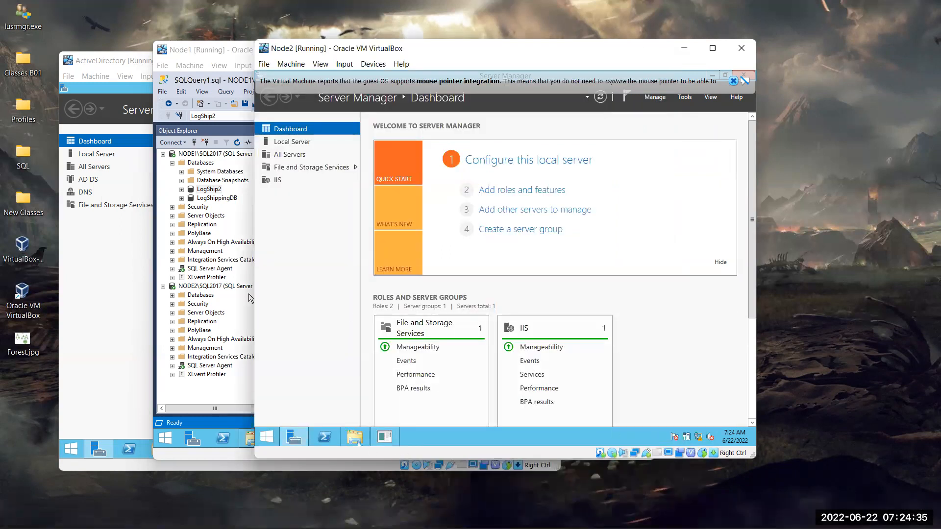
click(355, 437)
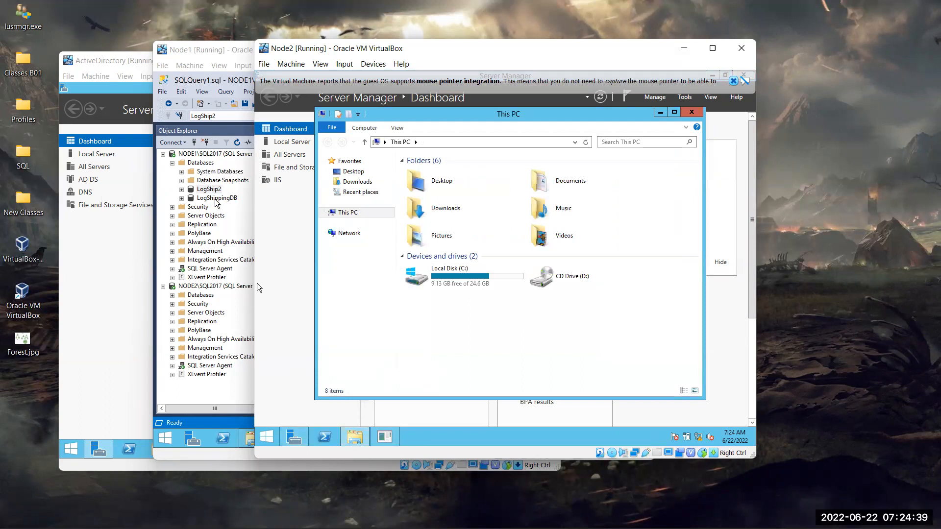
double_click(484, 282)
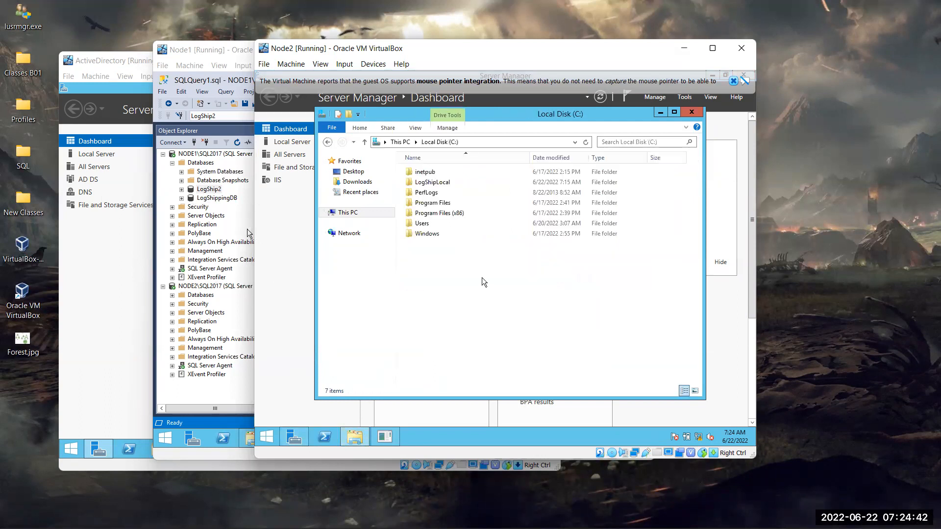
click(459, 184)
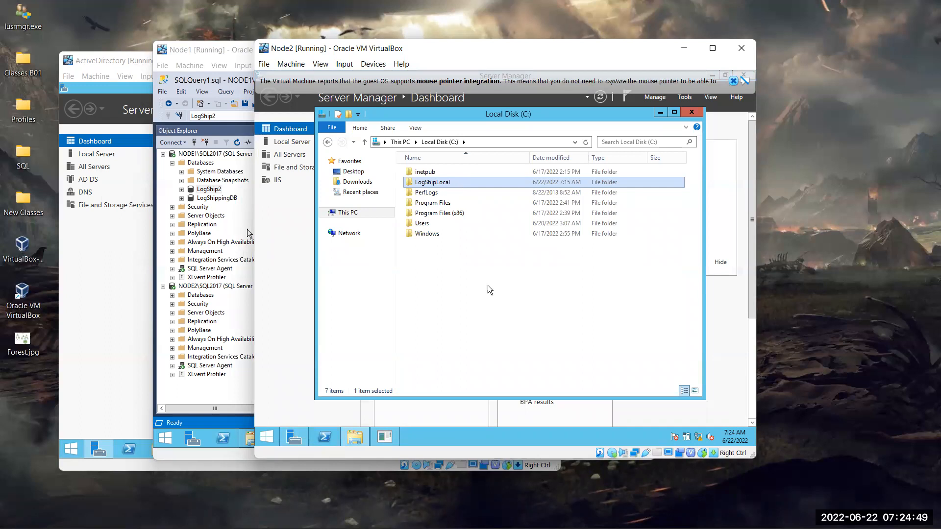
click(493, 298)
key(ctrl+shift+n)
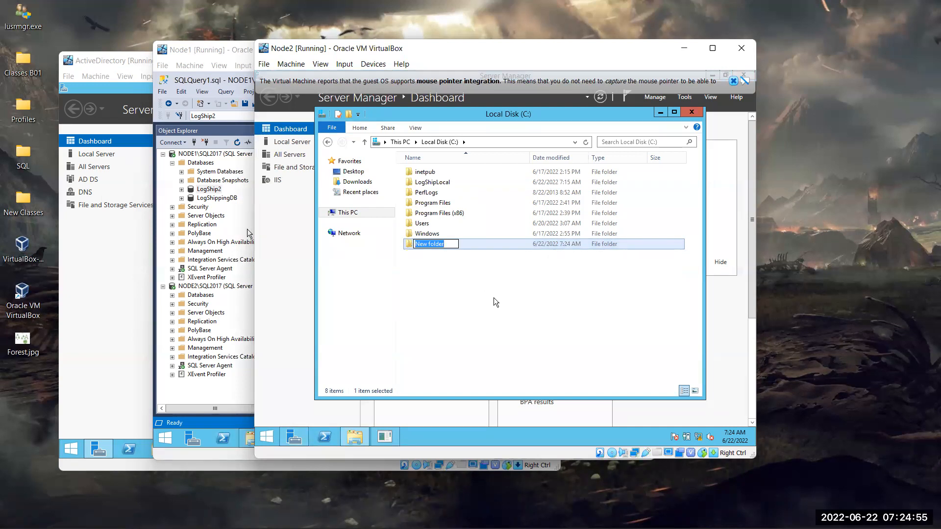
right_click(507, 245)
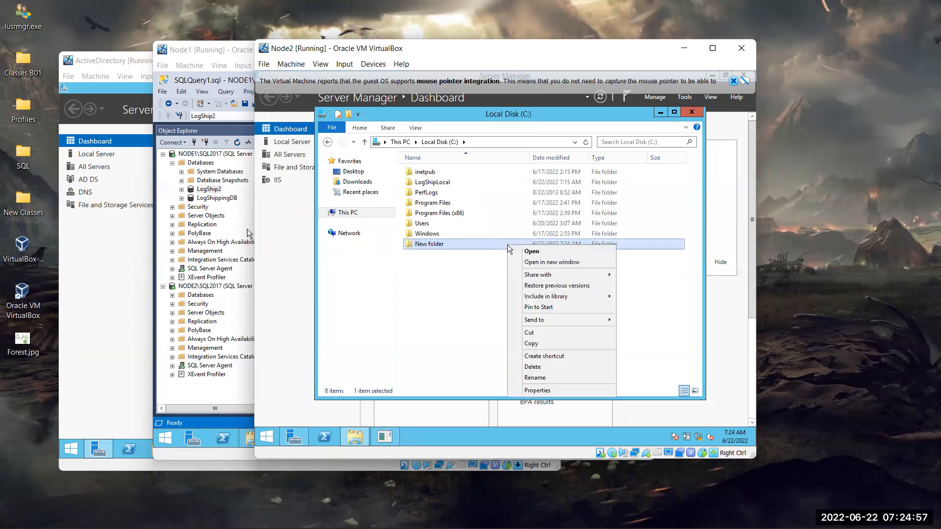
click(566, 367)
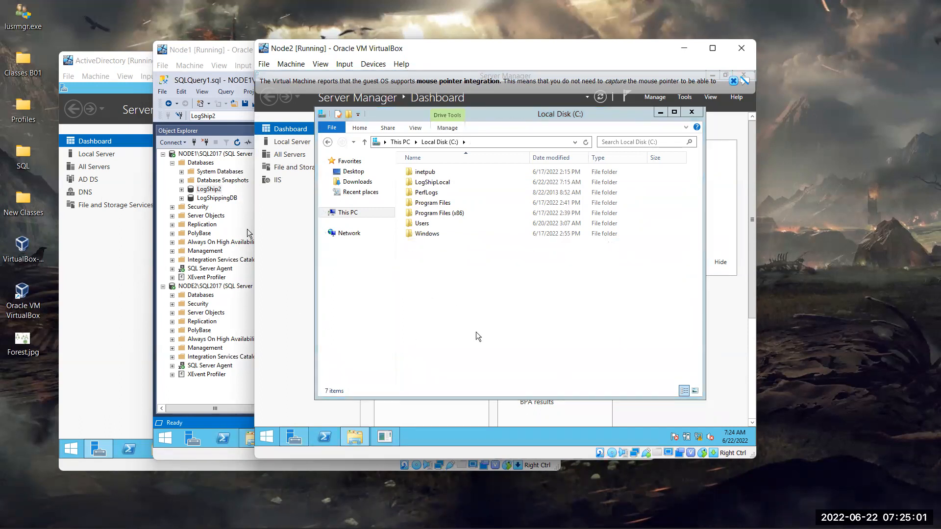
click(692, 112)
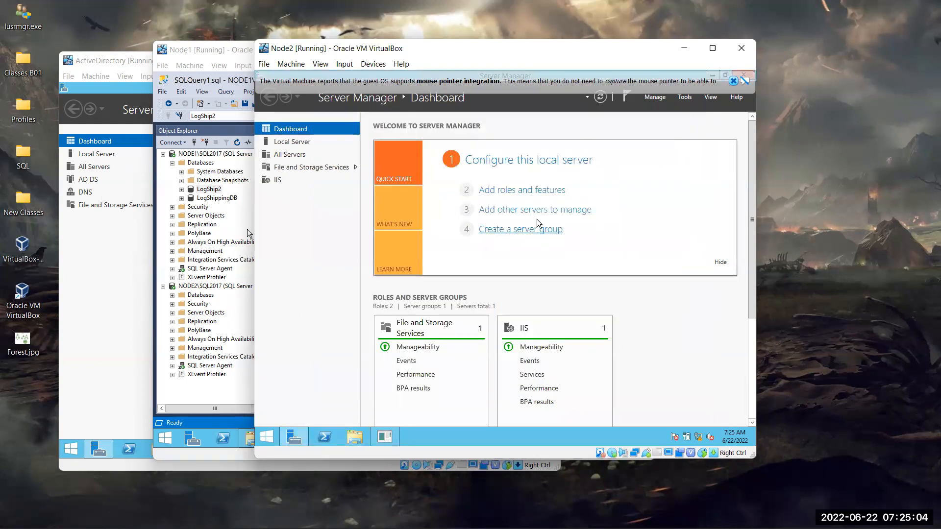
- Minimize Node2 to return to Node1 and select LogShip2 in Object Explorer
click(684, 48)
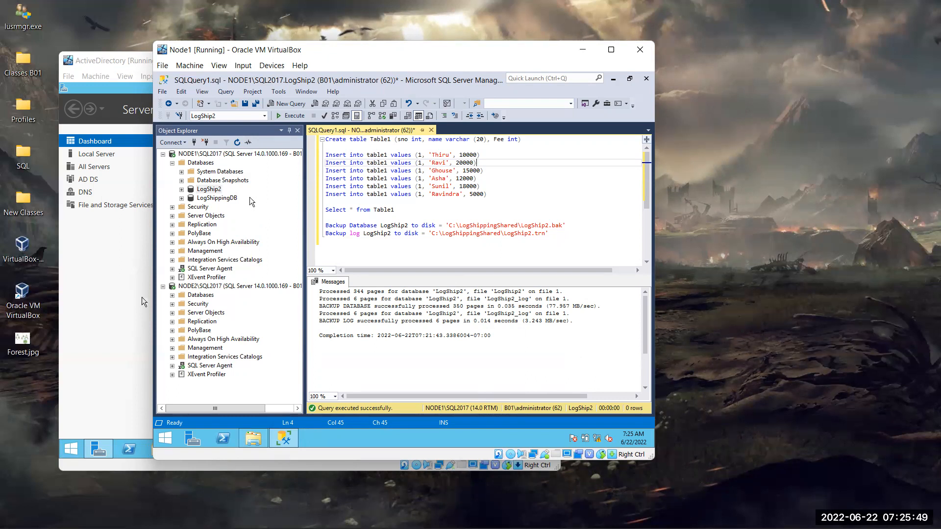
click(209, 189)
key(F2)
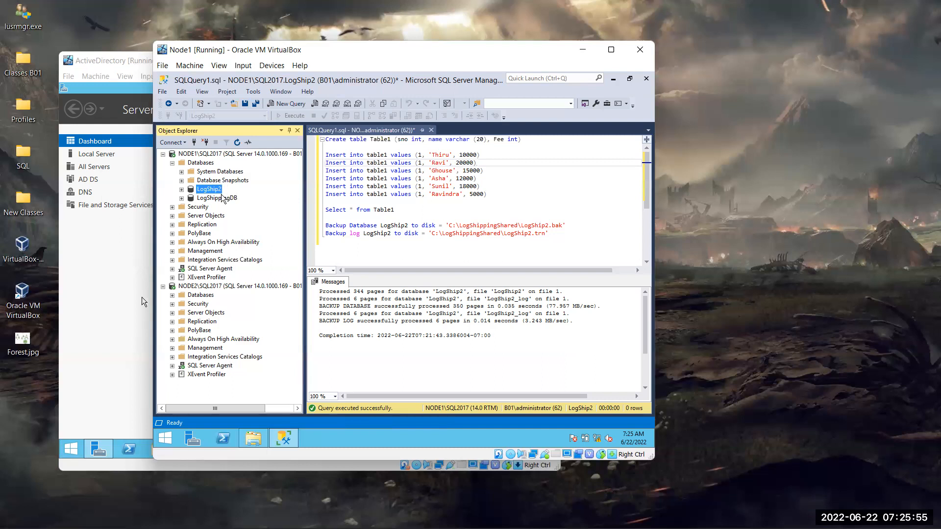
- In LogShip2's Transaction Log Shipping properties, tick 'Enable this as a primary database'
right_click(212, 190)
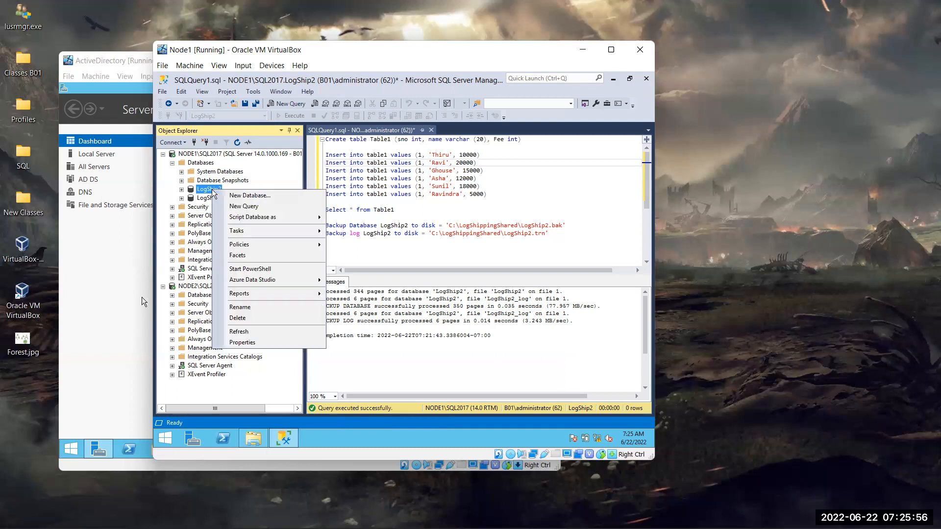
click(247, 342)
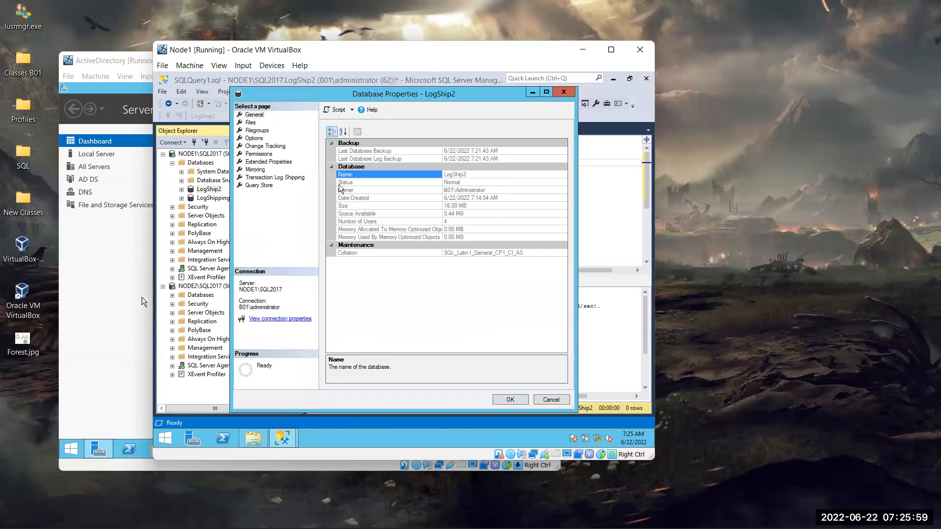
click(282, 179)
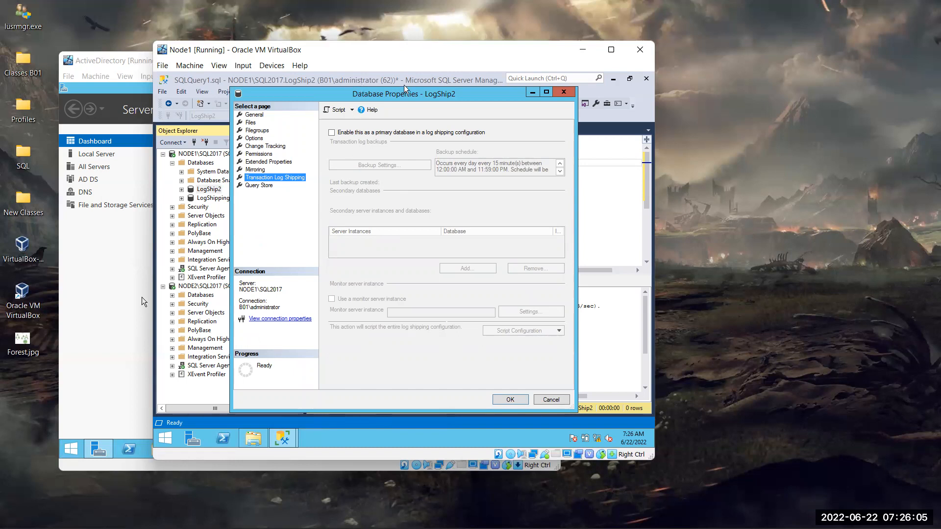
double_click(423, 90)
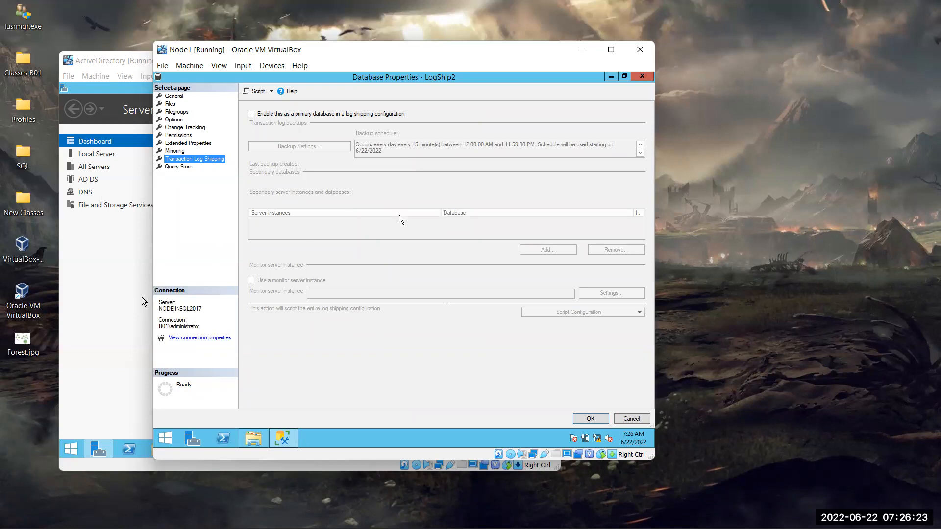
click(254, 115)
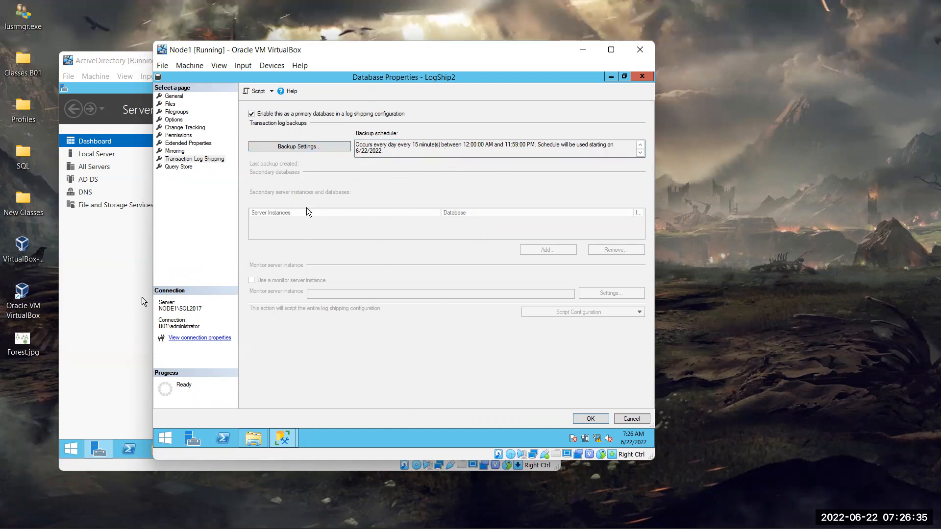
- Enter \\Node1\LogShippingShared as the network path to the transaction log backup folder
click(315, 149)
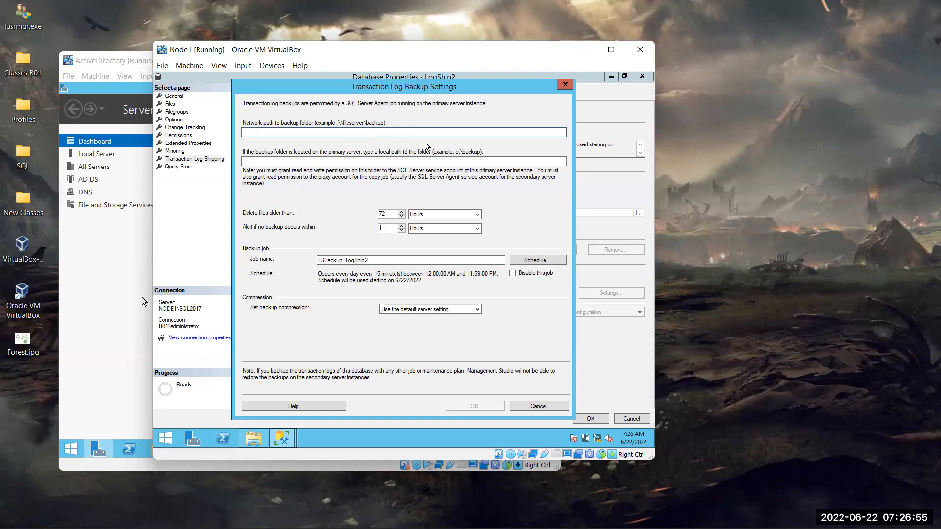
text(\Node1)
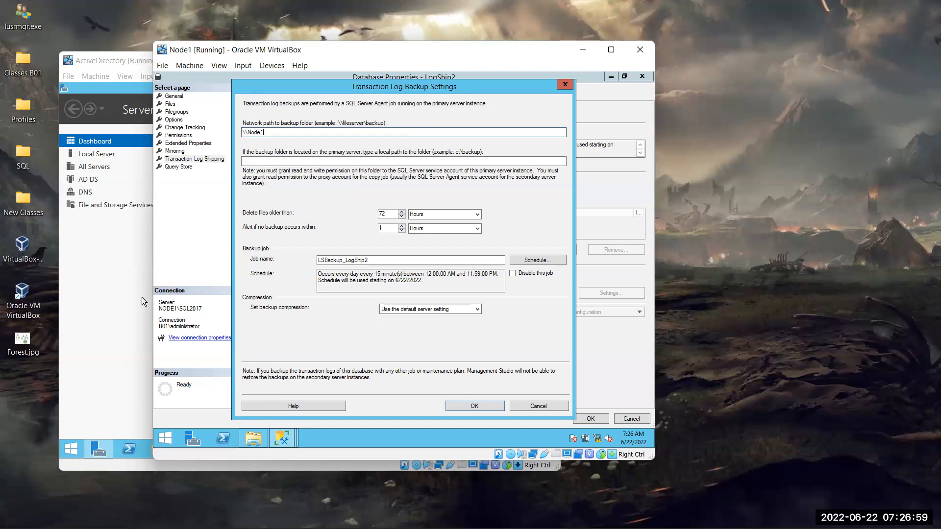
text(\LogShippingShared)
- Copy C:\LogShippingShared from File Explorer's address bar and paste it as the local backup folder path
click(254, 440)
click(419, 170)
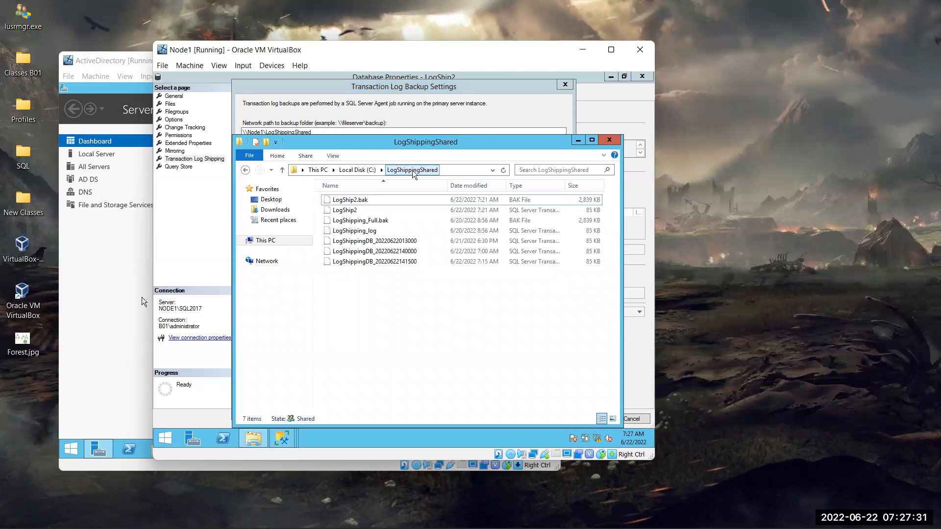
click(577, 141)
click(277, 161)
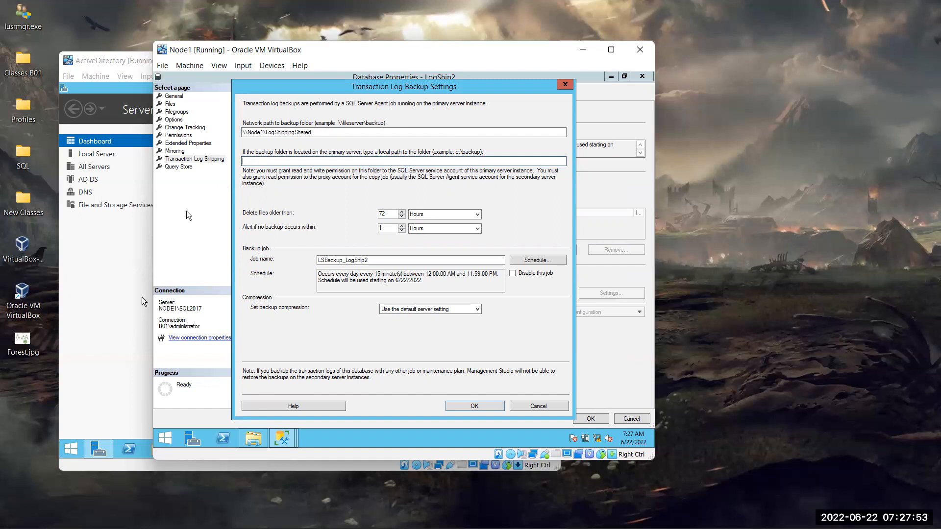
click(253, 438)
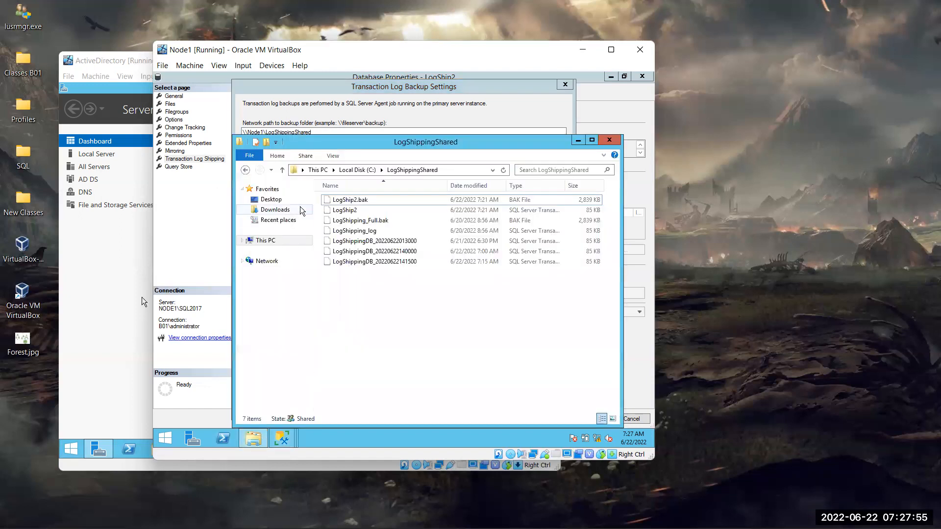
click(463, 170)
key(ctrl+c)
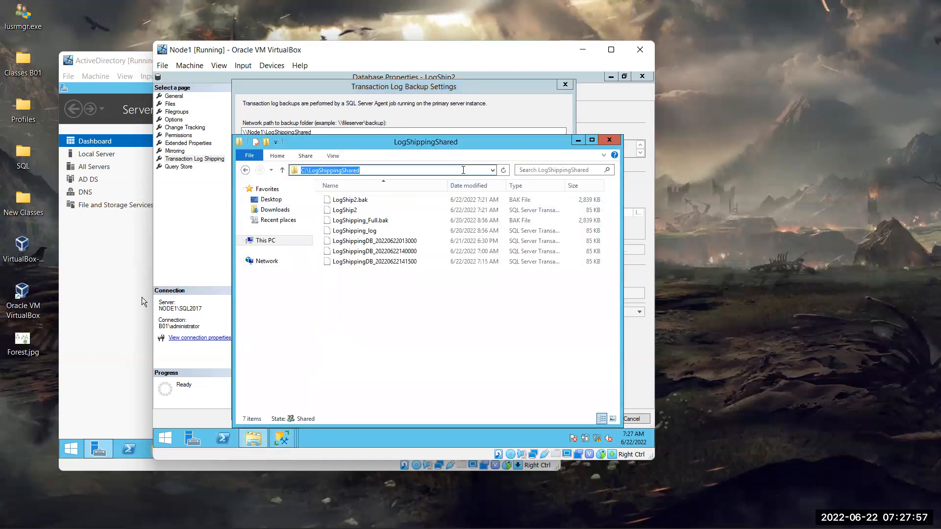
click(609, 140)
key(ctrl+v)
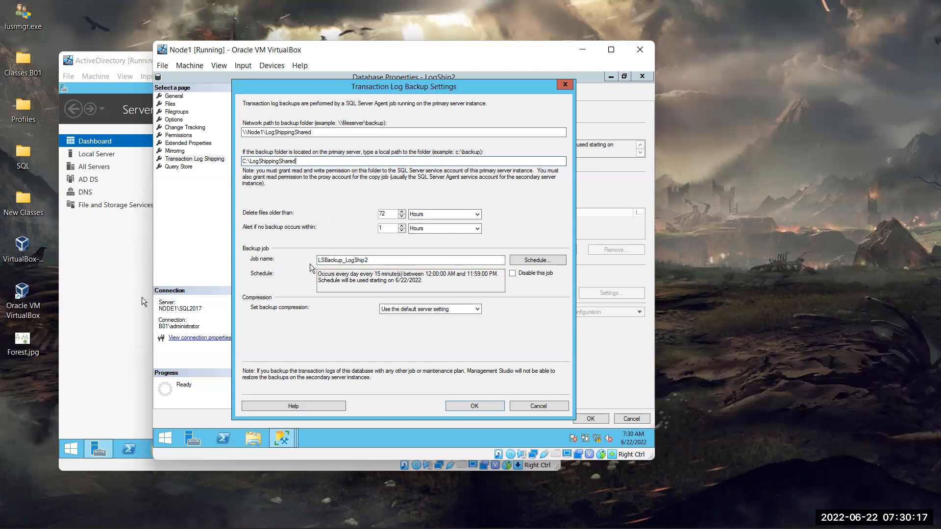
click(379, 259)
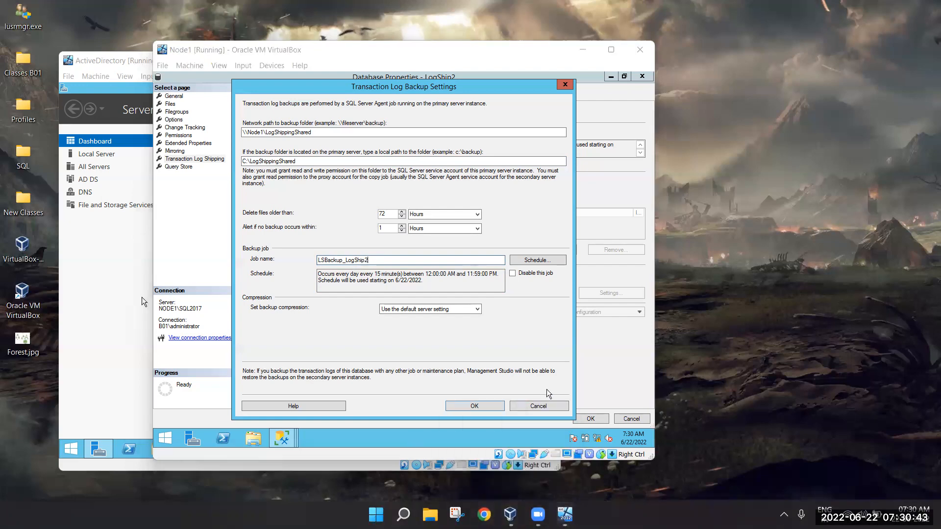
- Search for draw.io from the address bar and open the diagrams.net Flowchart Maker site
text(dr)
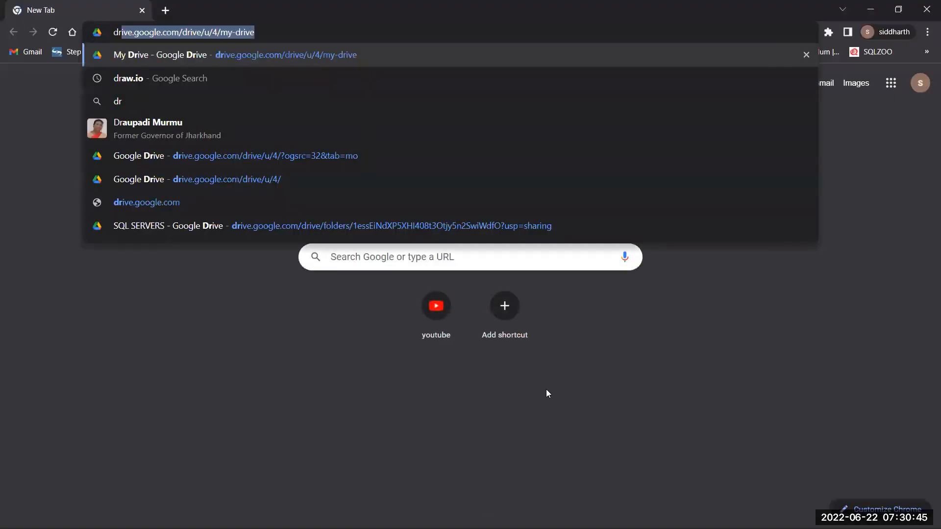
key(Down)
key(Return)
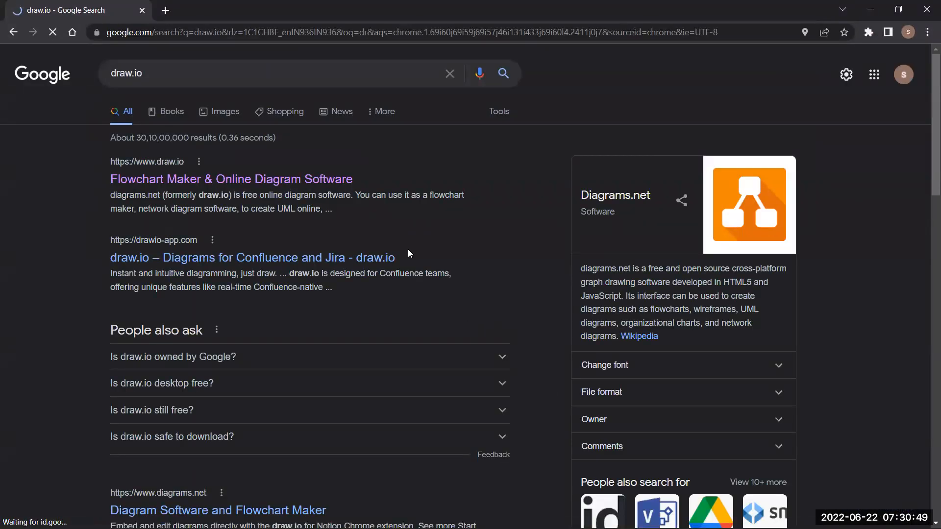
click(262, 182)
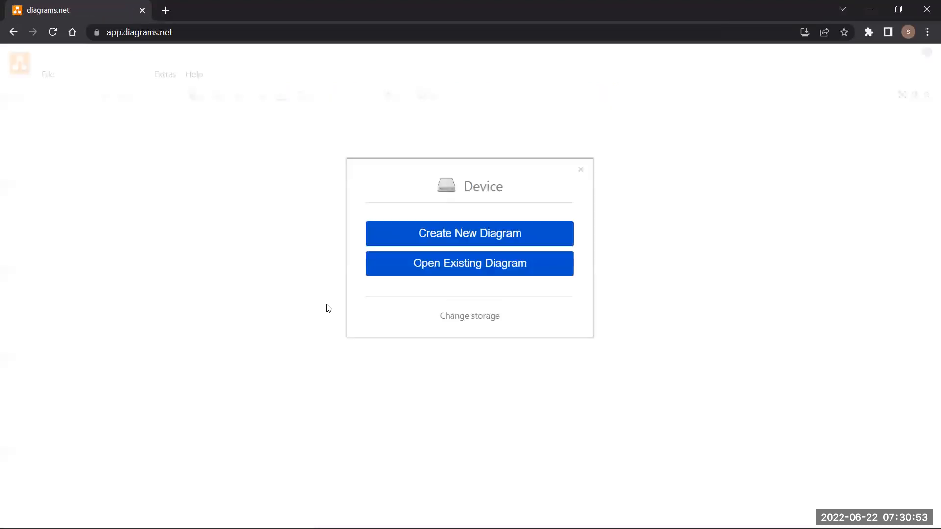
- Open the existing sdf.drawio diagram and dismiss the Get Desktop prompt
click(465, 264)
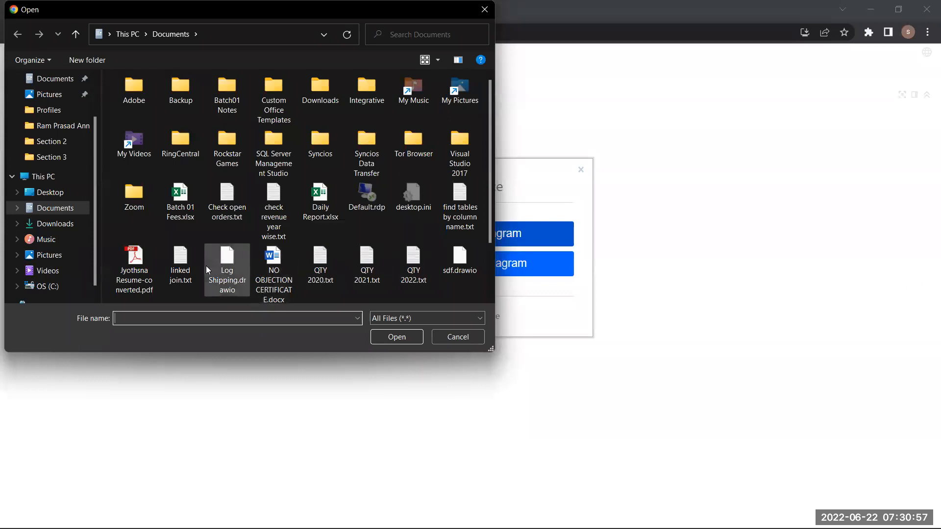
scroll(267, 243, down, 1)
click(460, 193)
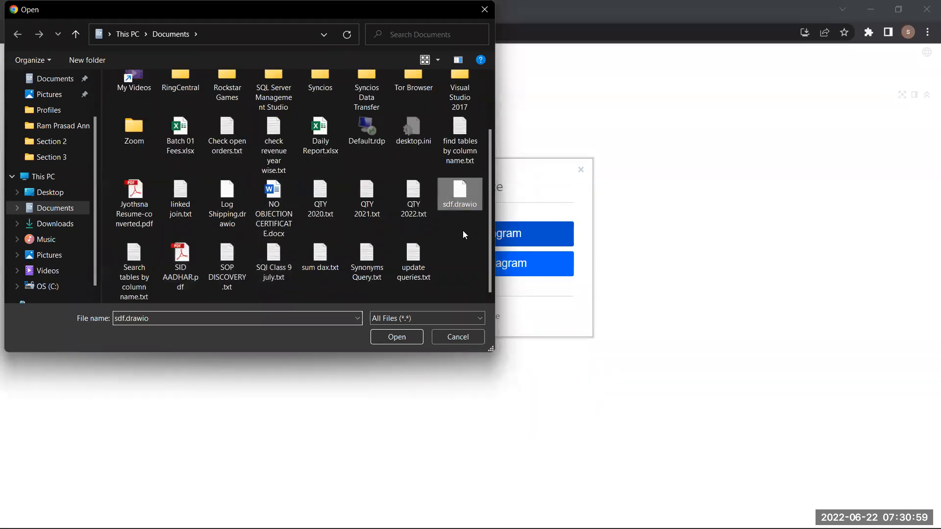
click(397, 337)
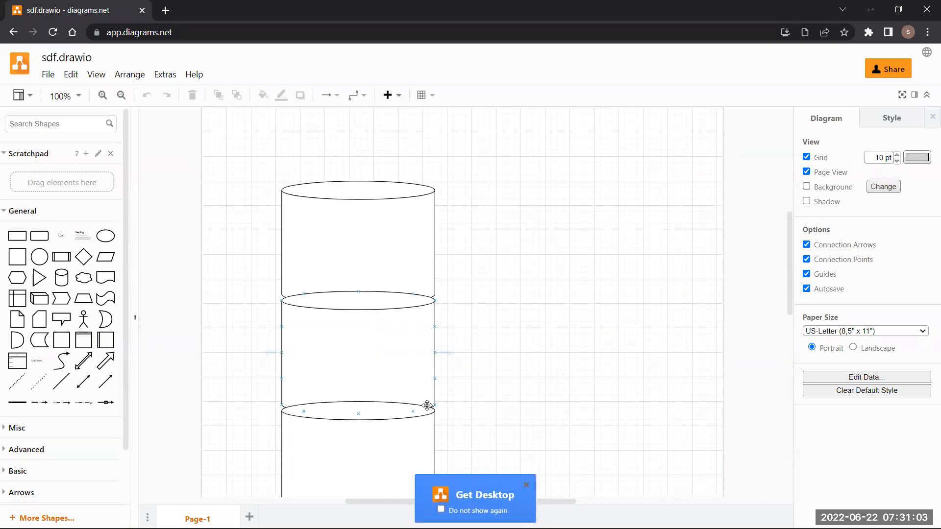
click(527, 483)
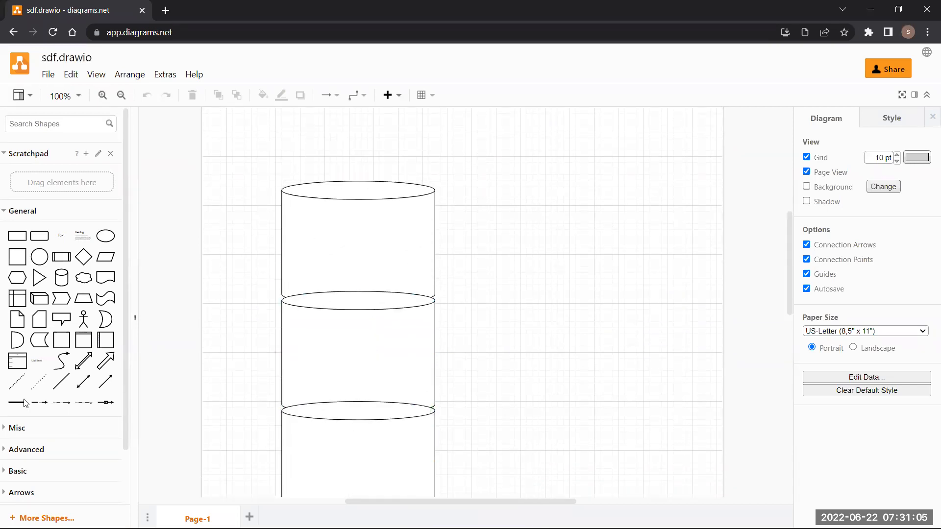
- Expand the Advanced shape library in the shapes sidebar
click(29, 435)
click(29, 435)
scroll(29, 453, down, 3)
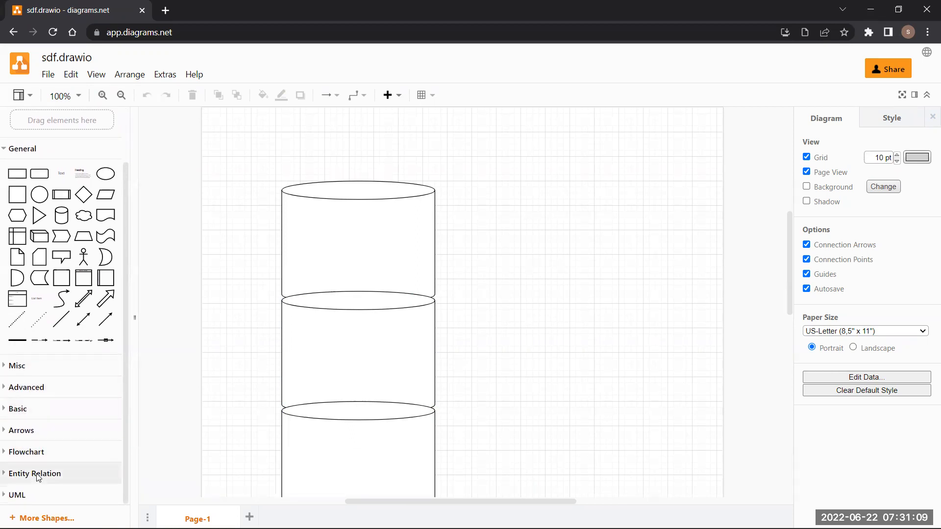
scroll(49, 370, up, 2)
scroll(34, 387, down, 2)
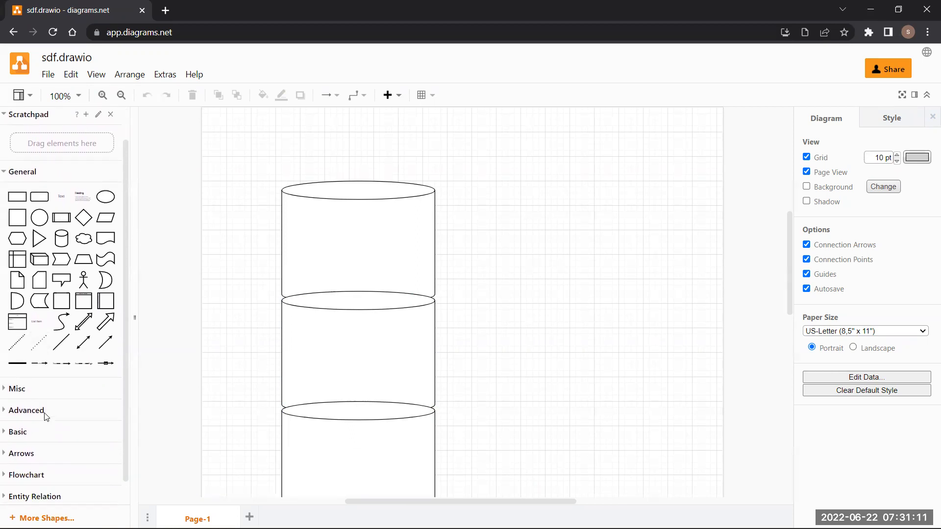
click(32, 387)
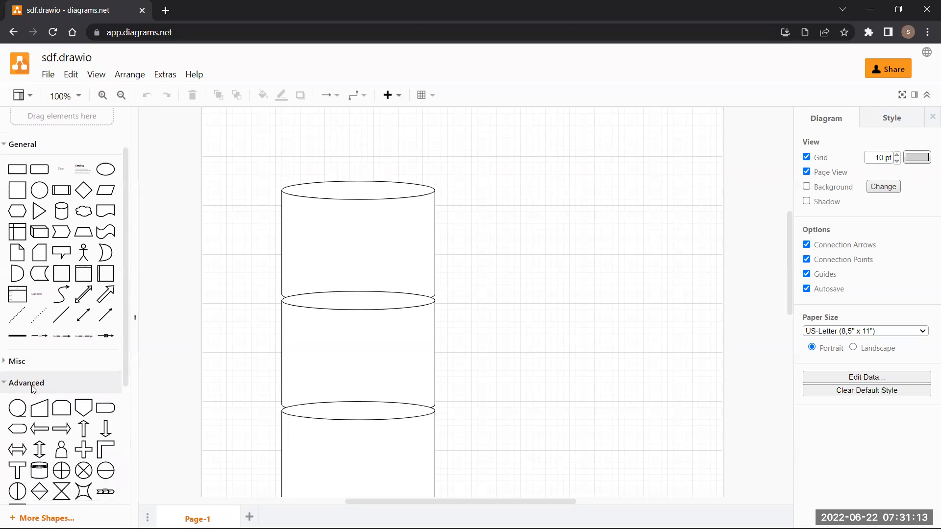
scroll(33, 388, down, 4)
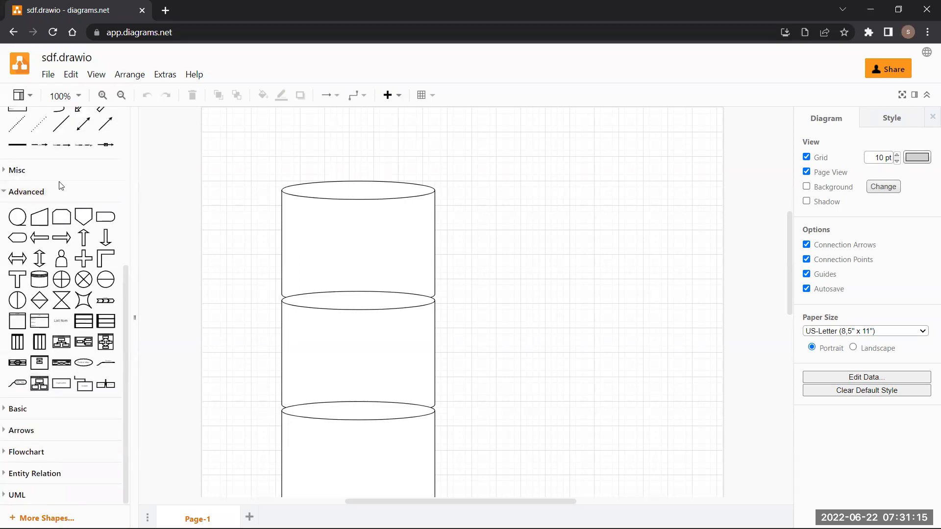
- Reload diagrams.net from the search results and open Log Shipping.drawio from Documents
click(13, 32)
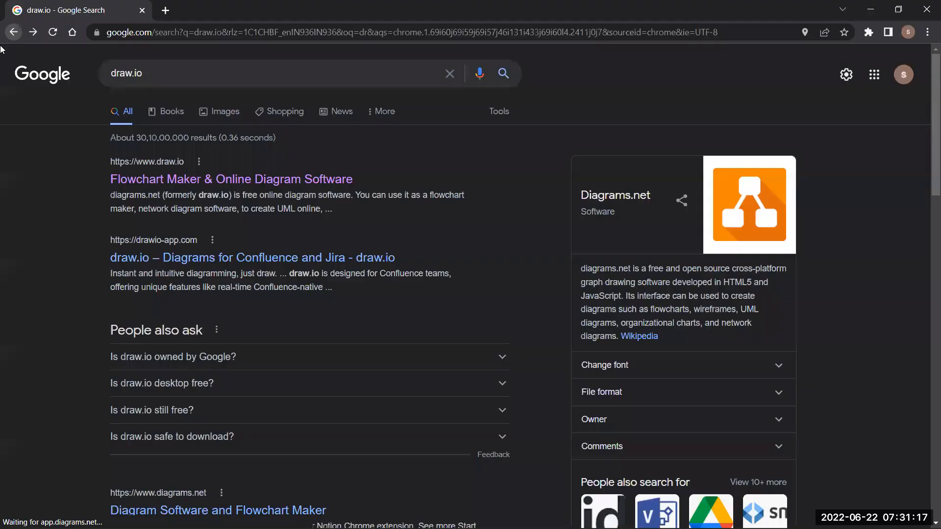
click(270, 180)
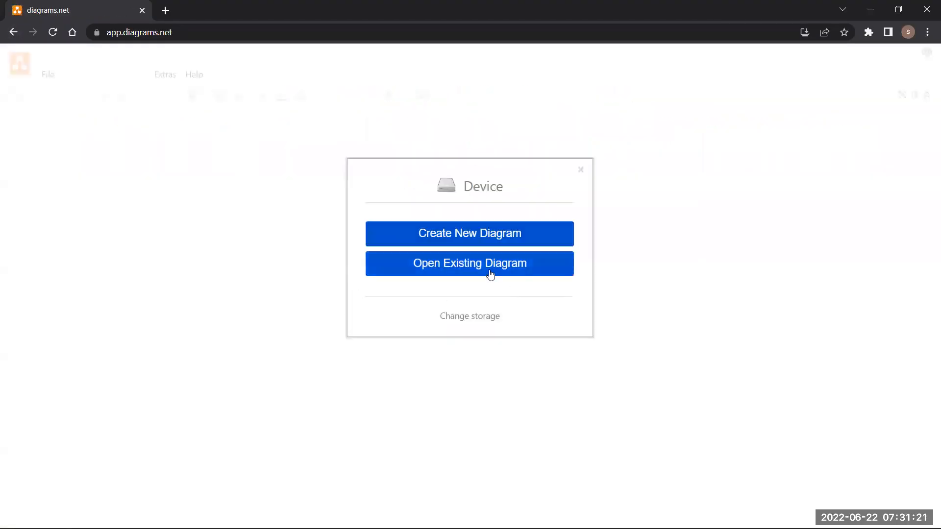
key(ctrl+o)
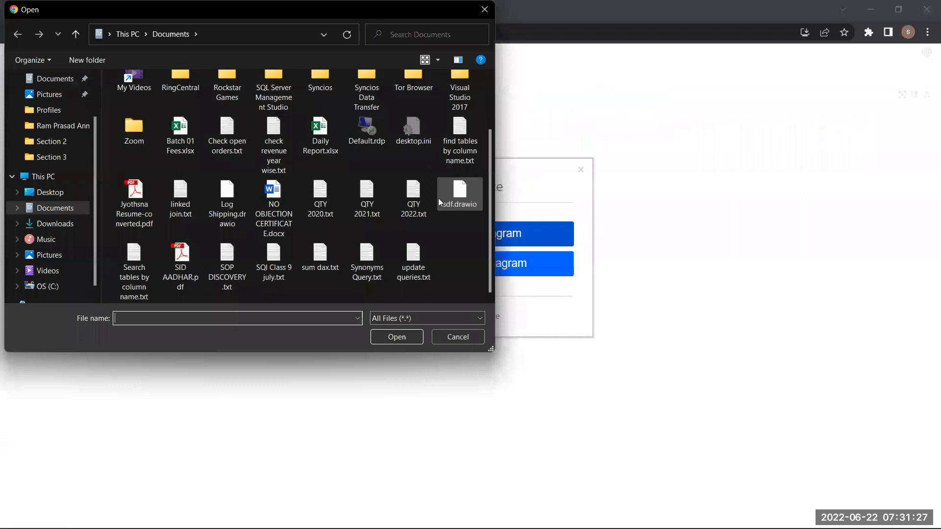
scroll(205, 203, up, 1)
scroll(205, 203, down, 1)
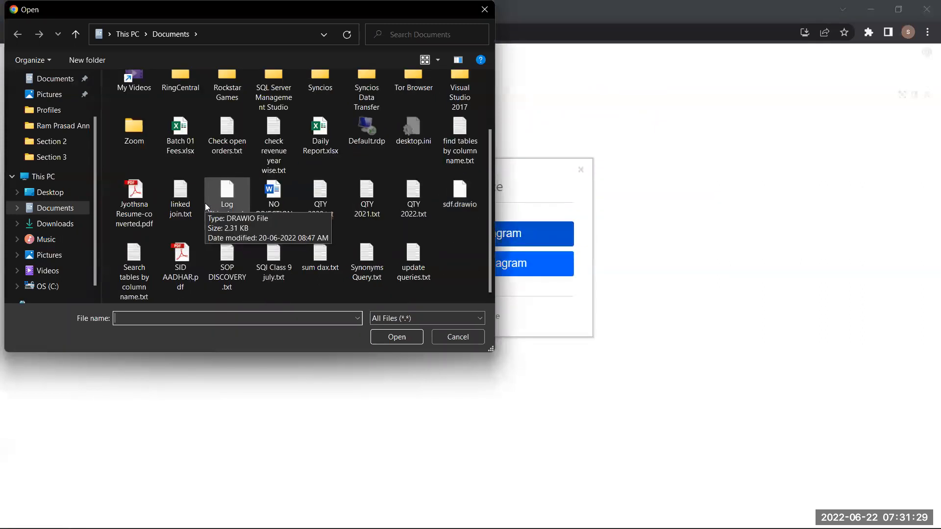
click(232, 224)
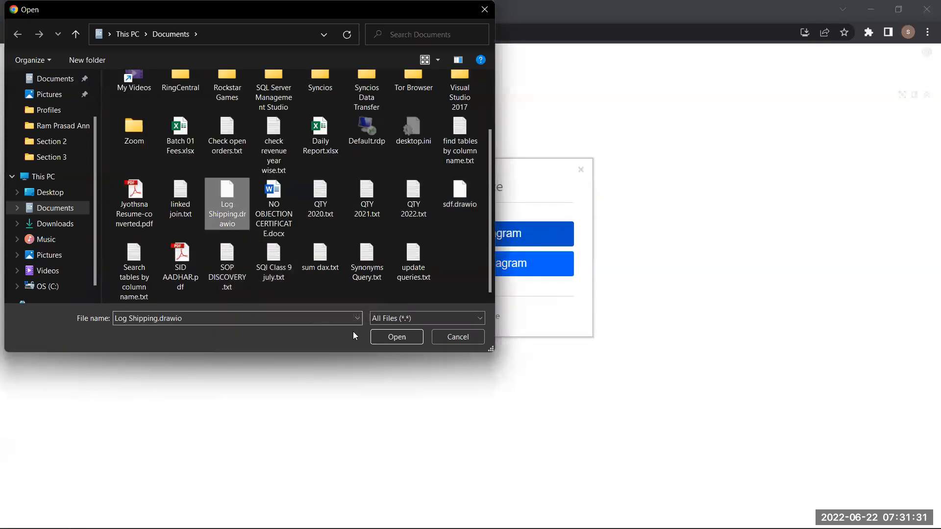
click(388, 336)
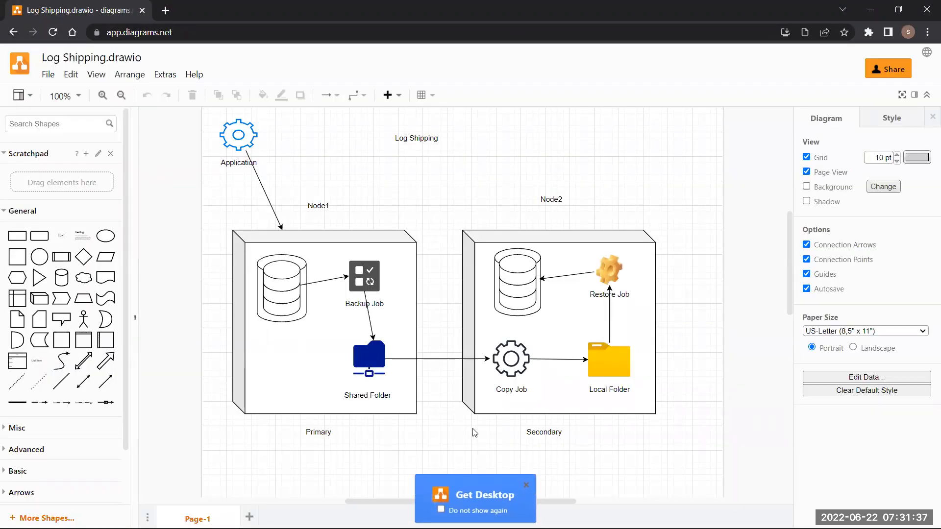
- Close the Get Desktop popup, then select the Backup Job and Copy Job shapes
click(525, 486)
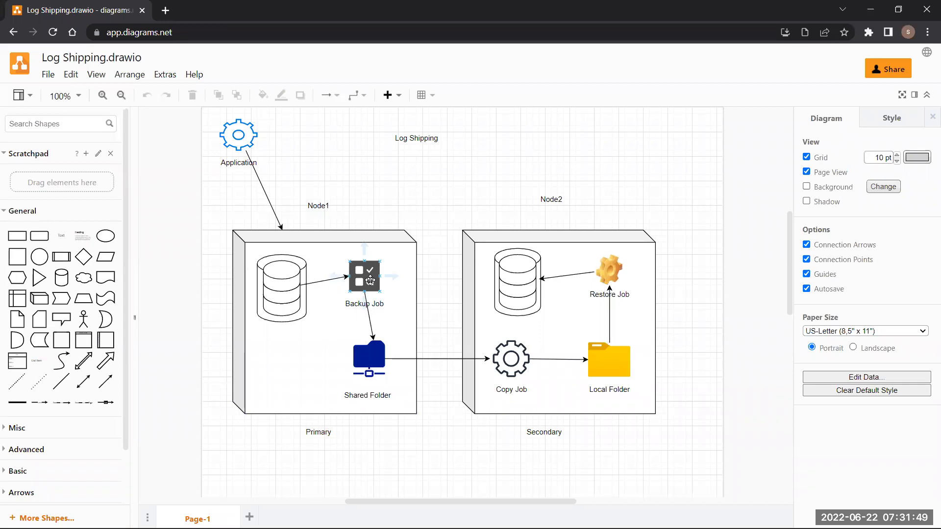
click(370, 281)
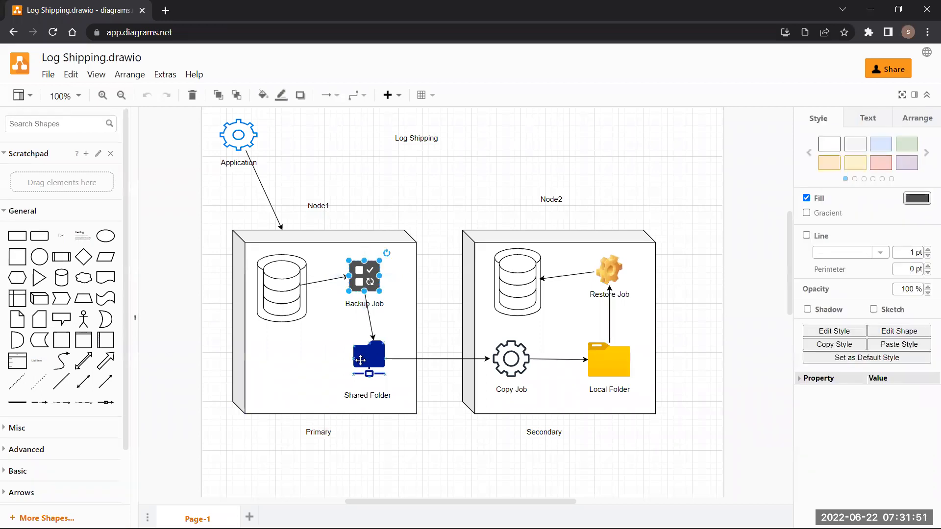
click(511, 361)
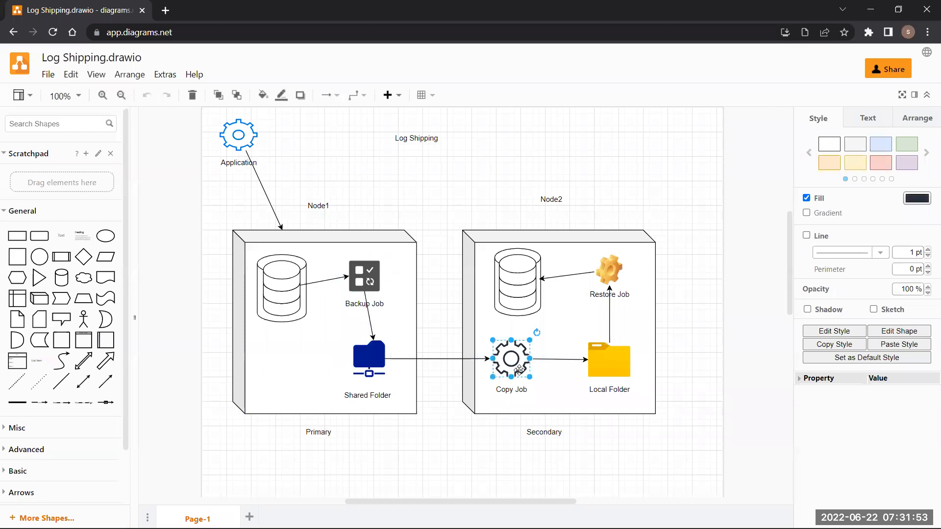
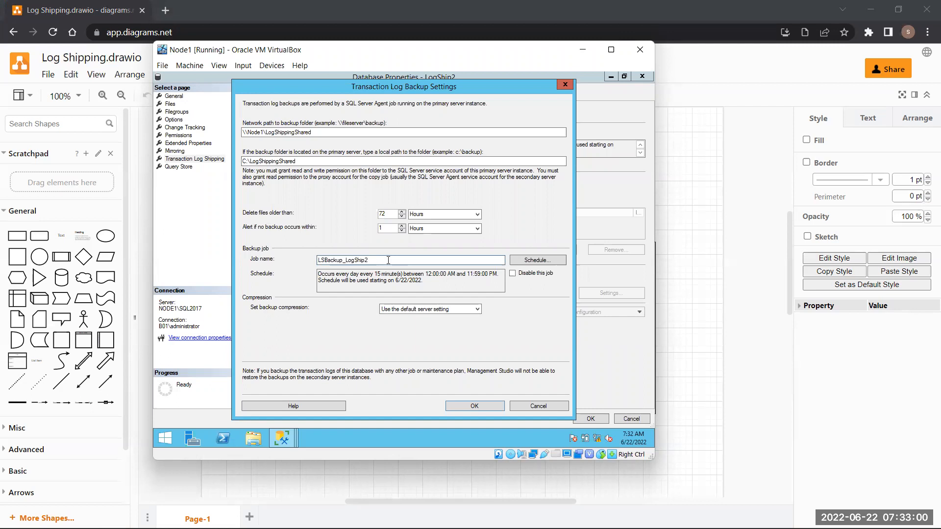
- Accept the every-15-minutes LSBackup_LogShip2 schedule, check both backup folder paths, and confirm the settings
click(534, 260)
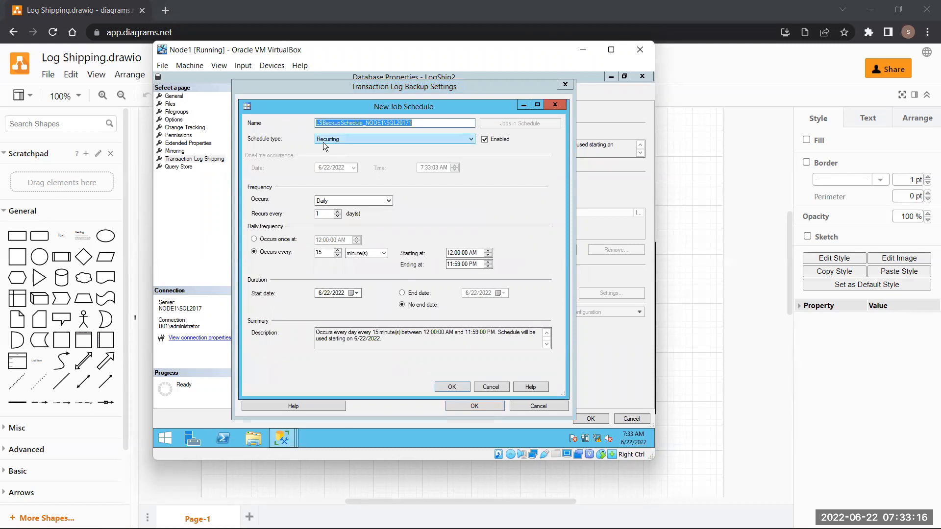
click(433, 123)
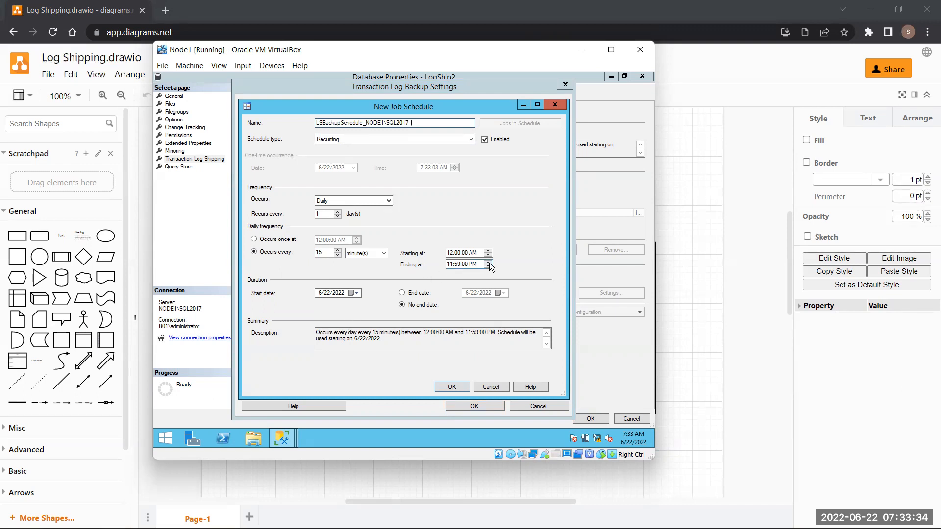
click(449, 386)
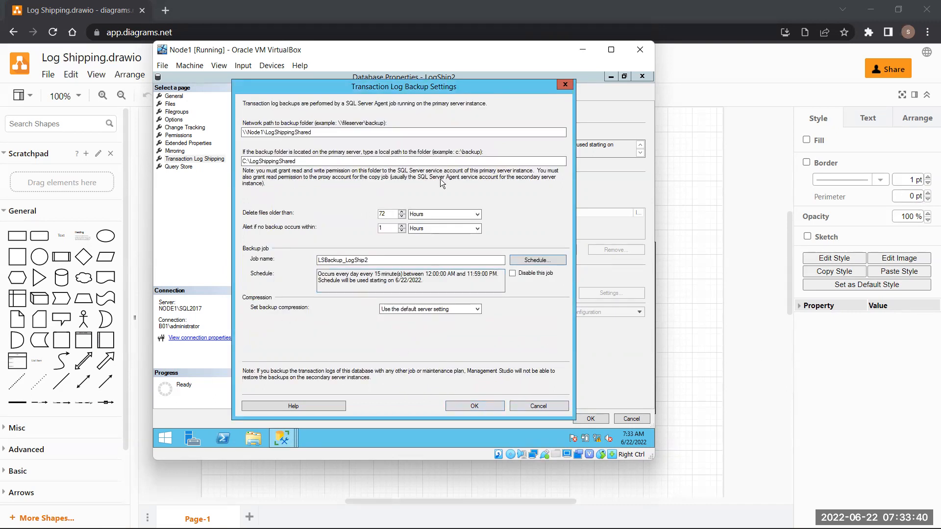
click(324, 132)
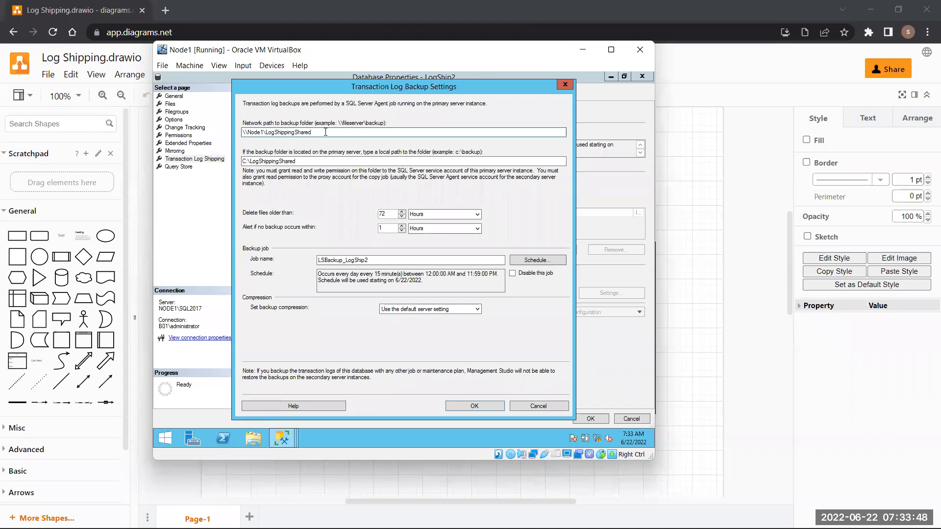
click(330, 161)
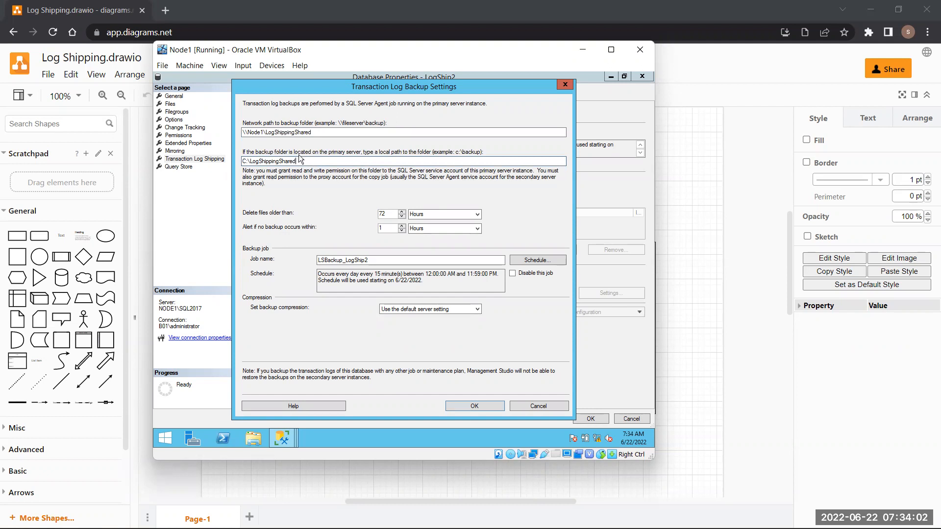
click(465, 406)
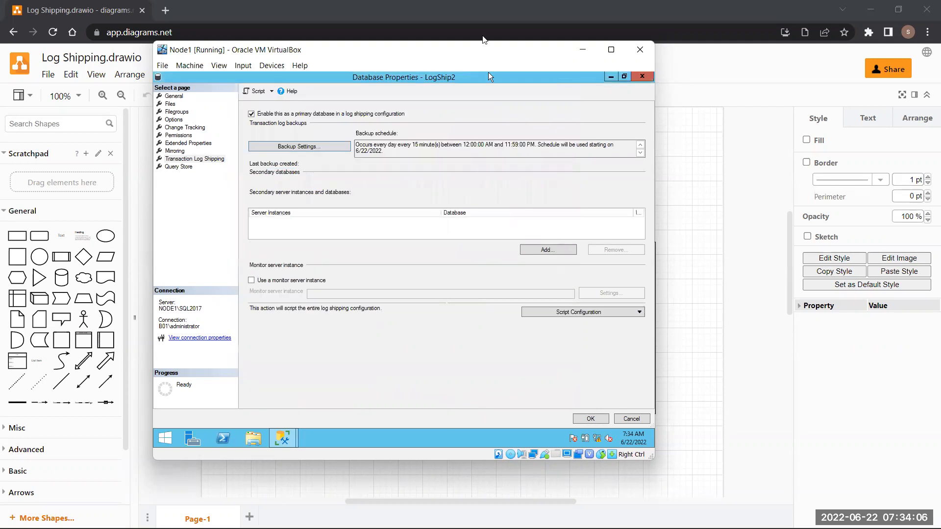
click(483, 37)
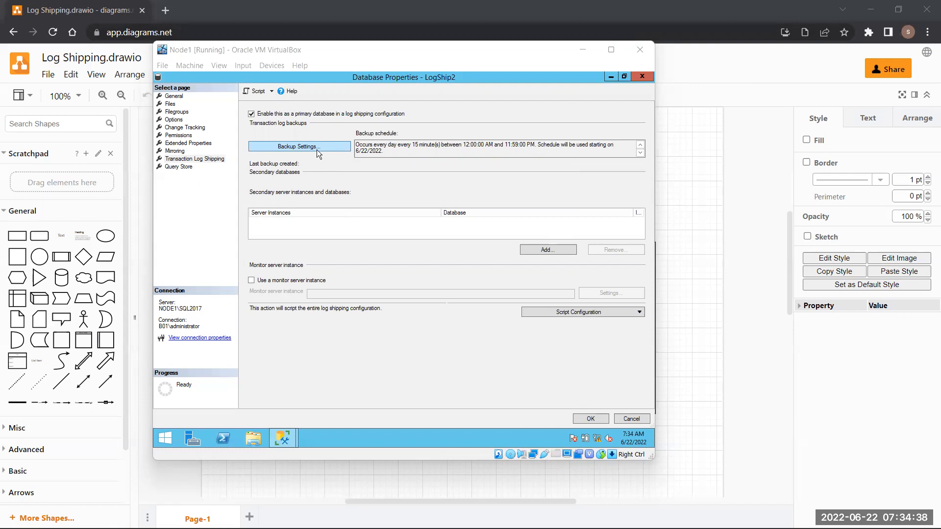
click(550, 252)
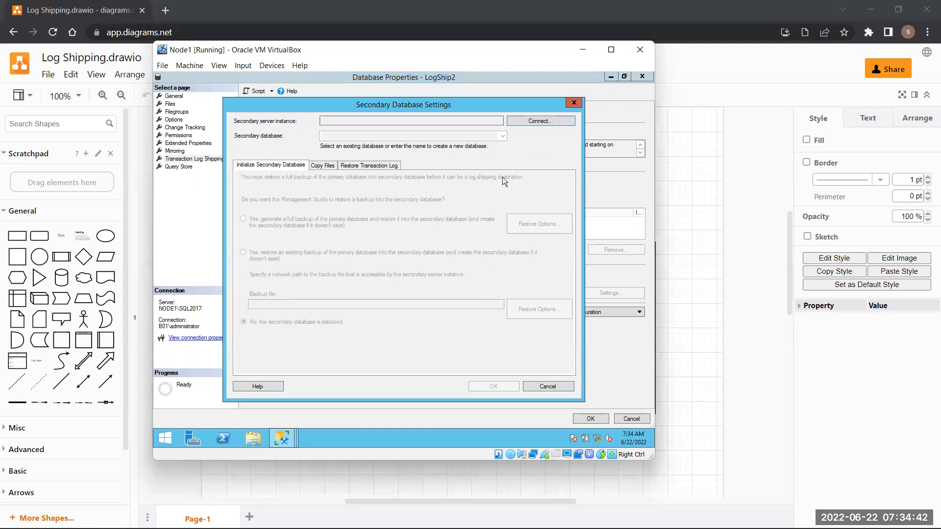
click(539, 120)
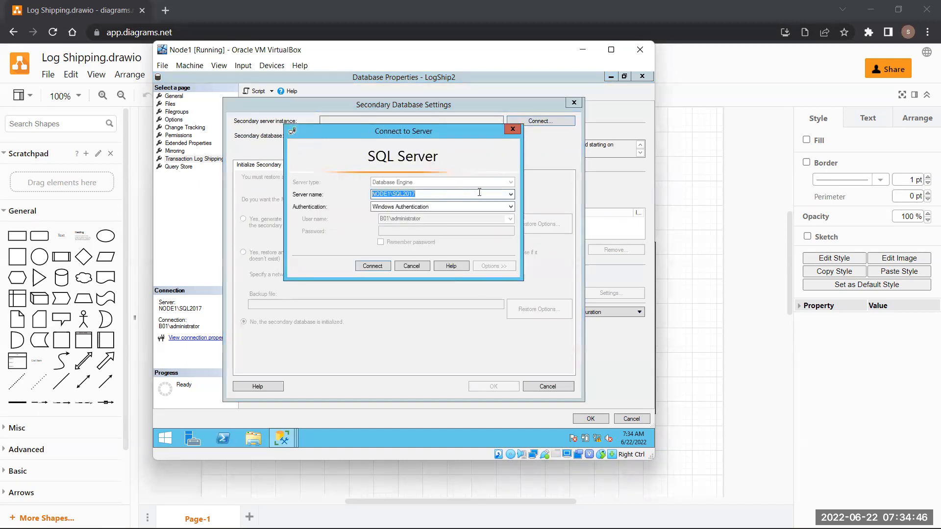
click(511, 194)
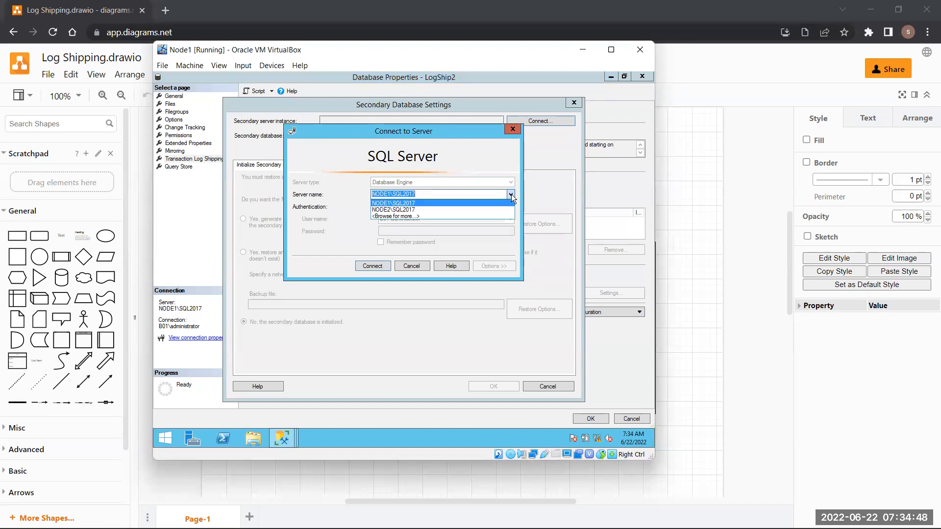
click(402, 211)
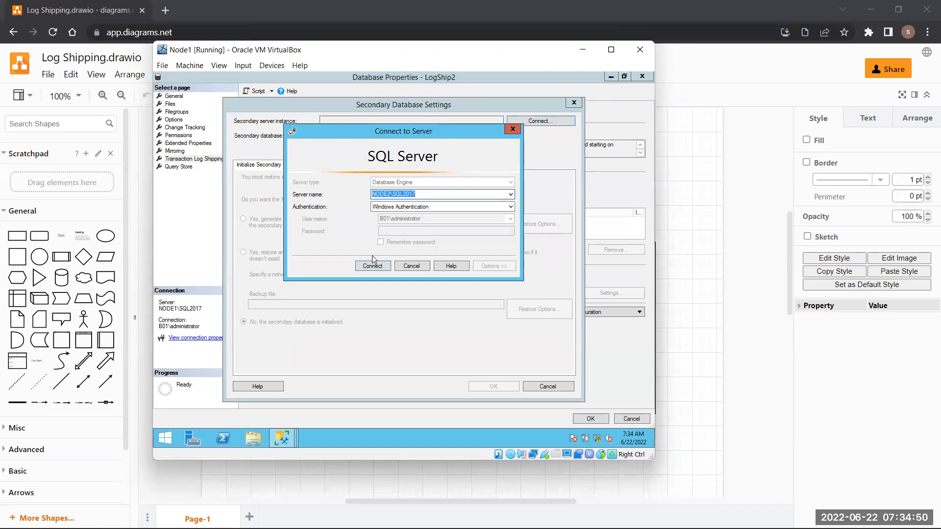
click(371, 268)
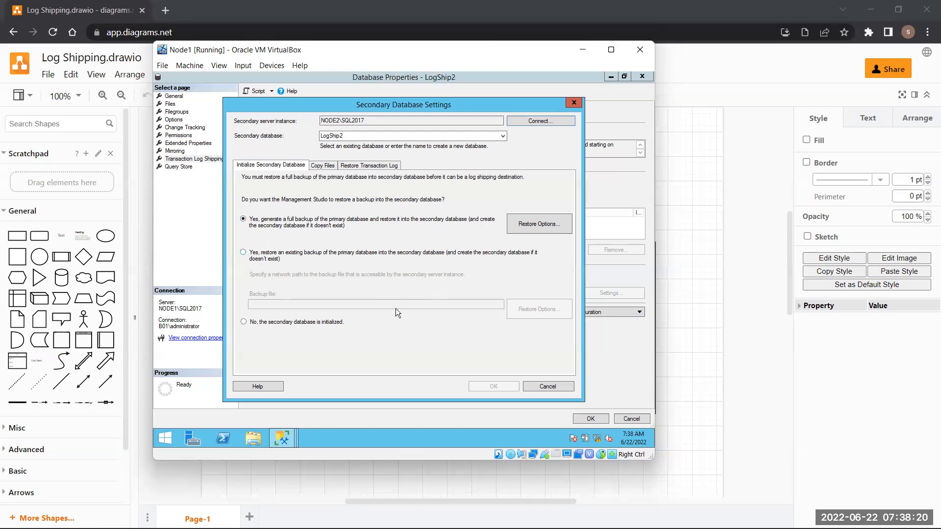
click(307, 324)
click(566, 387)
- Close LogShip2's properties and start a database restore on NODE2 from backup device files
click(634, 416)
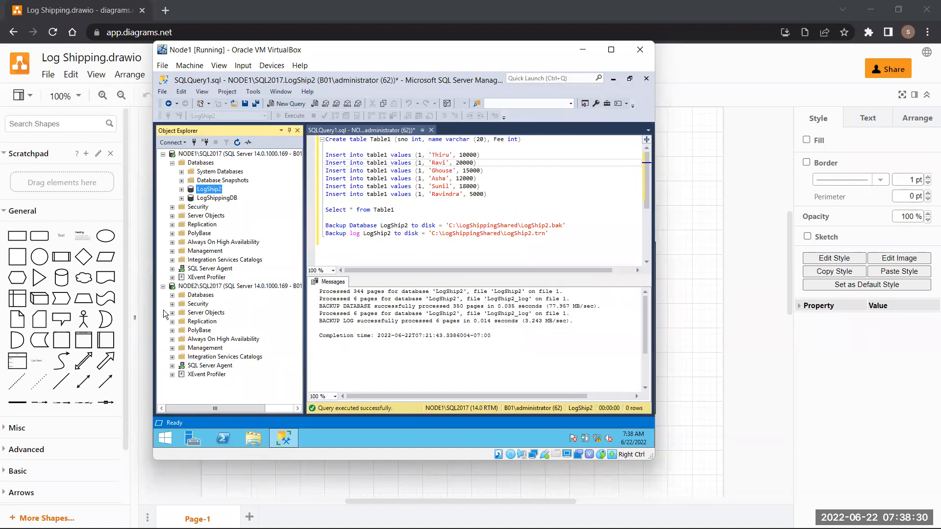
right_click(201, 296)
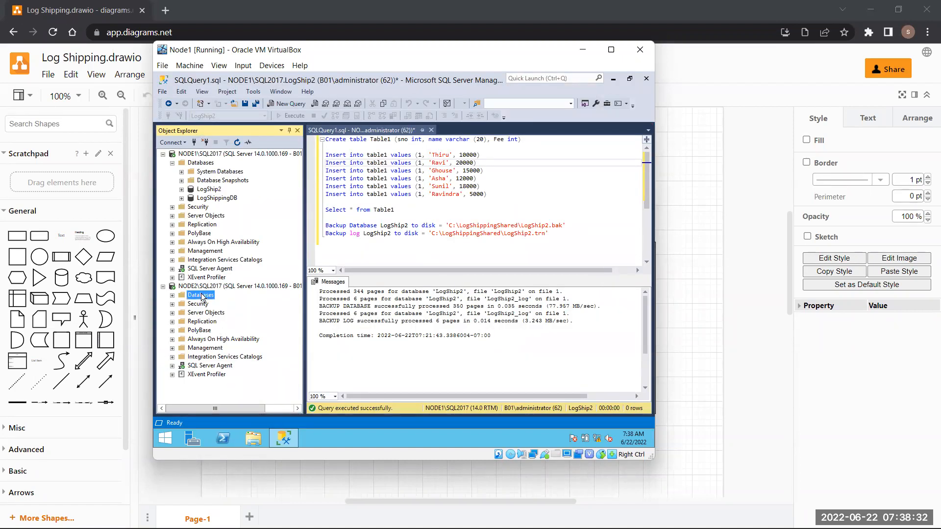
click(262, 325)
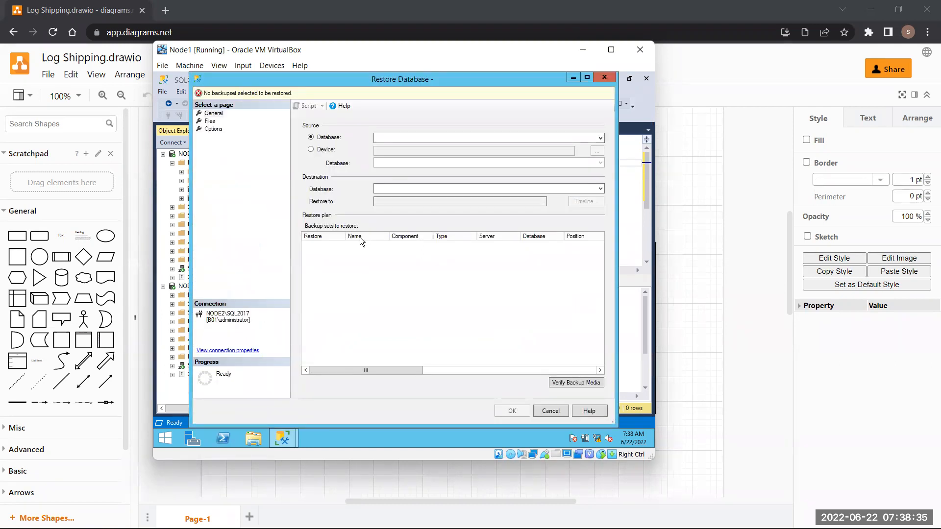
click(321, 150)
click(597, 150)
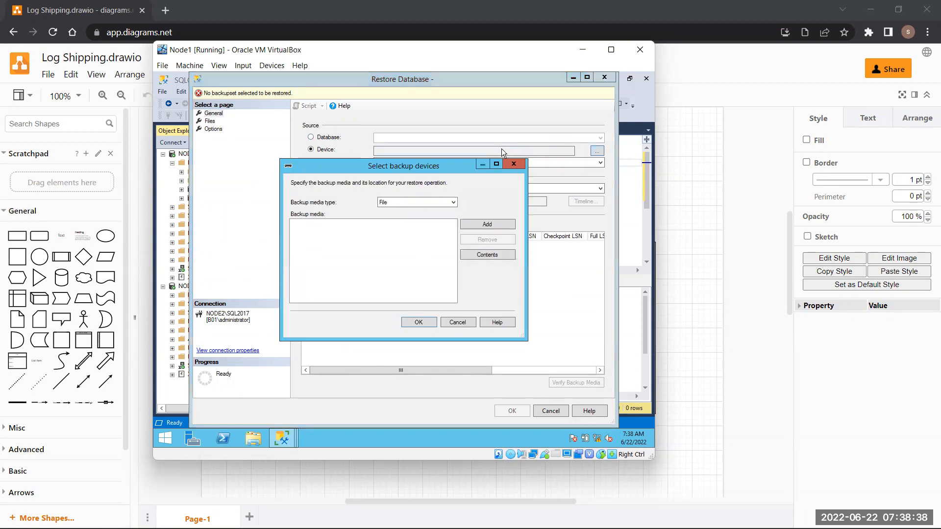
- Add LogShip2.bak and LogShip2.trn from \\10.10.10.1\C$\LogShippingShared as the restore source
click(475, 226)
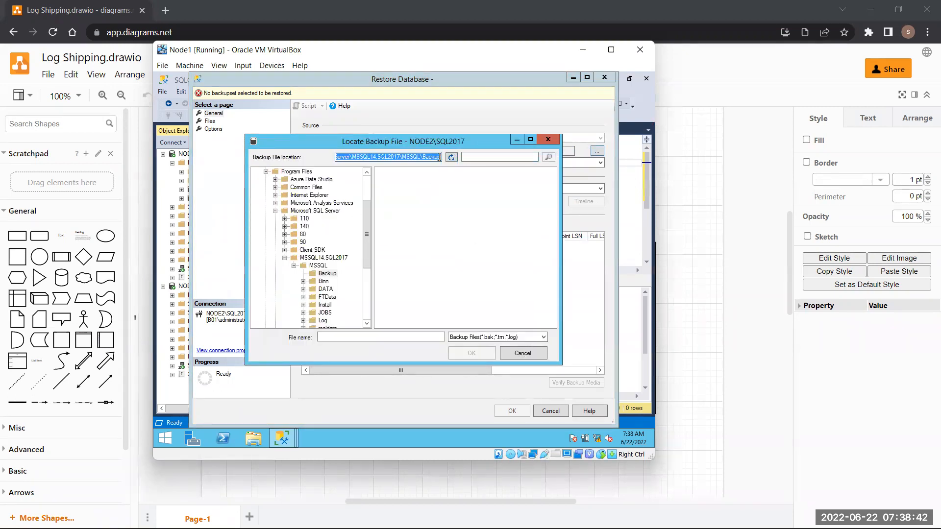
key(BackSpace)
text(\)
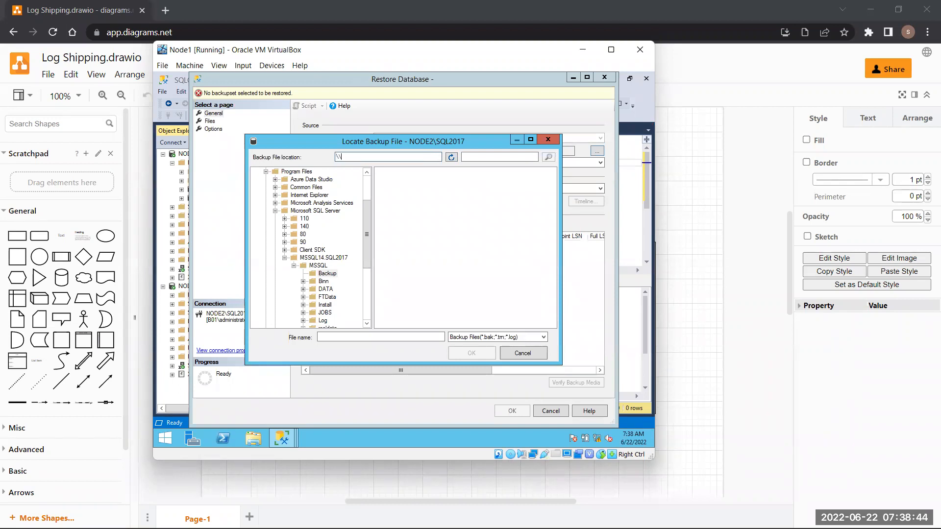
text(10.10.10.1\C$)
key(Return)
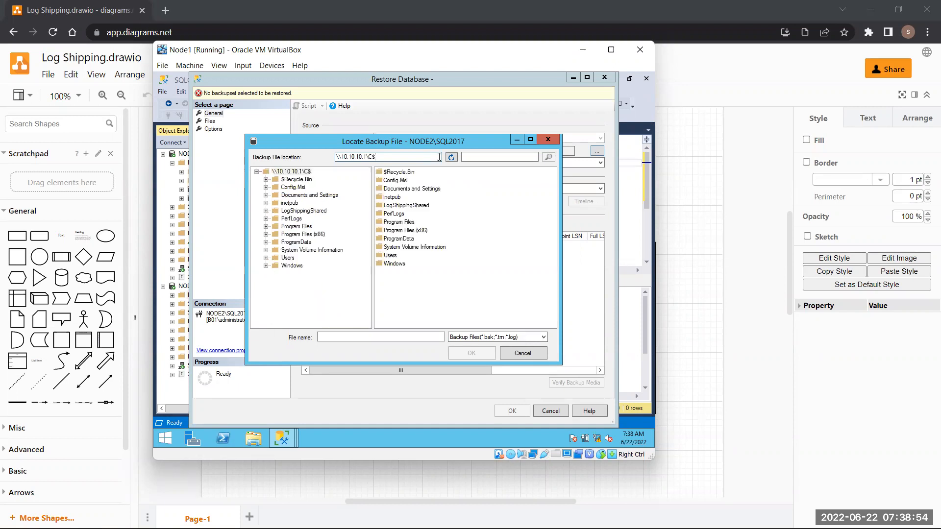
double_click(418, 206)
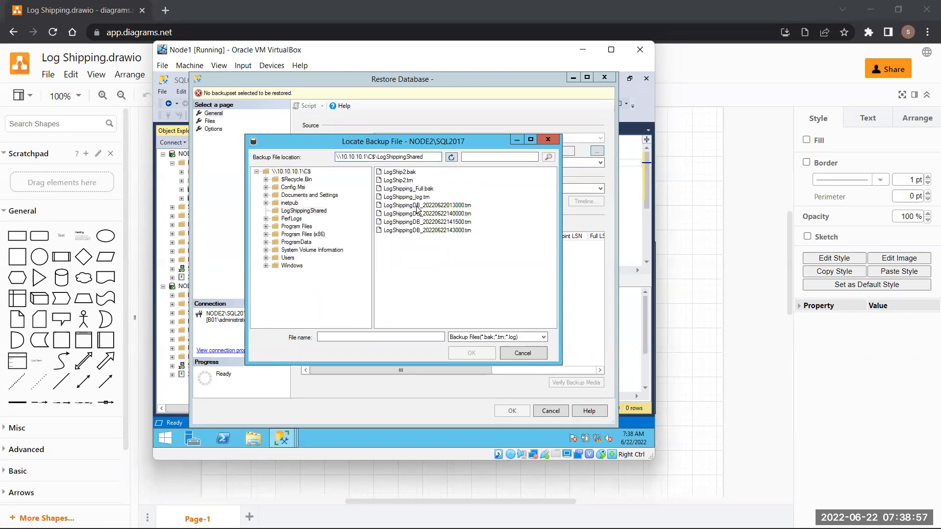
click(415, 173)
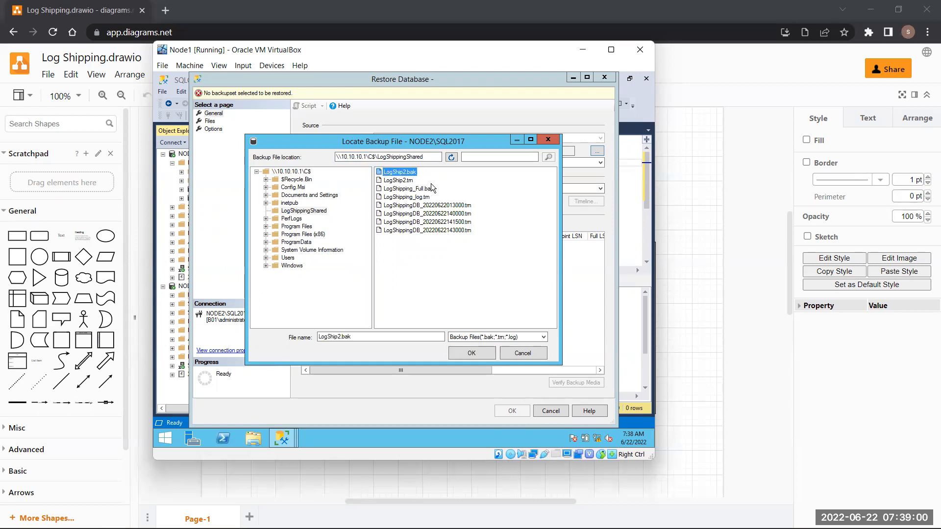
ctrl+click(398, 181)
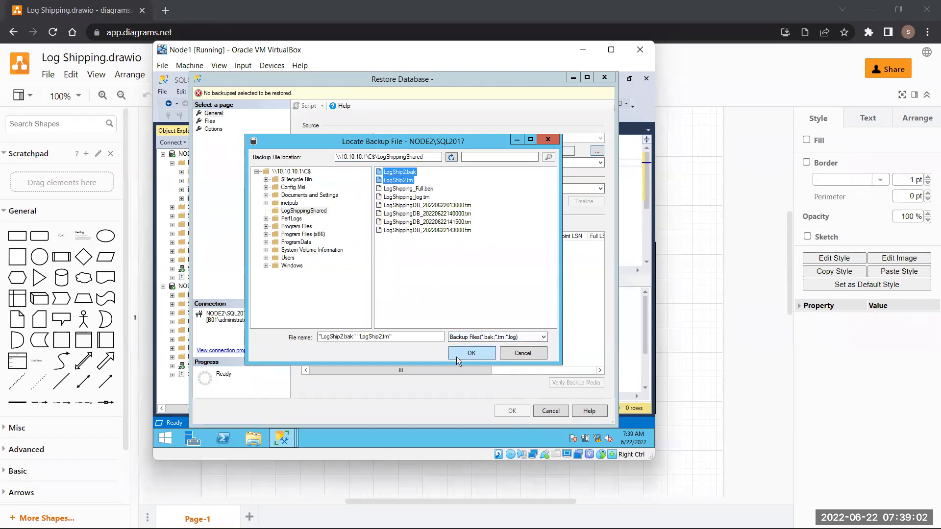
click(471, 353)
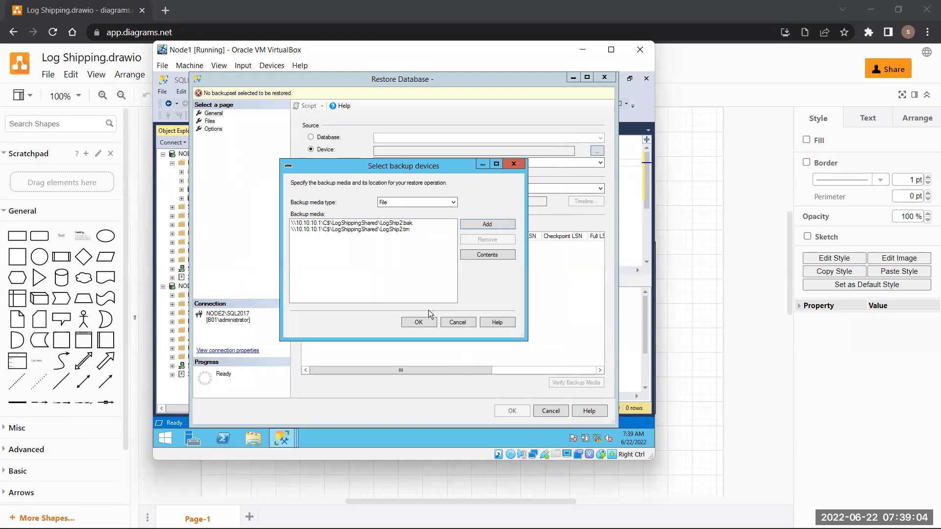
click(420, 322)
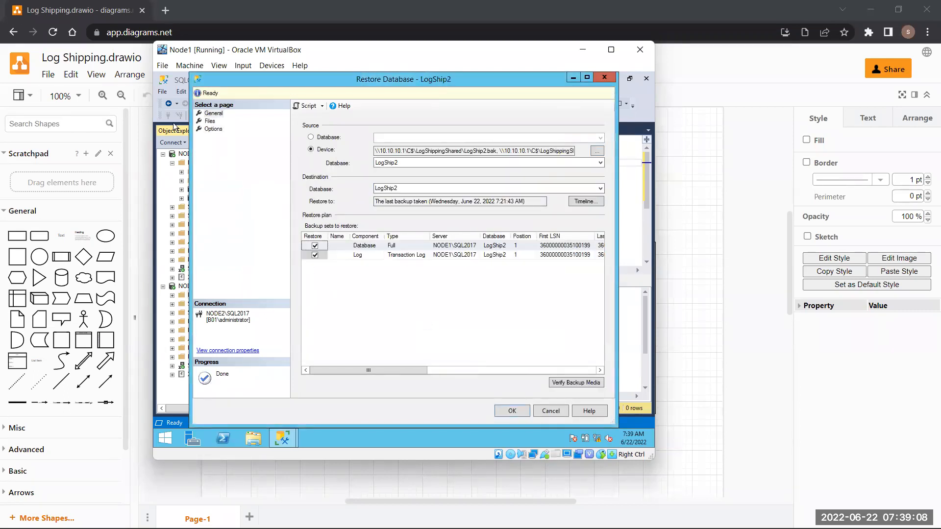
click(210, 122)
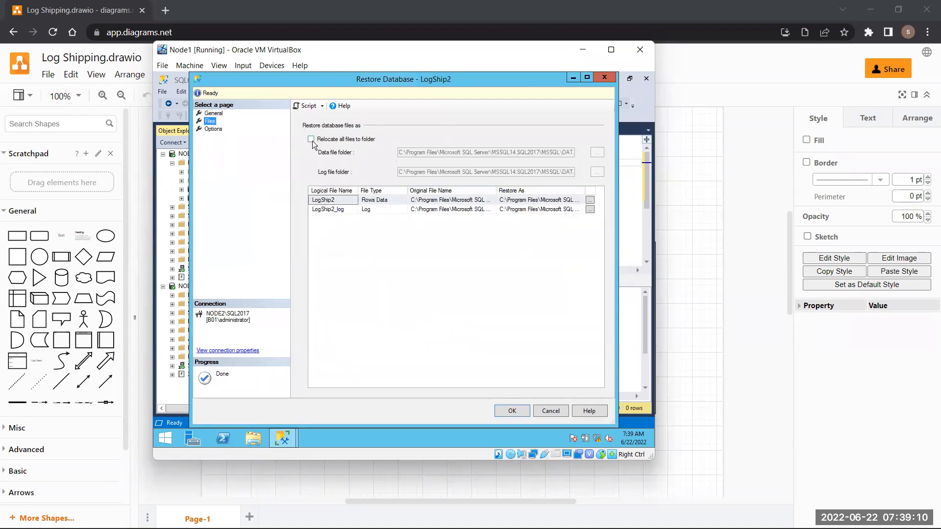
- Relocate all restored files, set recovery state to RESTORE WITH NORECOVERY, and run the LogShip2 restore
click(312, 139)
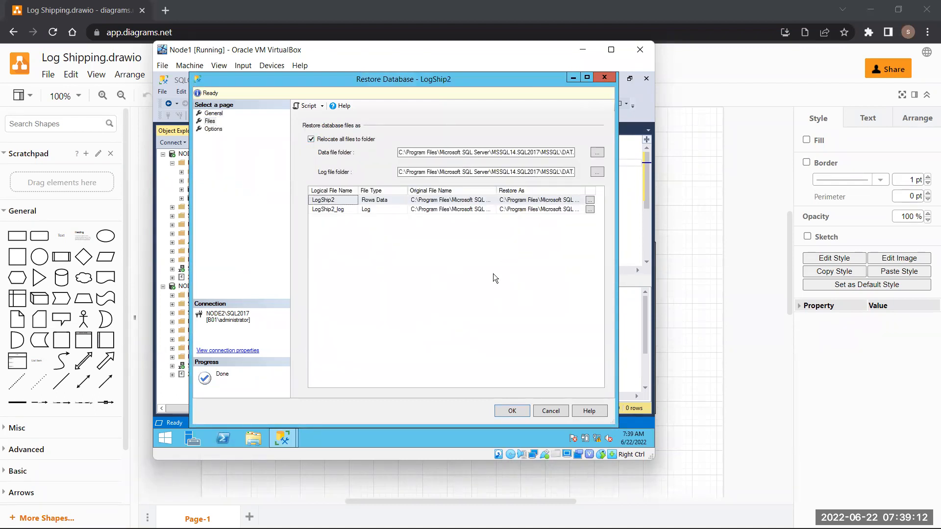
click(206, 128)
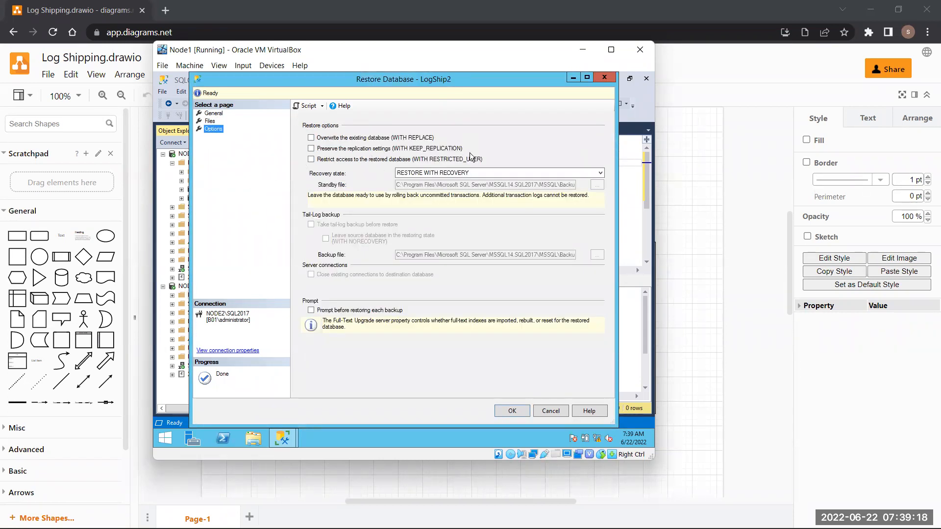
click(591, 172)
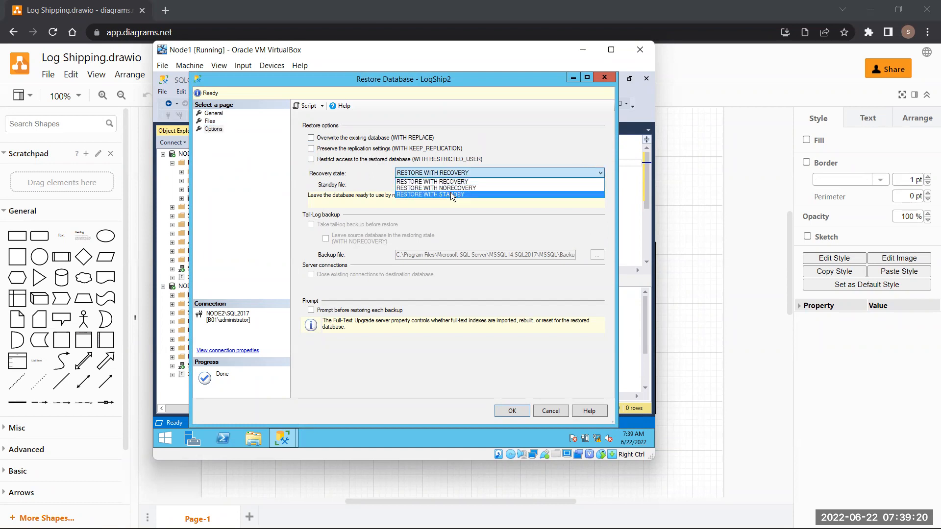
click(451, 194)
click(574, 171)
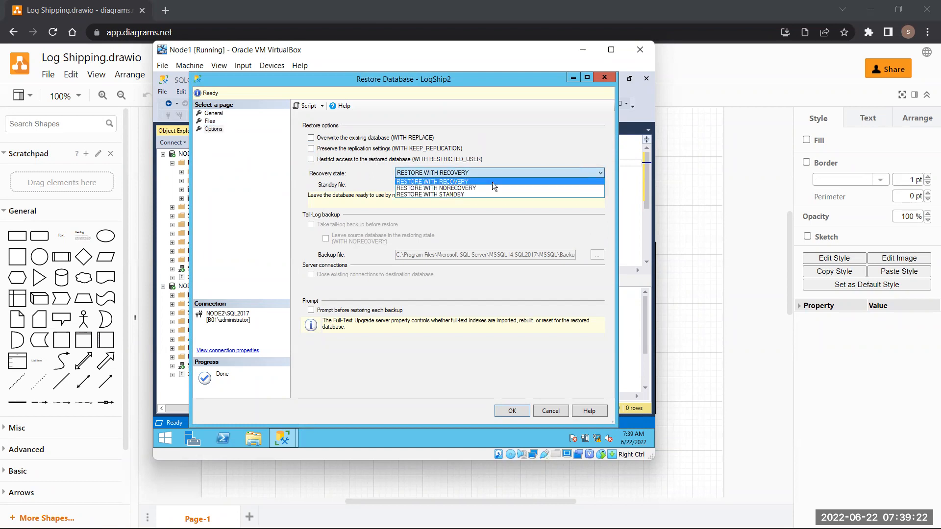
click(467, 188)
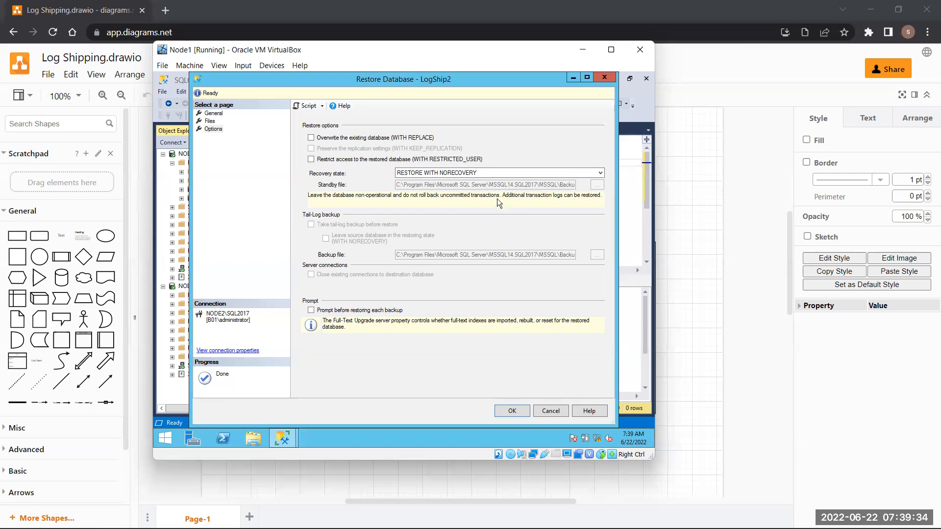
click(503, 22)
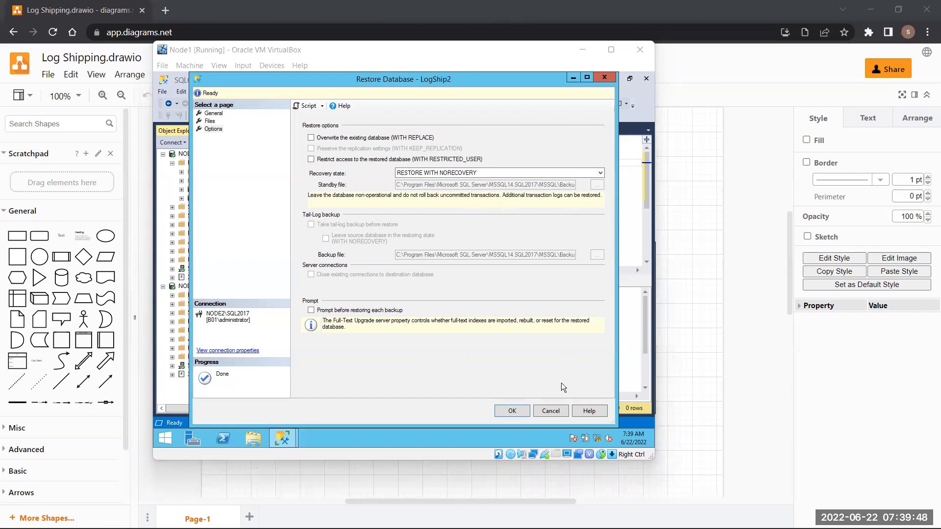
click(523, 411)
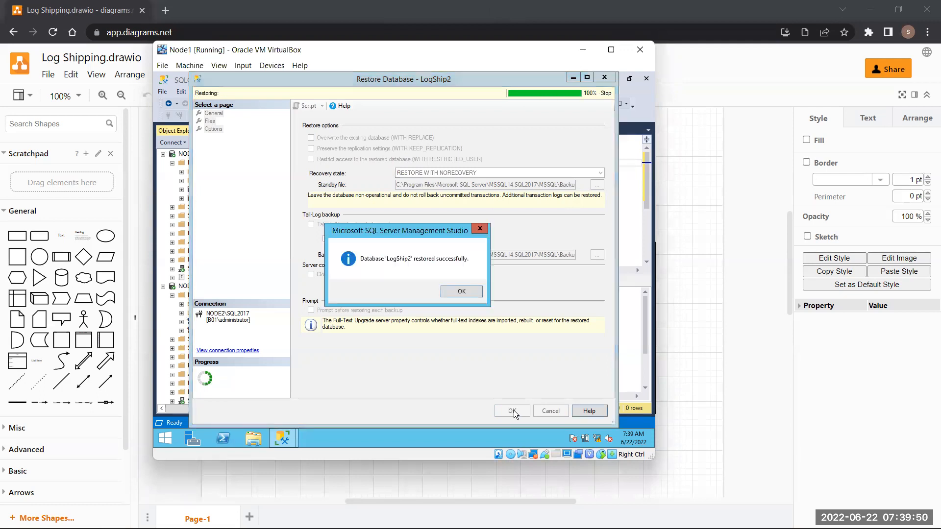
- Dismiss the success message, refresh NODE1 and NODE2 in Object Explorer, and expand NODE1's Databases
click(461, 291)
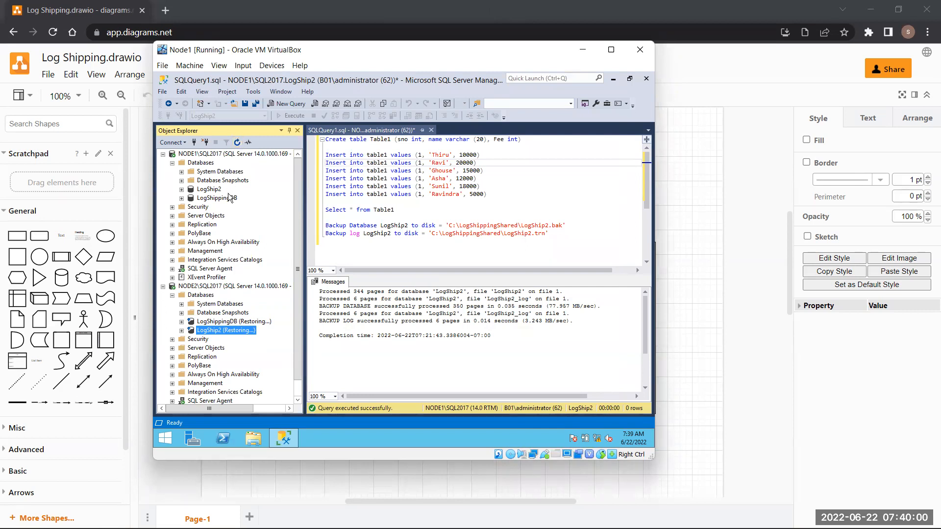
click(237, 143)
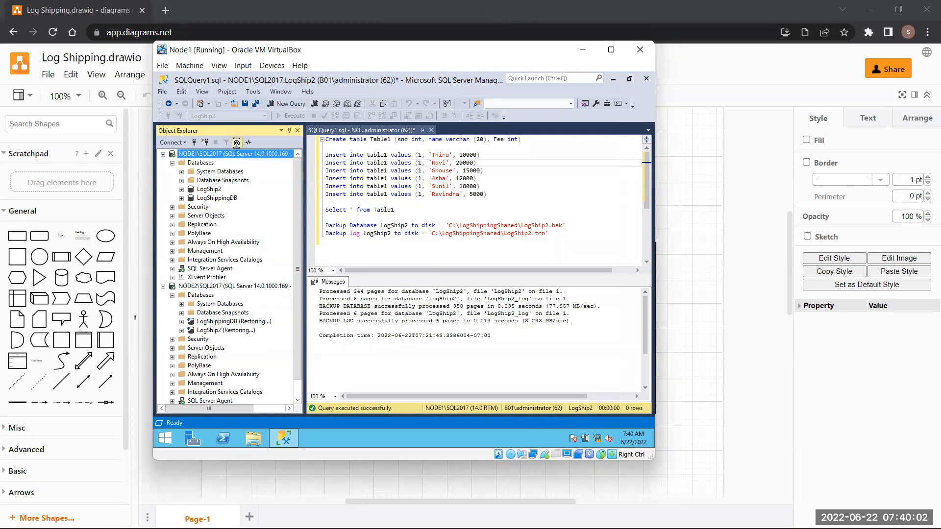
click(237, 142)
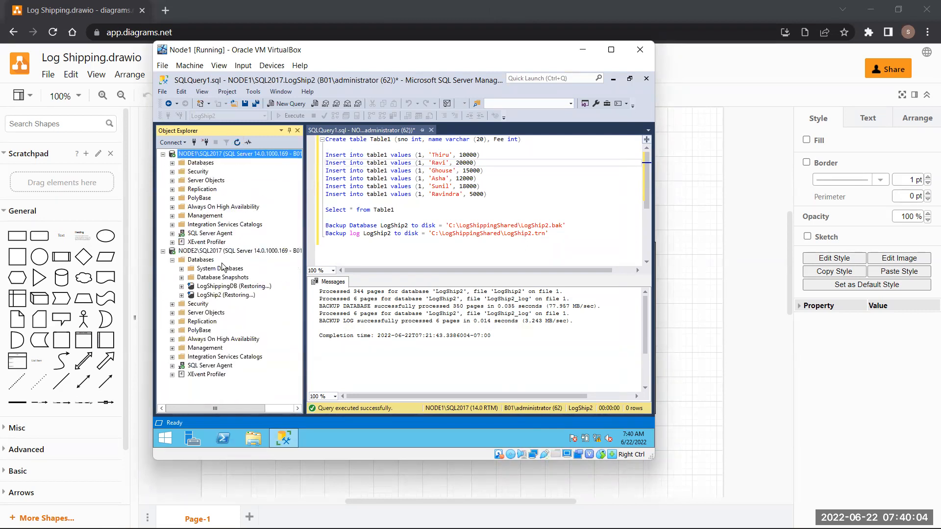
click(233, 251)
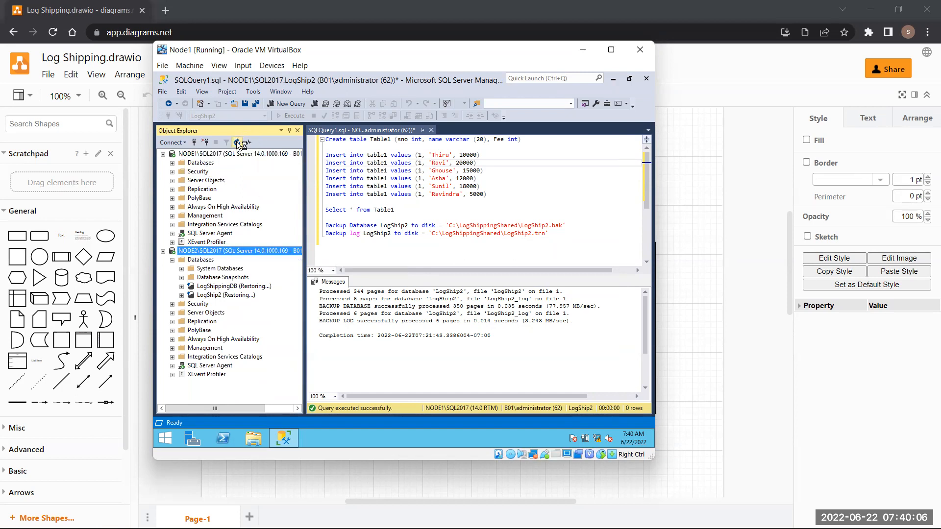
click(237, 142)
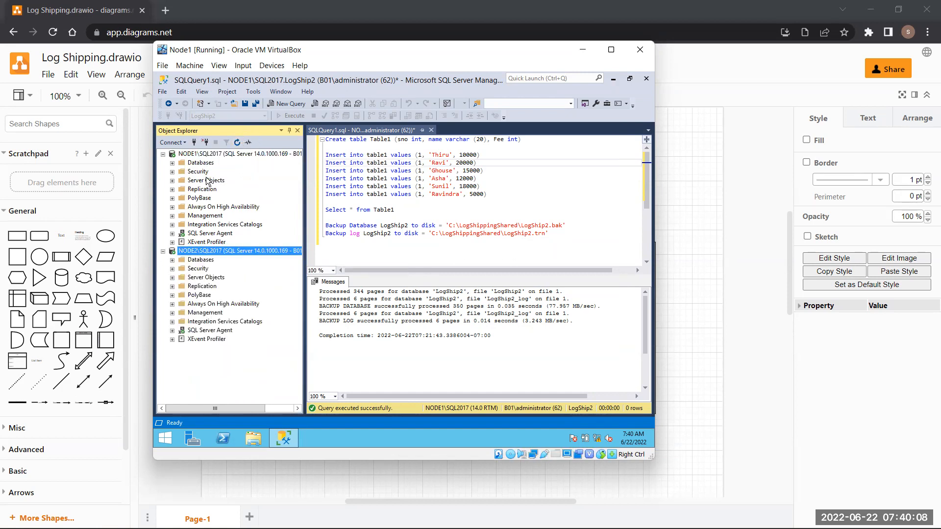
click(196, 164)
double_click(196, 164)
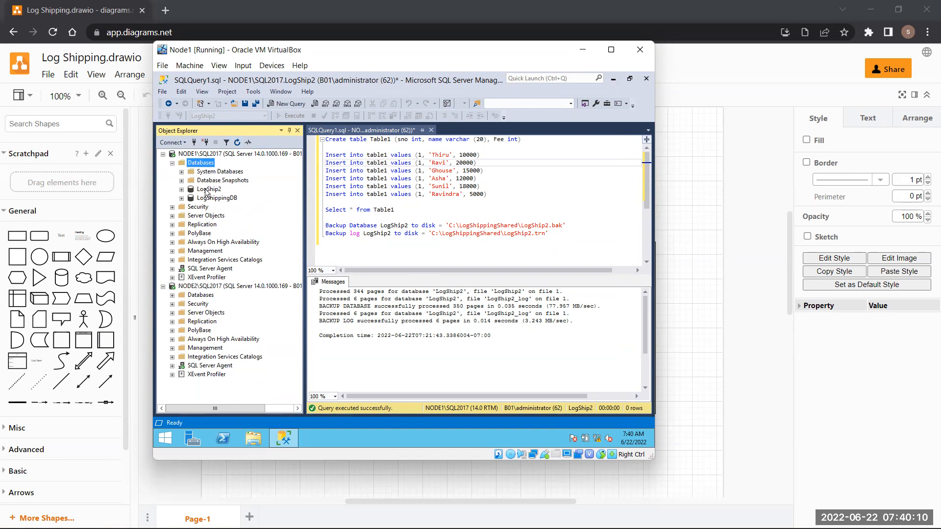
- Enable LogShip2 as a log shipping primary database in its Transaction Log Shipping properties
right_click(206, 189)
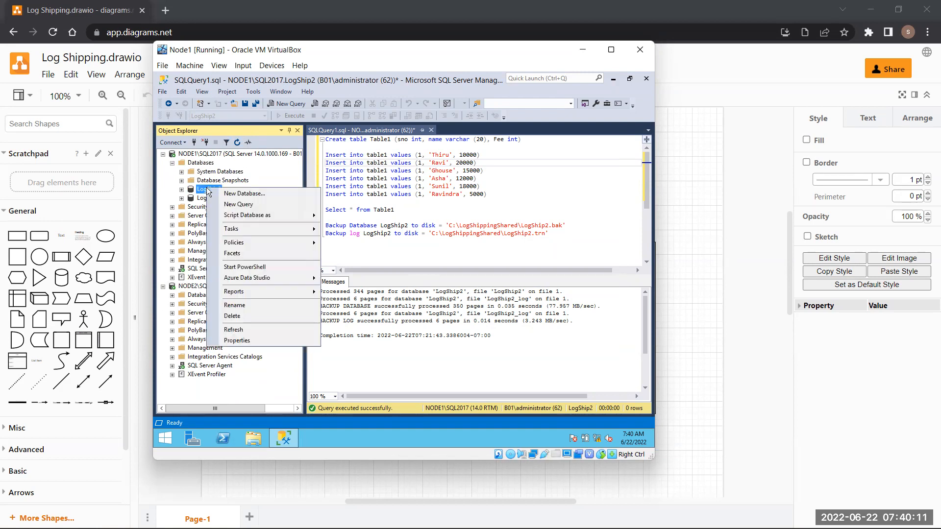
click(274, 339)
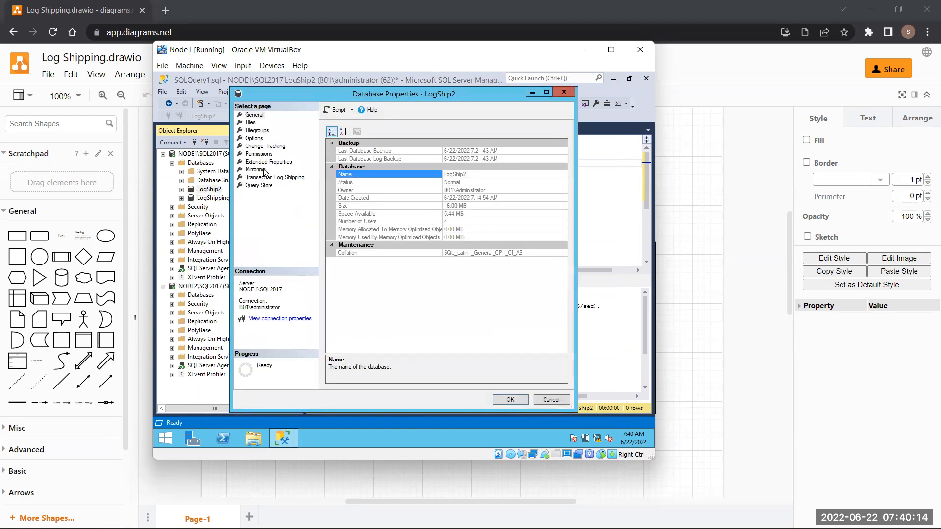
click(270, 177)
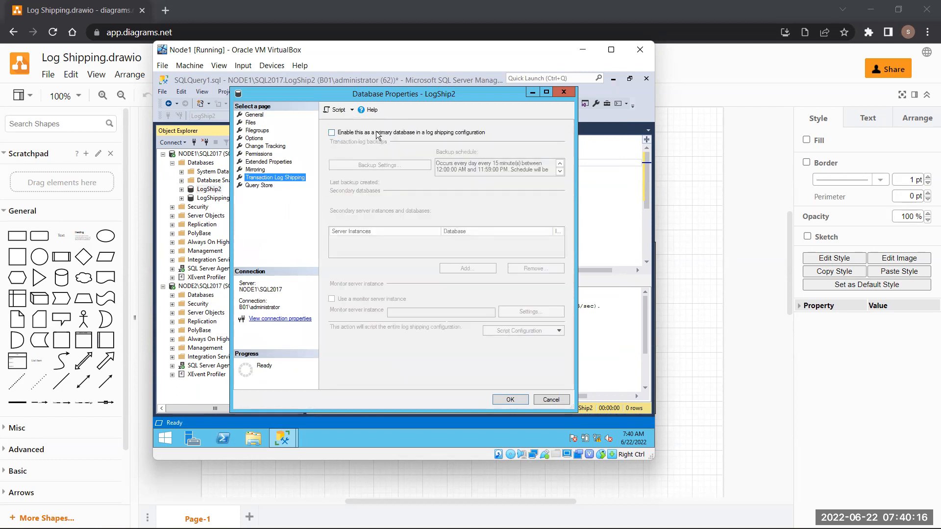
click(331, 133)
click(381, 165)
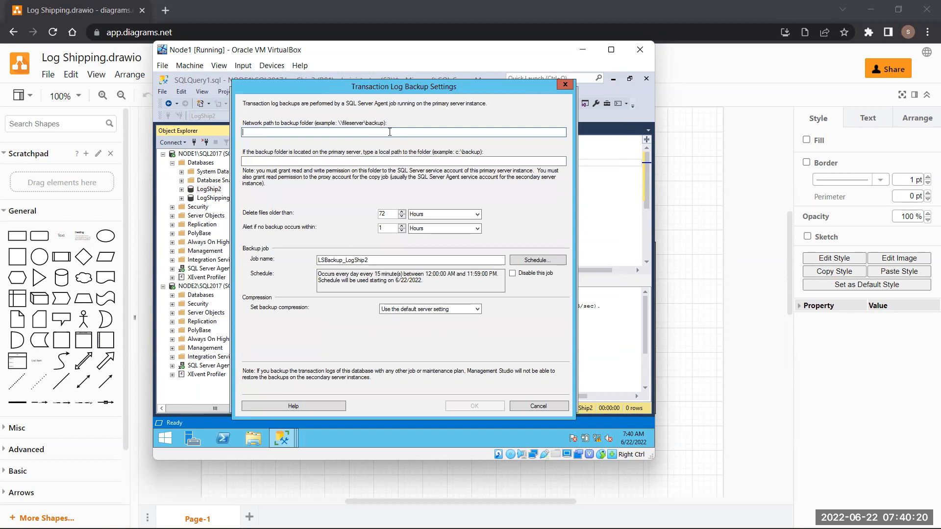
- Enter \\Node1\LogShippingShared as the network path of the backup folder
text(\\)
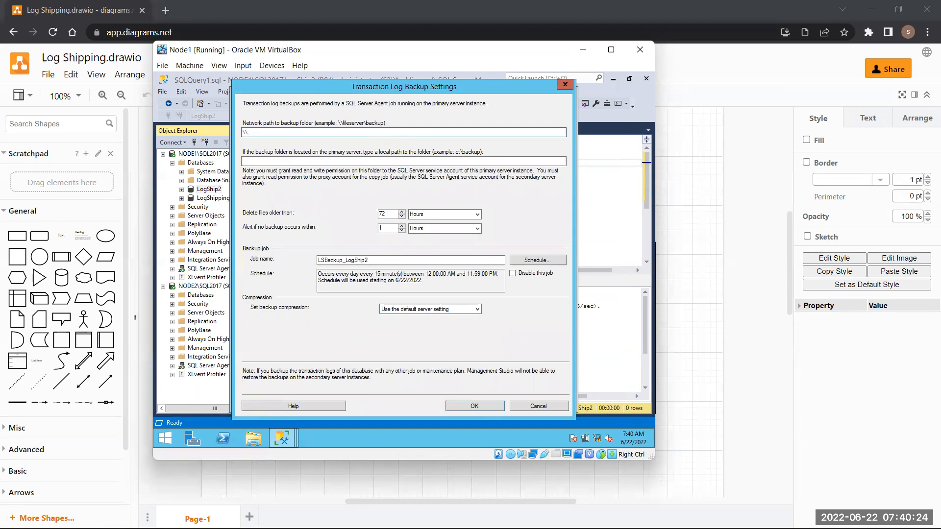
text(Node1)
click(253, 437)
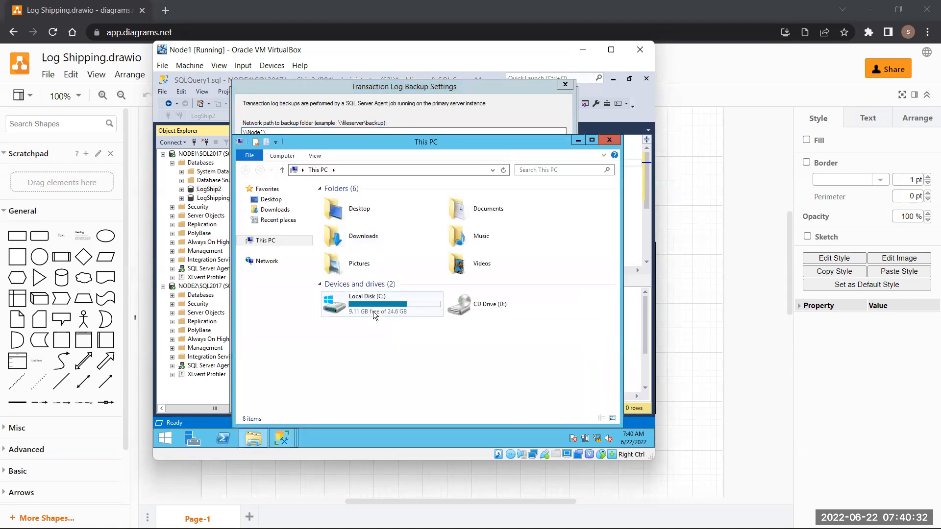
double_click(372, 311)
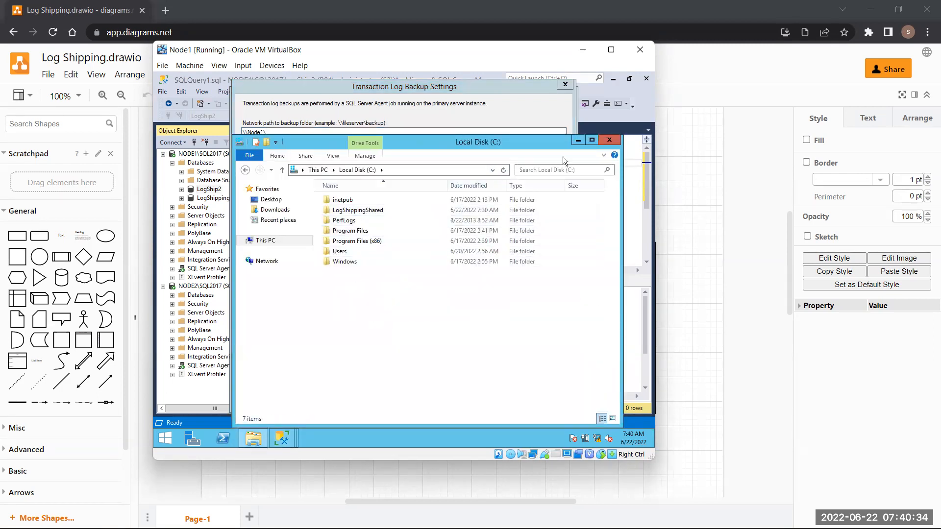
click(578, 141)
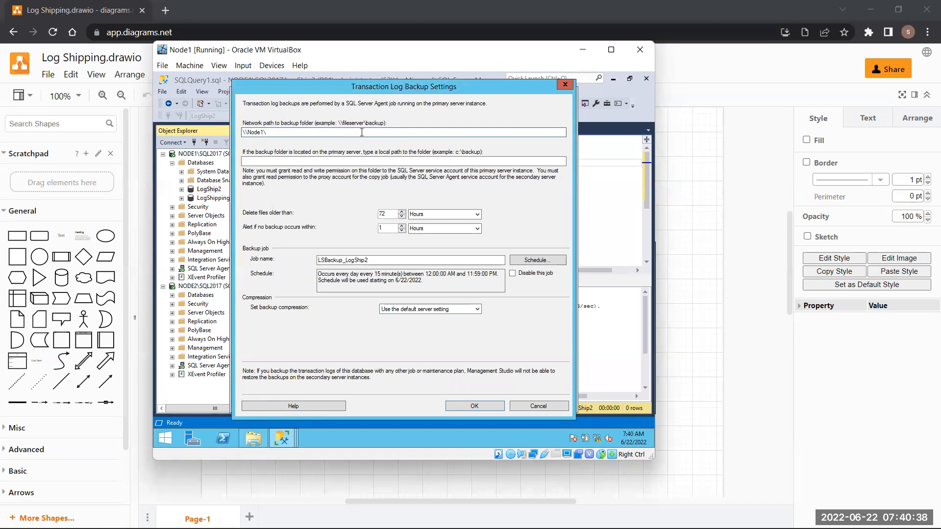
text(gShippingShared)
- Paste C:\LogShippingShared as the local backup path, keep the 15-minute schedule, and confirm
click(314, 161)
click(263, 440)
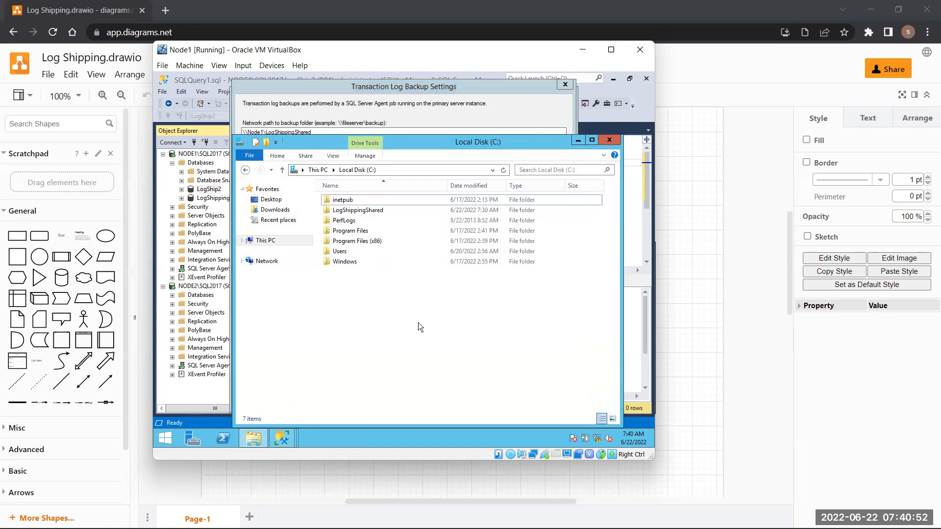
double_click(379, 210)
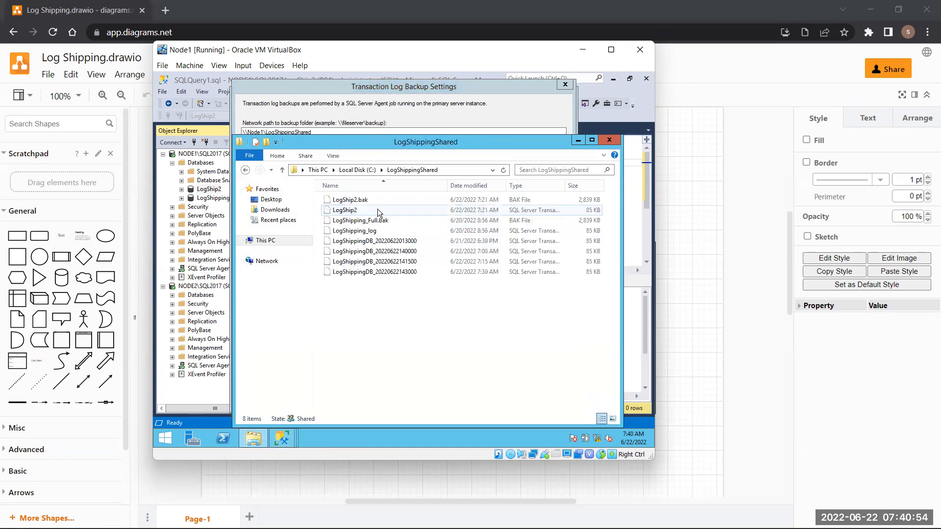
click(475, 170)
key(ctrl+c)
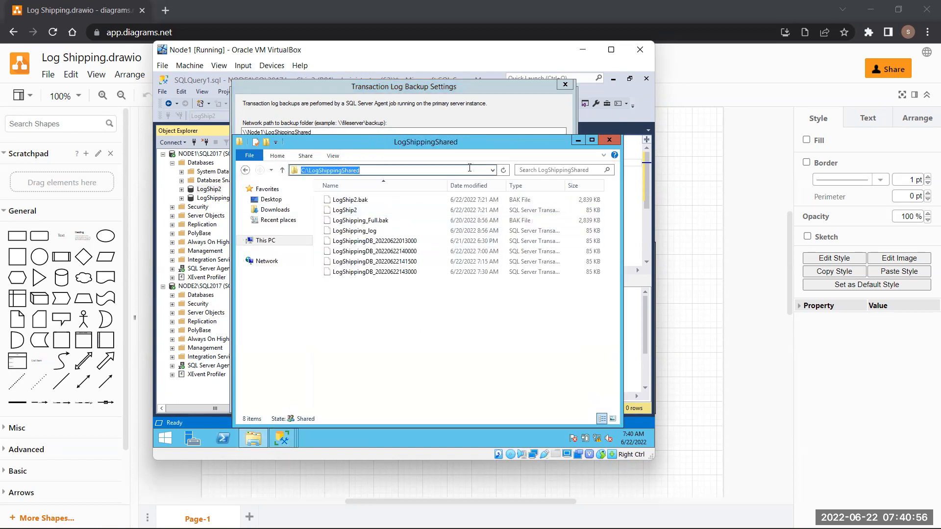
click(578, 139)
key(ctrl+v)
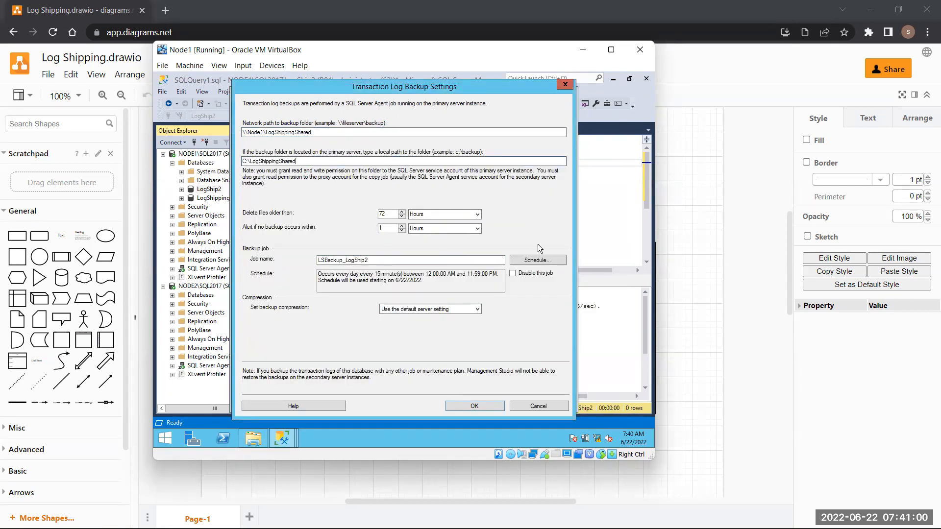
click(536, 259)
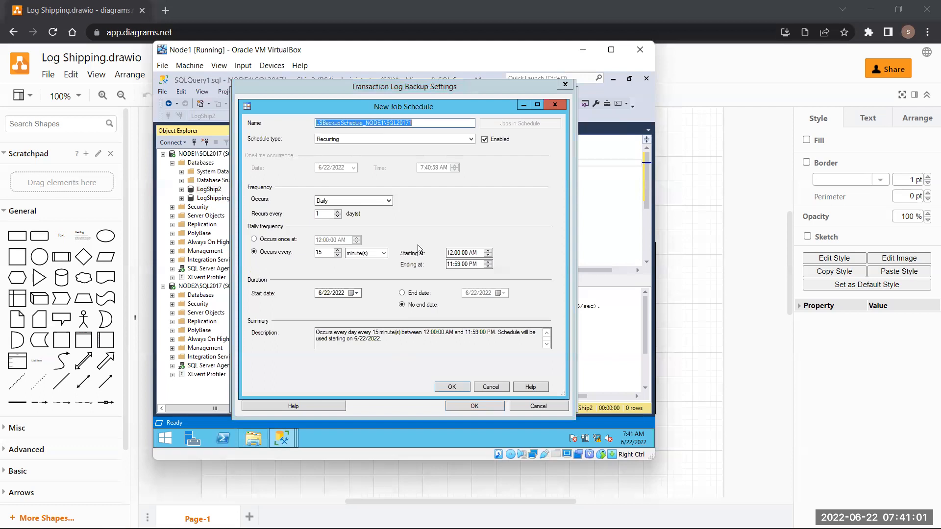
click(455, 388)
click(448, 407)
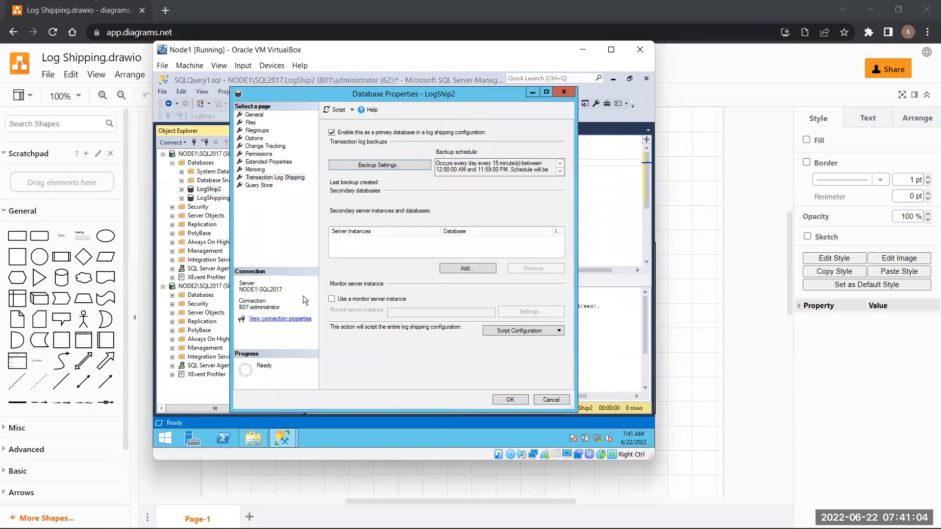
- Add NODE2\SQL2017 as the secondary and begin the copy destination folder with C:
click(482, 268)
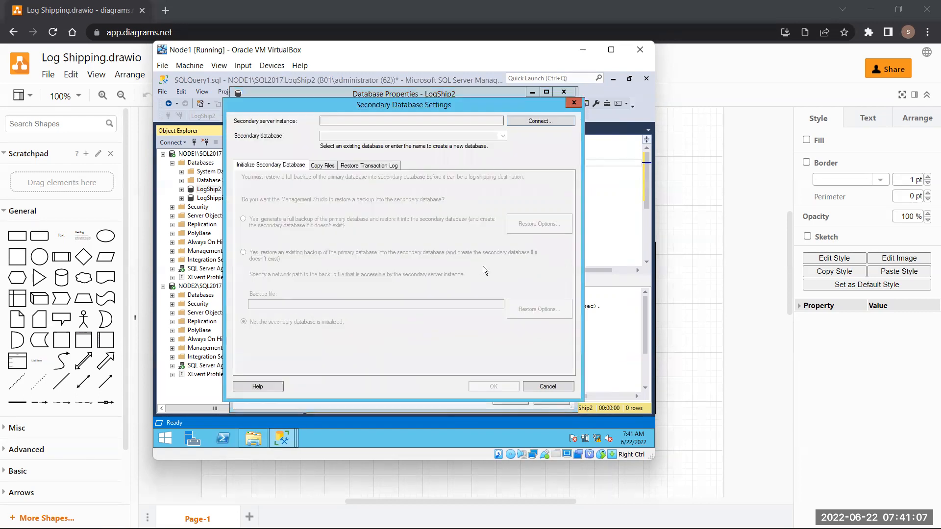
click(540, 122)
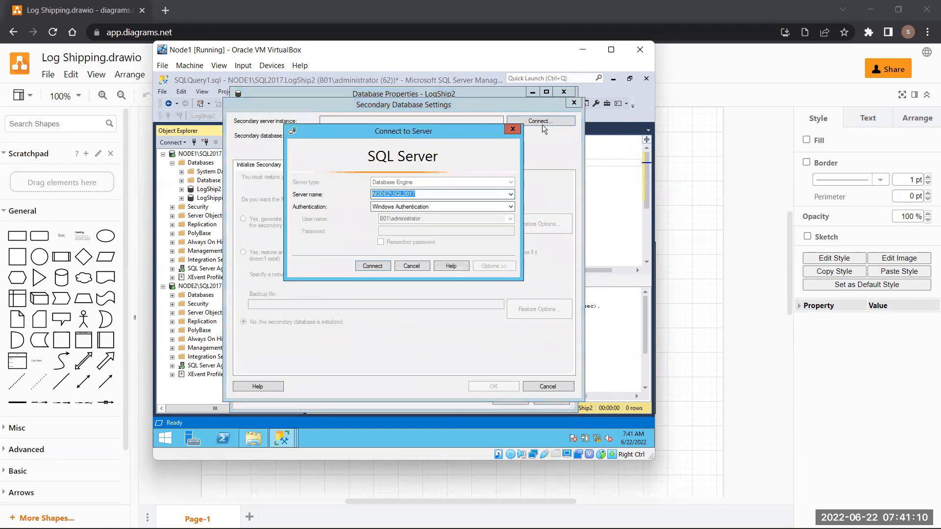
click(386, 266)
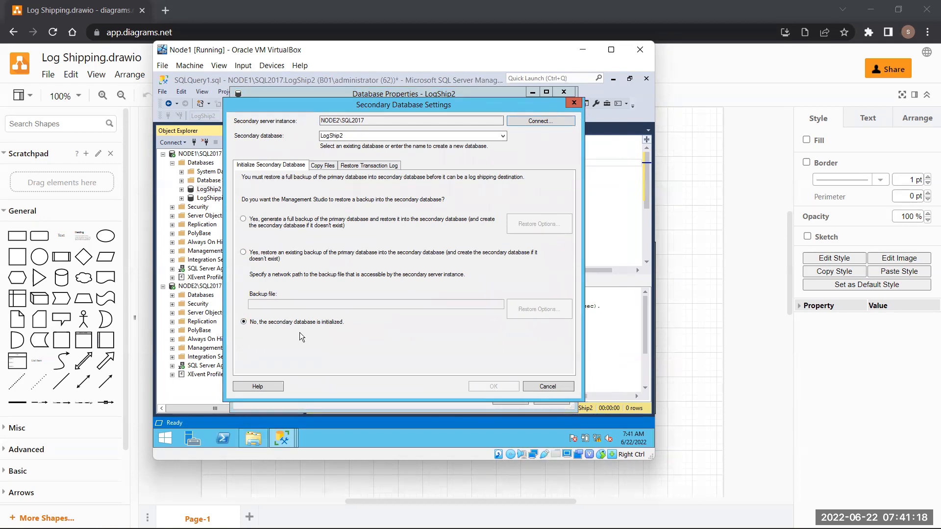
click(320, 168)
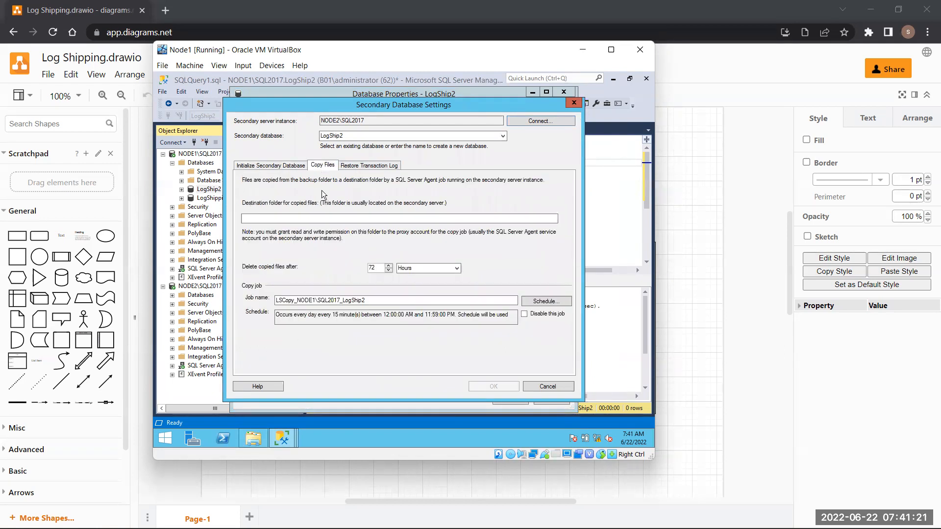
click(310, 216)
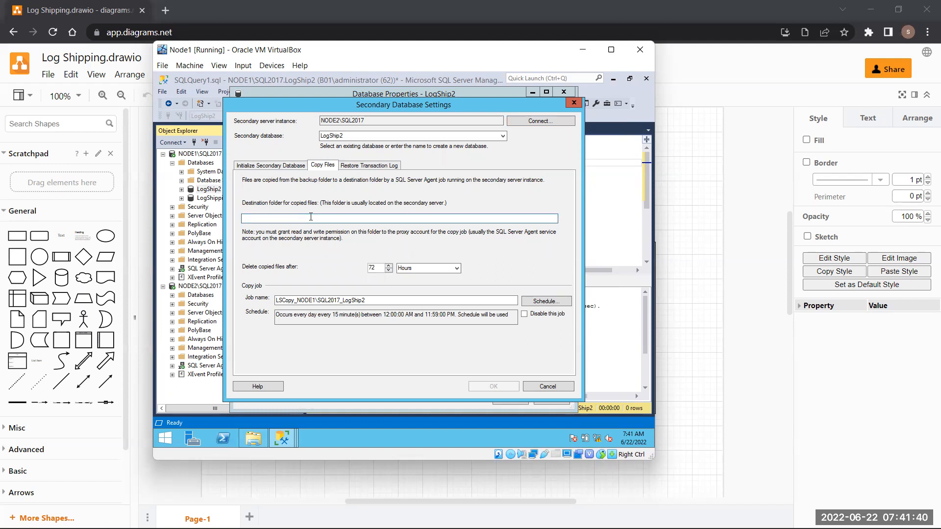
text(C)
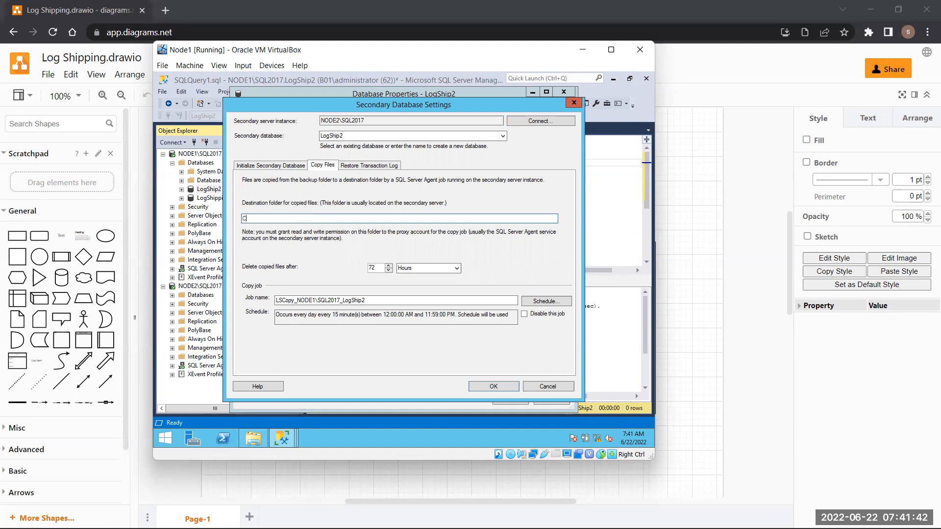
text(:\)
text(:)
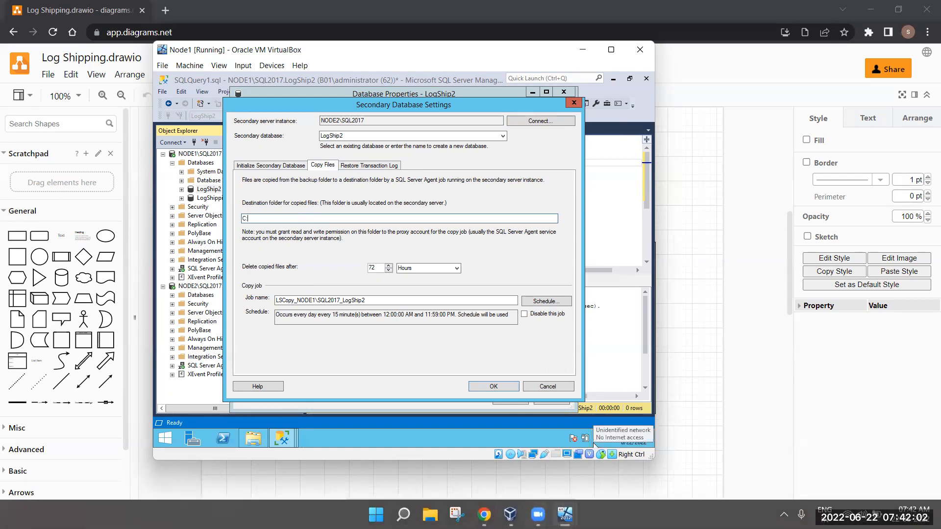
- Switch to the Node2 VM and sign in with the account password
mouse_move(565, 515)
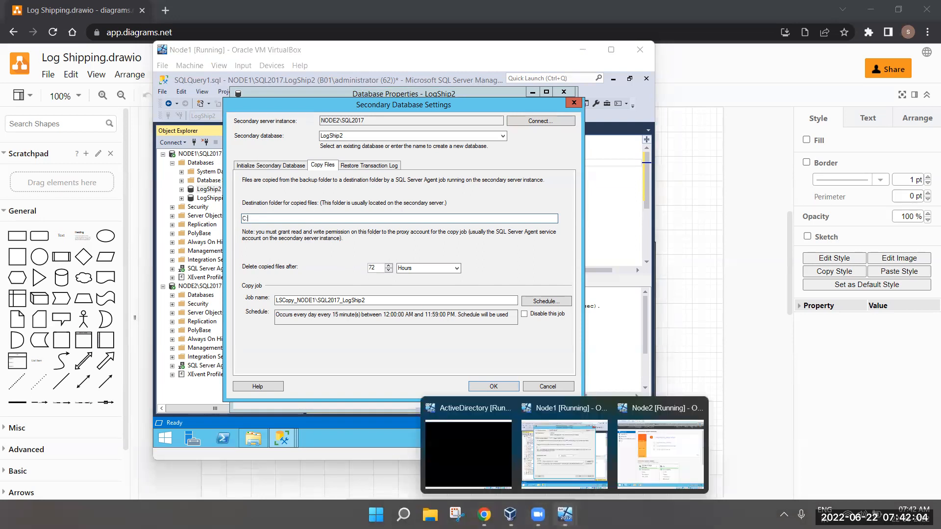
click(660, 441)
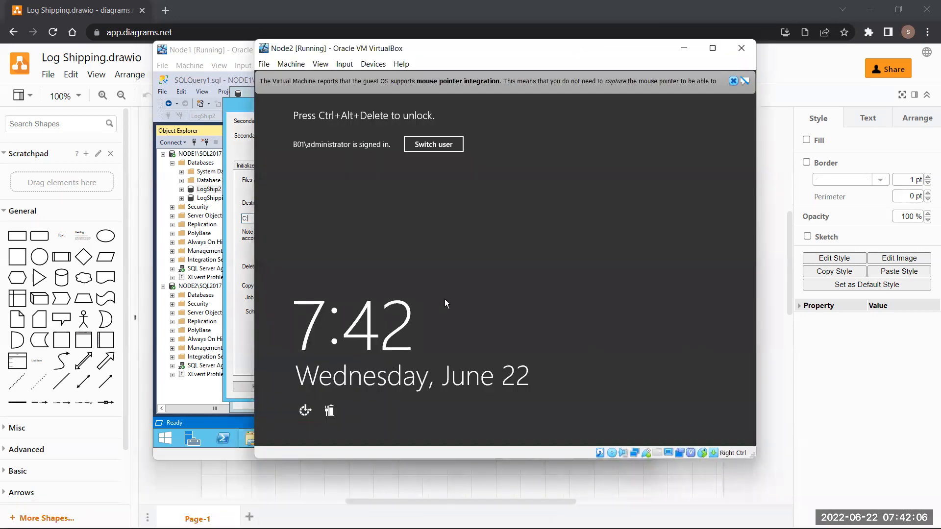
key(ctrl+Delete)
text(**********)
key(Return)
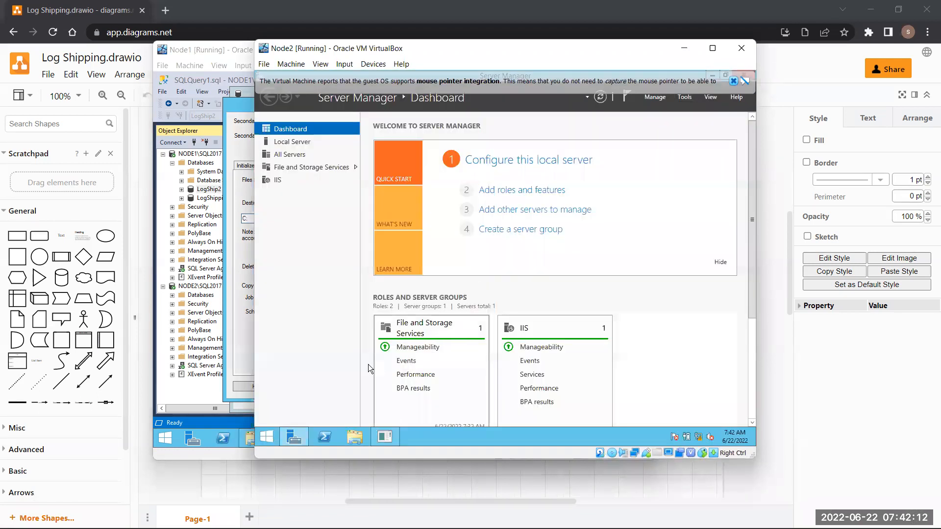
- Check the LogShipLocal folder name on Node2's Local Disk (C:), then return to Node1
click(354, 436)
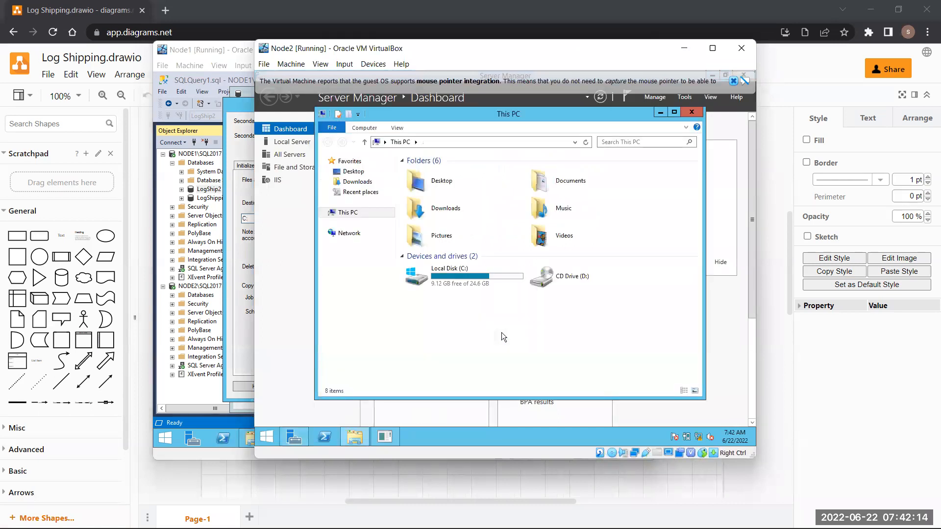
double_click(491, 266)
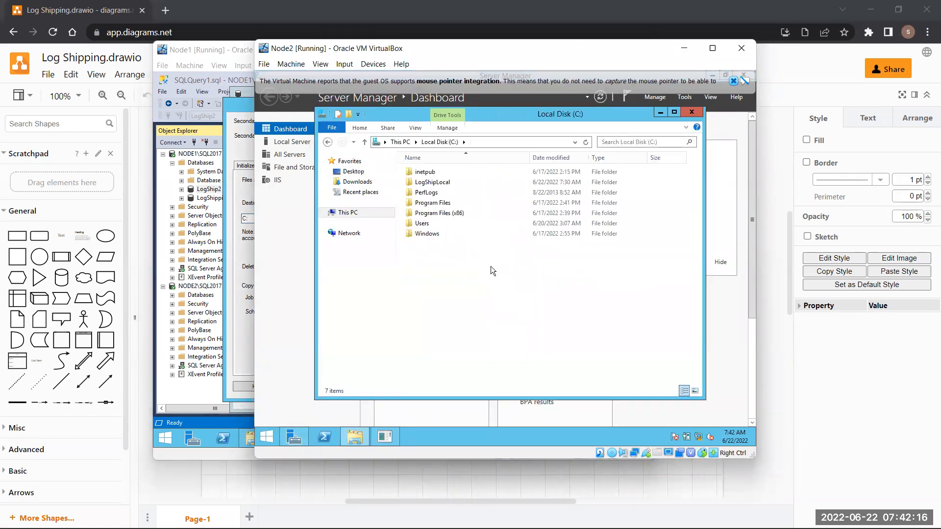
click(444, 184)
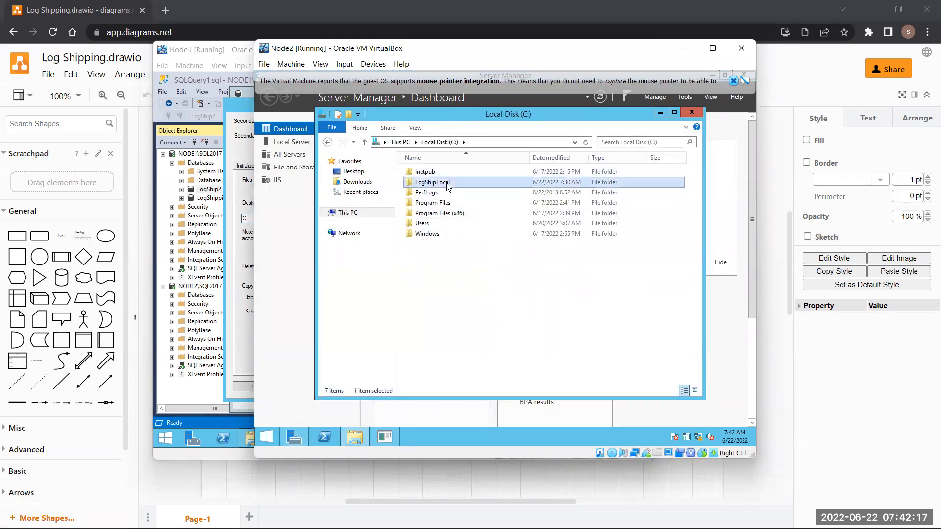
click(685, 113)
click(684, 48)
- Complete the copy destination folder path as C:\LogShipLocal
text(:\Log)
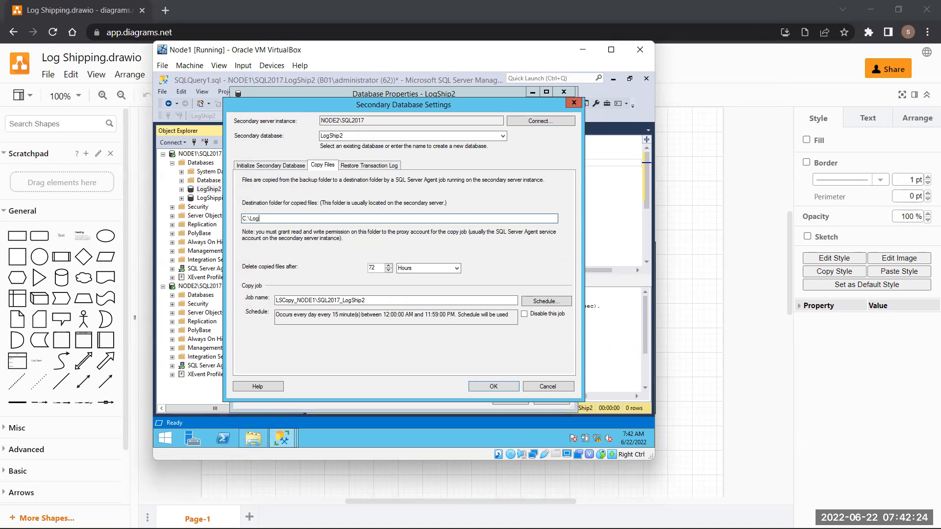
text(ShipLocal)
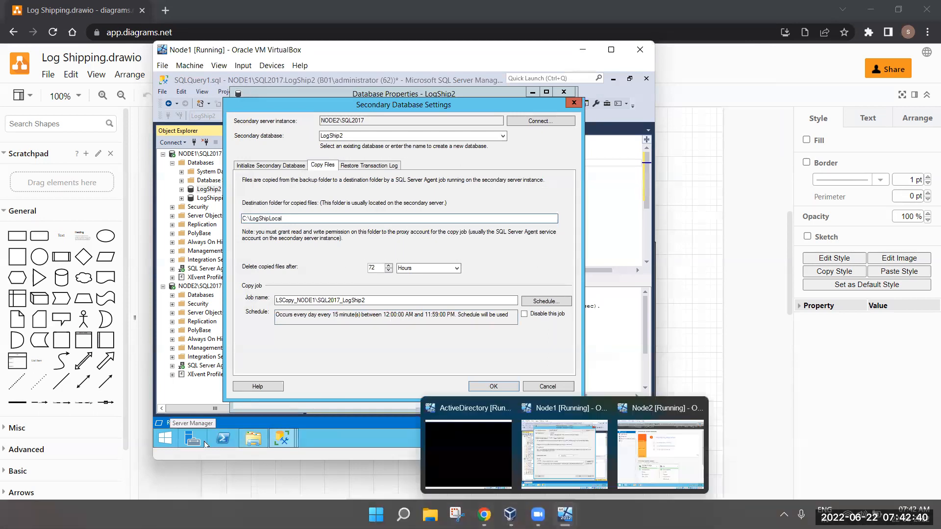
- On Node2, open C:\LogShipLocal to verify its full path, then minimize the Node2 window
click(566, 515)
click(570, 514)
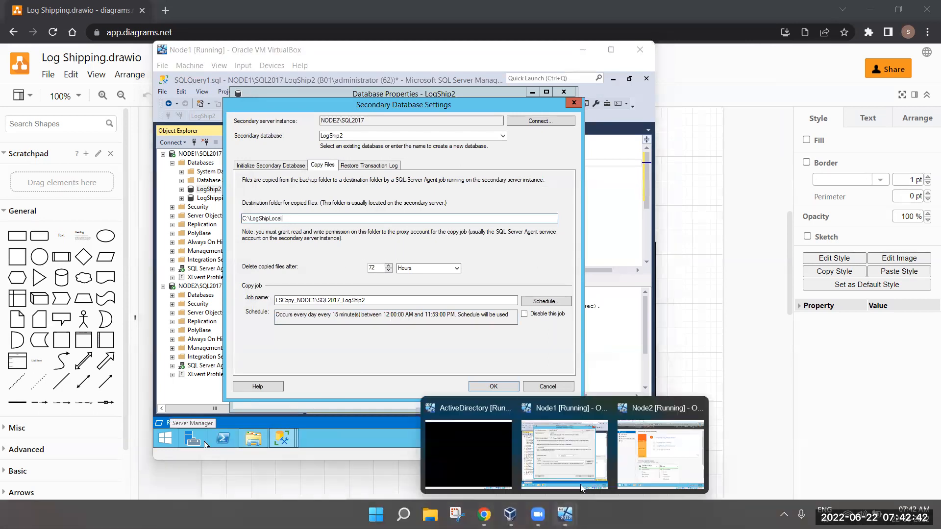
click(665, 436)
click(354, 436)
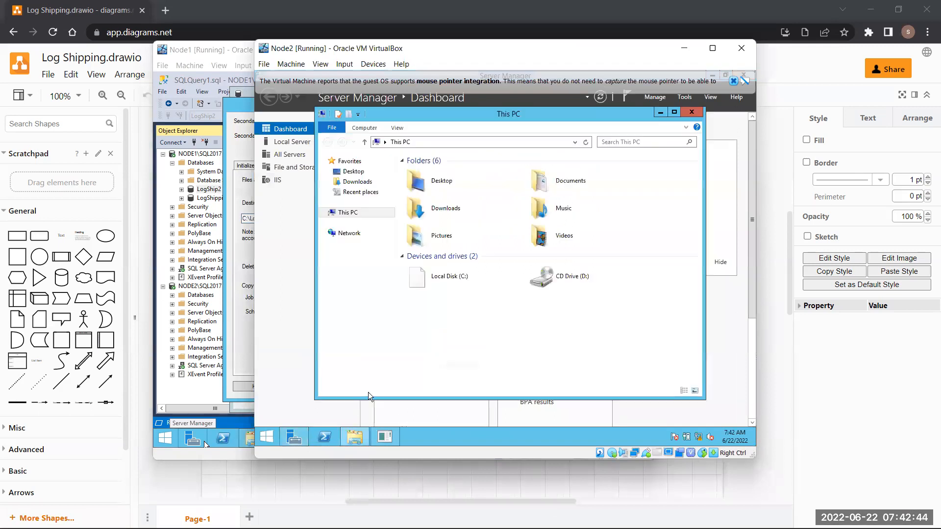
double_click(472, 277)
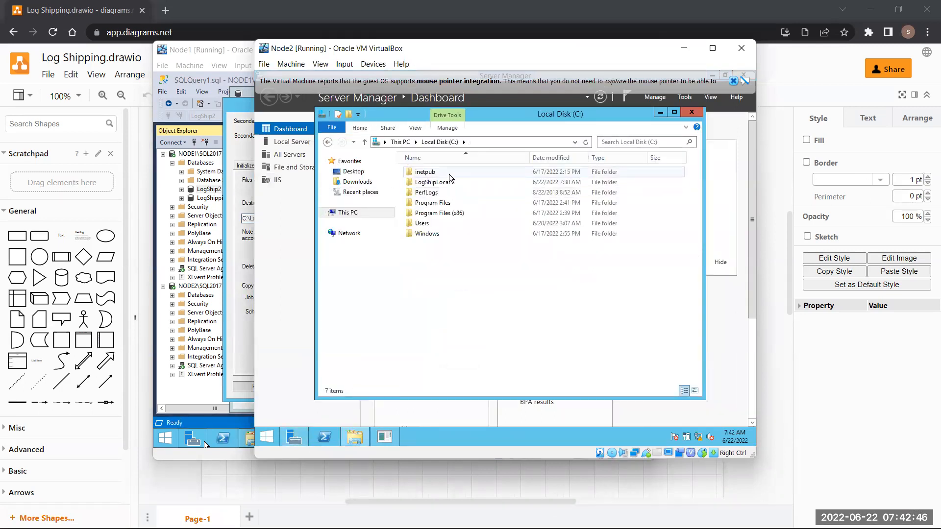
drag(503, 116, 506, 95)
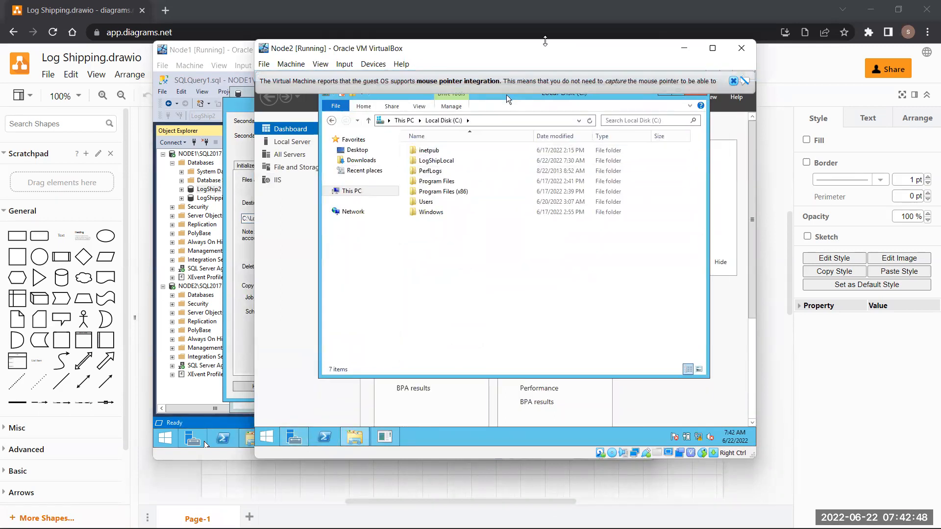
drag(545, 48, 701, 31)
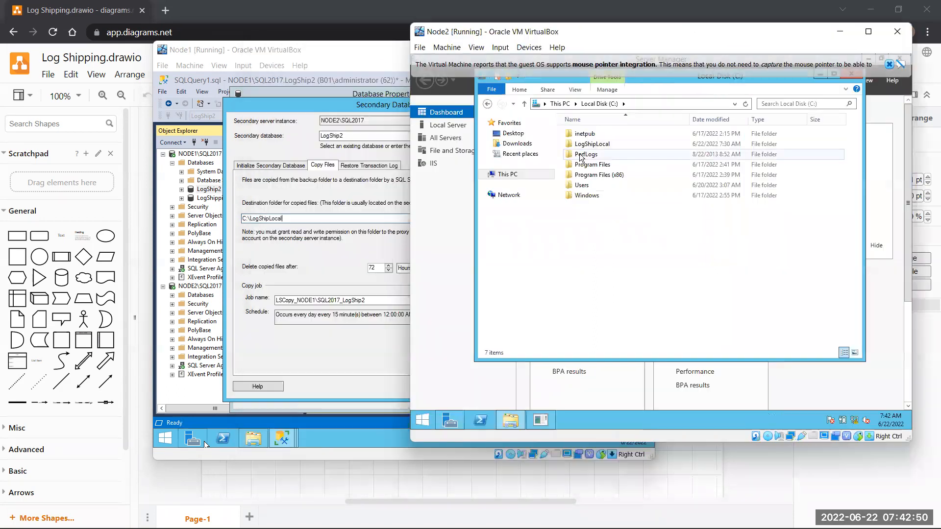
double_click(608, 144)
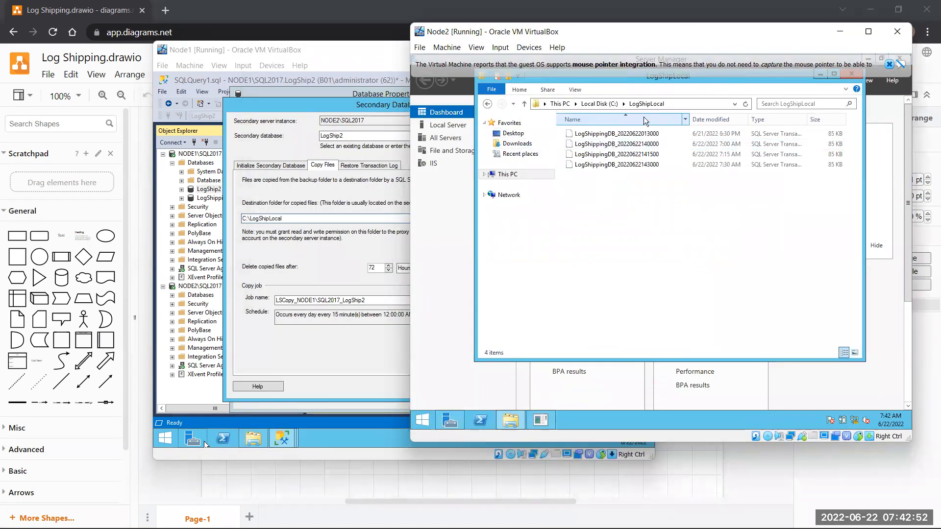
click(702, 102)
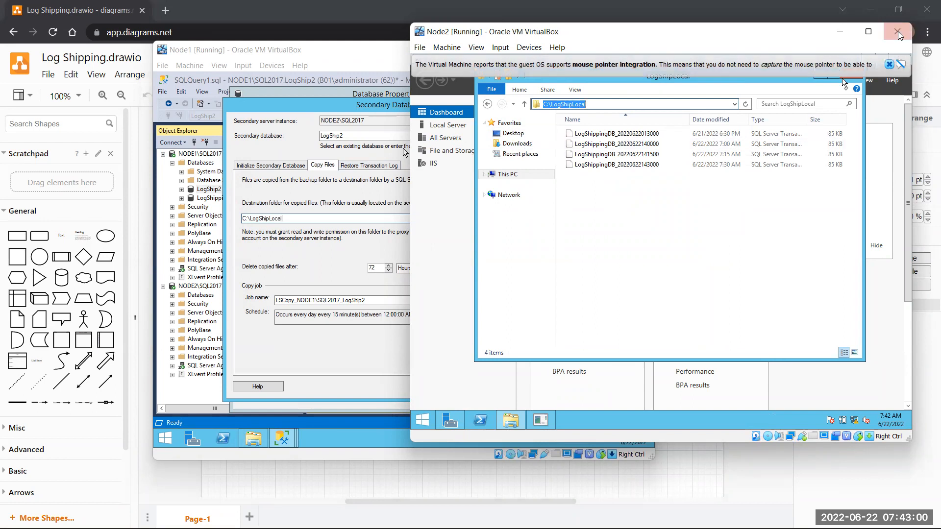
click(839, 31)
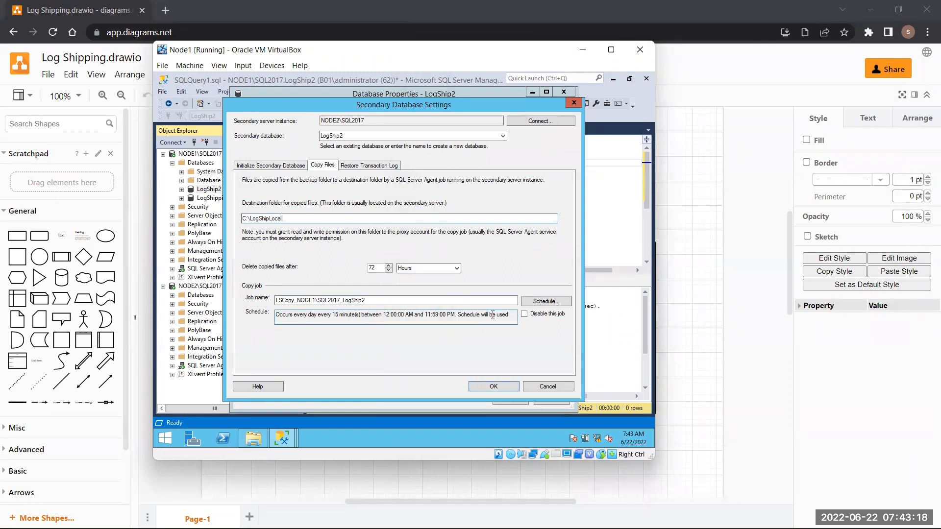
click(545, 302)
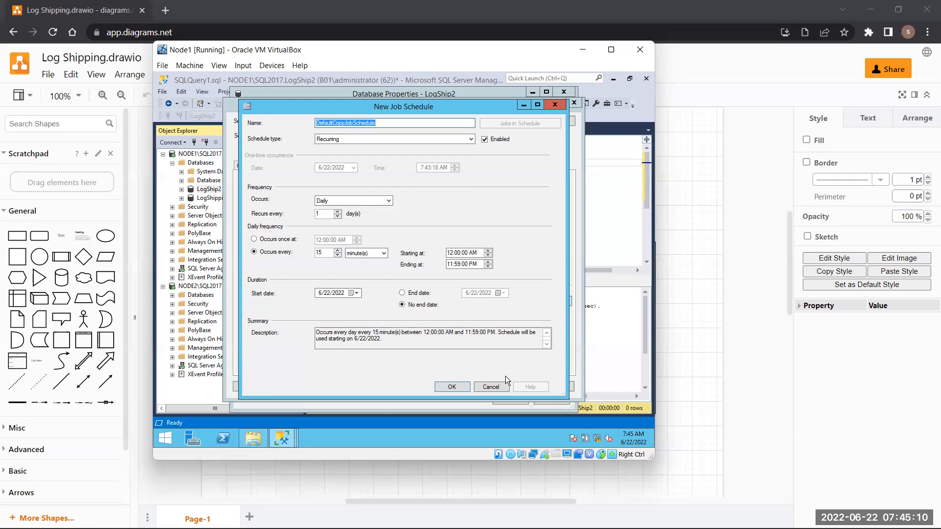
click(452, 387)
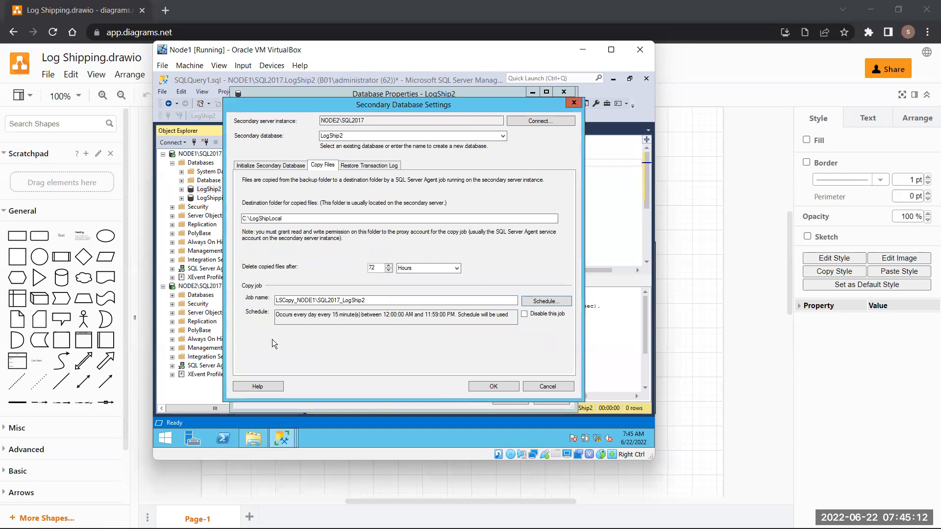
- Confirm the NODE2\SQL2017 secondary settings and minimize Node1 to return to the diagram
click(503, 389)
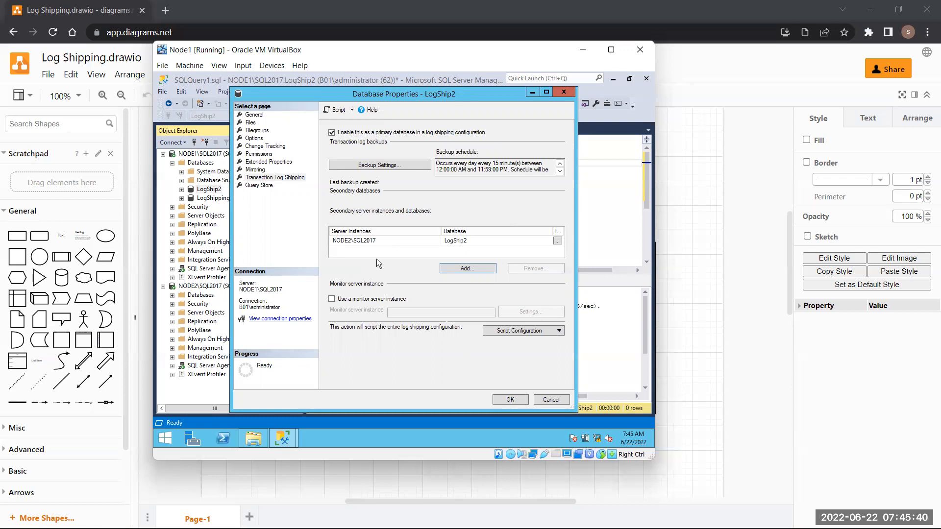
click(686, 408)
- Add a 3D Cube shape from the General library below Primary and Secondary, enlarged into a large square box
scroll(445, 427, down, 5)
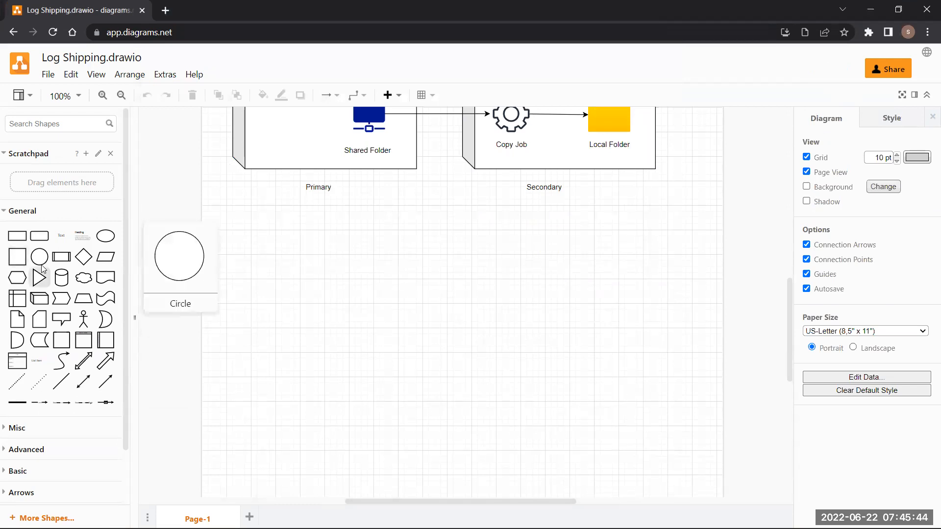
click(40, 299)
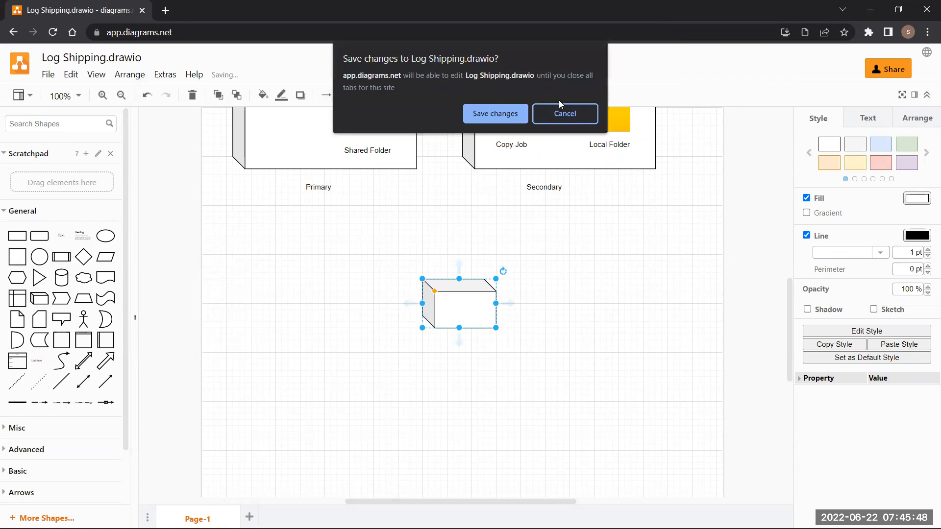
click(563, 112)
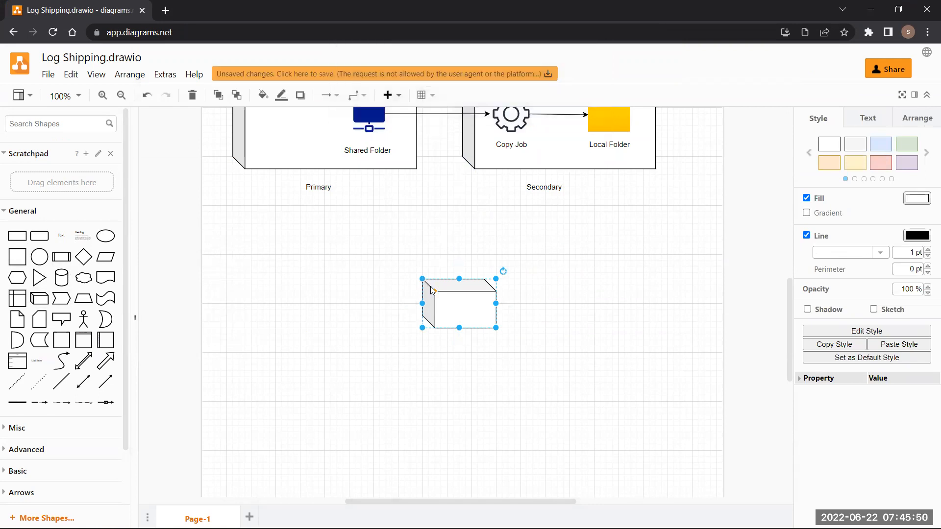
drag(422, 279, 380, 217)
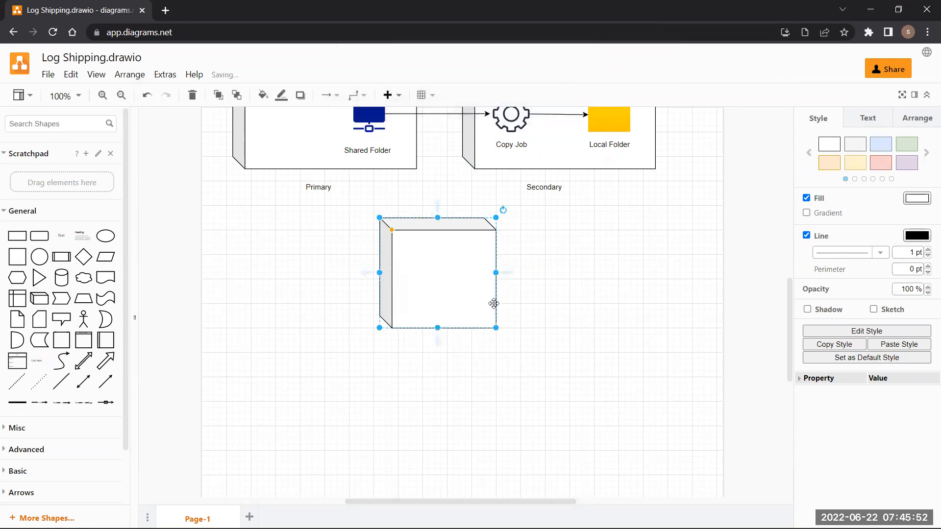
drag(495, 328, 545, 382)
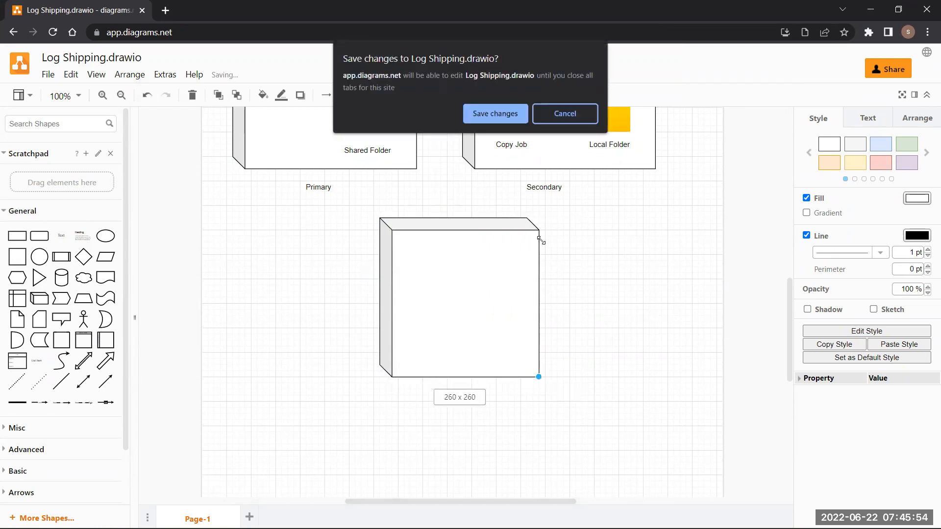
drag(456, 201, 569, 401)
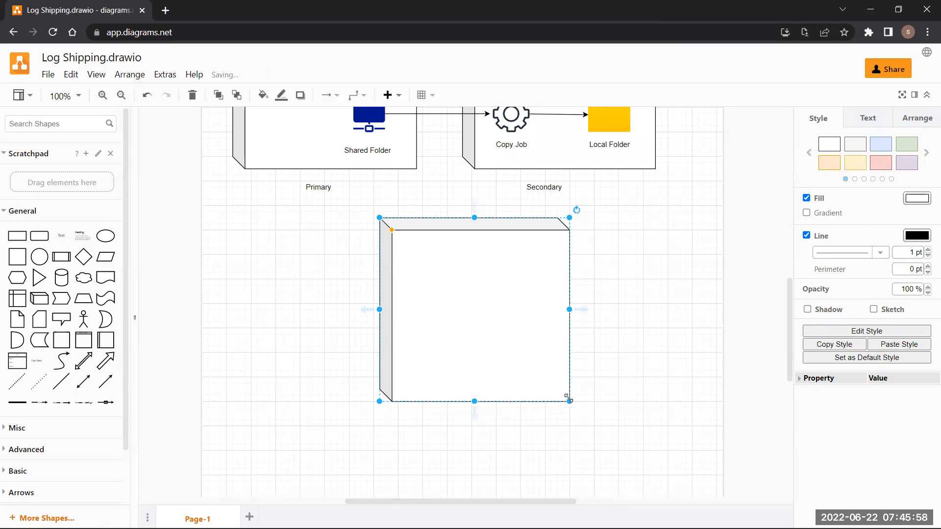
drag(469, 307, 457, 314)
click(518, 441)
- Place a 'Monitor Server' text label beneath the new cube box
double_click(478, 434)
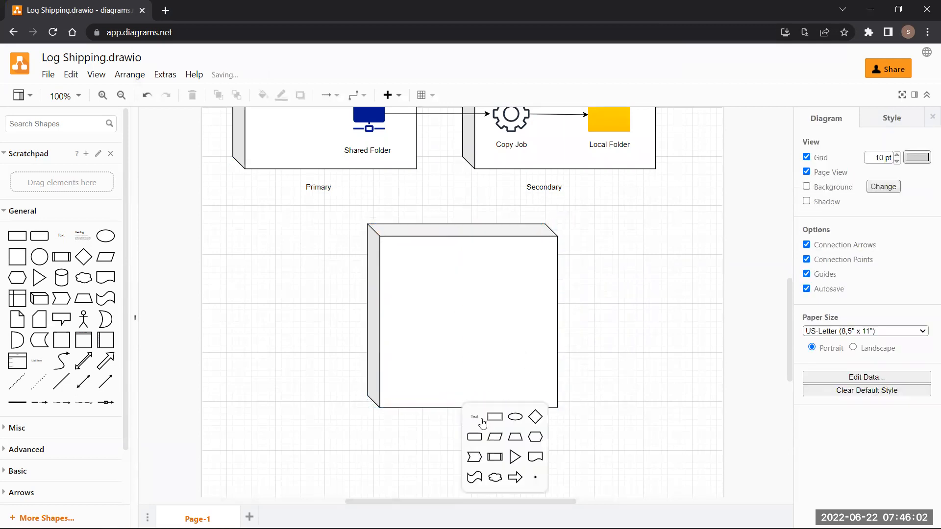
click(475, 417)
text(Monit)
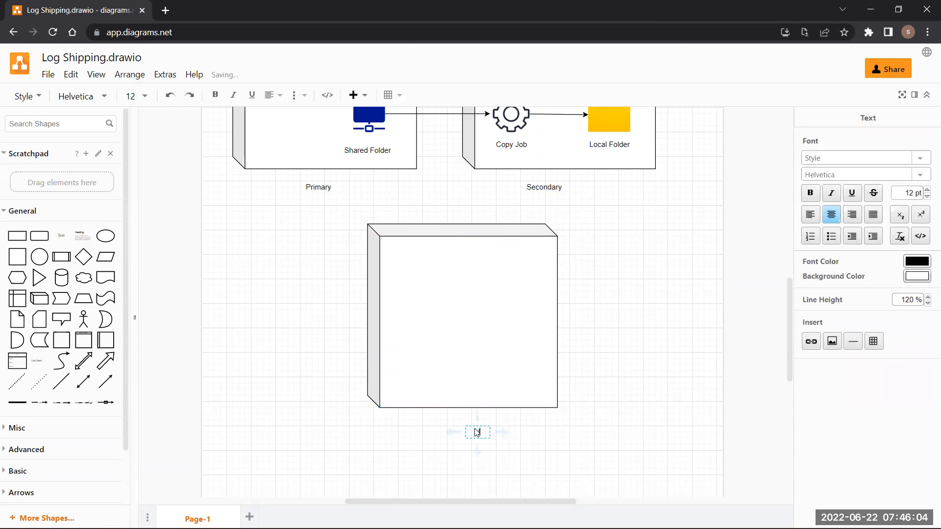
text(or Server)
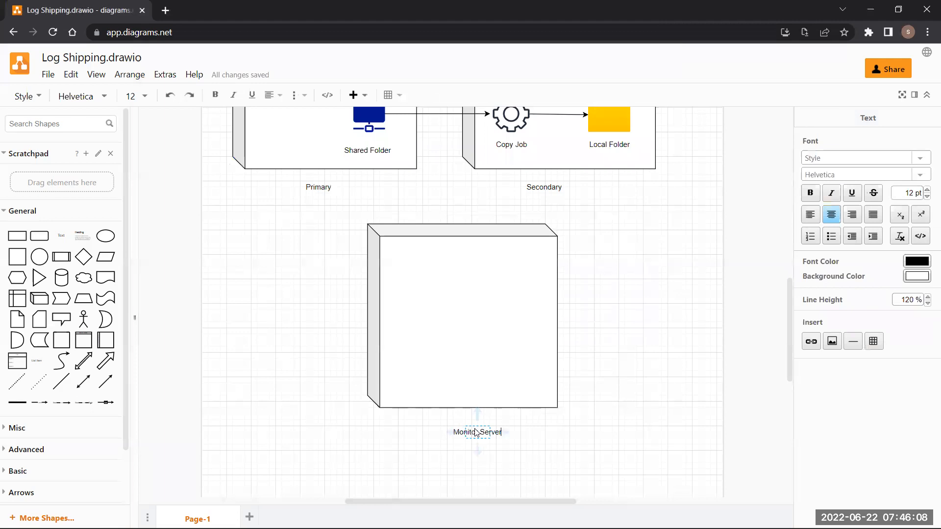
key(Return)
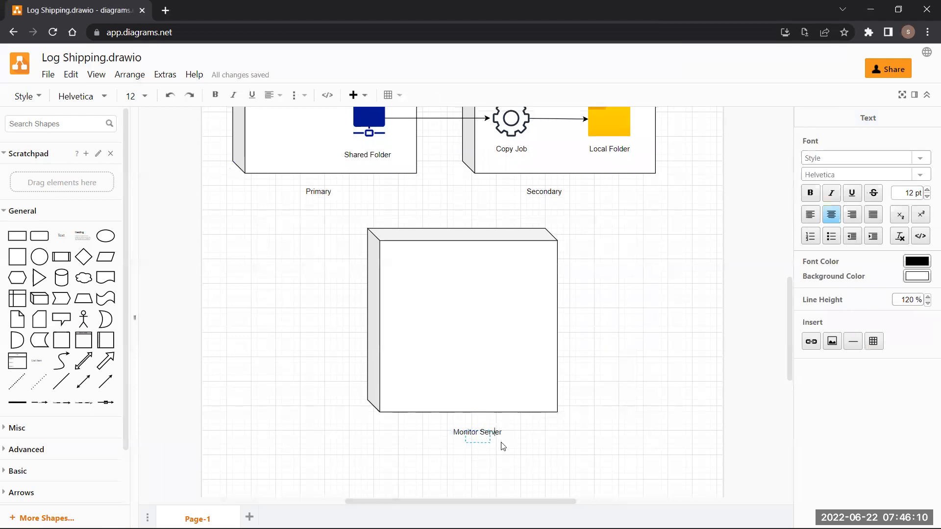
key(BackSpace)
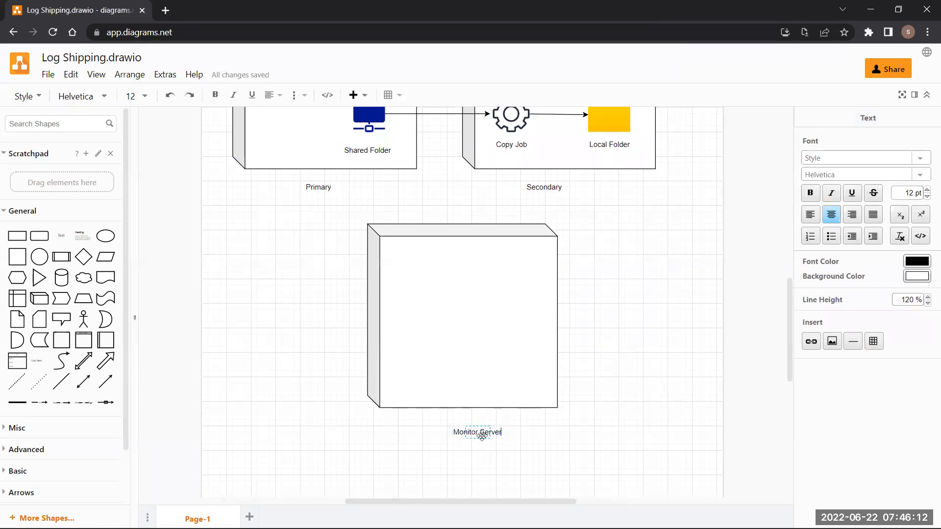
click(450, 285)
- Select the Primary database cylinder, then the Monitor Server box, scrolling between them
scroll(441, 294, up, 4)
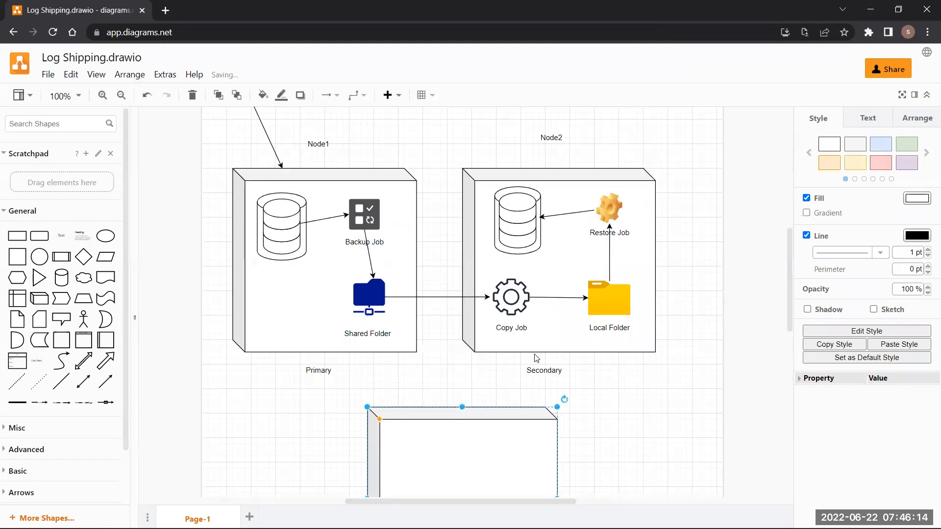
scroll(342, 210, down, 1)
click(296, 185)
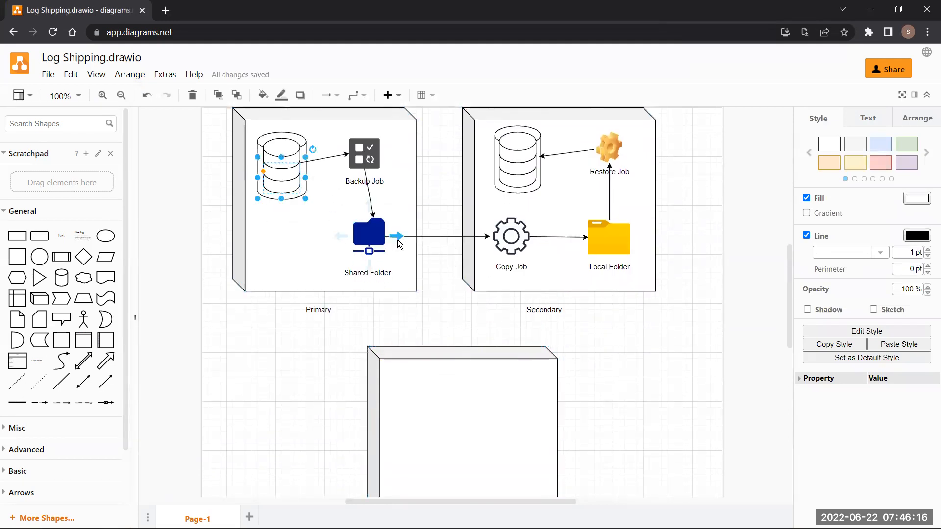
scroll(400, 243, down, 4)
click(421, 207)
scroll(454, 269, up, 4)
scroll(455, 269, down, 3)
scroll(455, 269, up, 4)
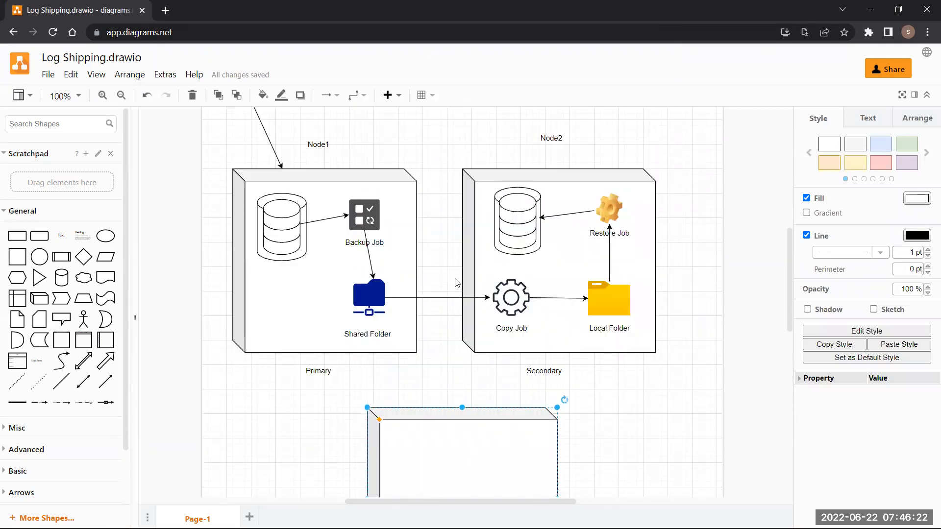
scroll(472, 405, down, 4)
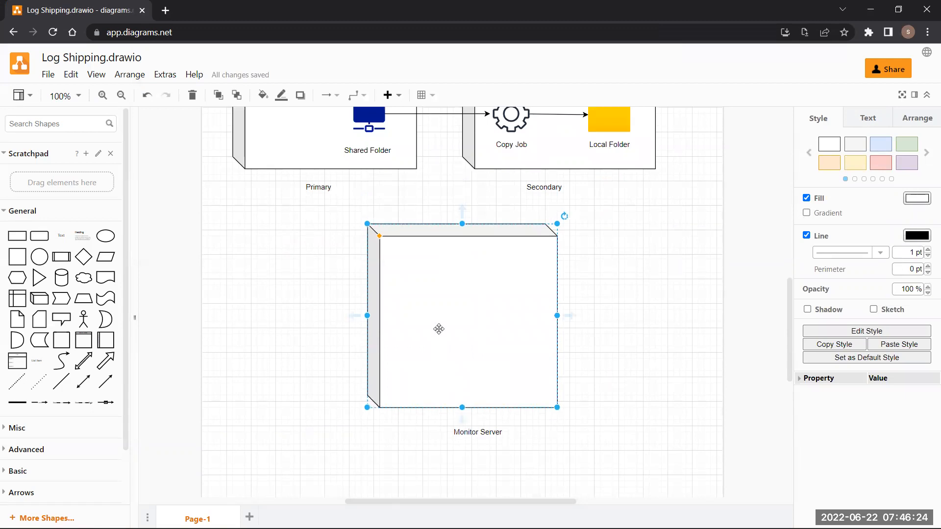
scroll(443, 325, up, 3)
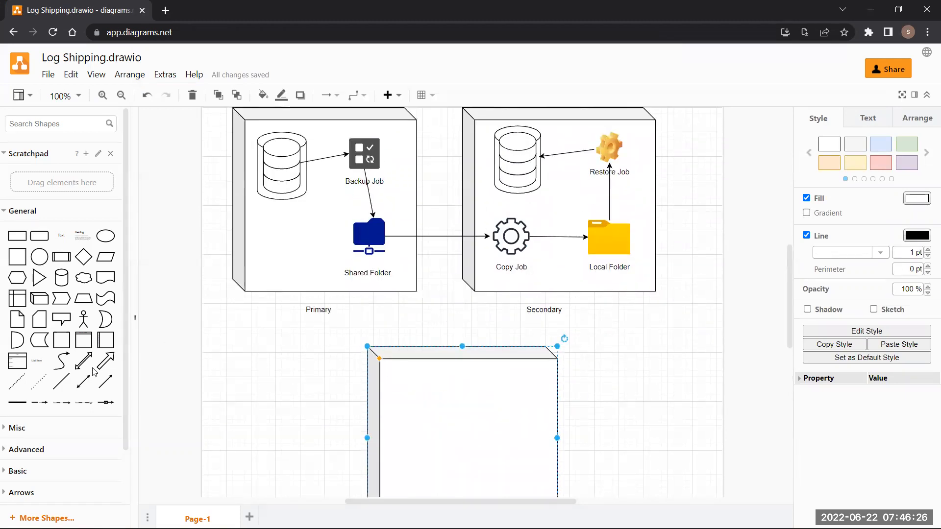
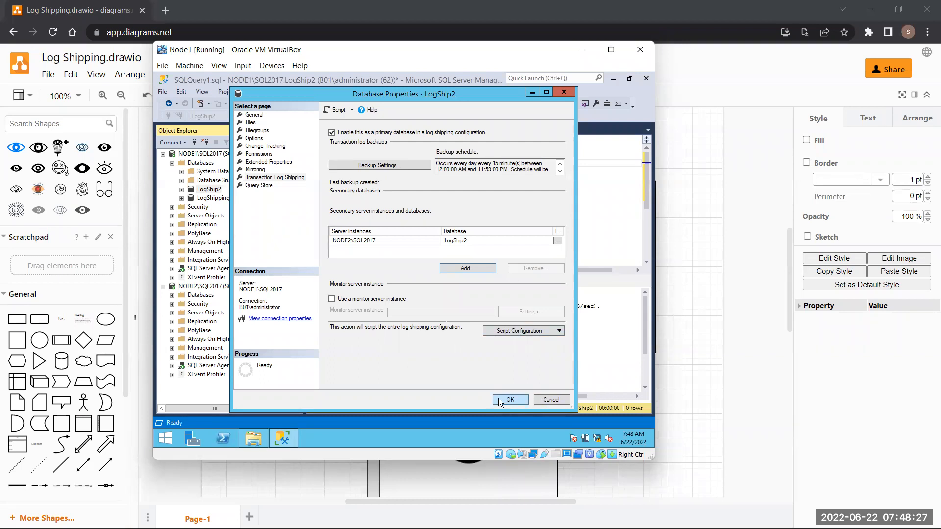
- Save the LogShip2 log shipping configuration and close the progress window once both steps succeed
click(498, 399)
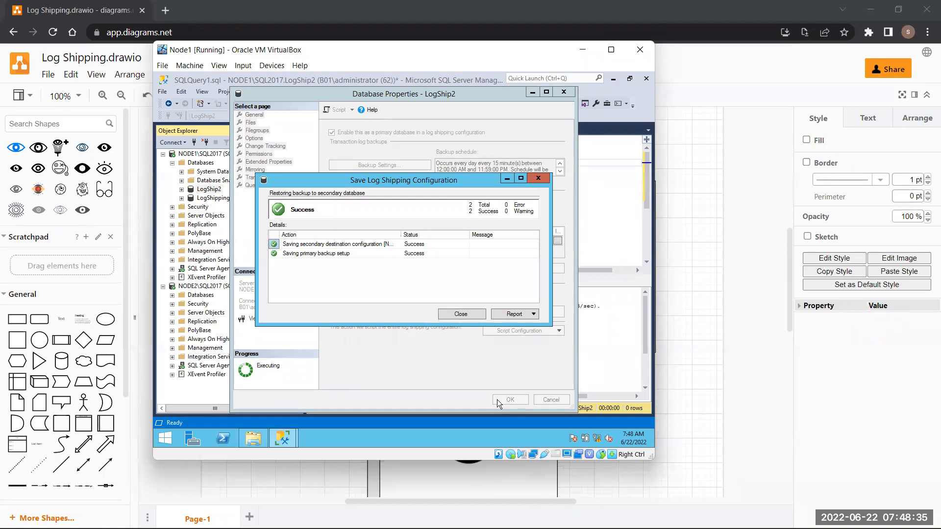
click(461, 314)
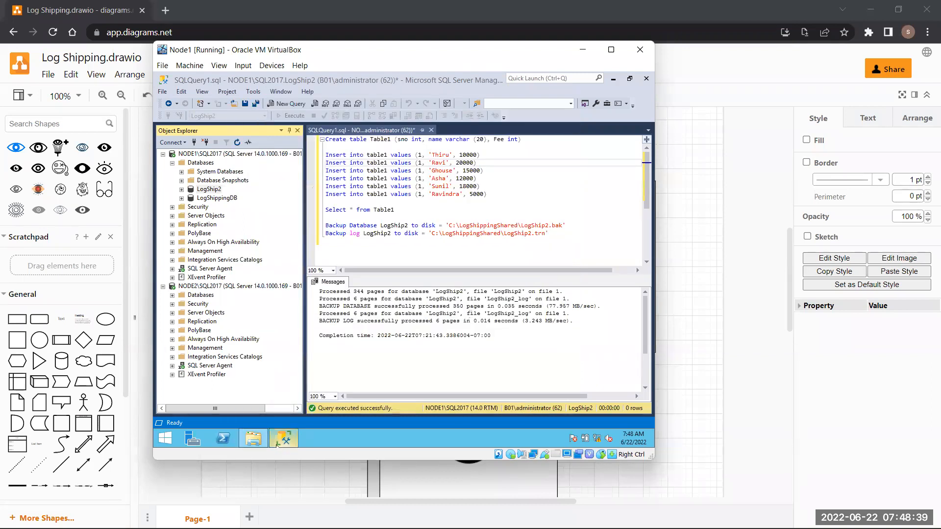
- Refresh NODE2 and NODE1 so NODE2's databases show LogShip2 and LogShippingDB in Restoring state
double_click(186, 296)
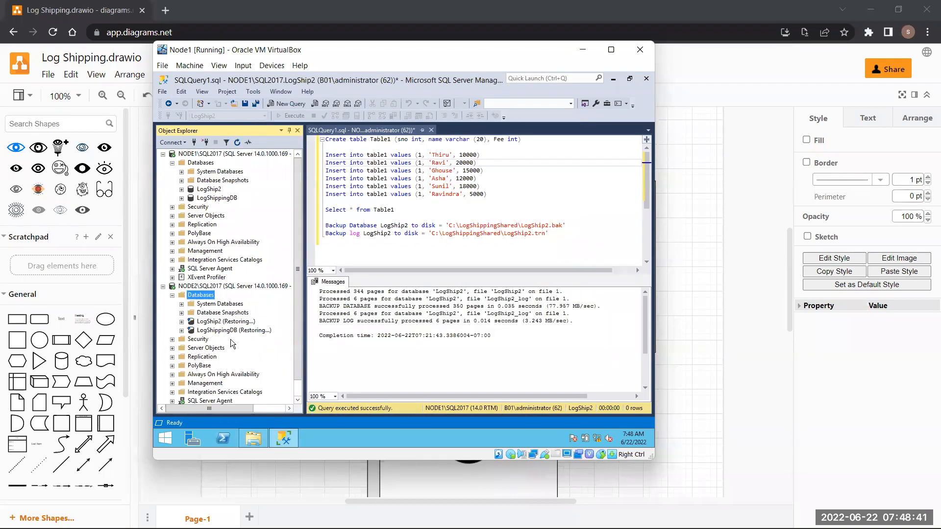
click(207, 321)
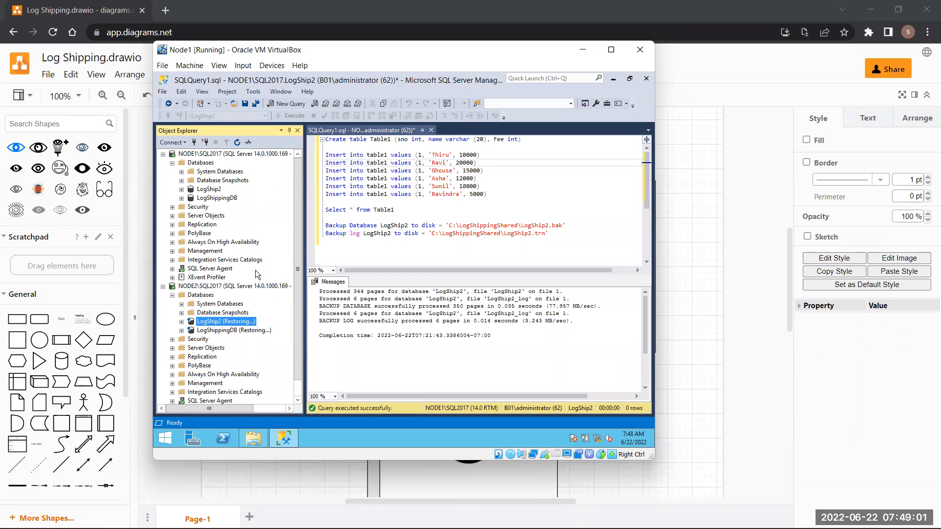
click(234, 286)
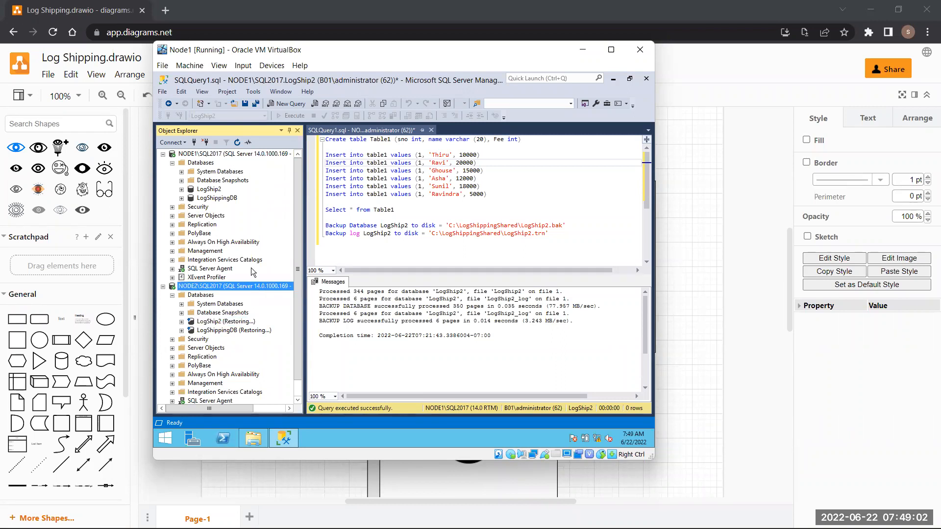
click(237, 142)
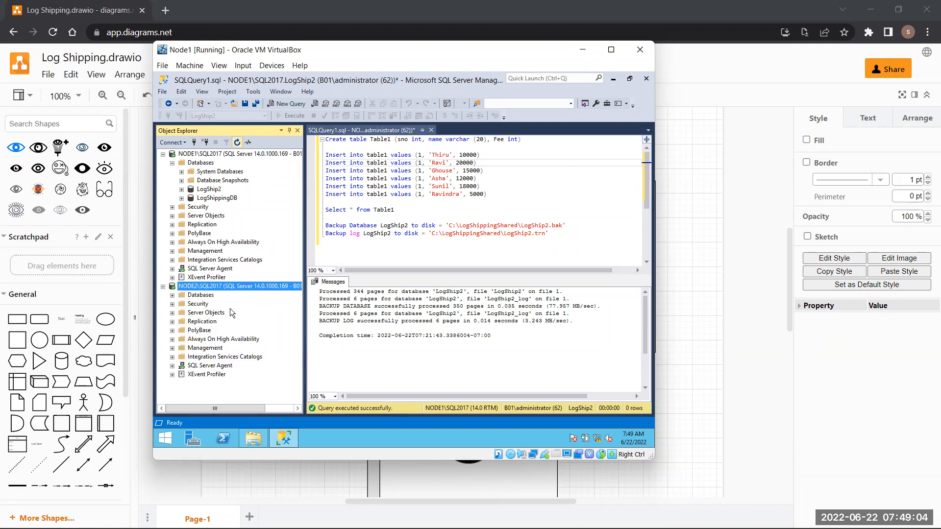
double_click(200, 295)
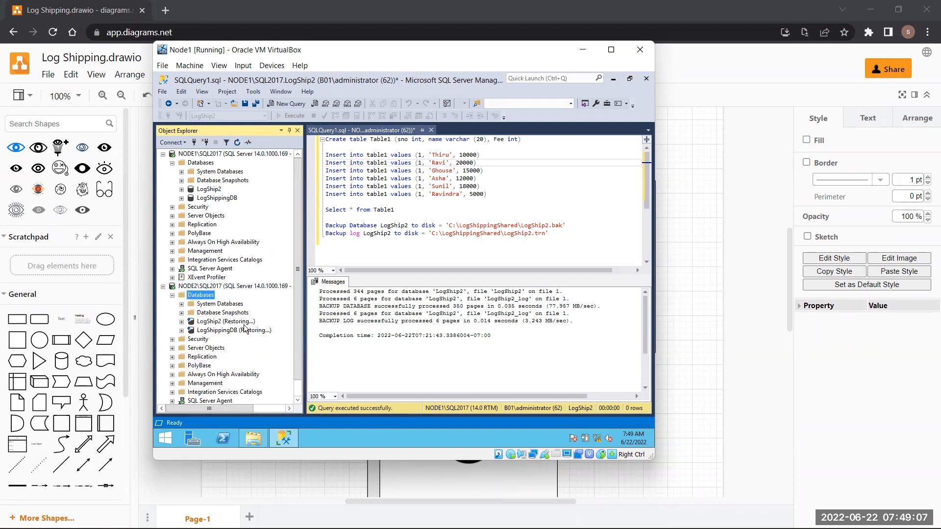
click(230, 153)
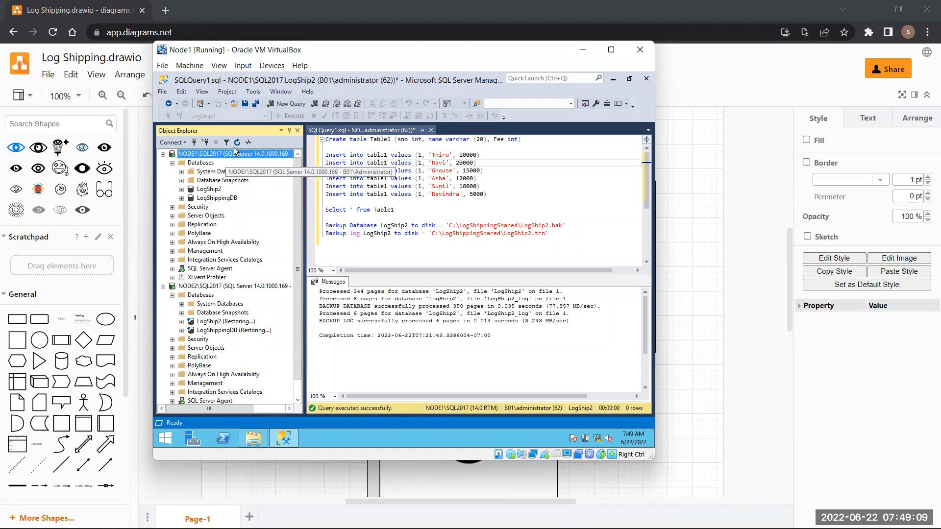
click(237, 142)
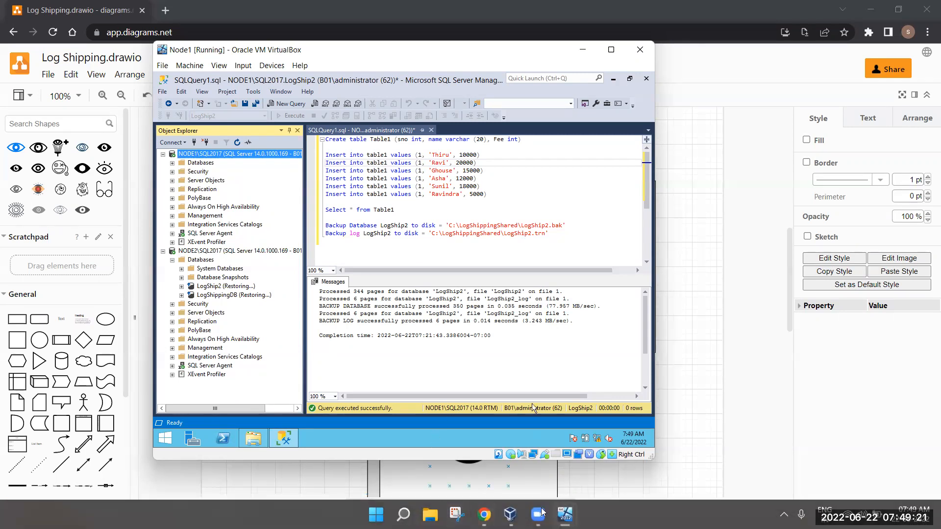
- On the Node2 VM, review the five LogShippingDB backups in C:\LogShipLocal
click(565, 515)
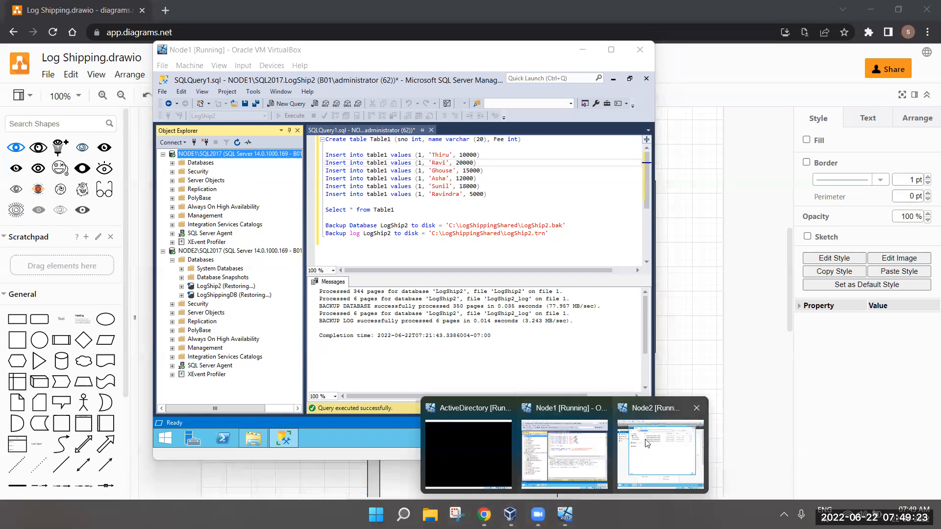
click(645, 444)
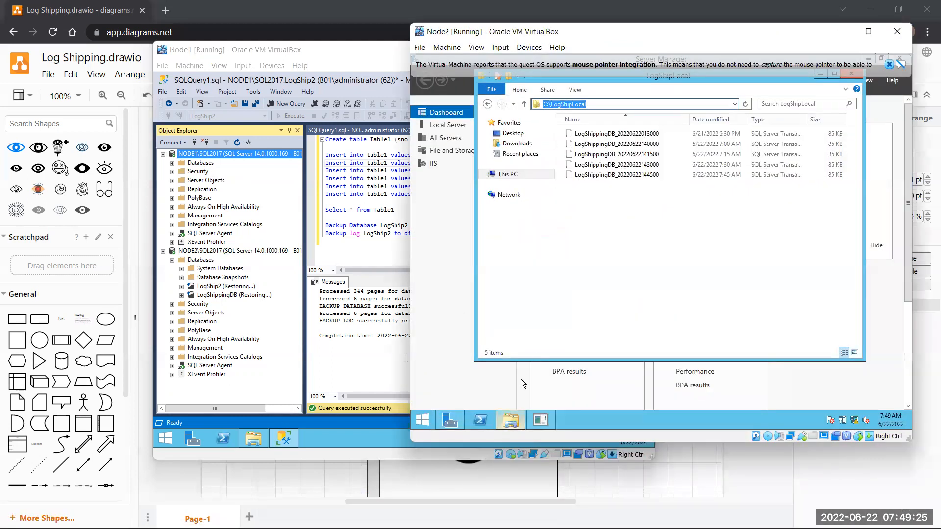
click(587, 207)
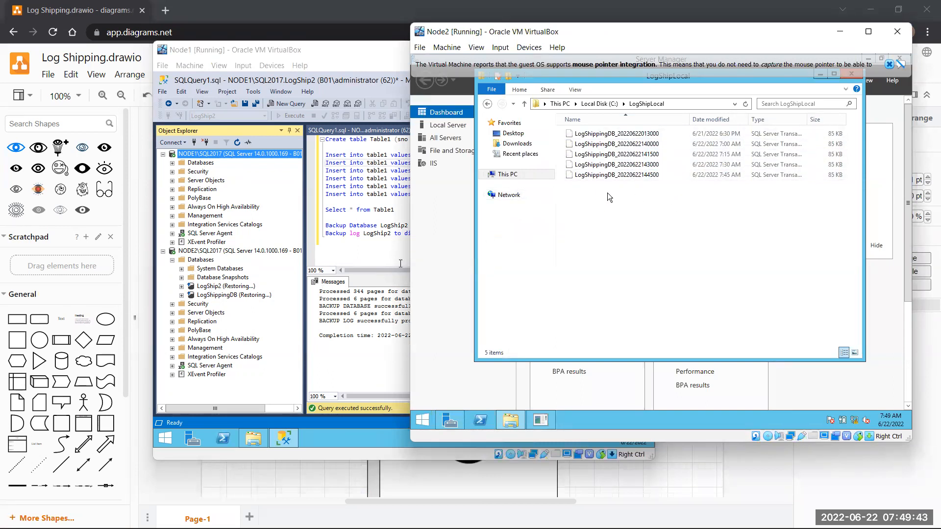
- Back on Node1, view C:\LogShippingShared with LogShip2.bak and its log backup, then minimize it
mouse_move(723, 528)
click(259, 394)
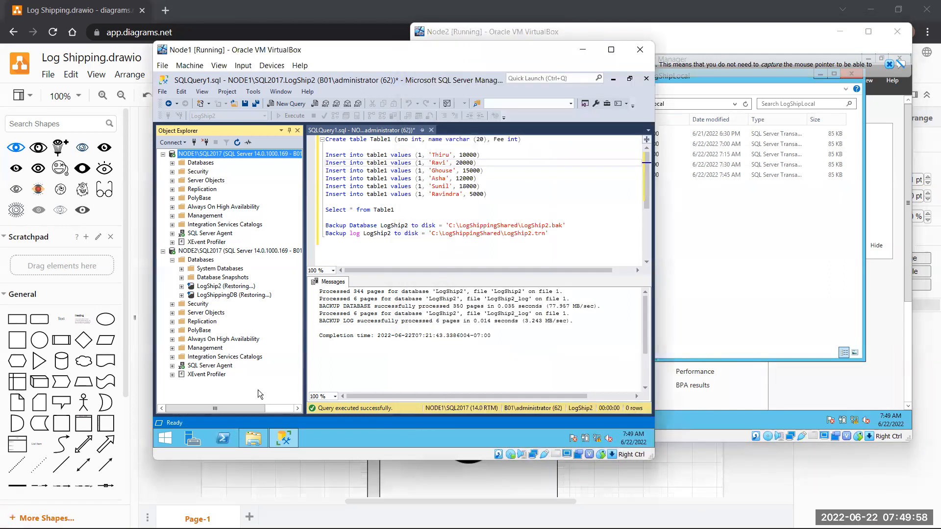
click(258, 440)
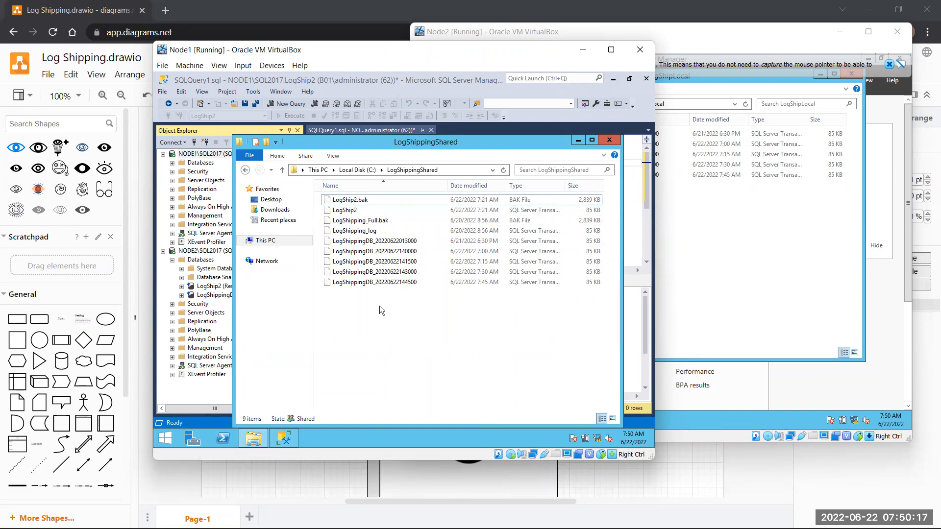
click(576, 141)
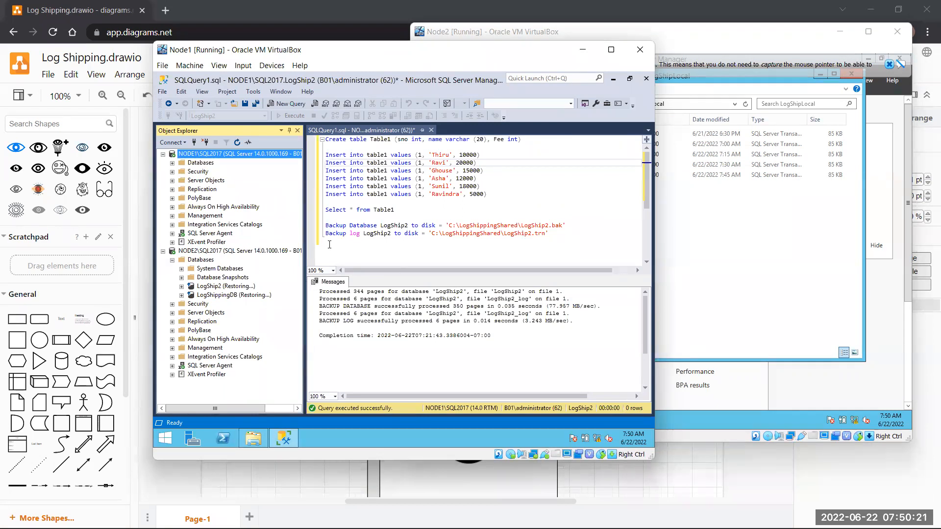
- Open NODE1's Job Activity Monitor full-screen with a widened Name column
double_click(206, 233)
double_click(213, 251)
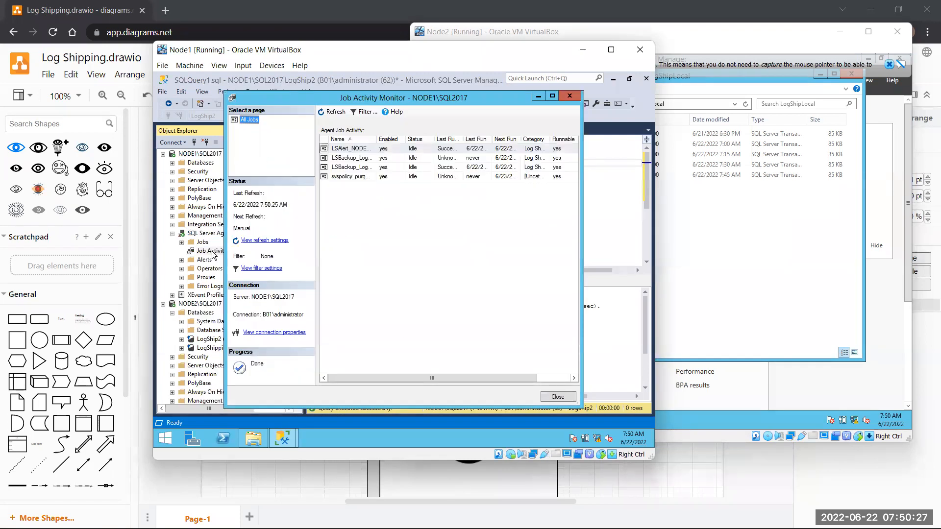
click(555, 94)
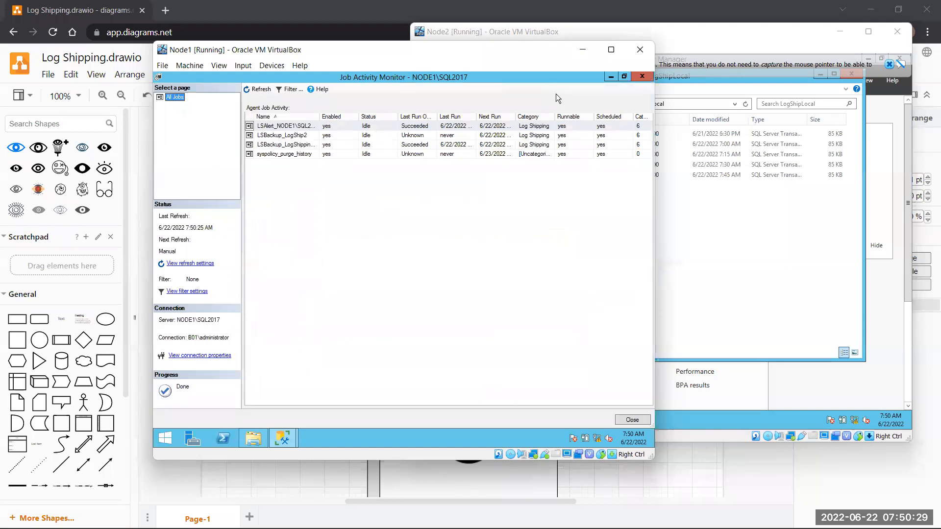
click(319, 117)
drag(319, 117, 349, 117)
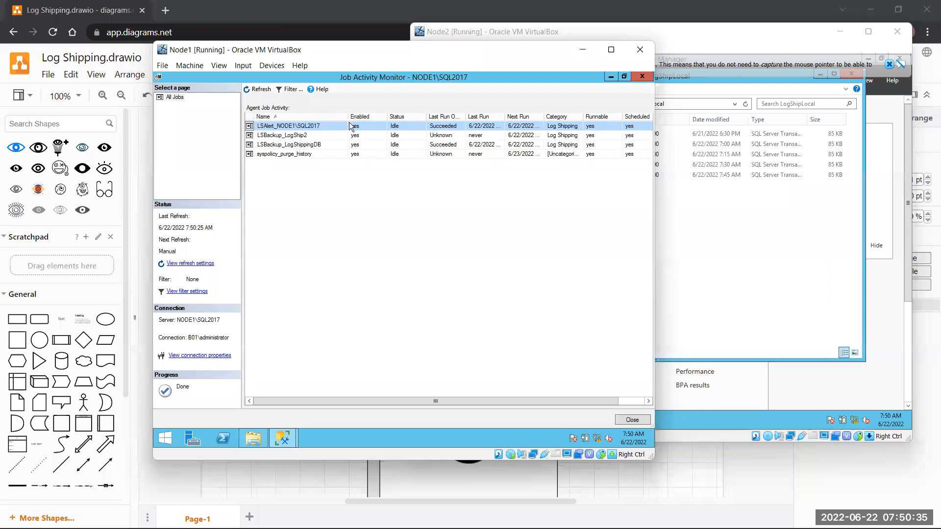
- Check that LSBackup_LogShip2 is idle with last run 'never', then close the monitor
click(299, 136)
click(304, 126)
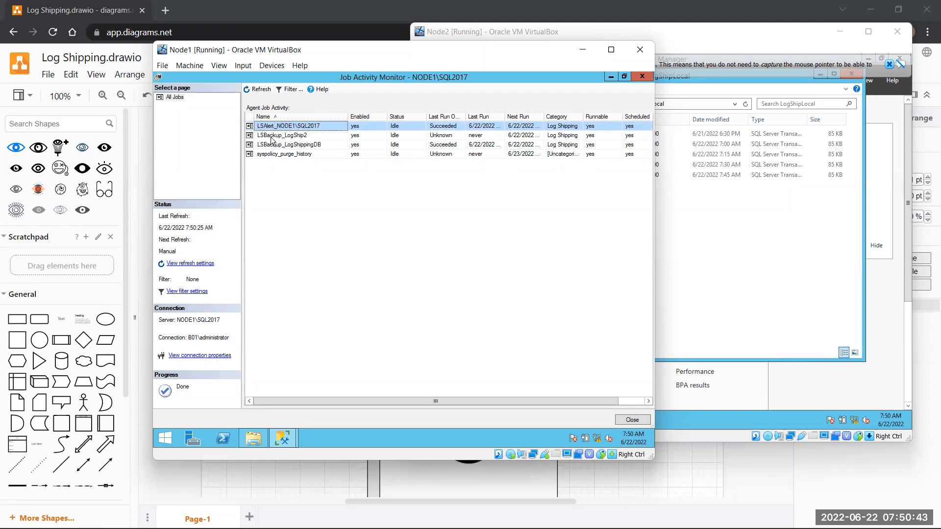
click(320, 135)
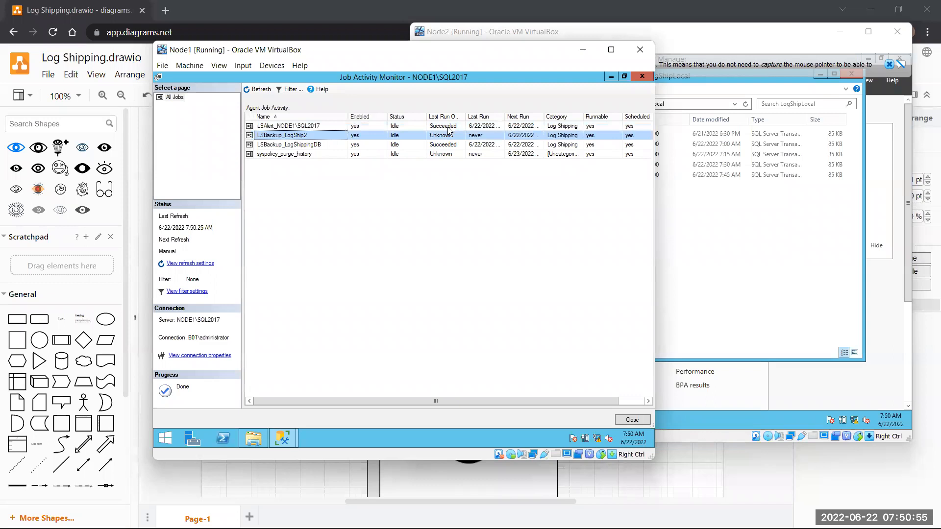
click(276, 127)
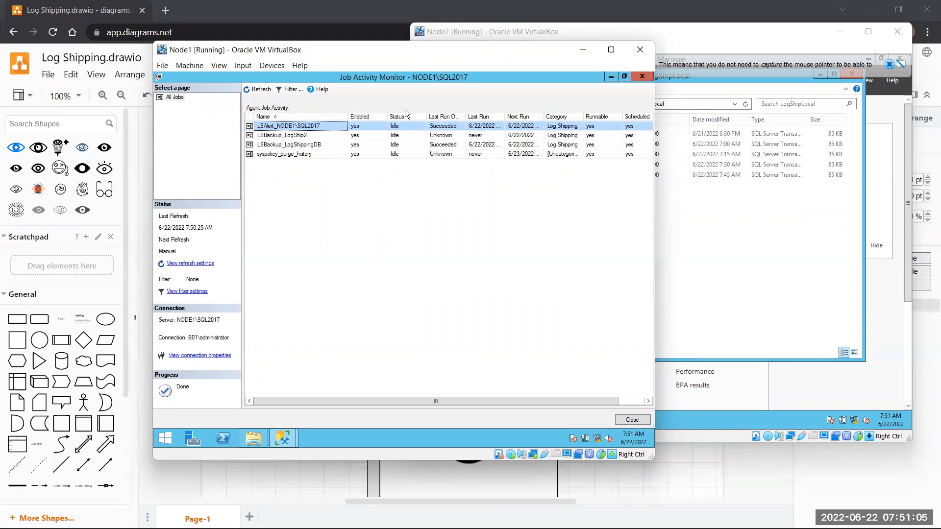
click(327, 135)
click(496, 136)
click(454, 138)
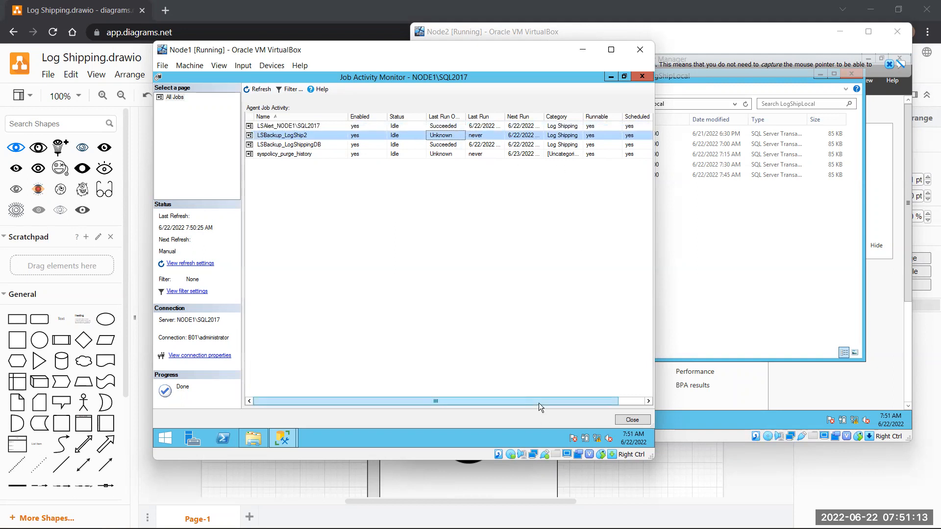
drag(539, 403, 514, 404)
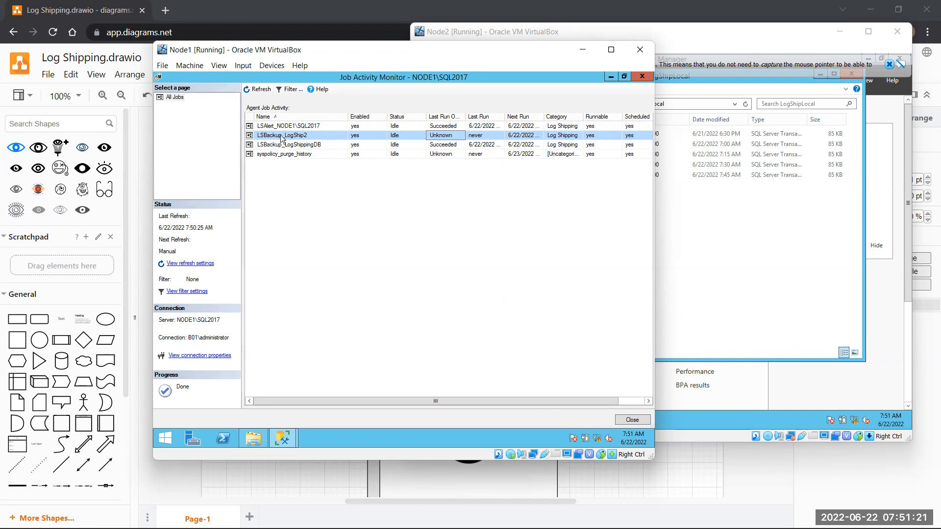
drag(525, 400, 620, 391)
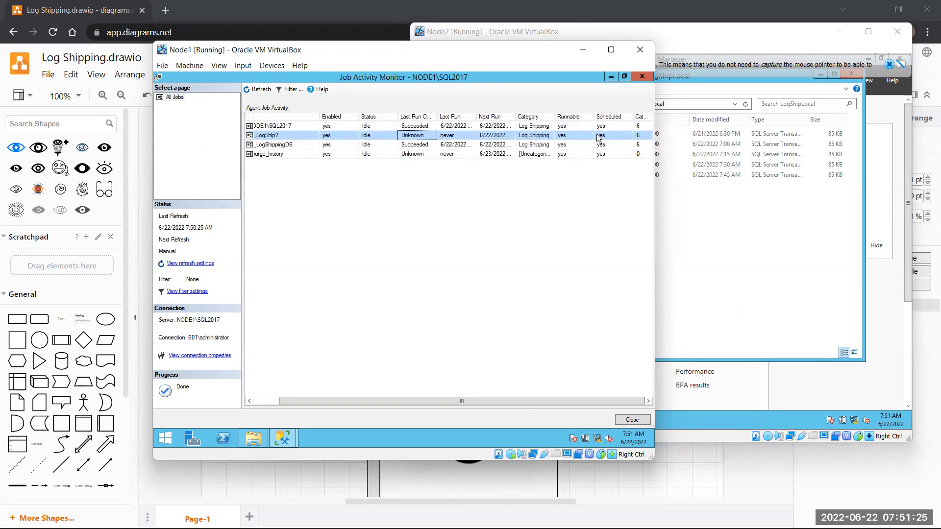
click(641, 76)
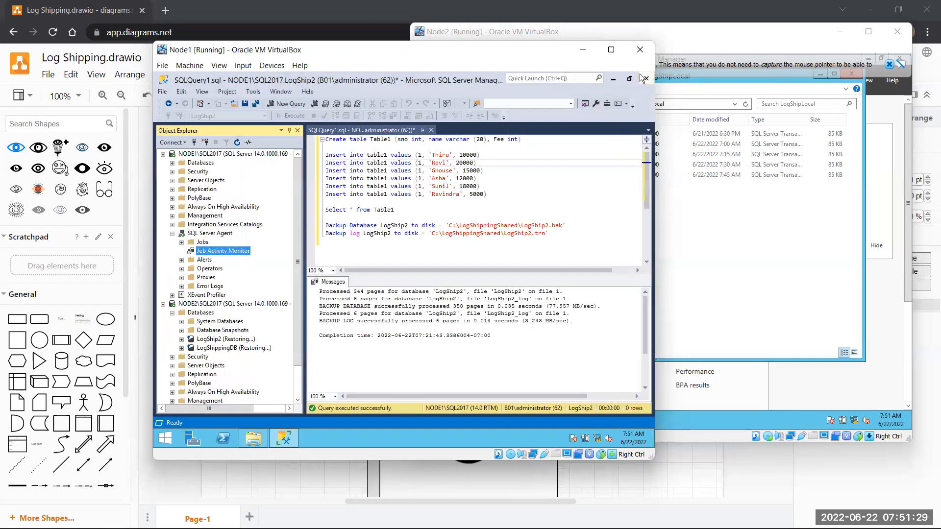
- Expand NODE1's agent jobs and select LSBackup_LogShip2
double_click(201, 242)
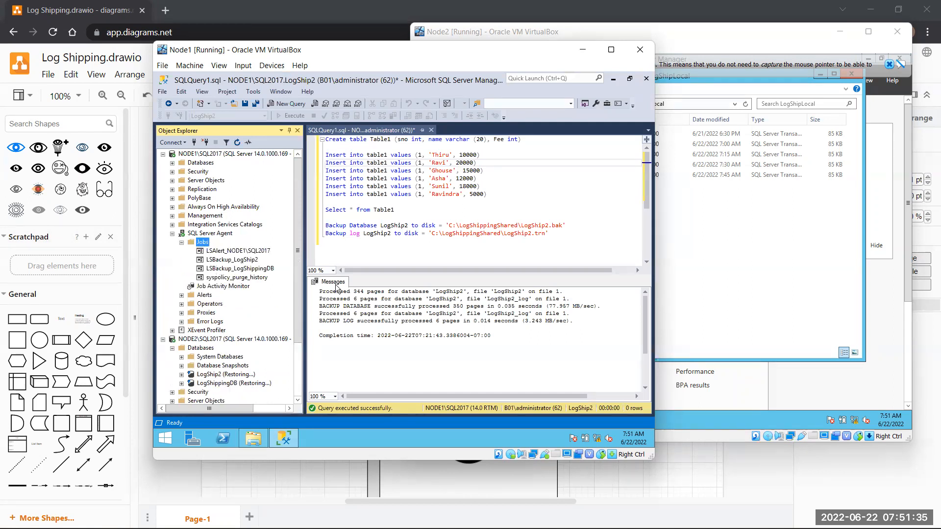
click(222, 261)
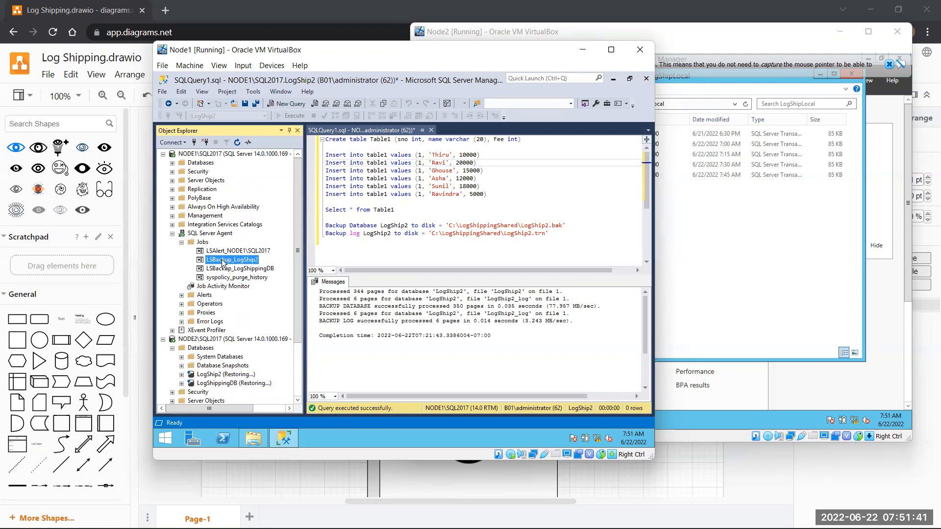
scroll(222, 261, down, 3)
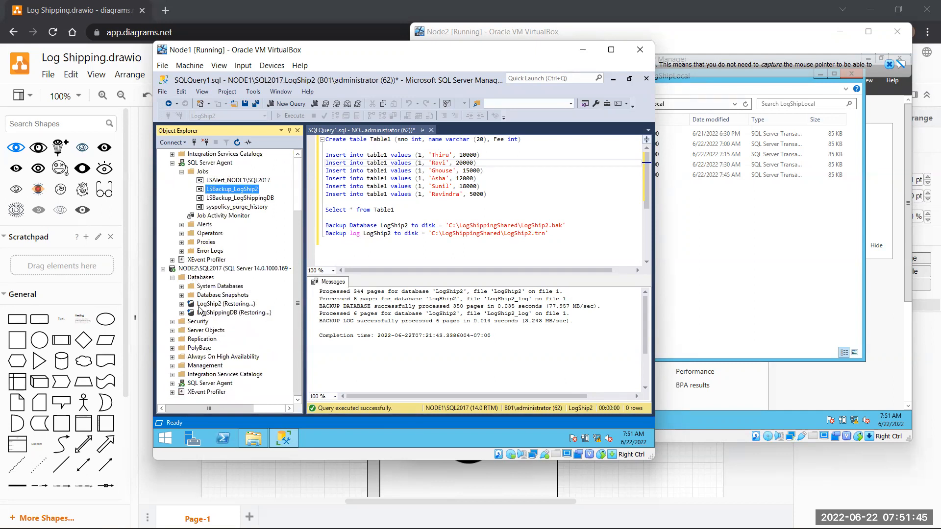
- List NODE2's LSAlert, LSCopy and LSRestore jobs, select LSCopy, then bring the draw.io diagram forward
double_click(207, 385)
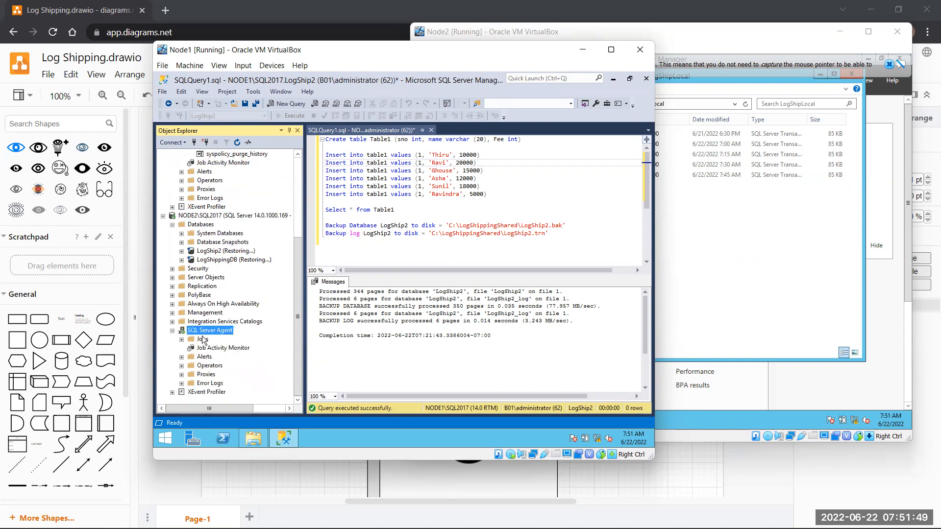
double_click(205, 342)
scroll(260, 347, down, 2)
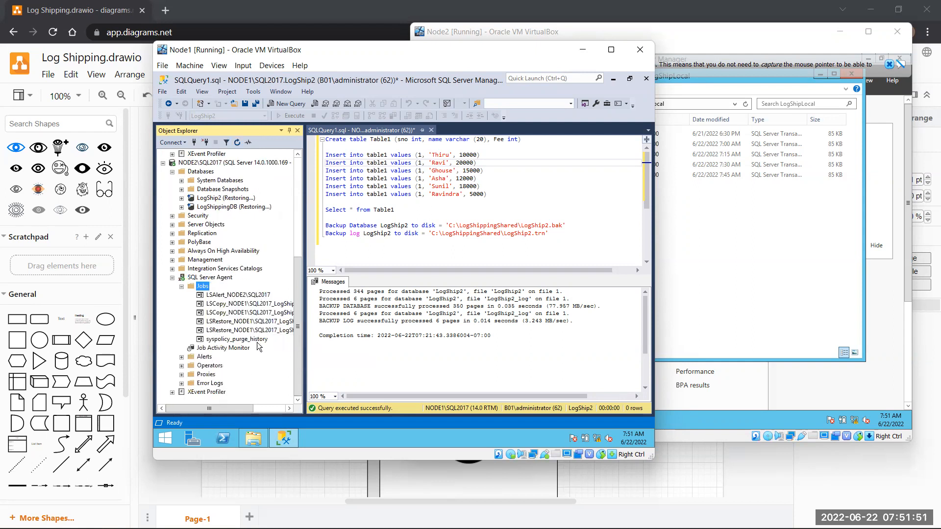
drag(251, 408, 310, 410)
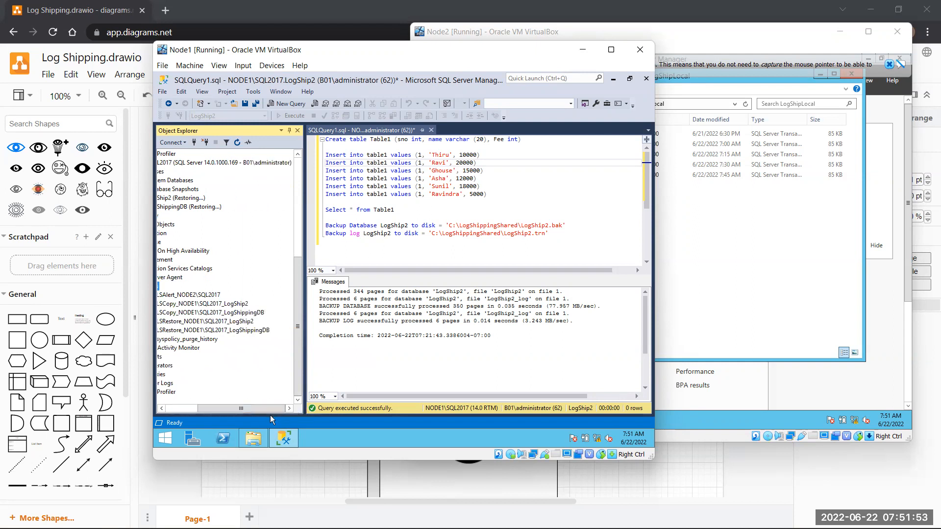
click(234, 304)
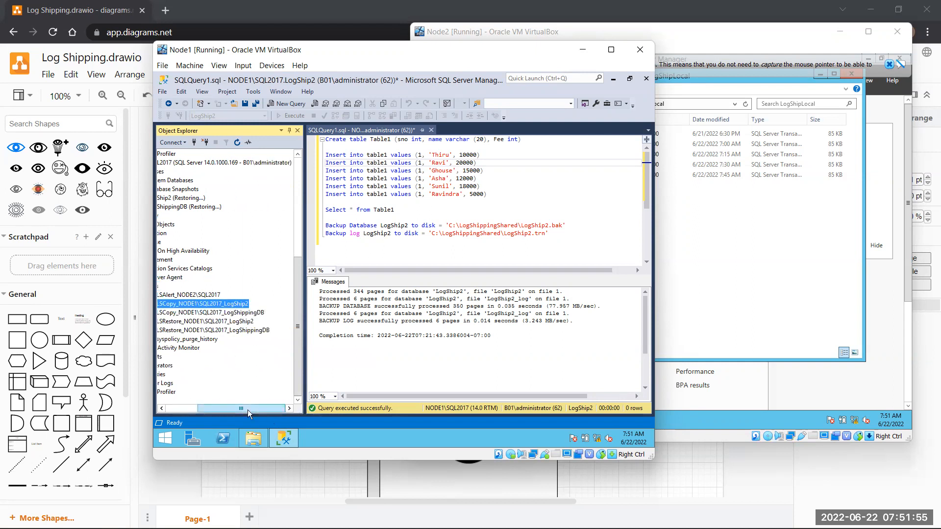
drag(248, 410, 228, 415)
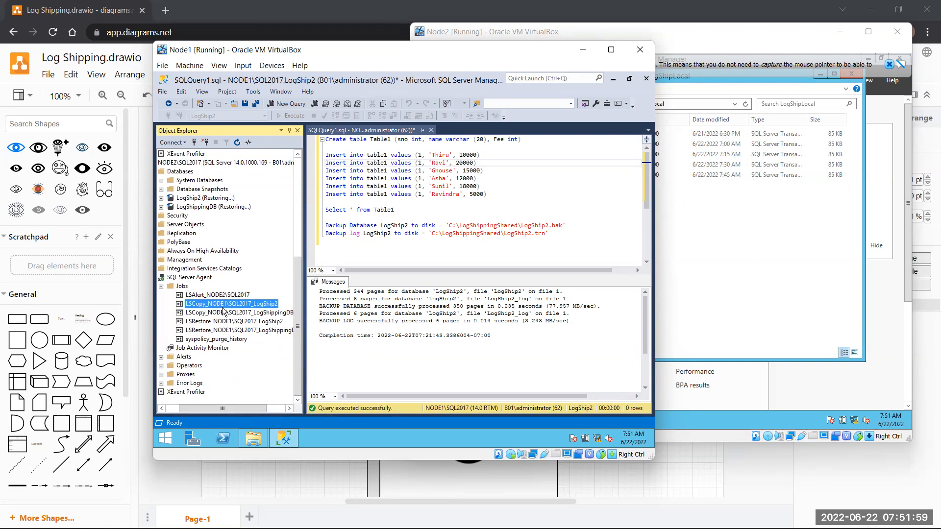
click(662, 462)
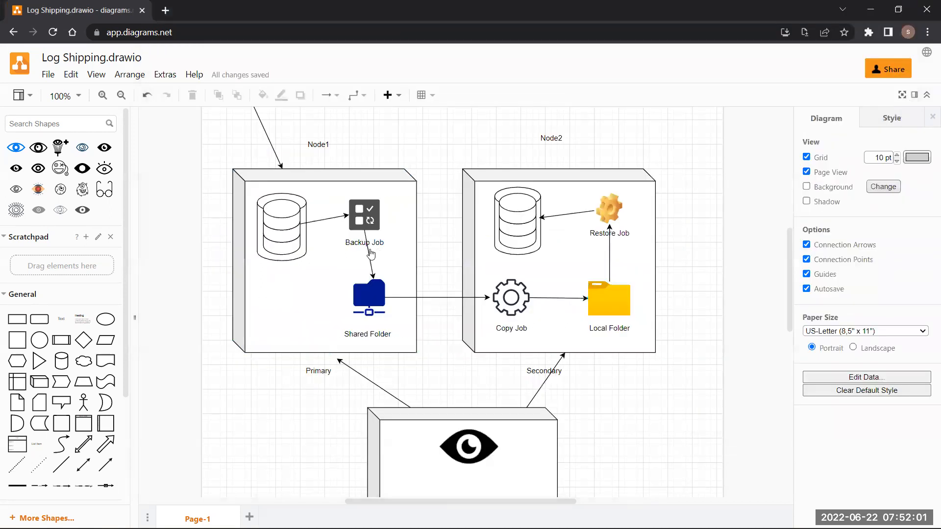
- Point out the Backup Job, Copy Job and Restore Job shapes in the diagram
click(362, 219)
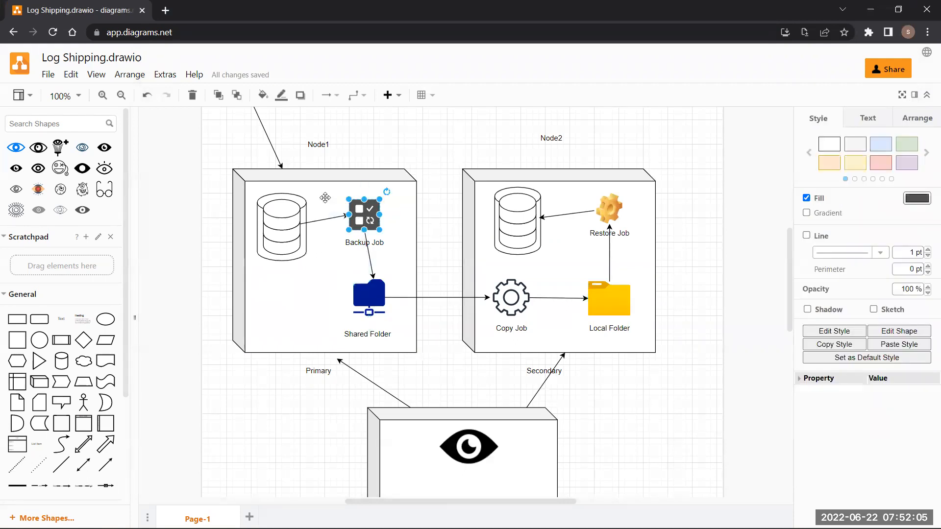
click(513, 289)
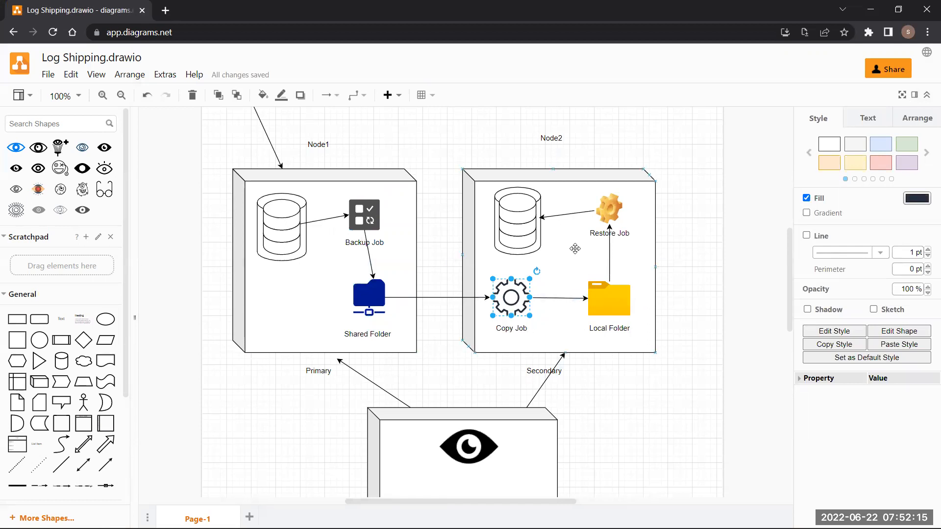
click(612, 216)
click(510, 302)
- Switch back to the Node1 virtual machine from the taskbar preview
mouse_move(460, 526)
mouse_move(565, 515)
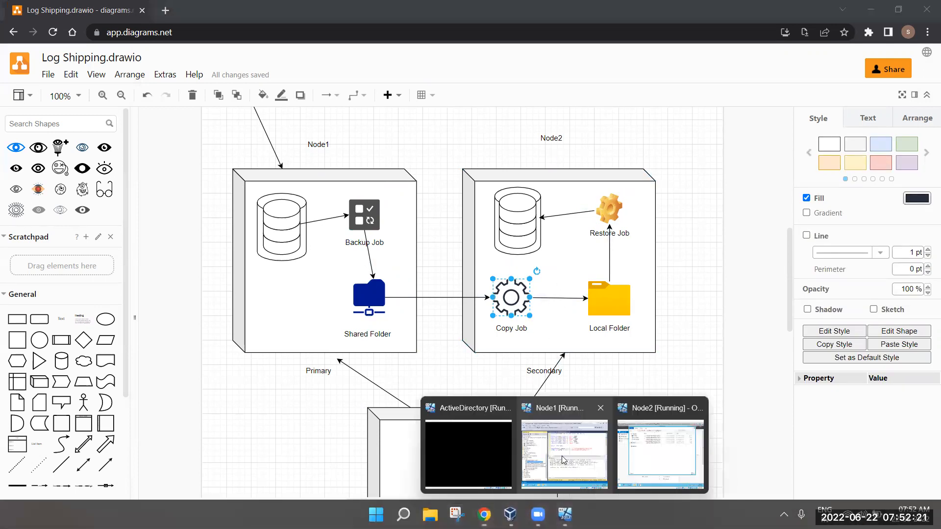
click(566, 445)
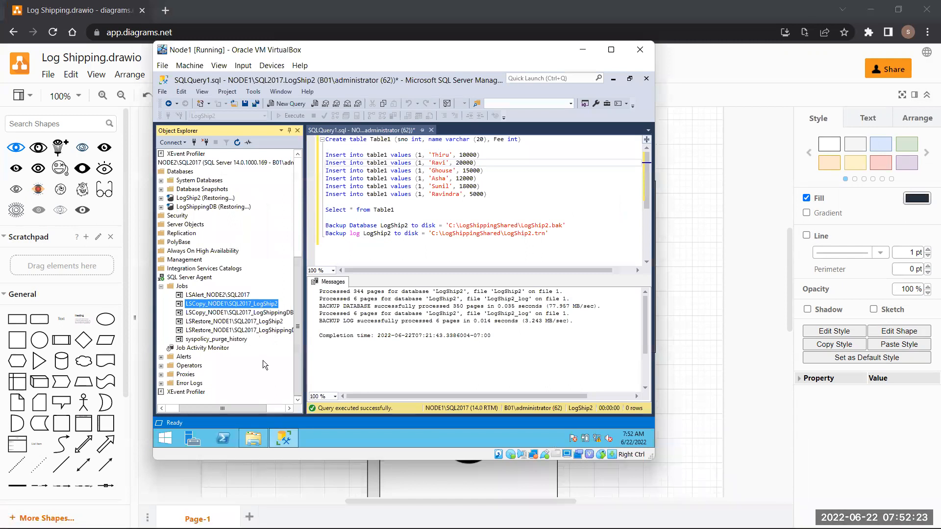
click(278, 322)
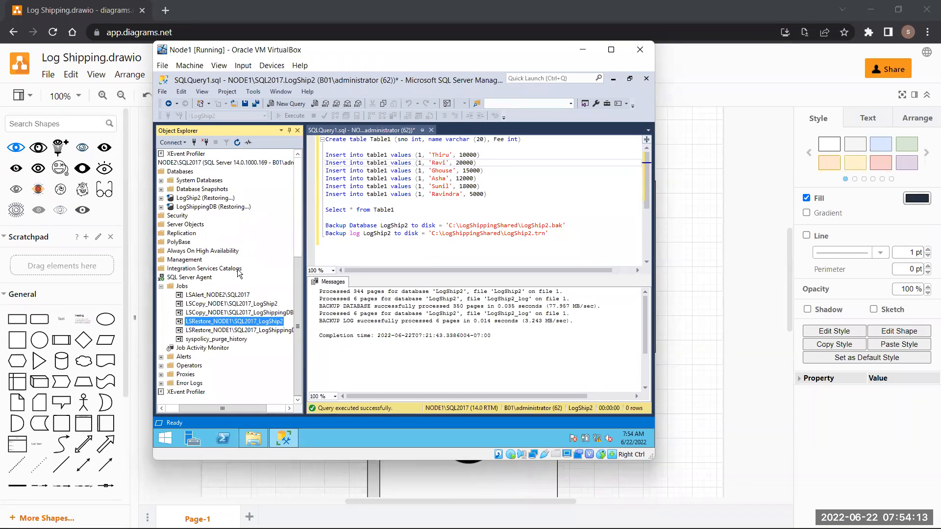
scroll(224, 269, up, 4)
scroll(223, 271, up, 3)
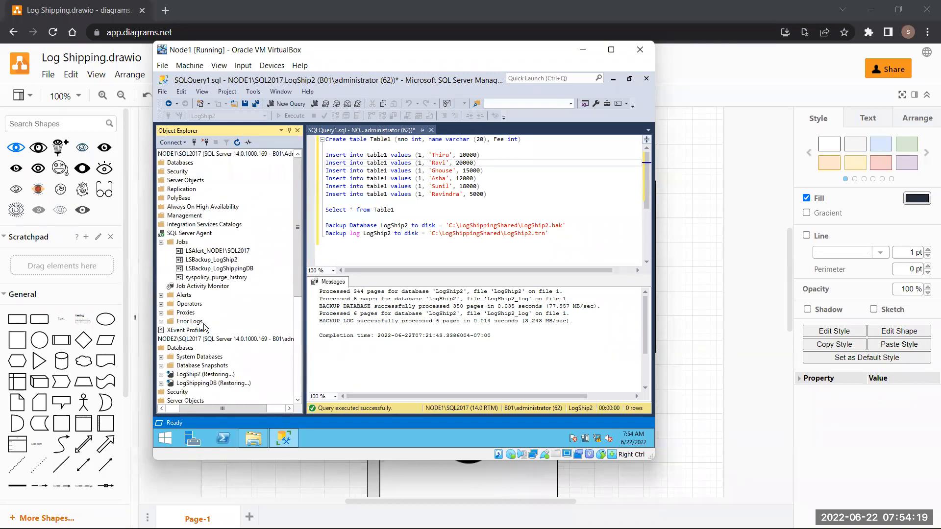
- Expand NODE1 Databases > System Databases > msdb > Tables > System Tables to reveal the log_shipping tables
drag(239, 410, 176, 416)
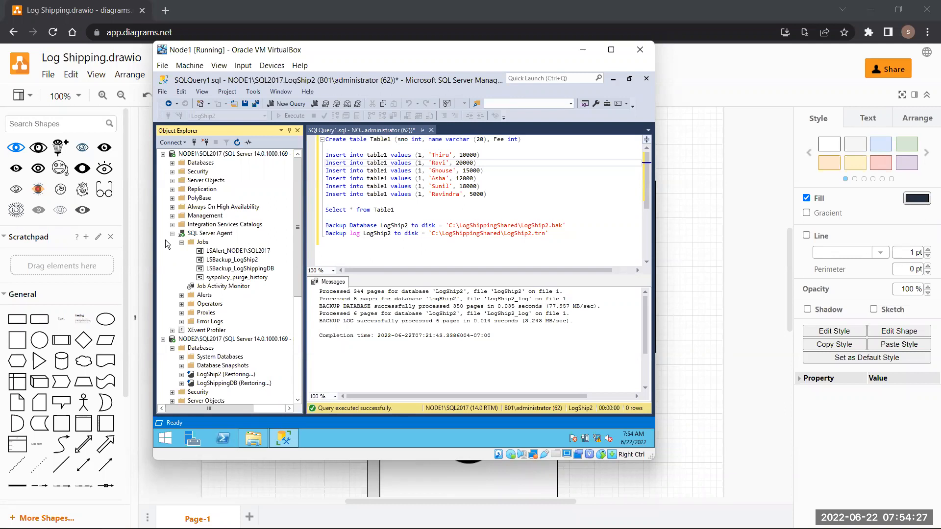
double_click(201, 162)
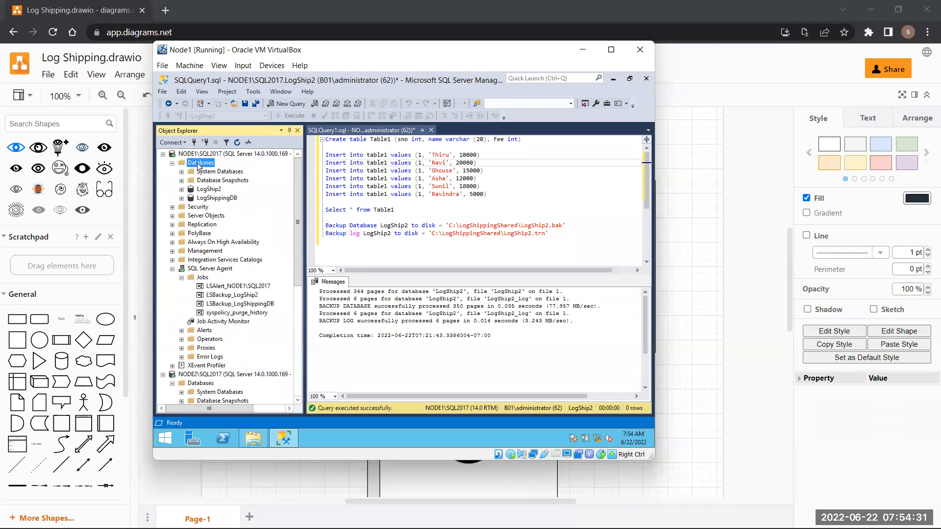
double_click(210, 171)
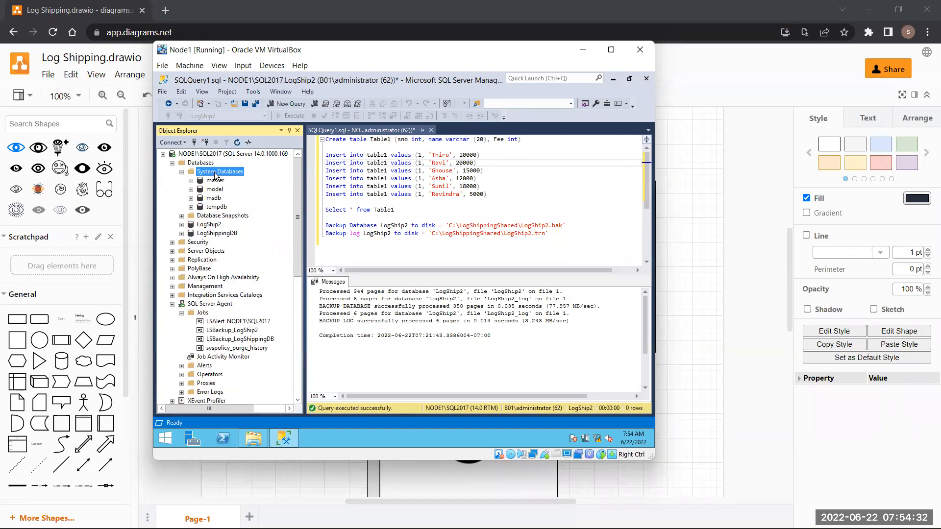
double_click(213, 198)
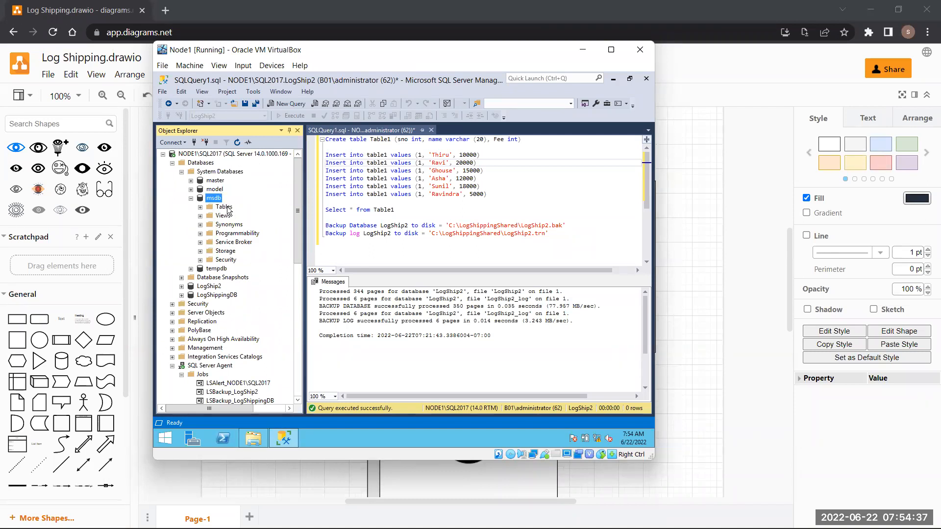
double_click(226, 208)
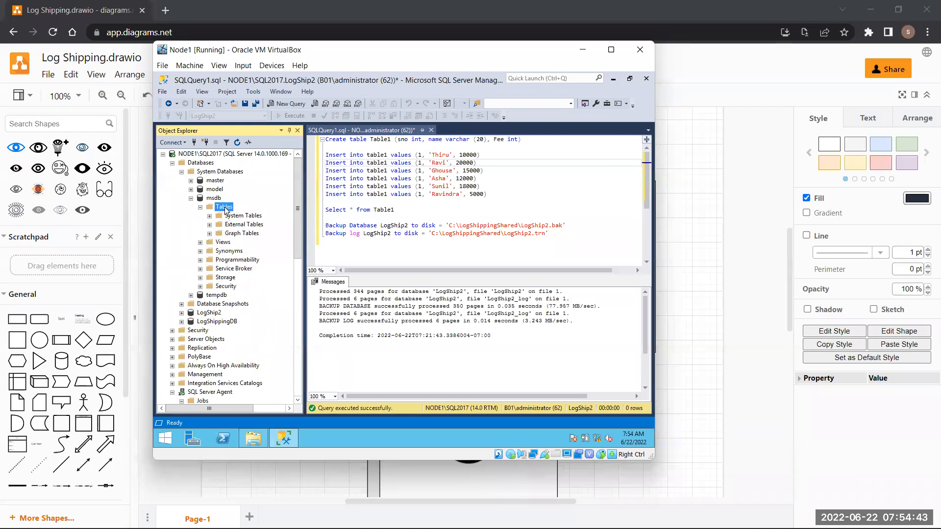
double_click(235, 216)
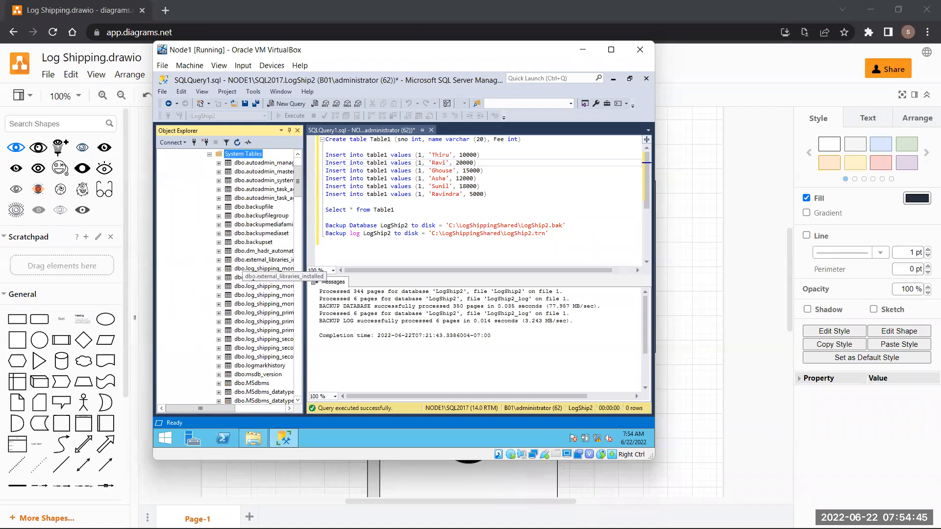
drag(202, 407, 222, 412)
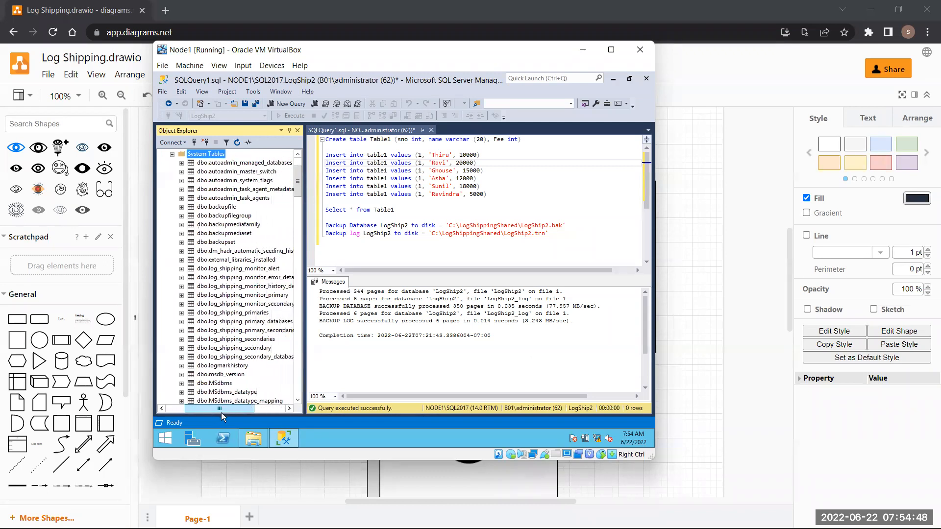
click(229, 269)
click(235, 278)
click(238, 287)
click(240, 296)
click(240, 305)
click(239, 313)
click(238, 322)
click(237, 330)
click(236, 339)
click(232, 356)
click(231, 348)
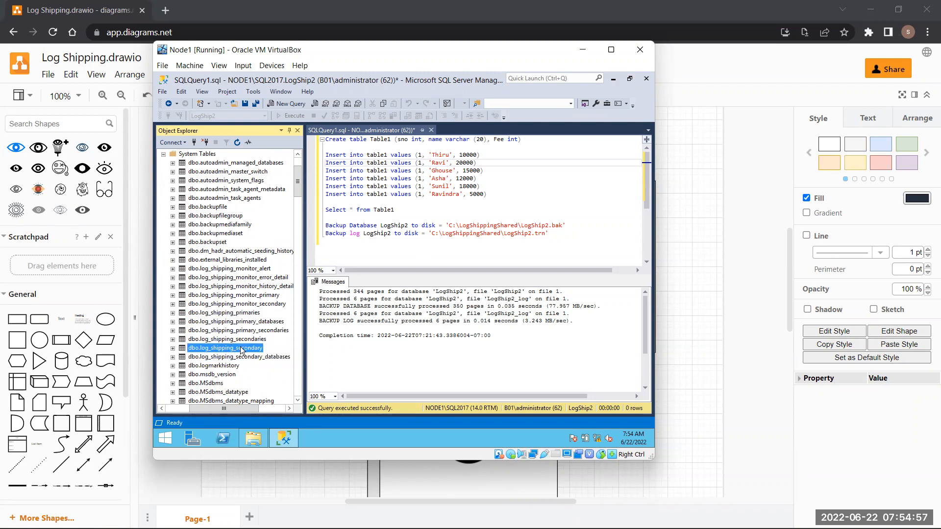
click(235, 366)
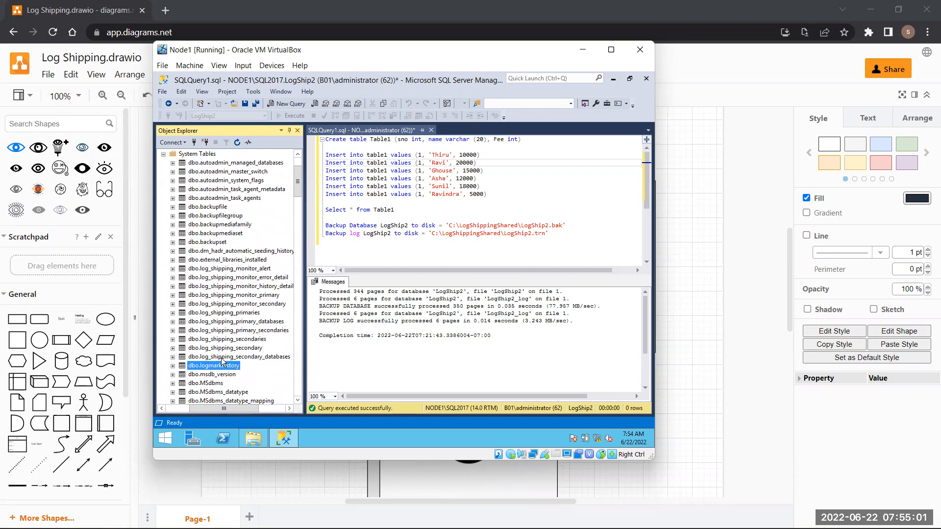
click(221, 358)
click(221, 348)
click(220, 340)
click(220, 330)
click(220, 322)
click(222, 313)
click(224, 305)
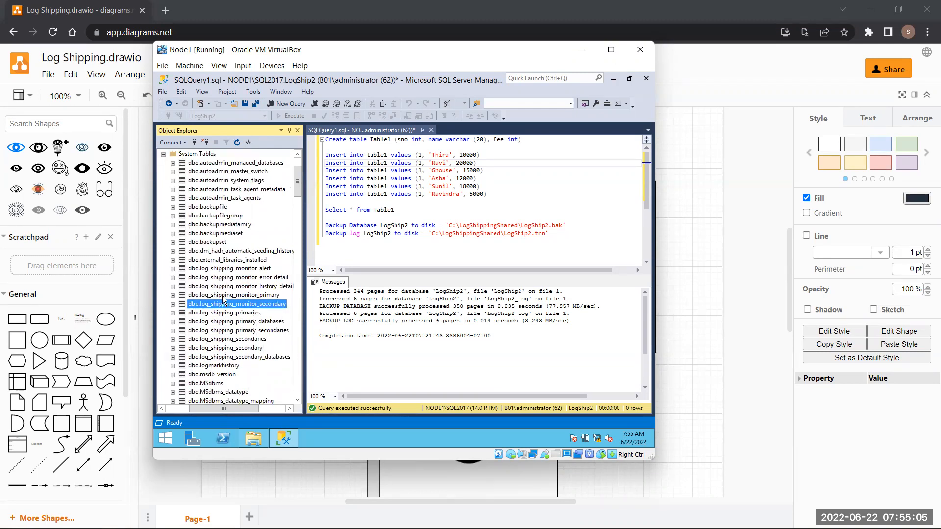
click(229, 296)
click(227, 287)
click(224, 278)
click(223, 270)
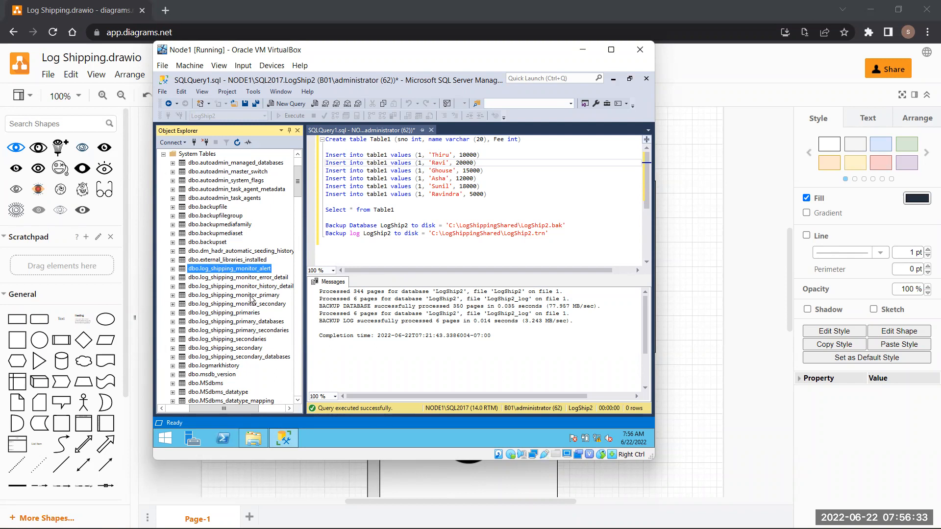
- Run Select Top 1000 Rows on dbo.log_shipping_primary_databases
click(269, 324)
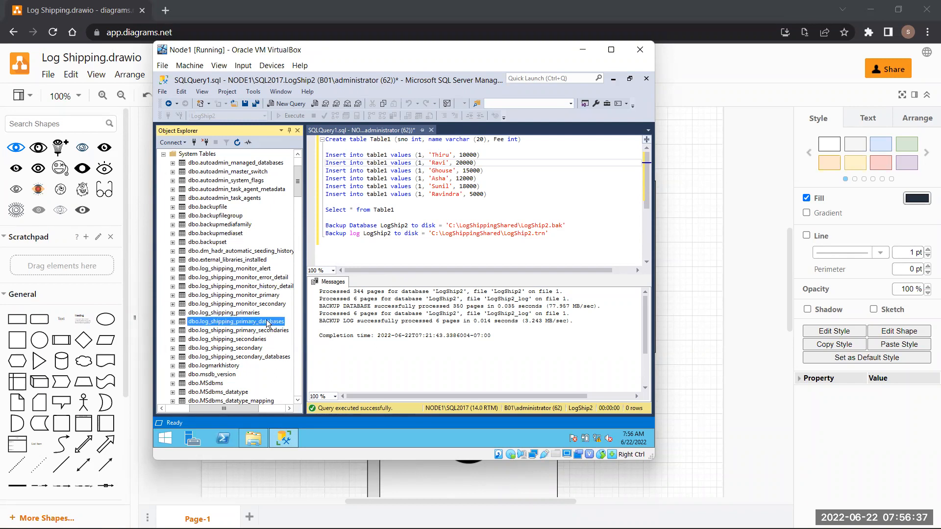
right_click(268, 323)
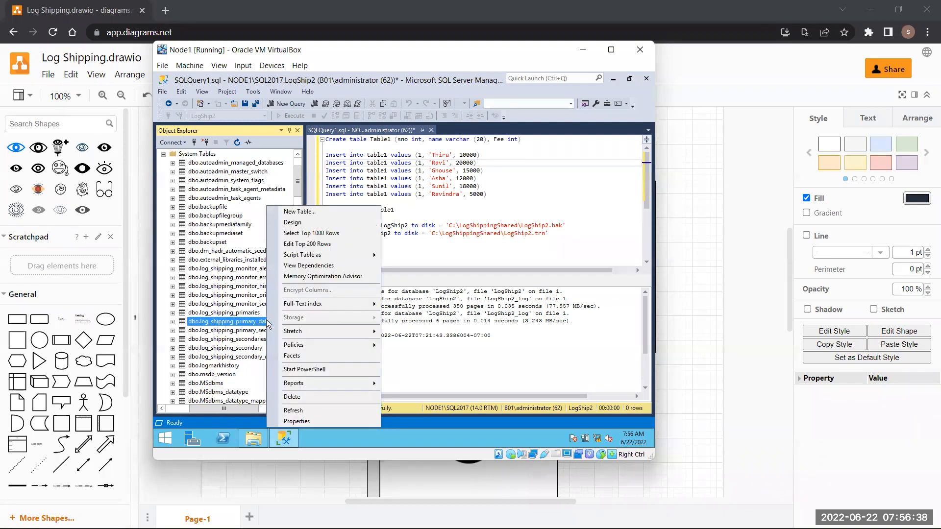
click(308, 235)
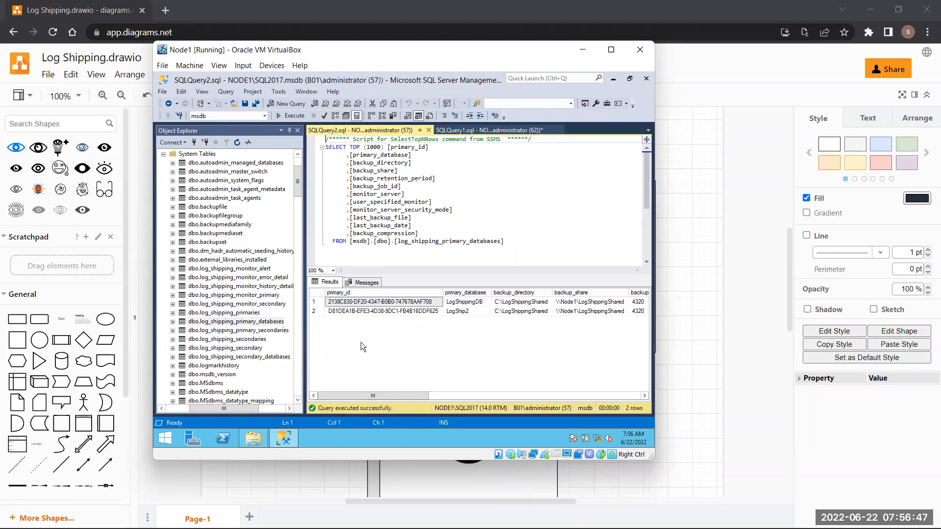
- Inspect LogShip2's backup directory, share and 4320 retention period in the results
click(467, 311)
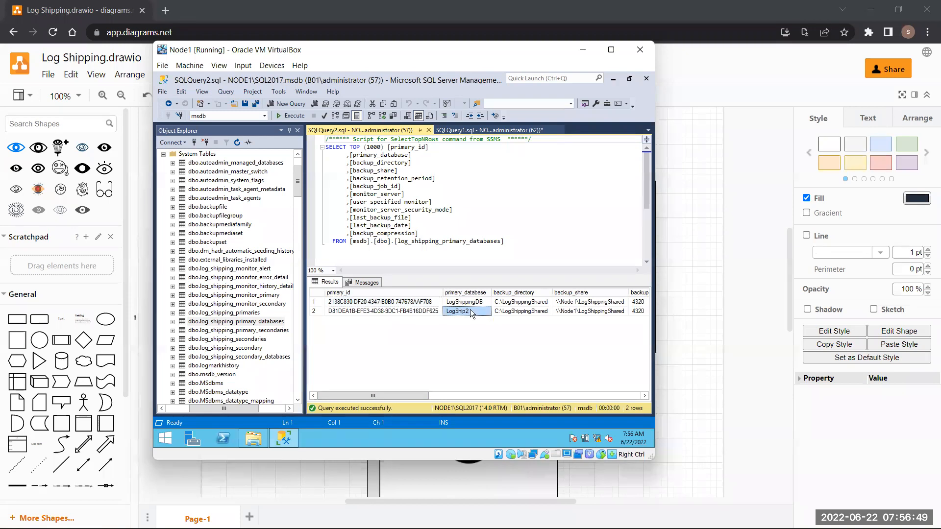
click(470, 303)
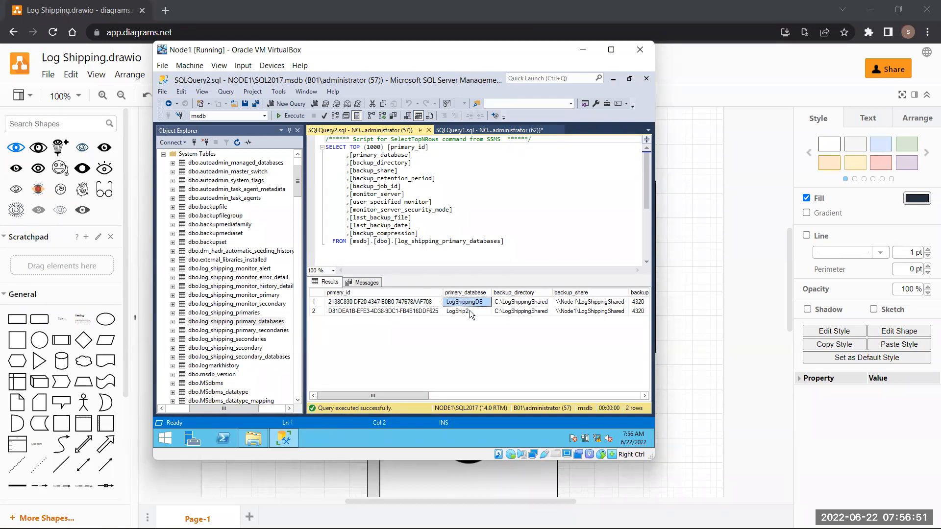
click(470, 313)
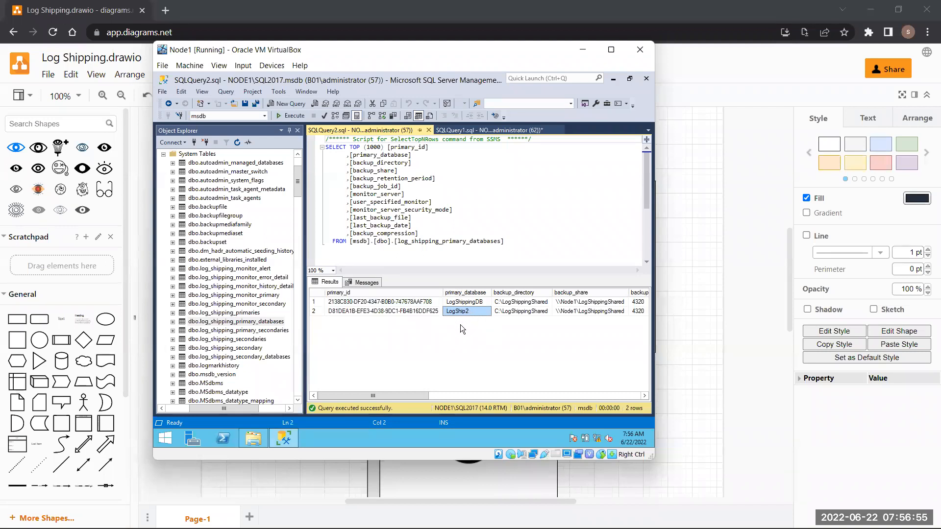
click(533, 313)
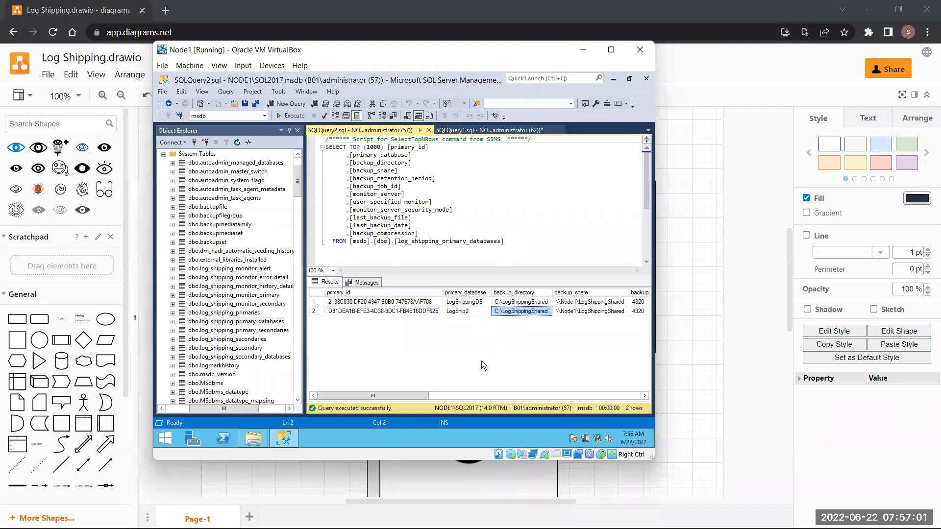
click(592, 312)
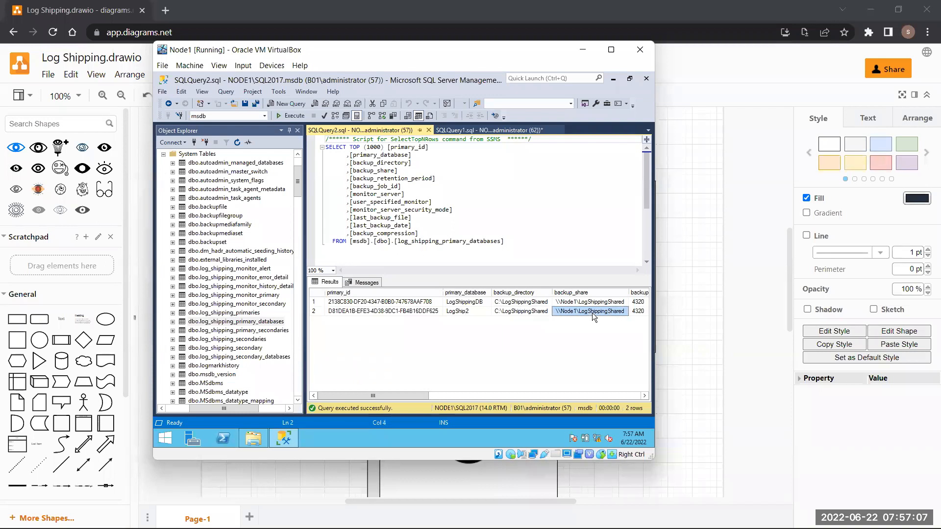
drag(419, 393, 481, 395)
click(496, 309)
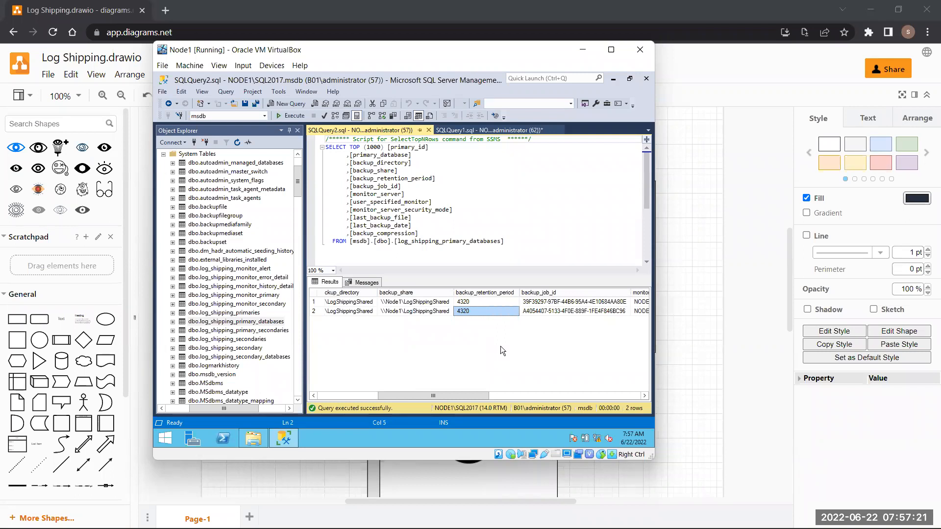
key(super)
text(cal)
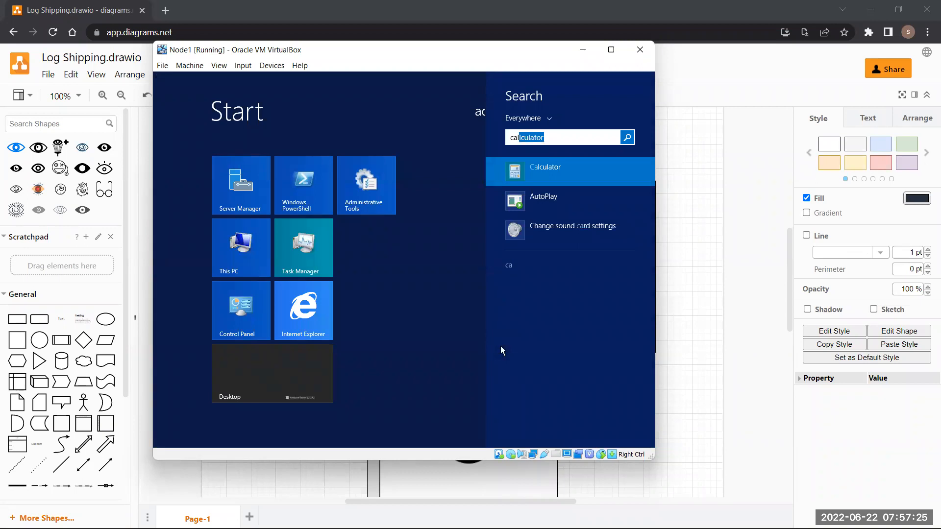
key(Return)
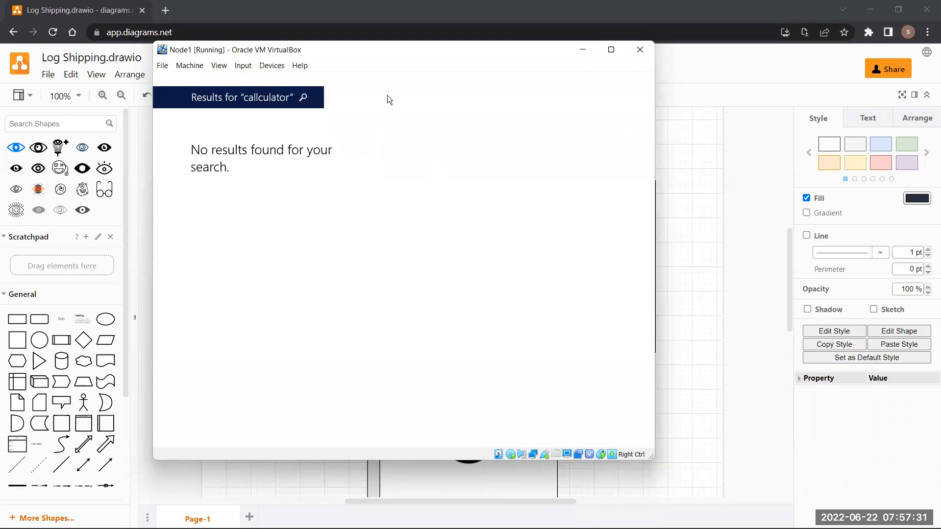
key(super)
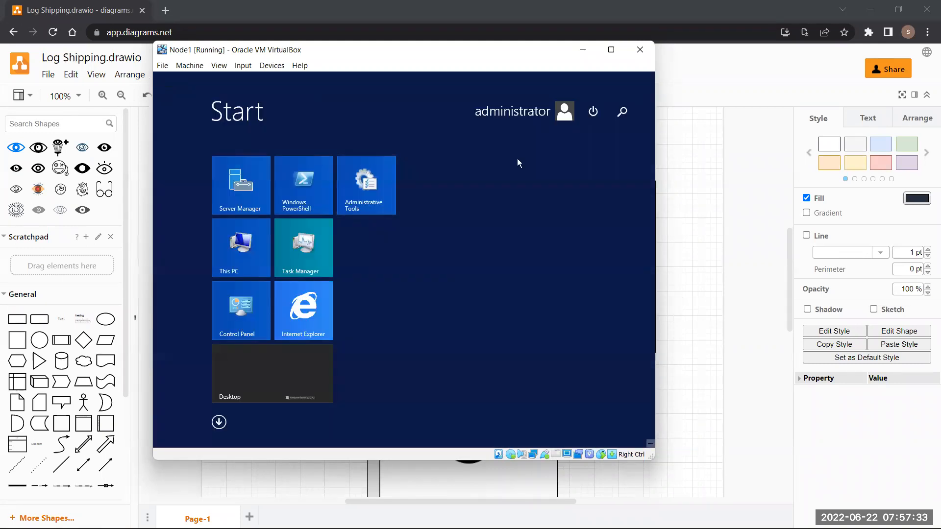
click(277, 366)
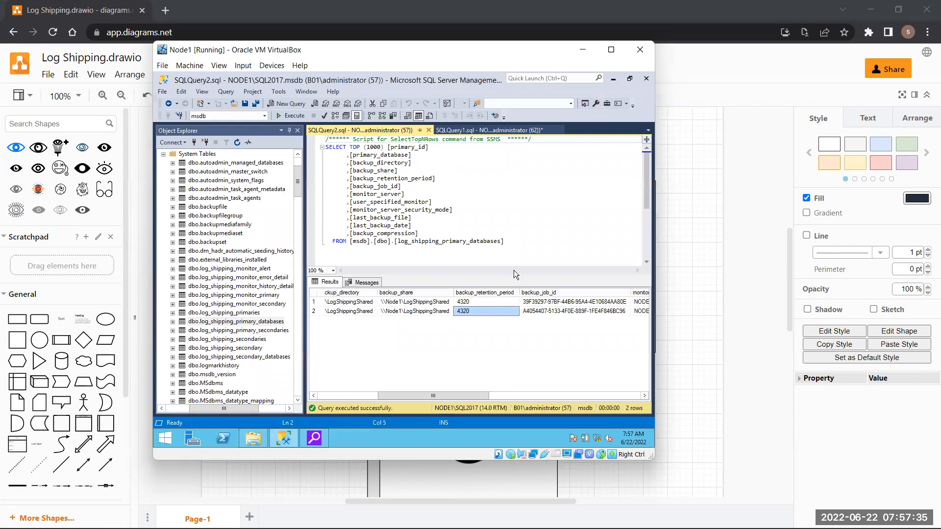
mouse_move(323, 441)
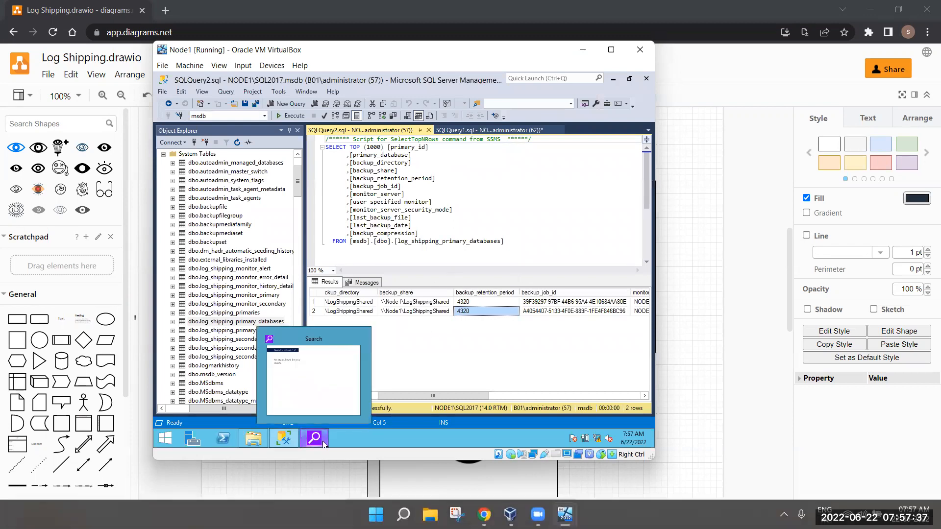
click(376, 515)
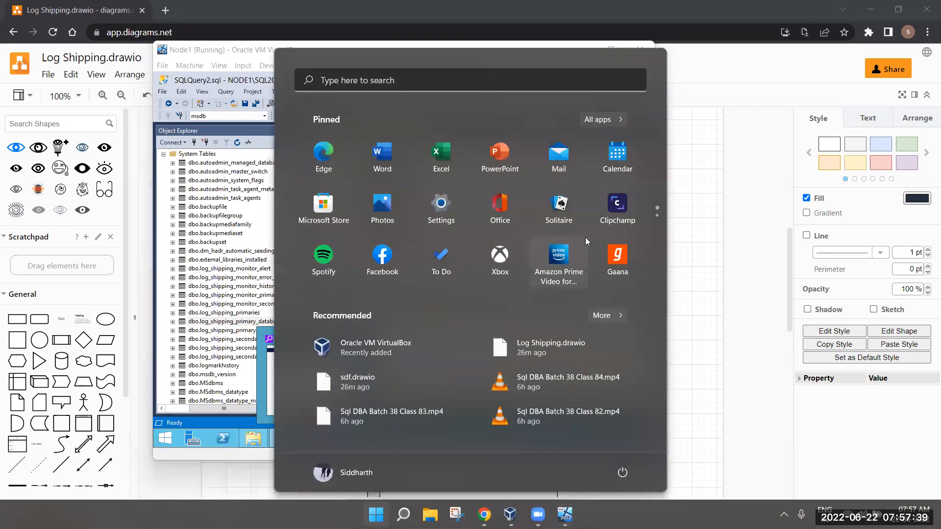
text(ca)
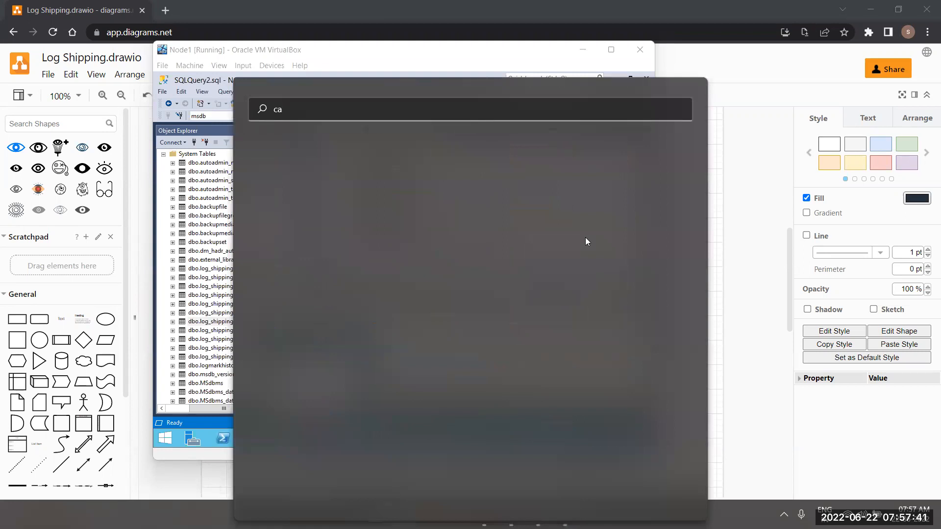
key(BackSpace)
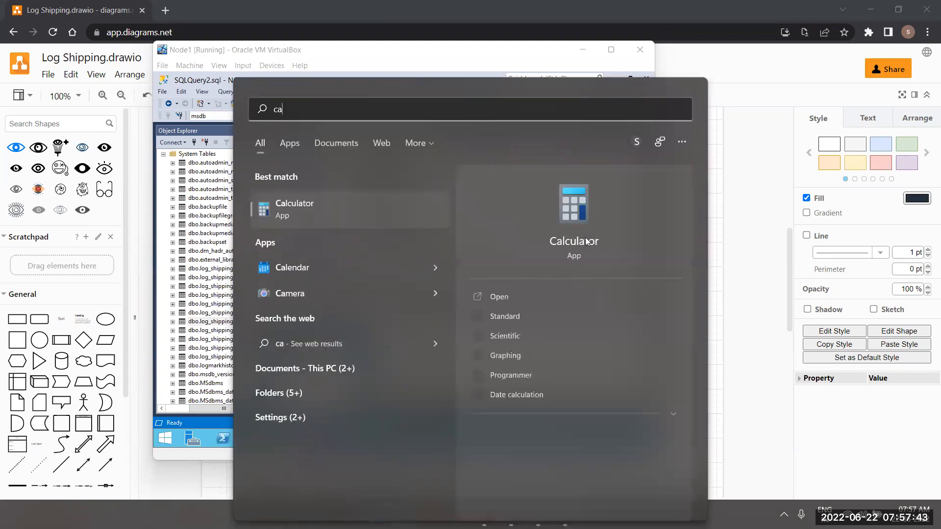
key(Escape)
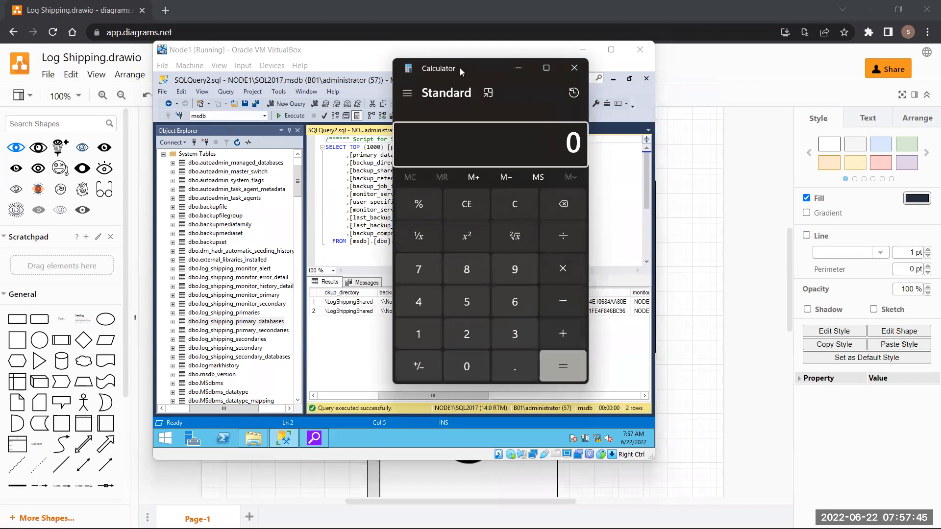
drag(458, 70, 237, 147)
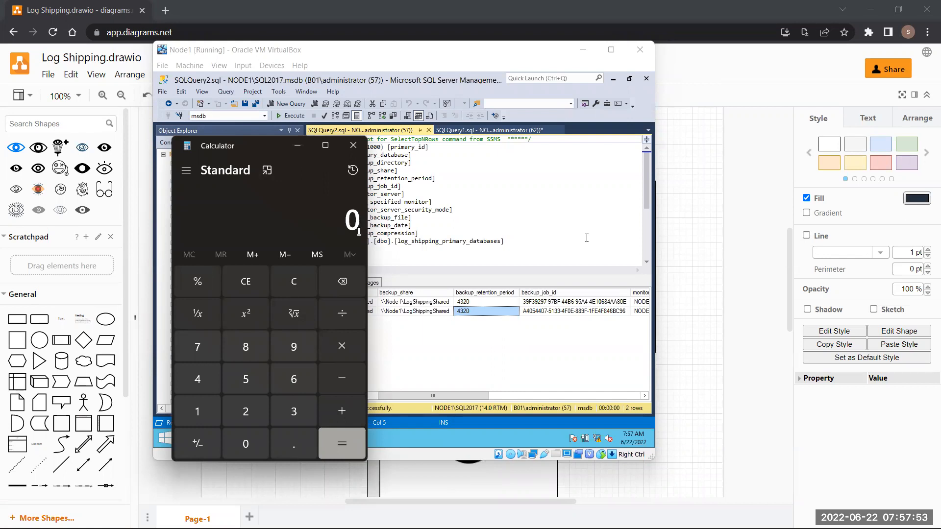
click(196, 380)
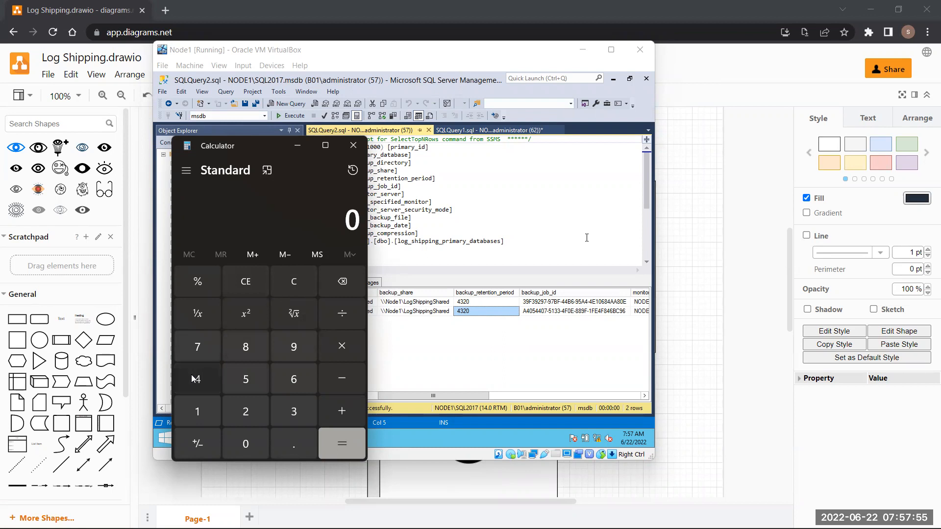
click(287, 413)
click(252, 416)
click(247, 441)
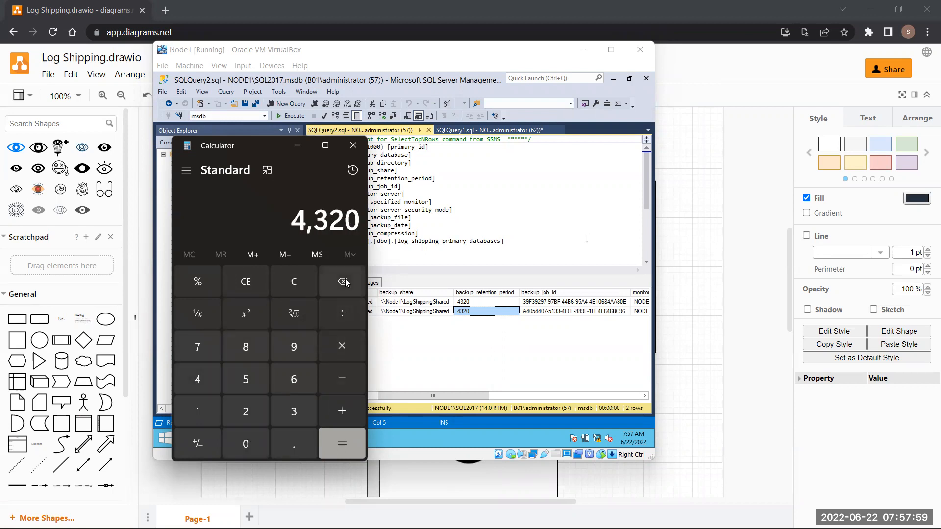
click(341, 314)
click(305, 382)
click(242, 448)
click(346, 451)
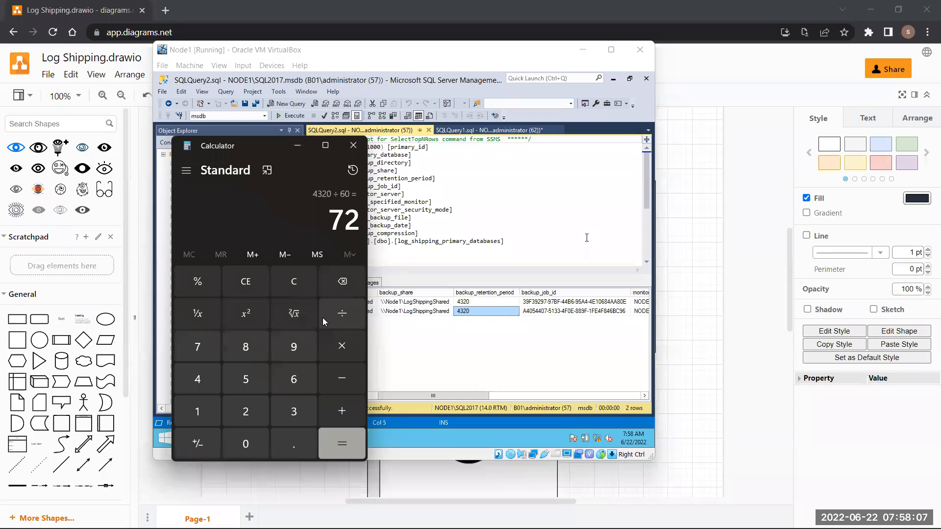
click(286, 284)
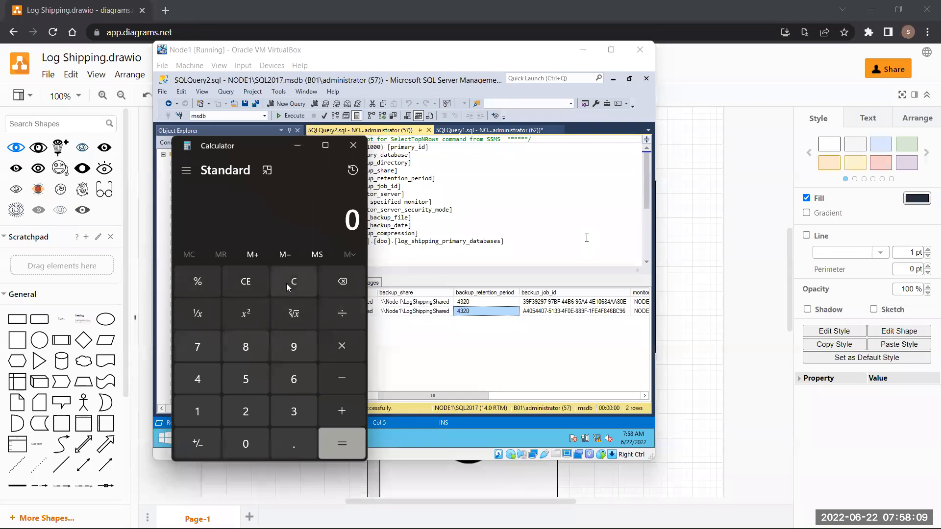
click(352, 145)
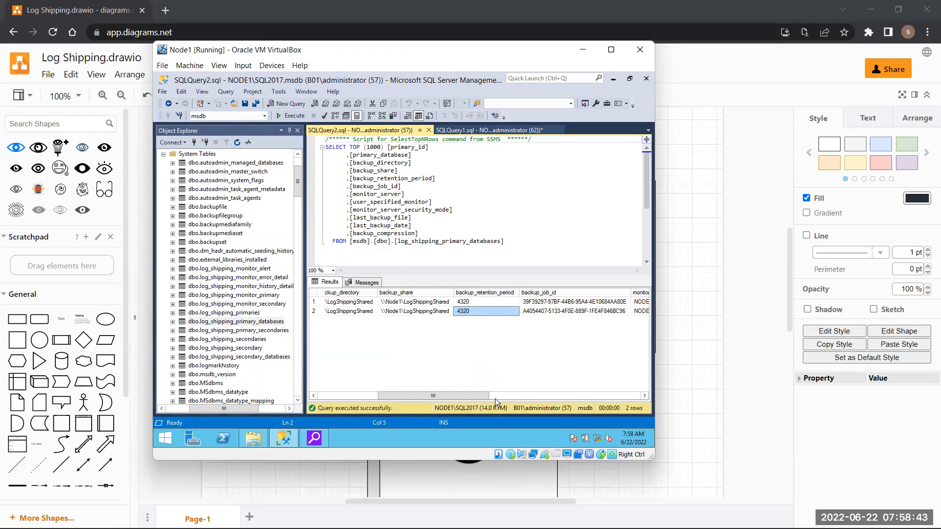
drag(481, 393, 541, 283)
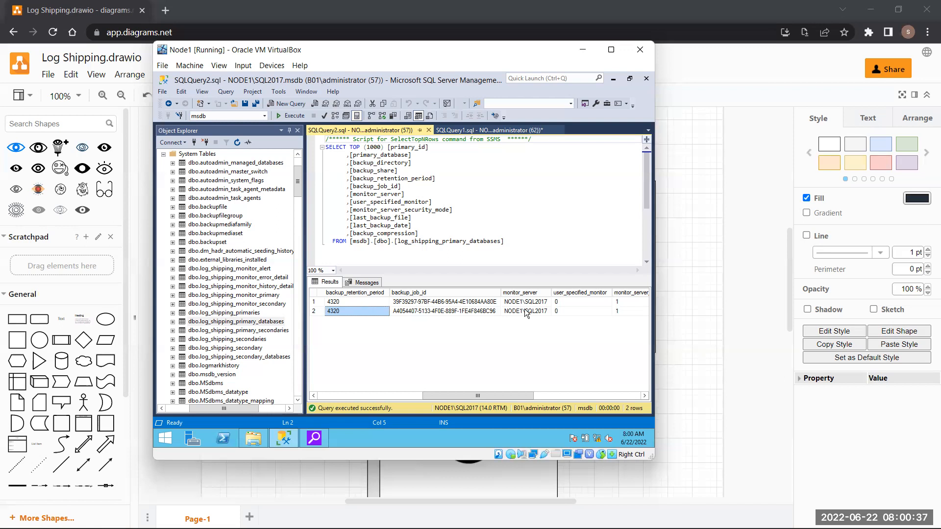
click(525, 311)
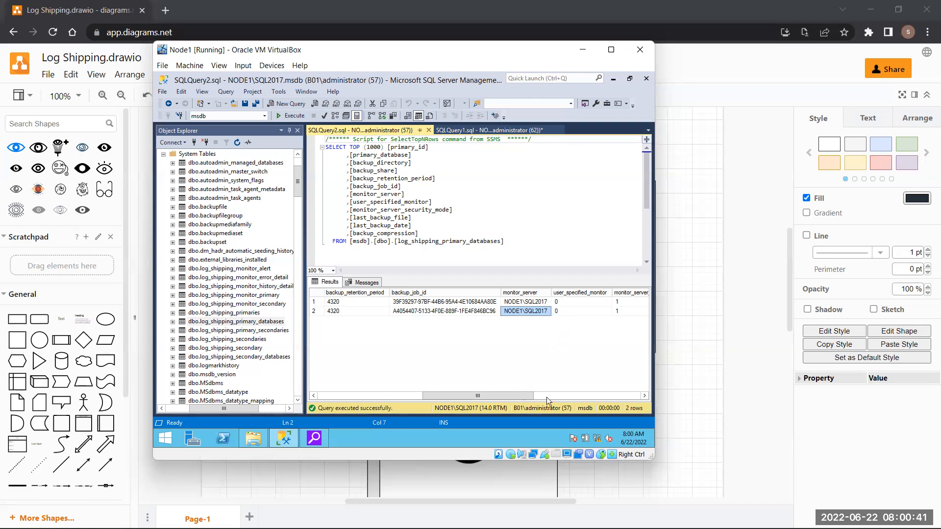
drag(519, 398, 550, 397)
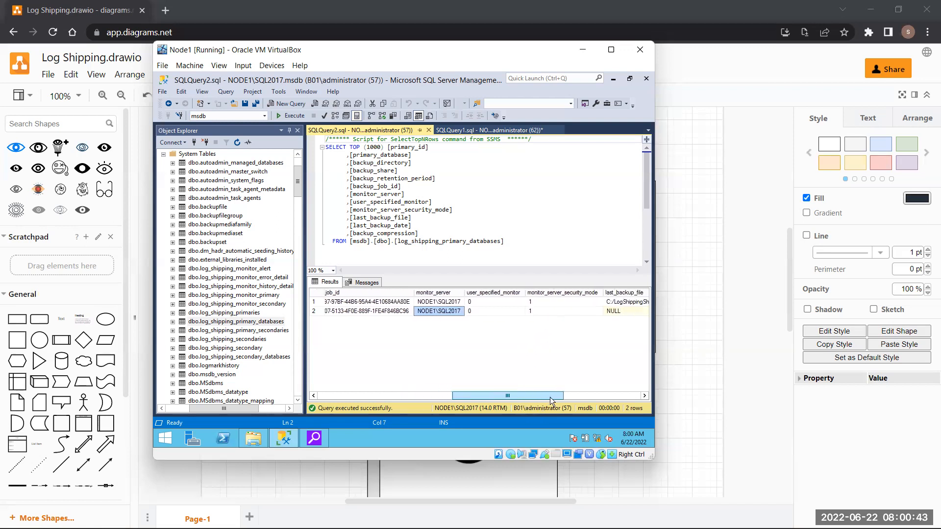
click(575, 301)
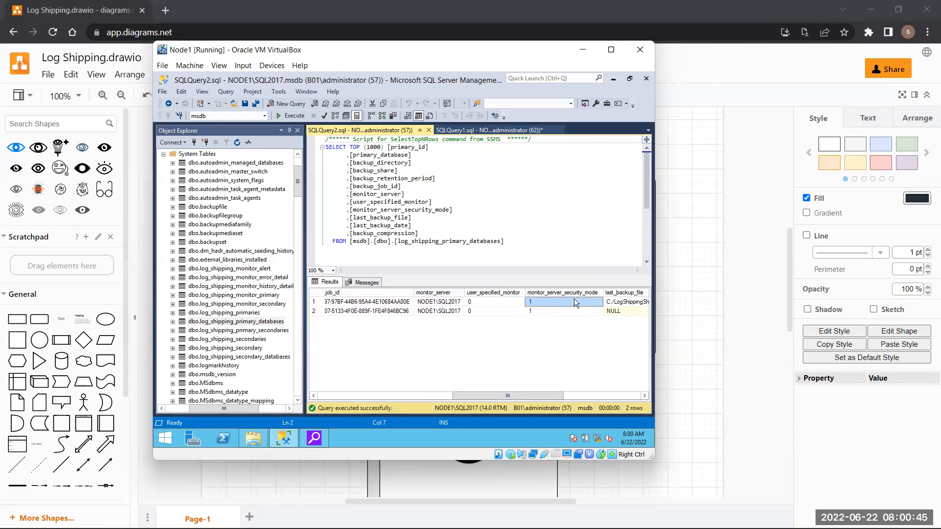
drag(531, 392, 588, 402)
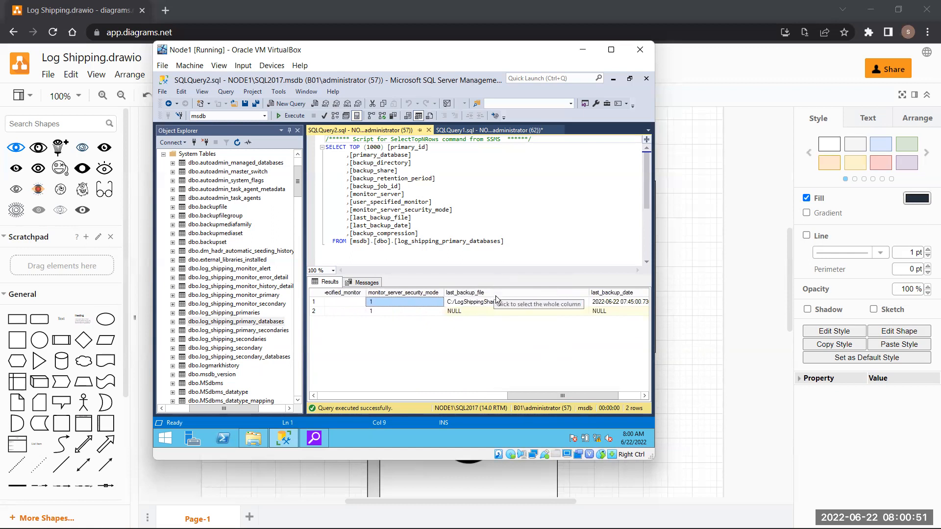
drag(525, 396, 545, 398)
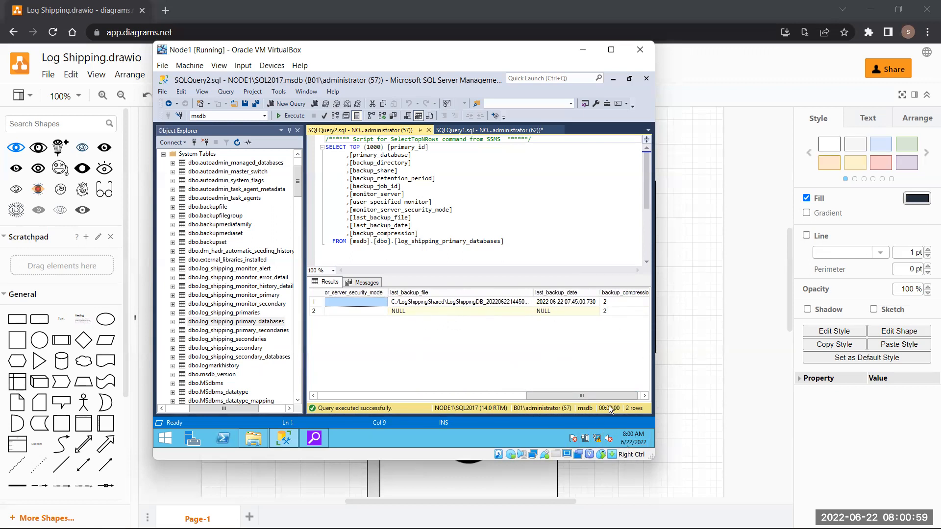
drag(593, 395, 596, 396)
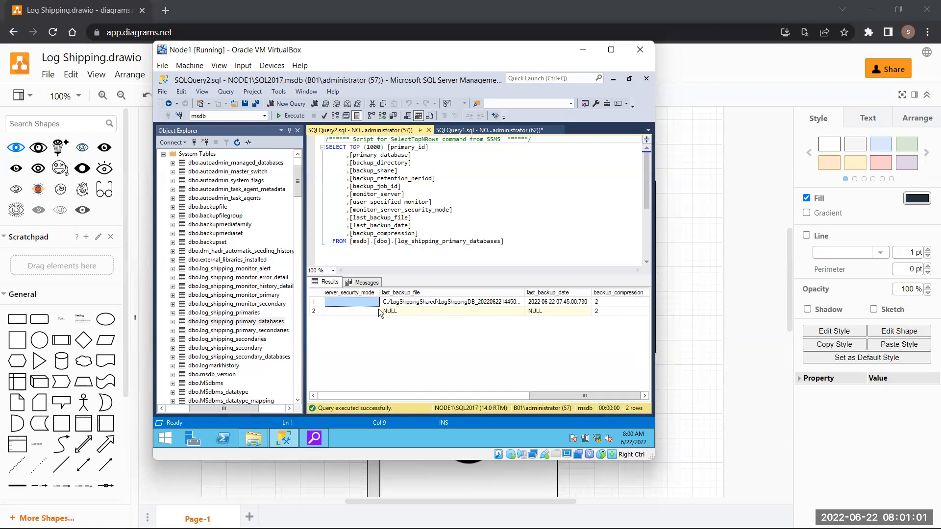
drag(541, 395, 319, 411)
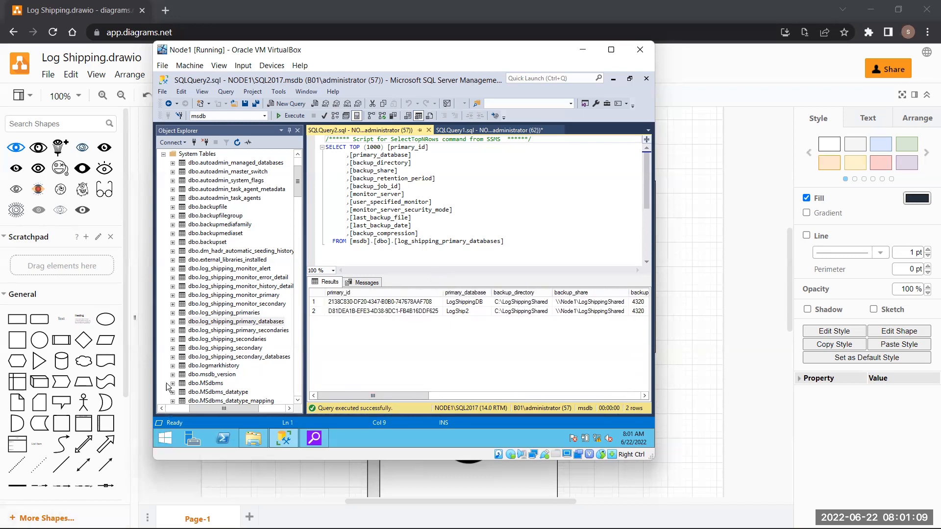
click(244, 349)
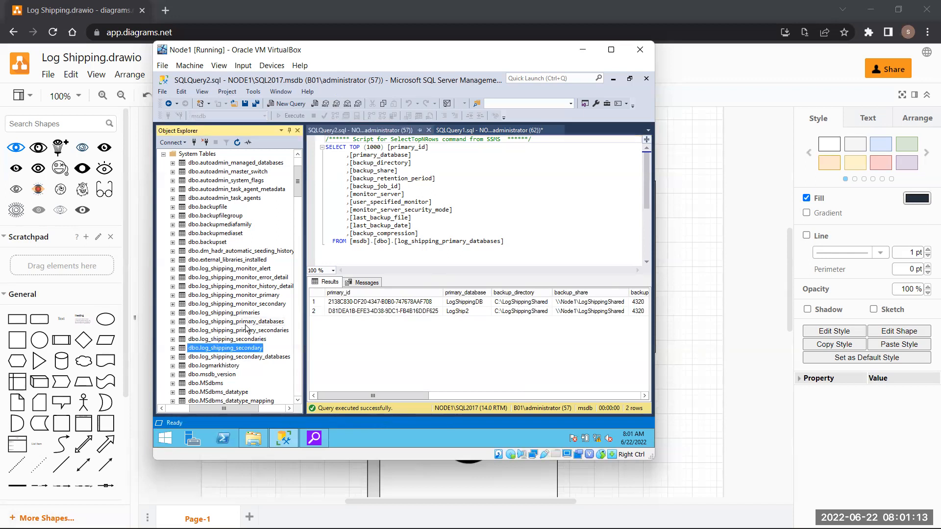
click(251, 356)
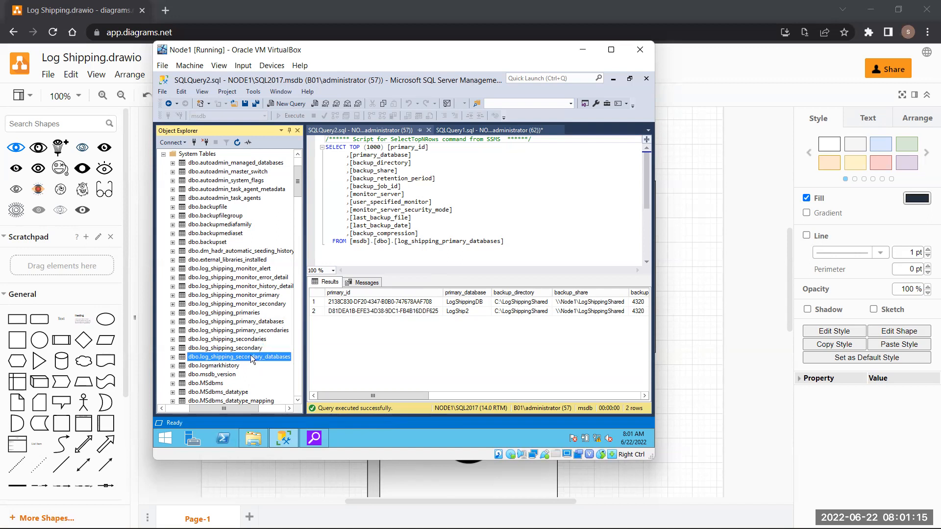
- Run Select Top 1000 Rows on dbo.log_shipping_secondary_databases, which returns 0 rows
right_click(251, 355)
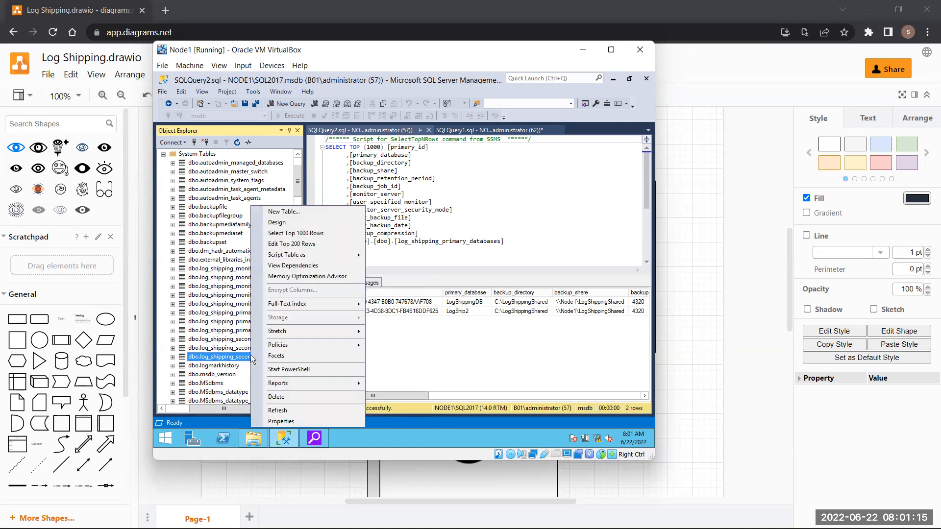
click(299, 233)
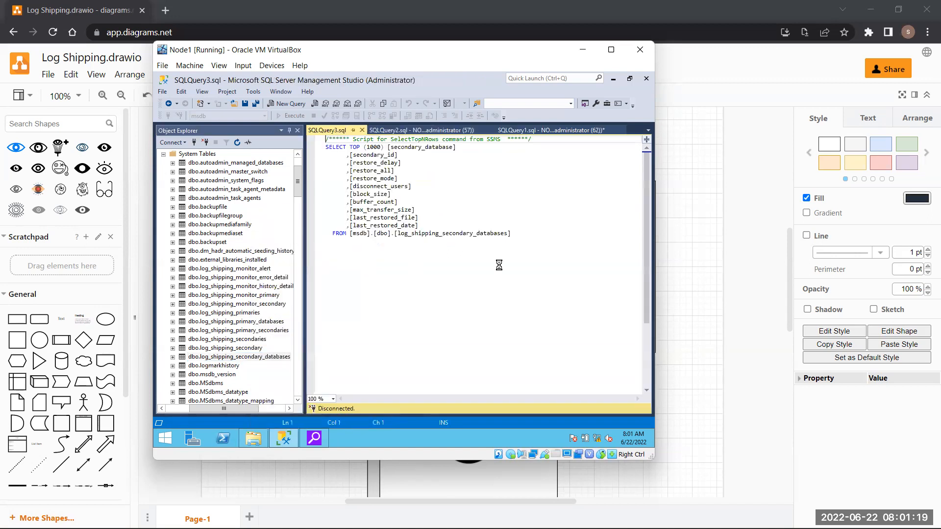
drag(407, 398, 325, 390)
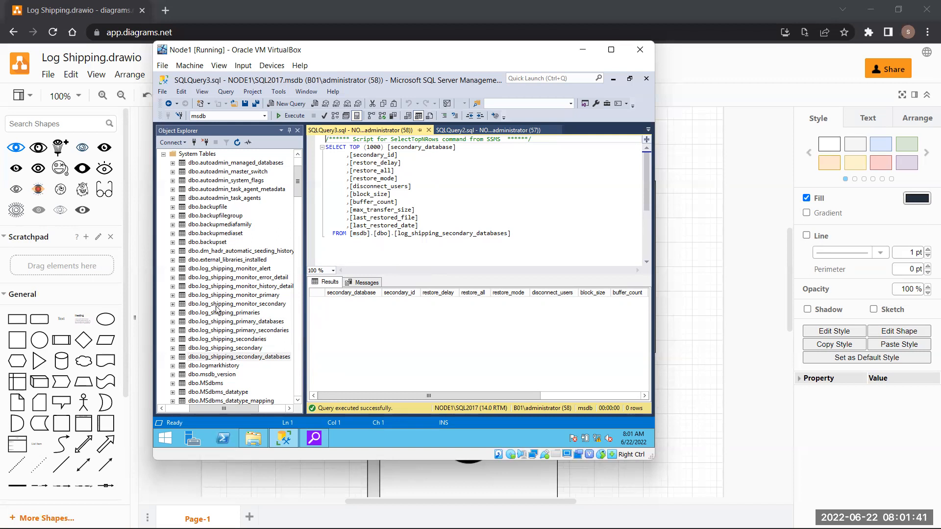
- Browse the log_shipping_monitor alert, error_detail and history_detail tables, opening history_detail's menu
click(250, 270)
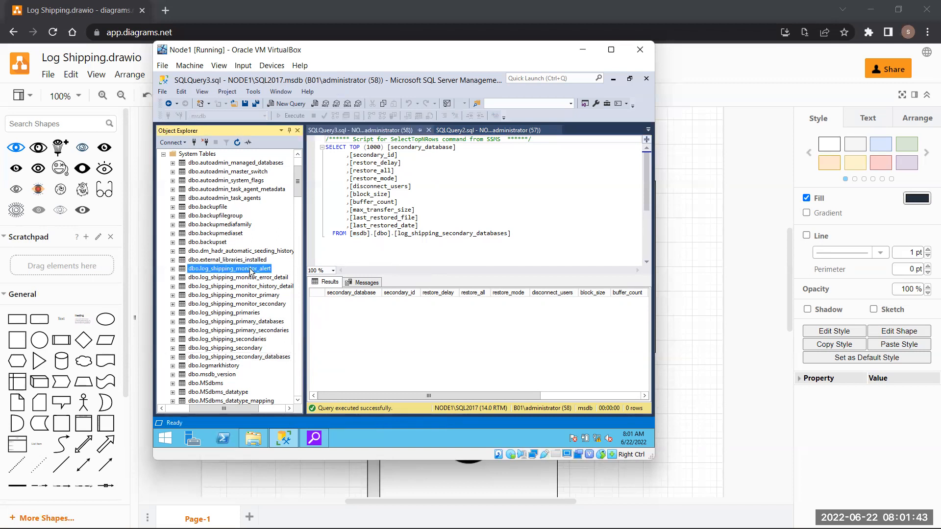
click(258, 278)
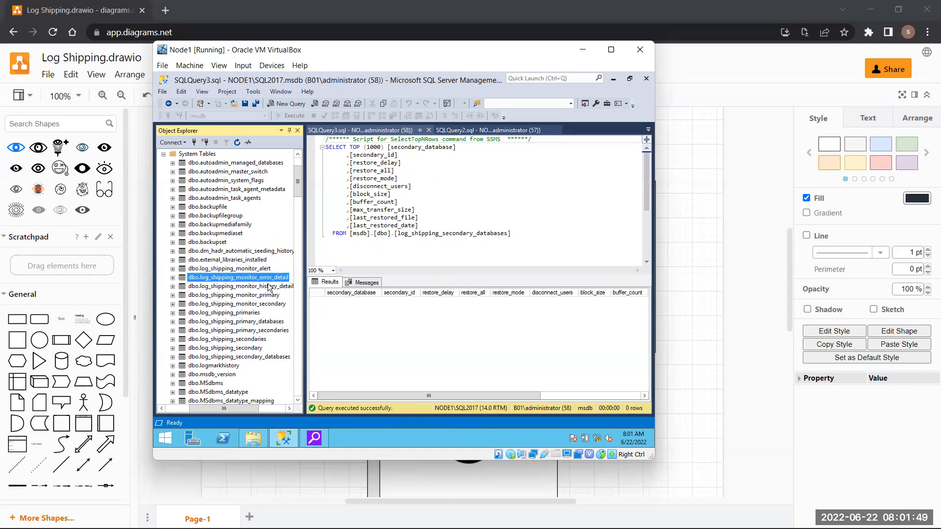
click(270, 290)
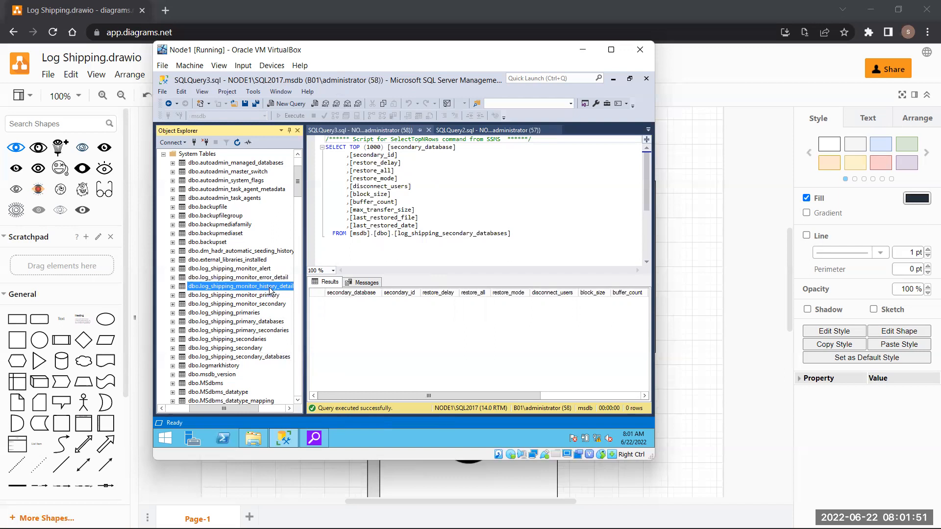
right_click(270, 289)
- Query log_shipping_monitor_history_detail and review its agent_type, session_id and database_name columns
click(315, 234)
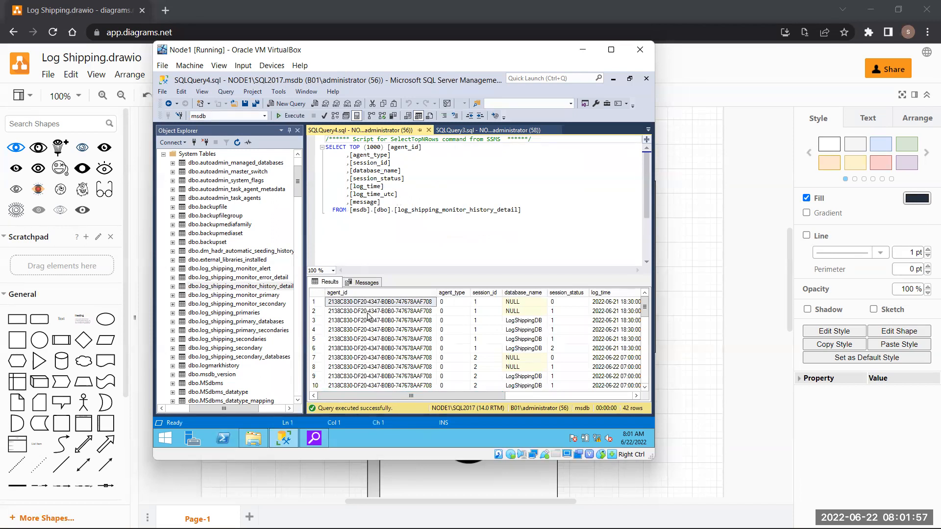
click(445, 293)
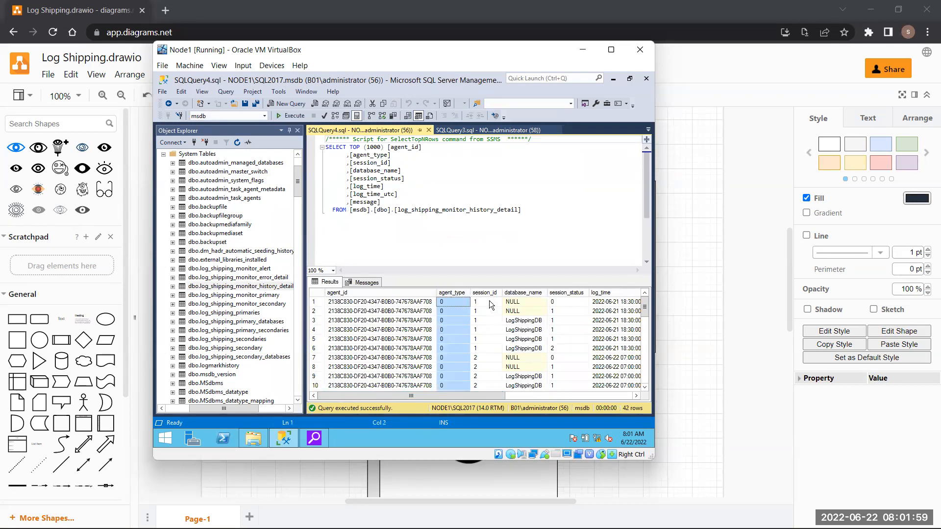
click(484, 293)
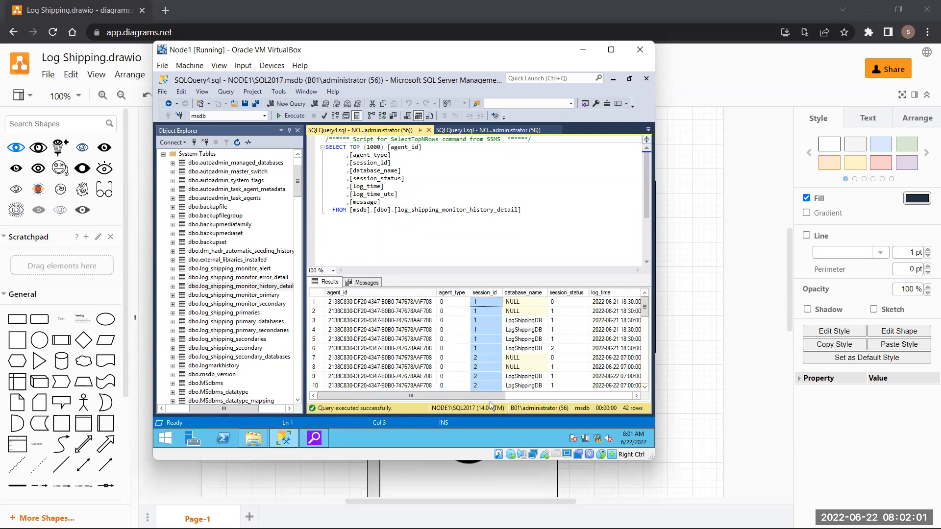
scroll(487, 399, right, 1)
click(520, 294)
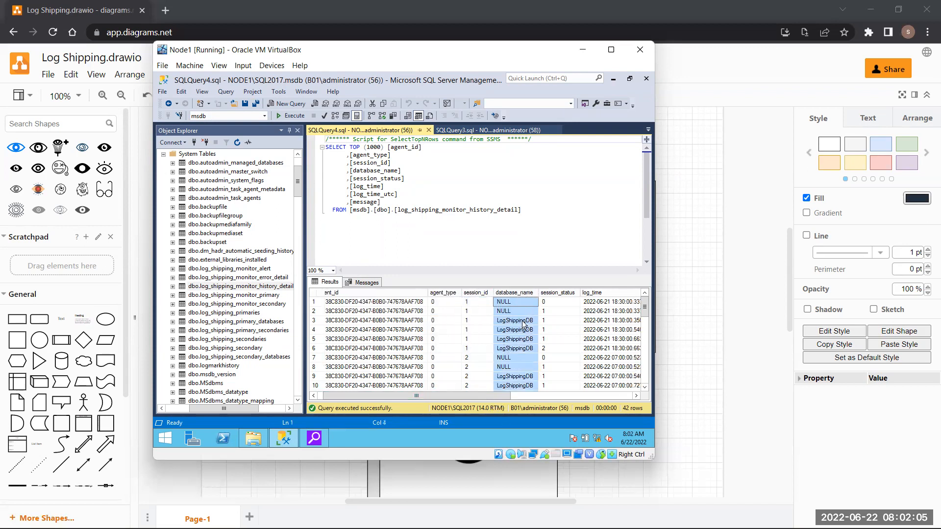
scroll(522, 368, down, 5)
scroll(521, 371, down, 6)
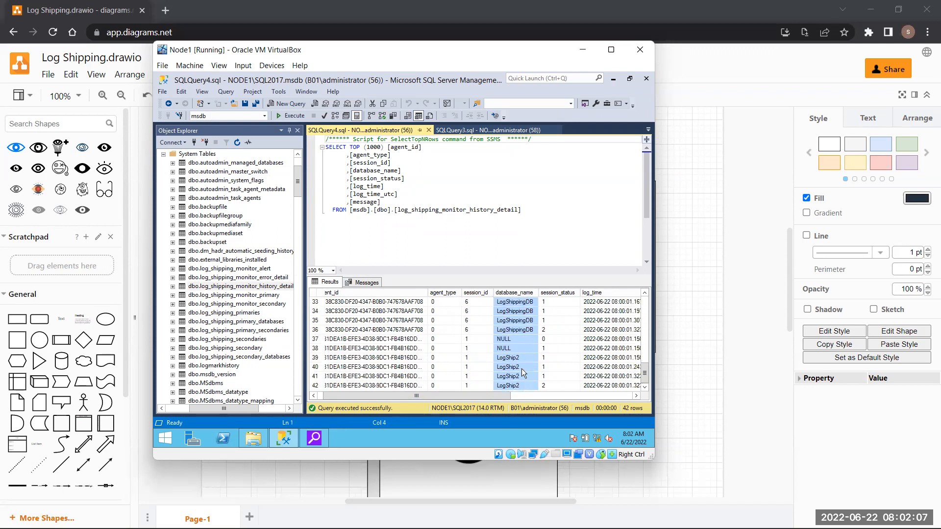
- Inspect the final LogShip2 entries through row 42 and its successful backup message
click(520, 357)
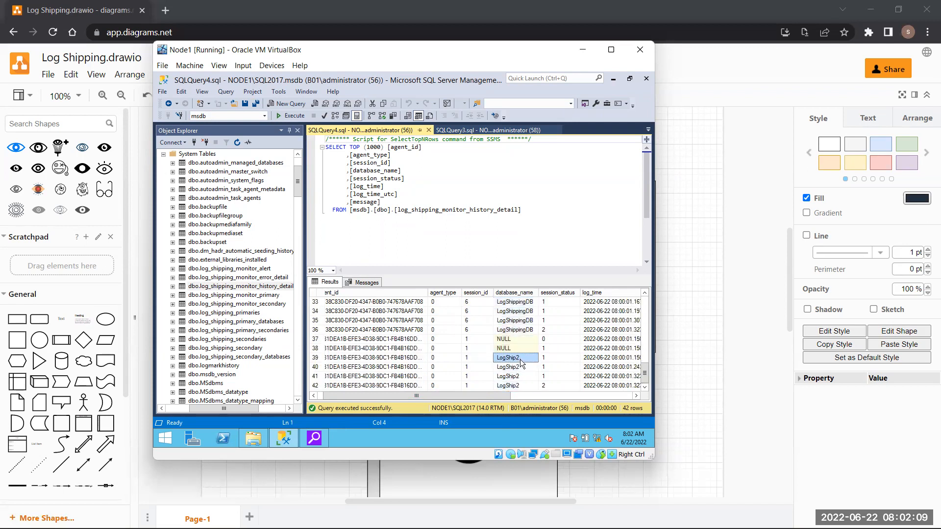
click(524, 366)
click(531, 376)
click(530, 385)
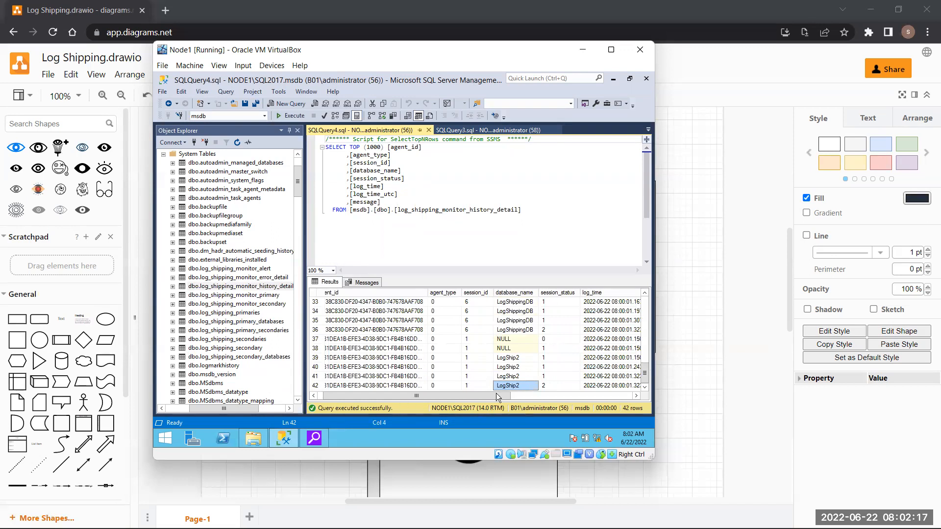
drag(499, 394, 644, 408)
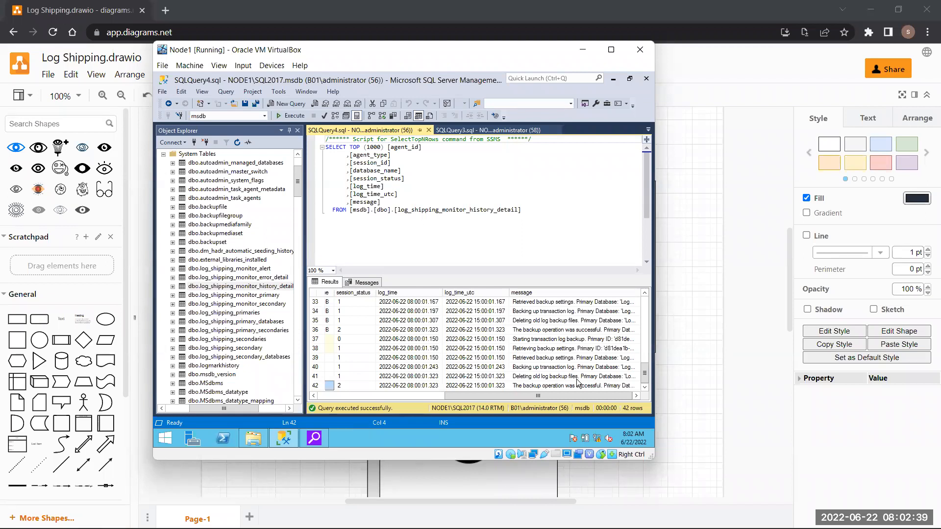
click(583, 386)
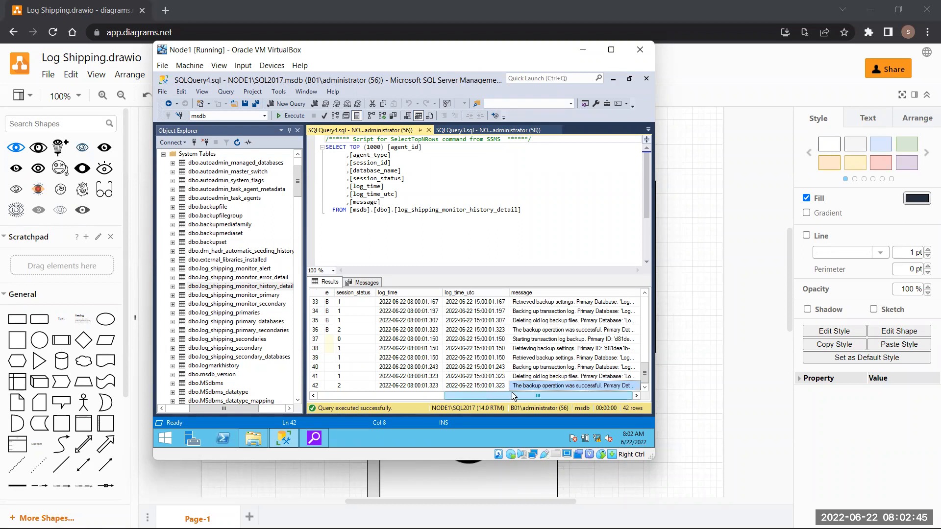
drag(514, 396, 310, 398)
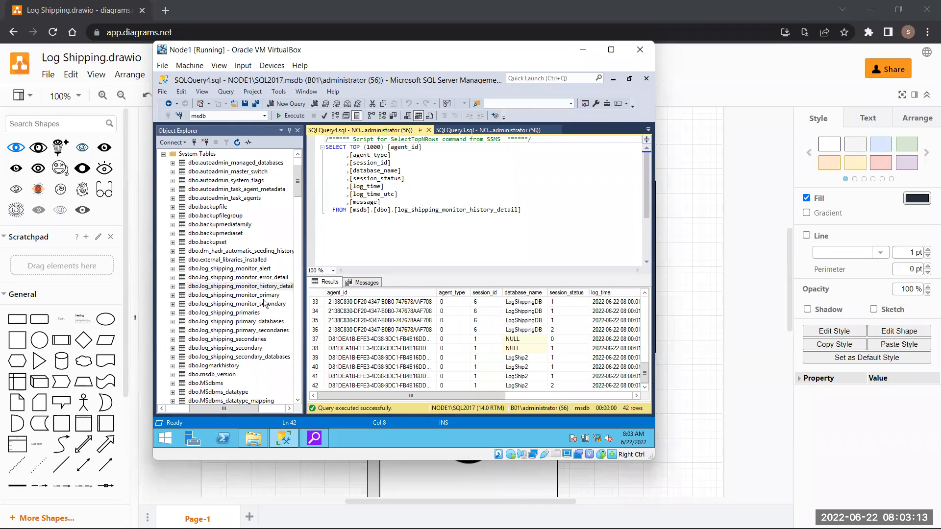
click(244, 224)
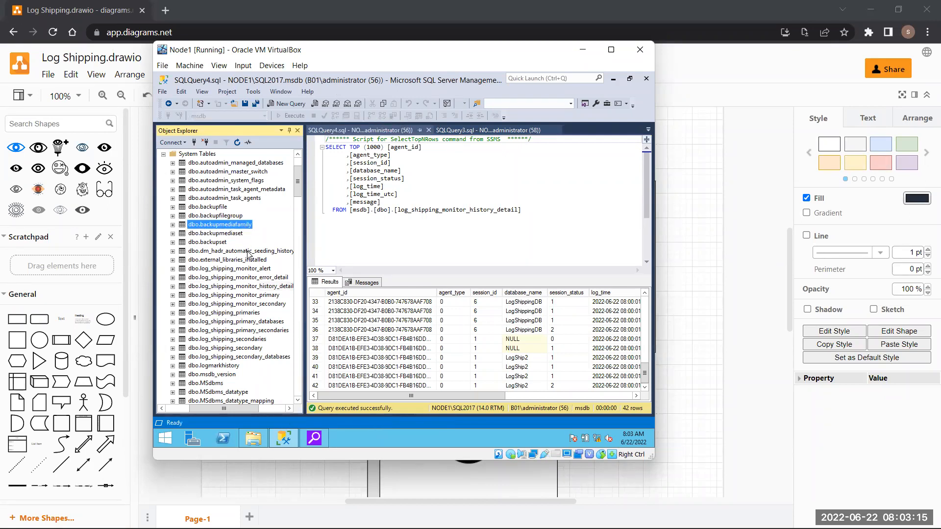
- Select the top 1000 rows of msdb's backupmediafamily and review the physical_device_name and device_type columns
right_click(242, 227)
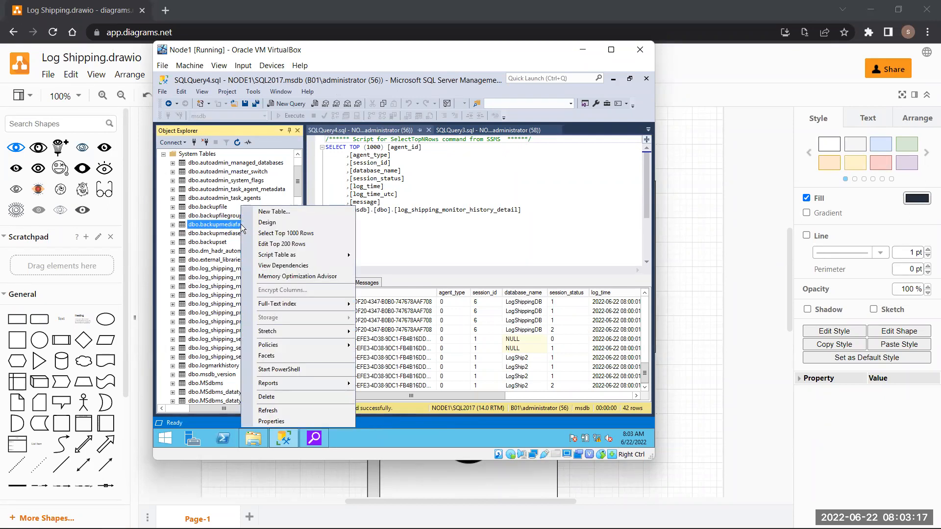
click(284, 232)
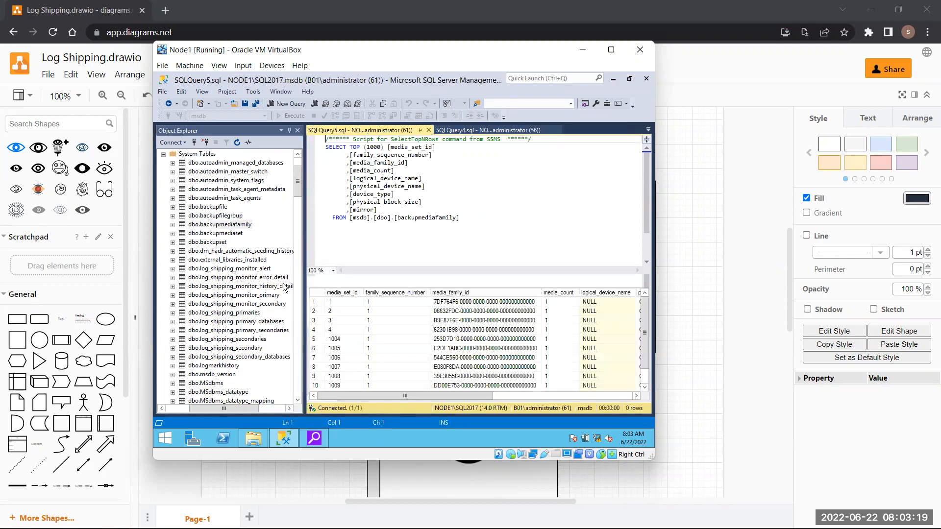
scroll(542, 371, down, 1)
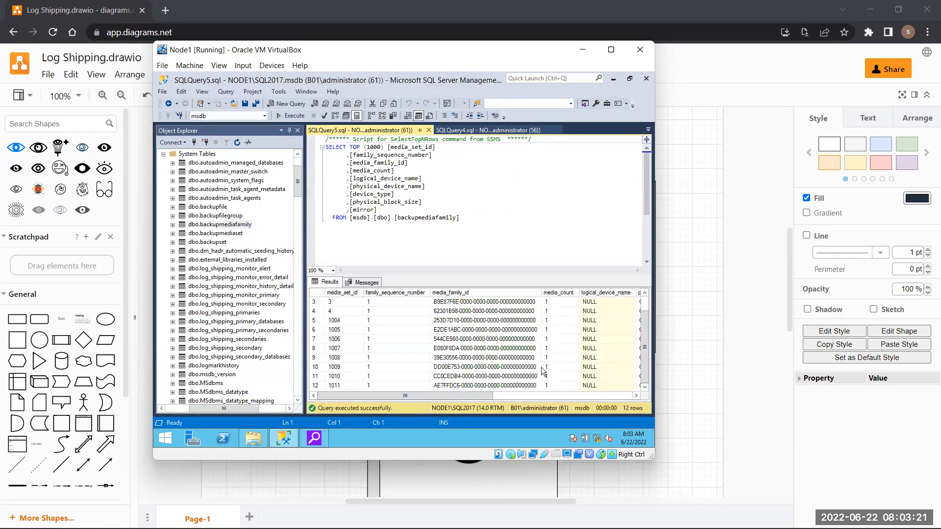
drag(483, 394, 545, 396)
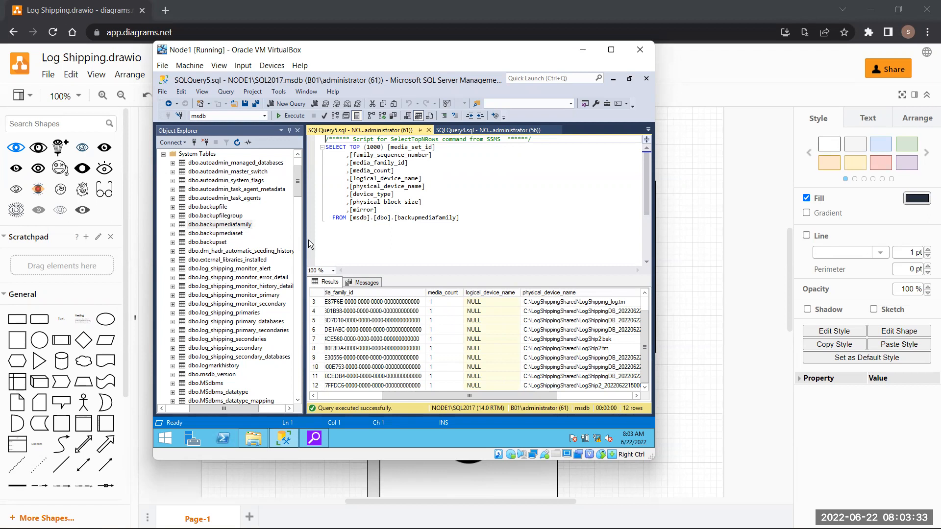
drag(498, 398, 544, 405)
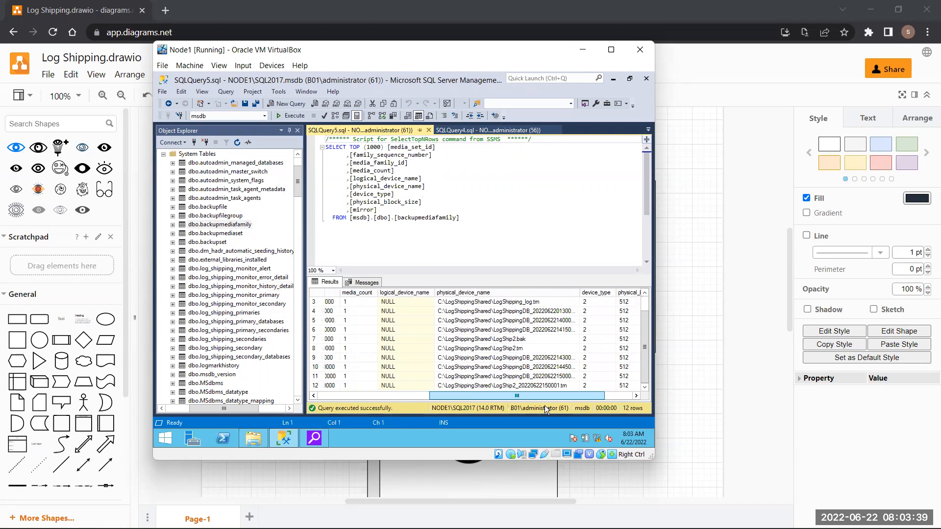
drag(545, 405, 545, 404)
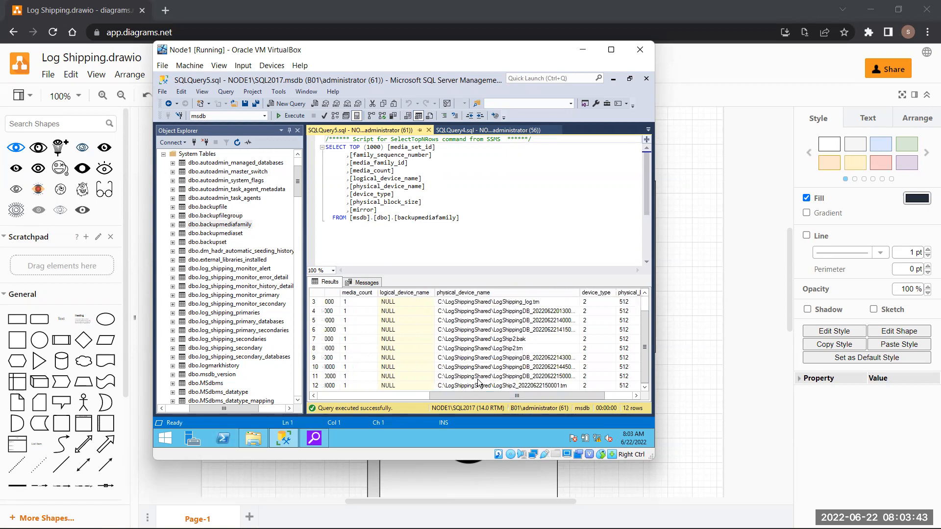
drag(478, 396, 550, 407)
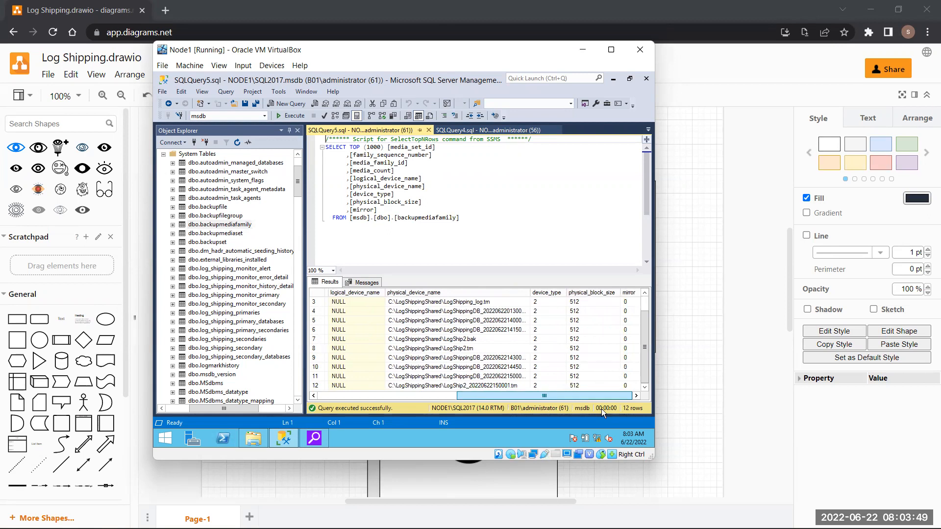
drag(601, 408, 312, 397)
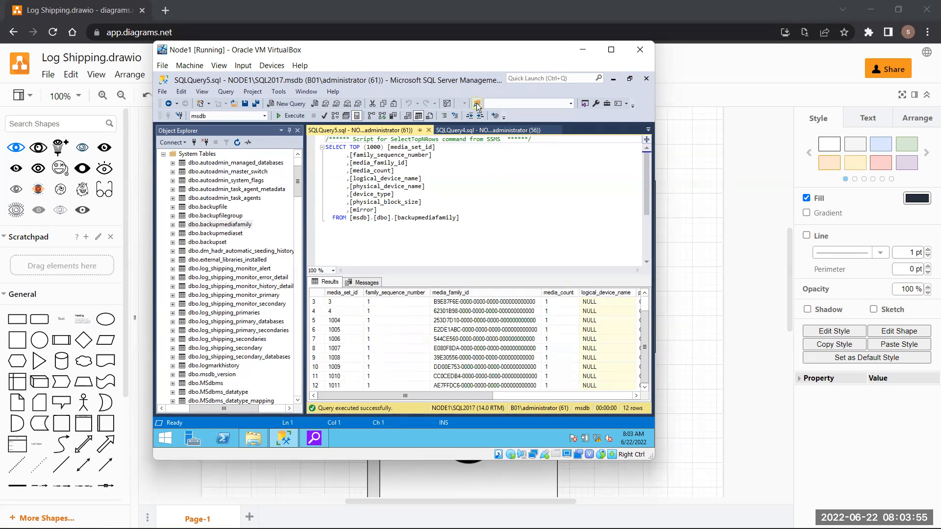
- Close the four extra query tabs, leaving the SQLQuery1 LogShip2 backup script active
click(428, 129)
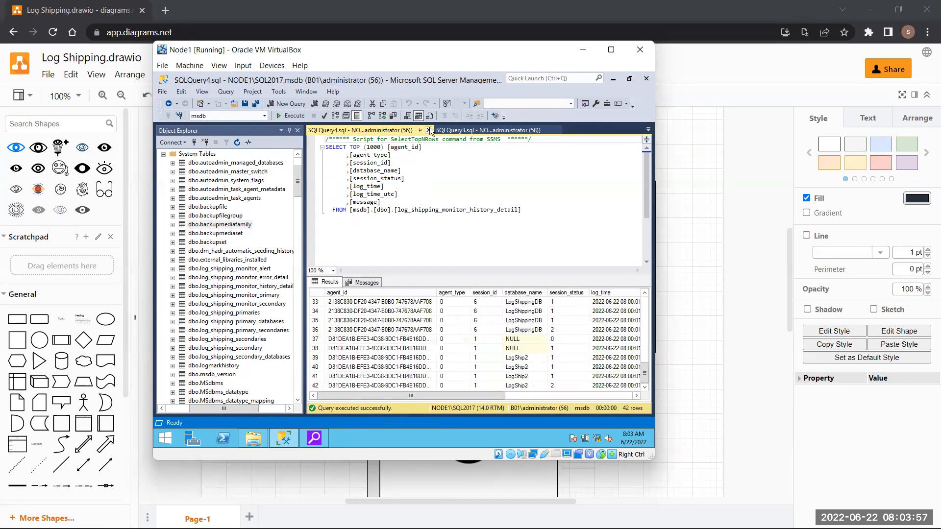
click(429, 130)
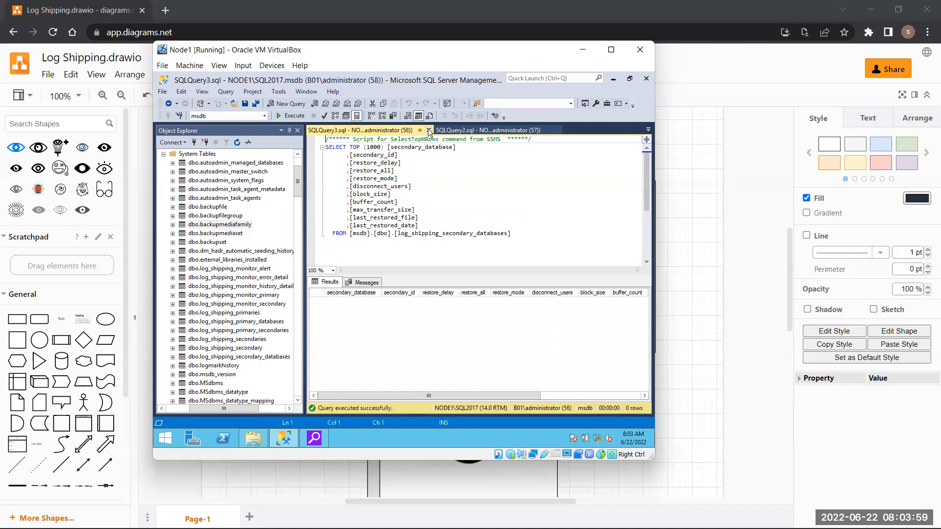
click(429, 130)
click(429, 130)
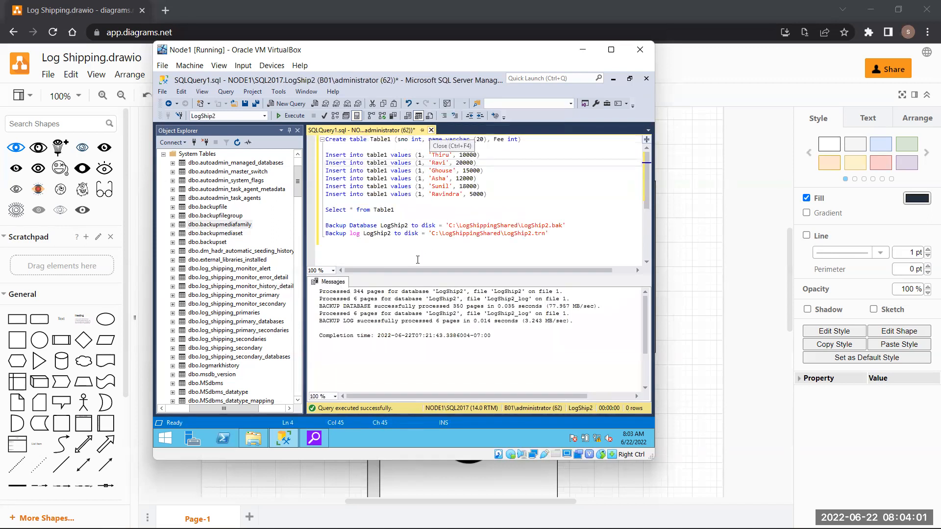
click(578, 231)
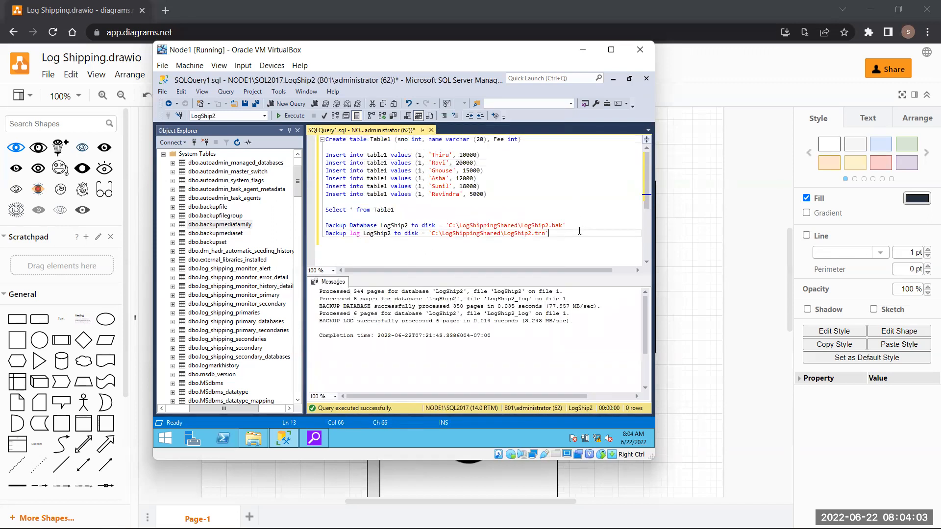
click(541, 25)
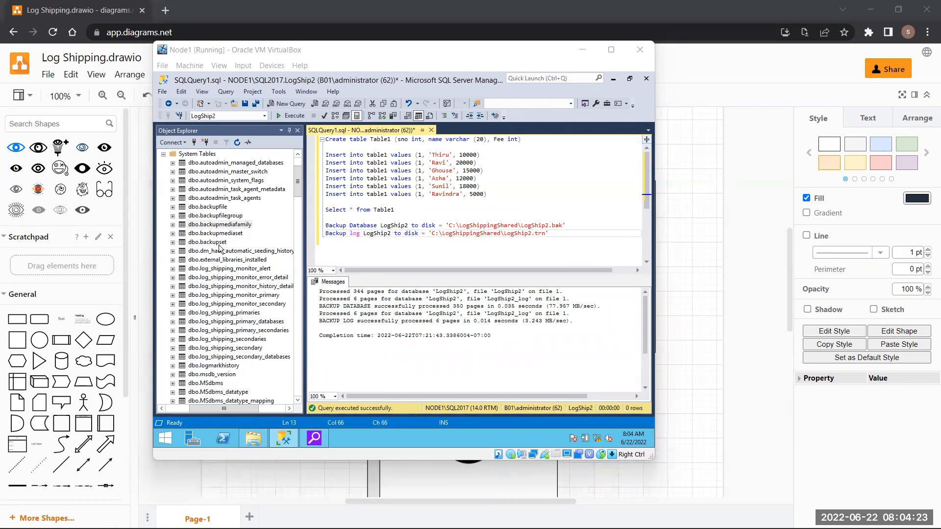
- Collapse the System Tables and System Databases folders, then bring up LogShip2's context menu
click(162, 156)
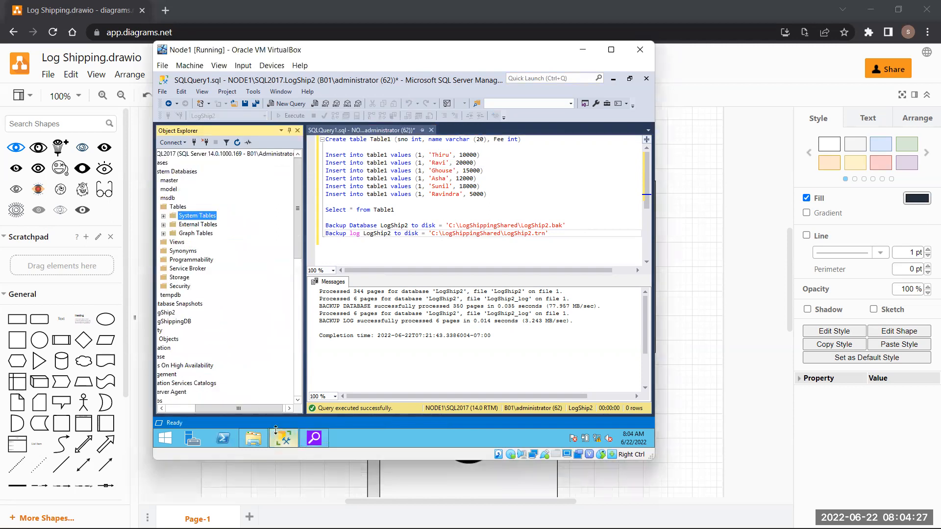
drag(260, 409, 153, 412)
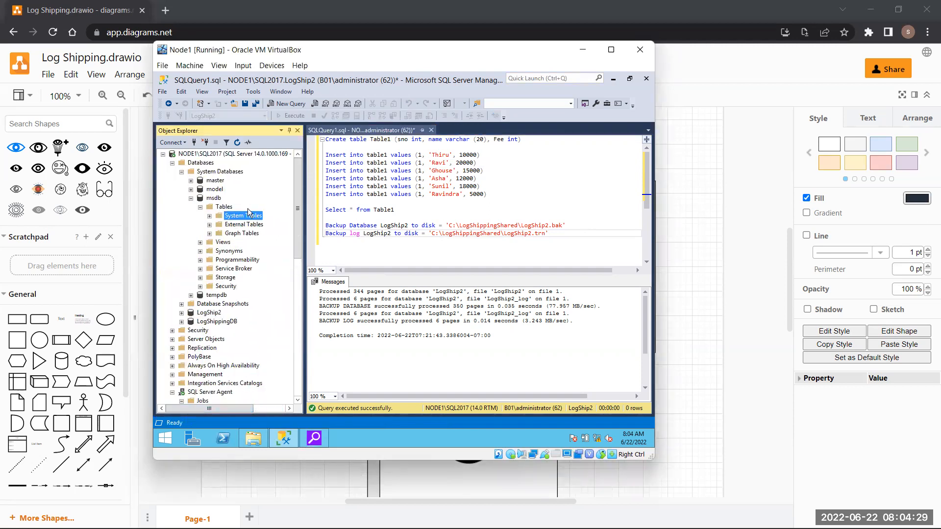
click(183, 172)
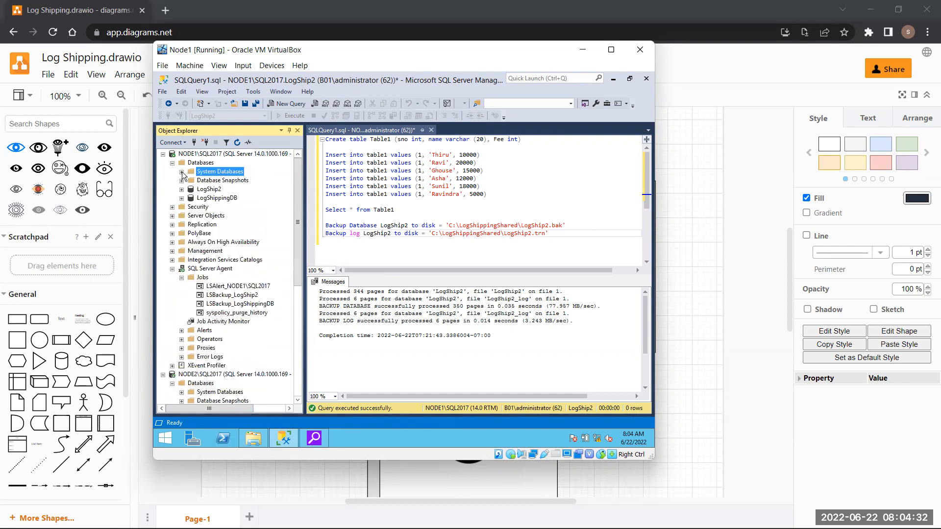
click(220, 191)
right_click(221, 191)
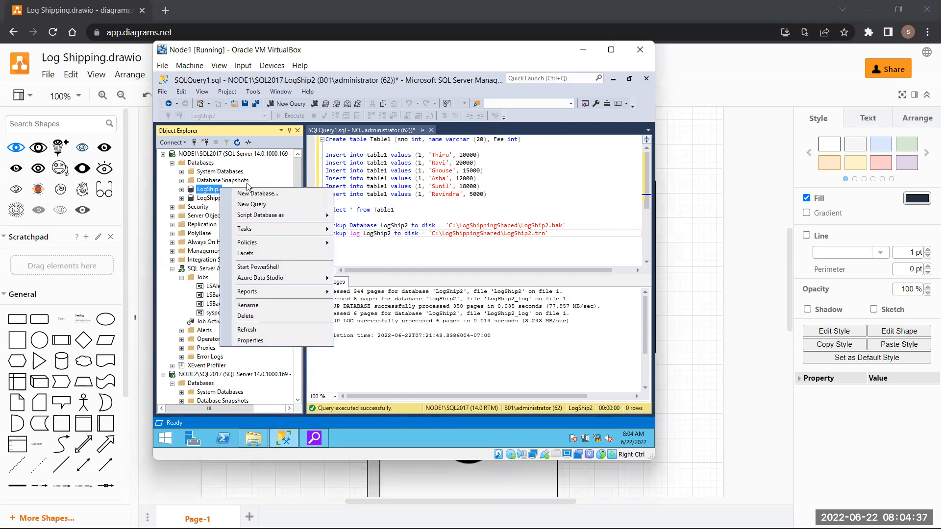
- In LogShip2's properties, review the log shipping backup settings, then open the NODE2 secondary's settings
click(270, 342)
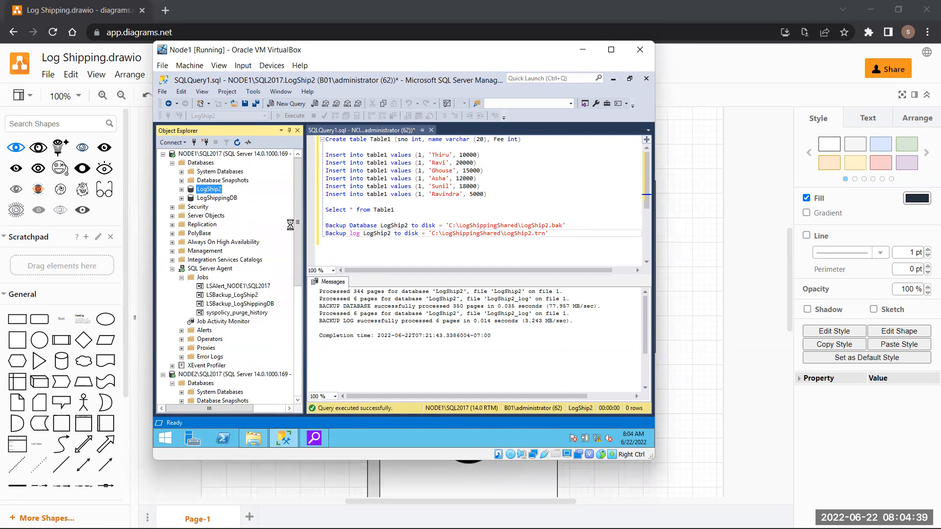
click(267, 177)
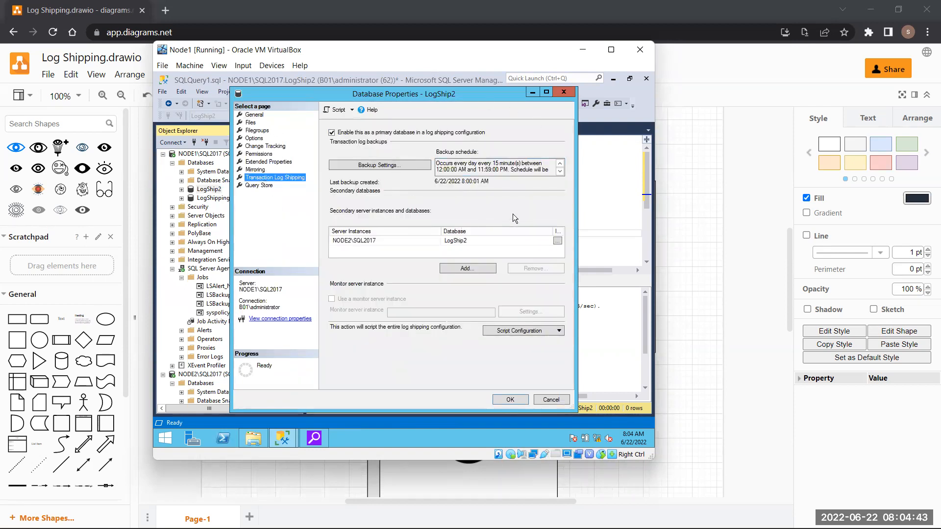
click(386, 166)
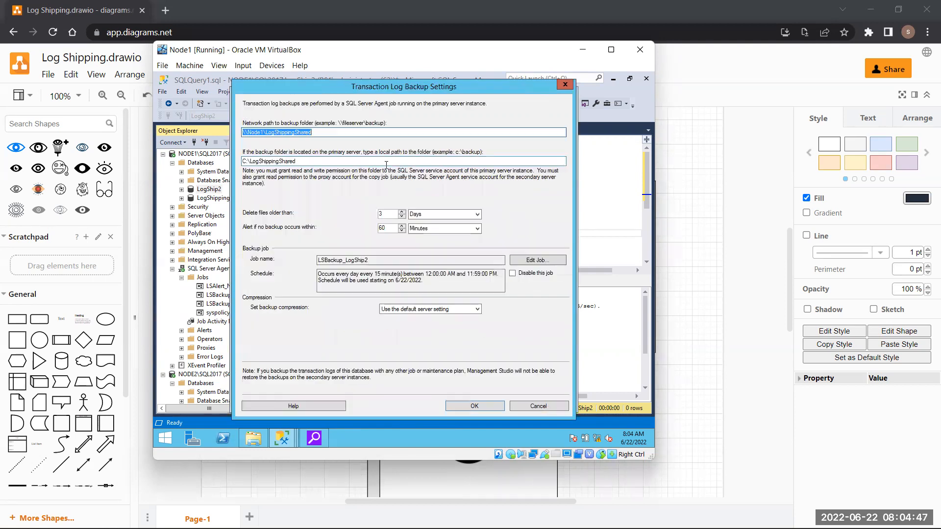
click(564, 85)
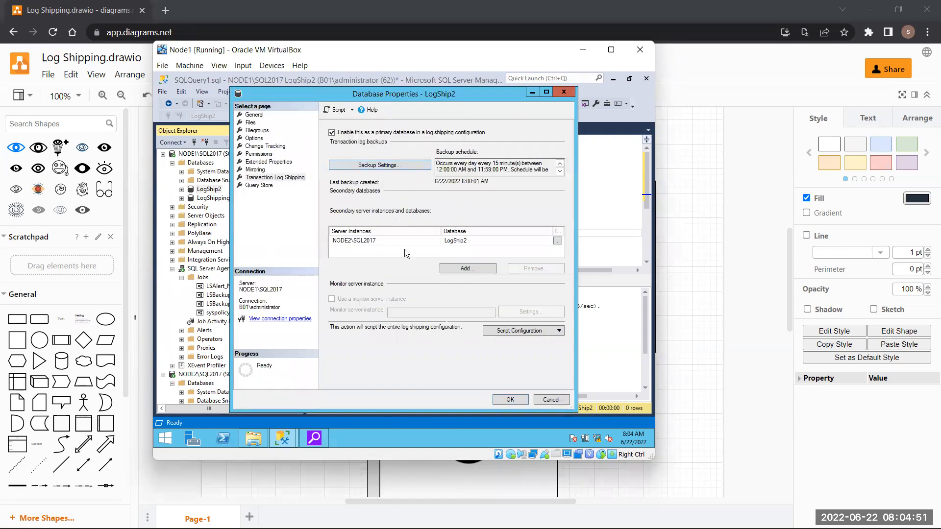
click(558, 241)
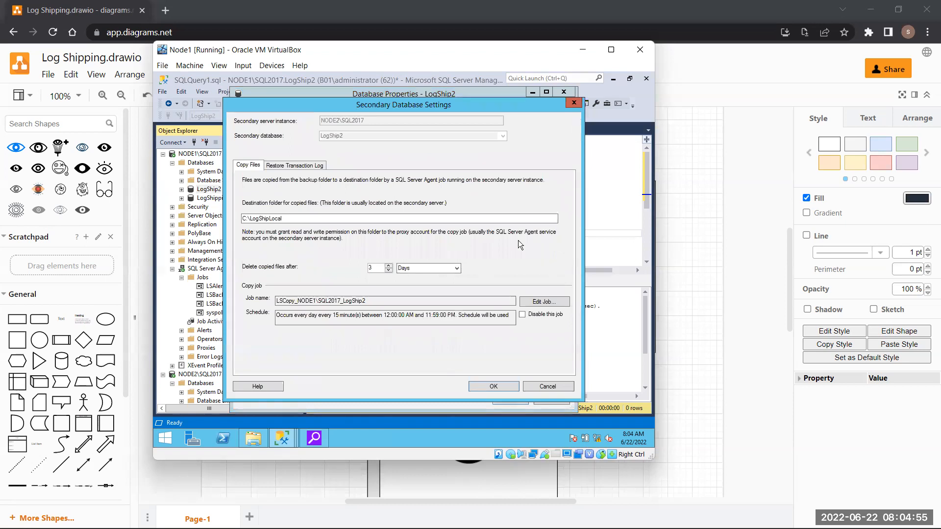
- View the Restore Transaction Log options: No recovery mode, restoring every 15 minutes
click(304, 165)
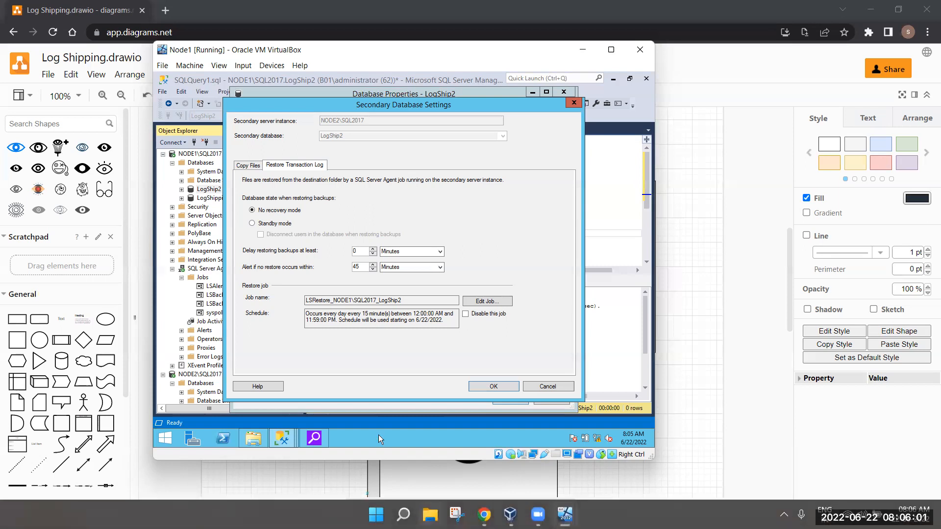
- In the draw.io diagram, add a 'TUF' text label and place it inside the Monitor Server box
click(606, 474)
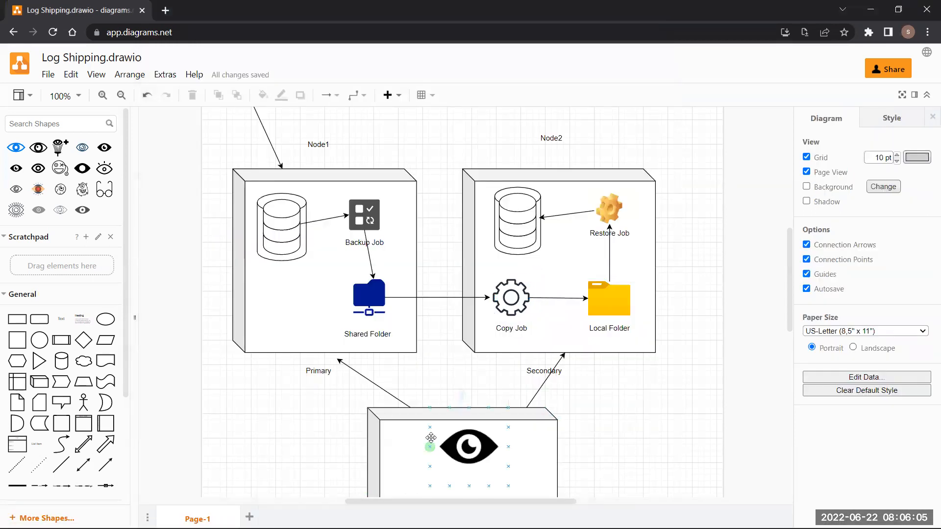
click(290, 300)
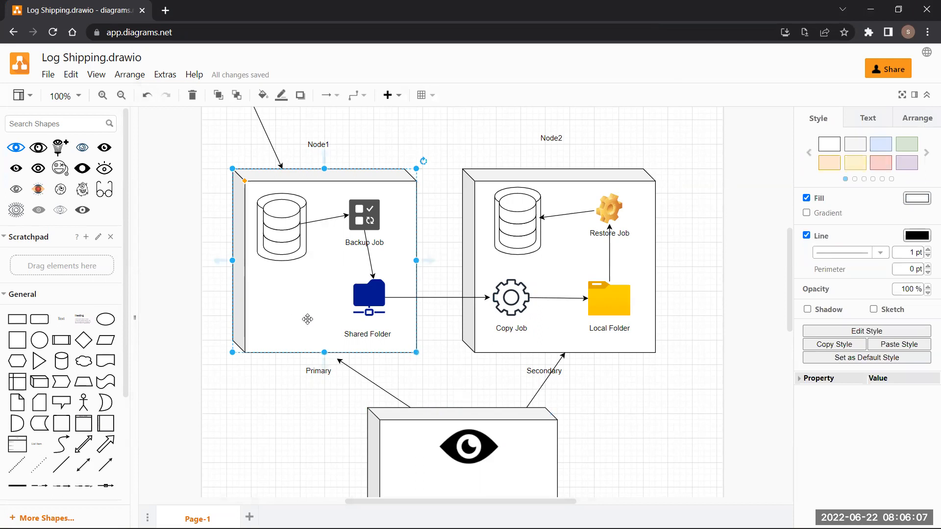
scroll(306, 319, down, 5)
double_click(455, 307)
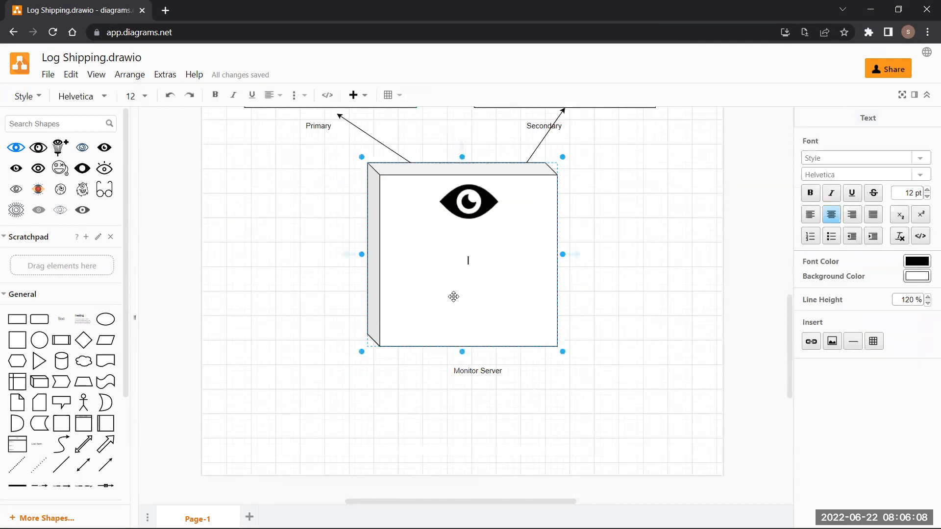
double_click(544, 406)
click(543, 404)
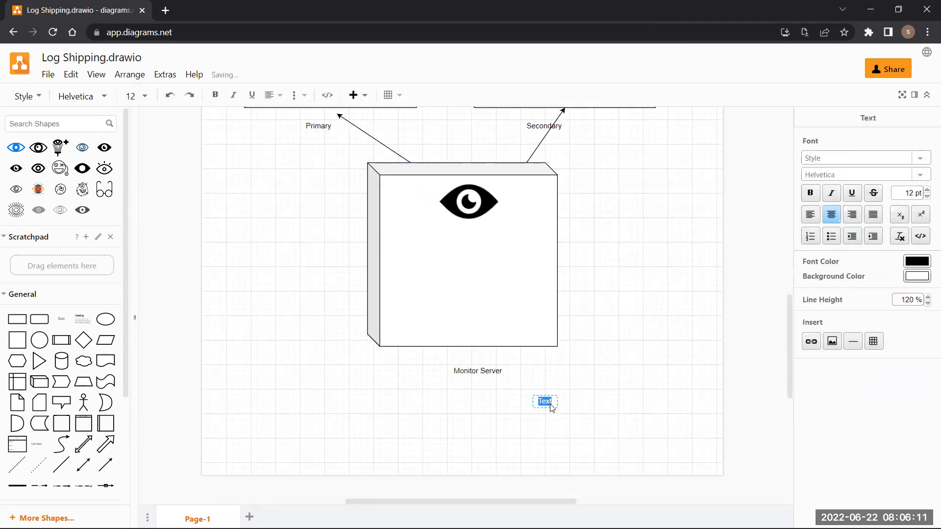
text(TUF)
click(558, 409)
drag(558, 409, 484, 294)
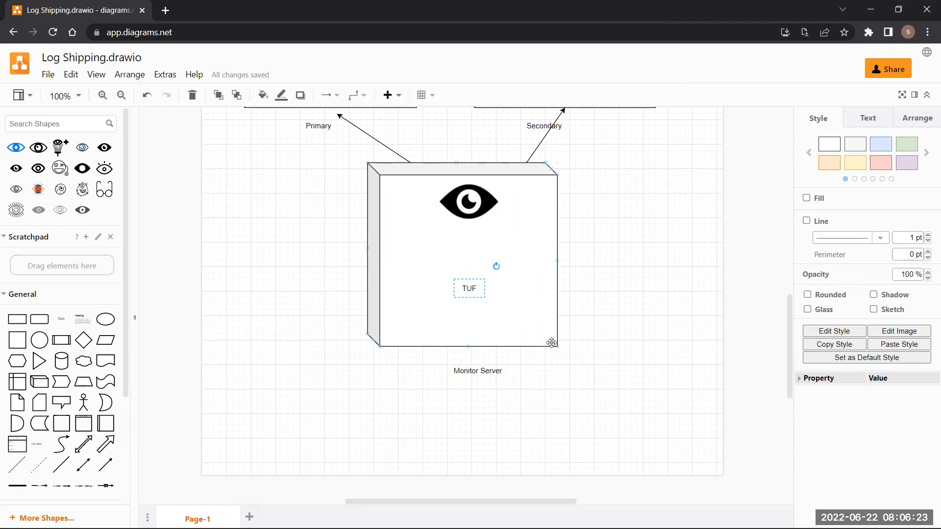
double_click(469, 289)
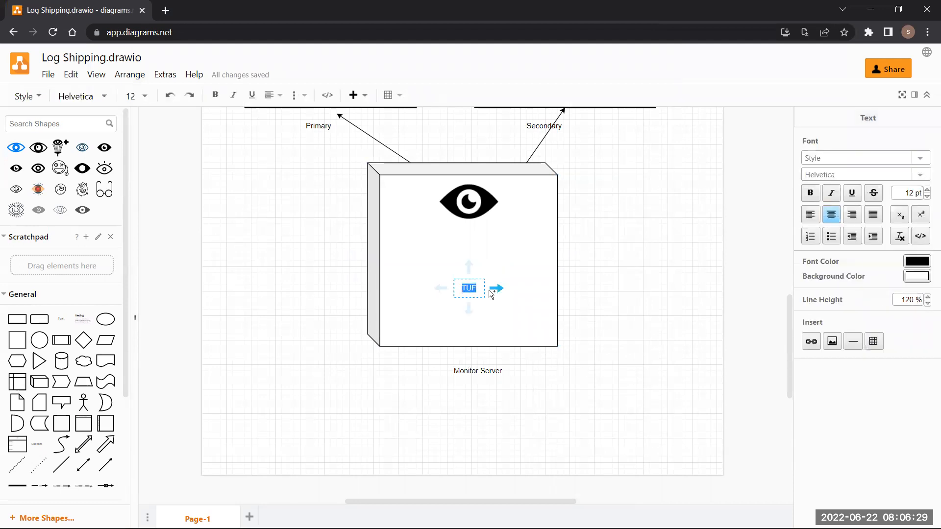
text(TUF)
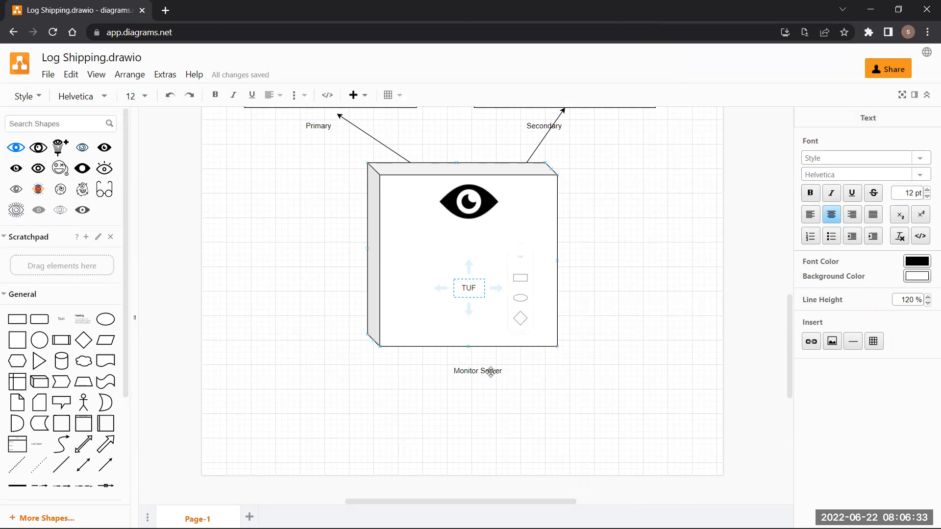
- Back on Node1, close the Secondary Database Settings and LogShip2 Database Properties dialogs
mouse_move(374, 528)
mouse_move(566, 515)
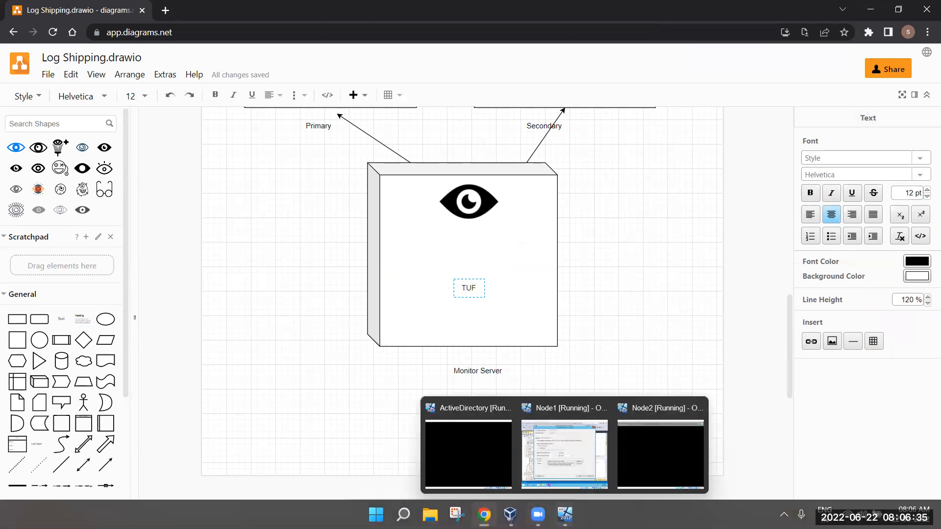
click(561, 485)
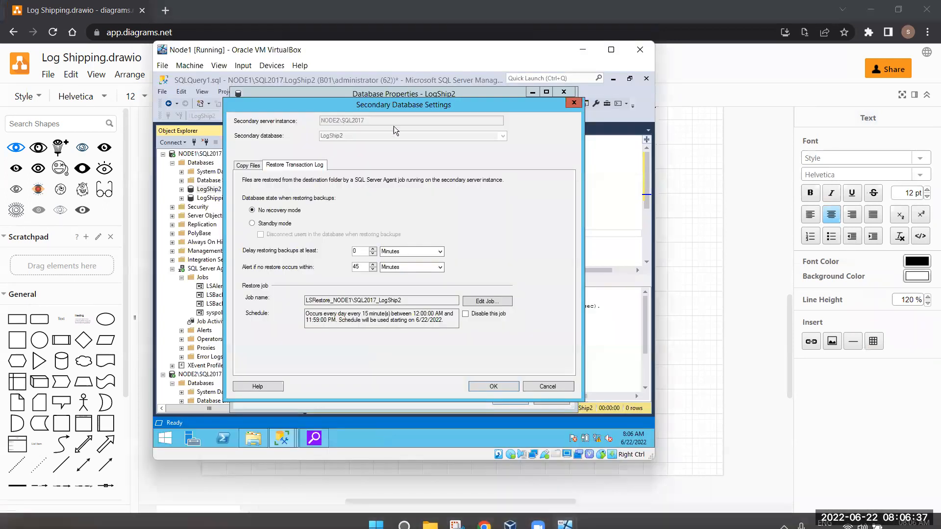
click(573, 103)
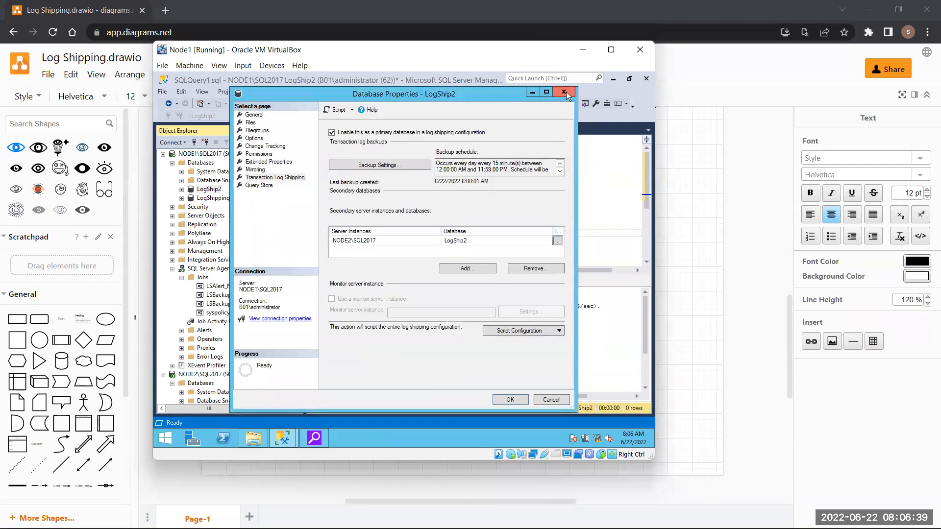
click(564, 93)
- In a new query window, write the note 'TUF - Transaction Undo File'
click(289, 103)
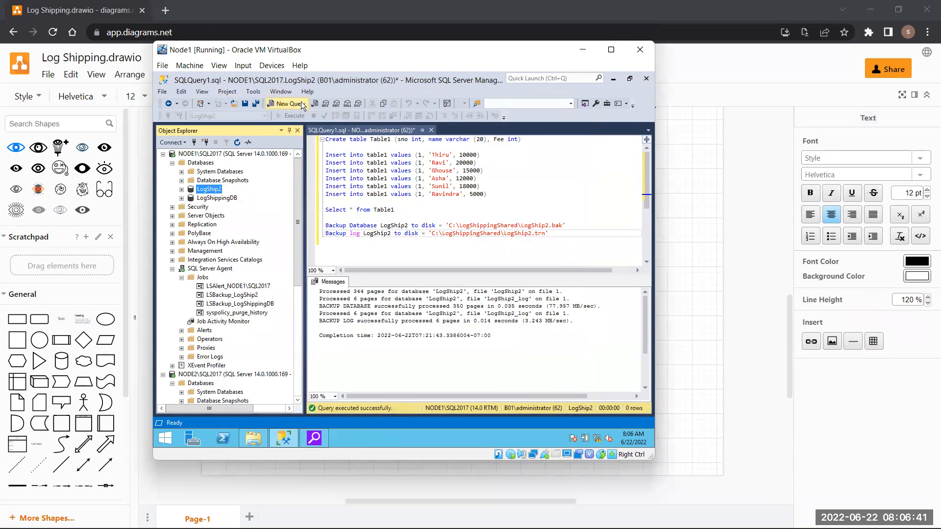
key(Return)
key(Return)
key(Return)
text(TUF - Transaction)
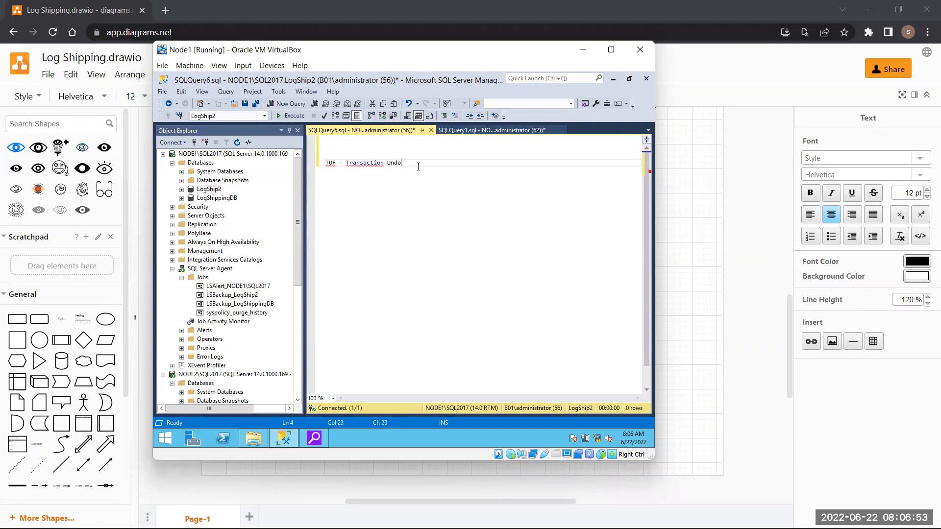
text(Undo File)
drag(418, 163, 319, 163)
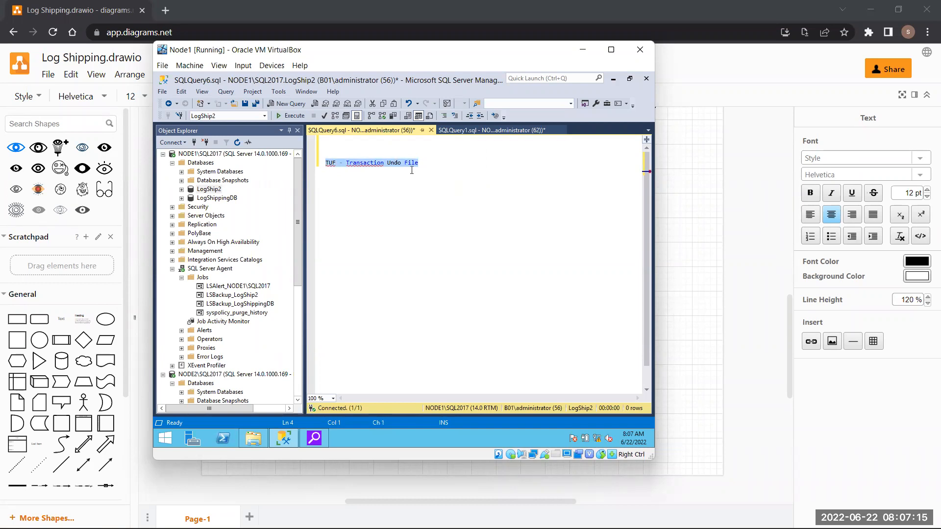
click(435, 161)
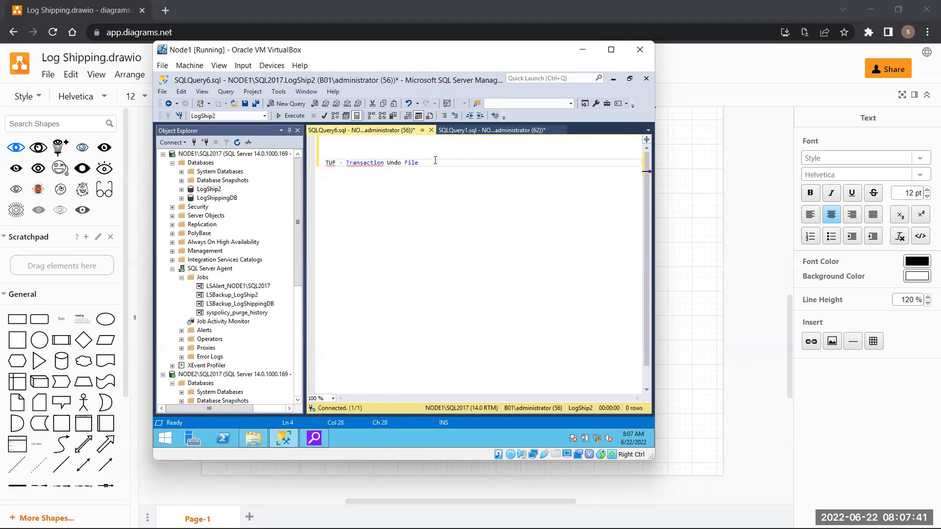
- Add a second note line 'WRK - Work File' below the TUF line
key(Return)
key(Return)
text(WRK)
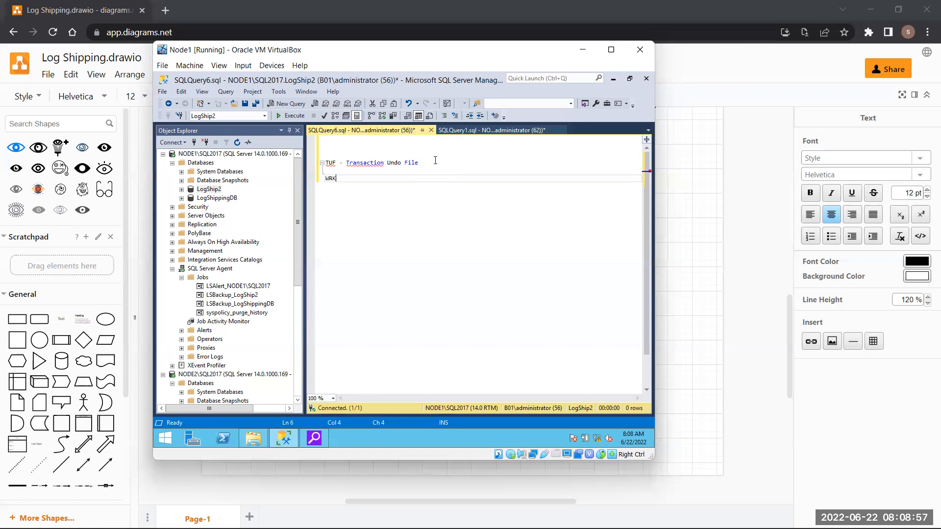
text(-)
text(ork File)
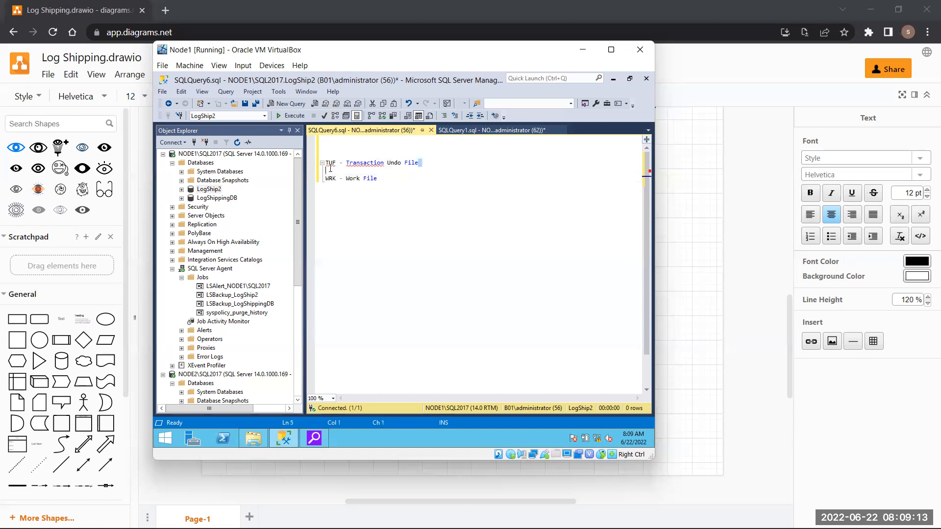
- Select the note lines, then delete all text from the query editor
drag(430, 162, 519, 156)
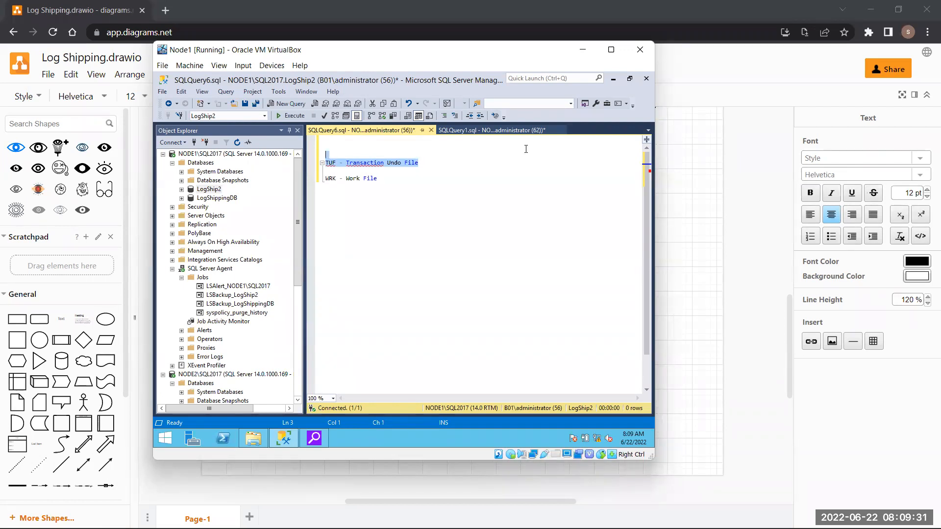
click(520, 148)
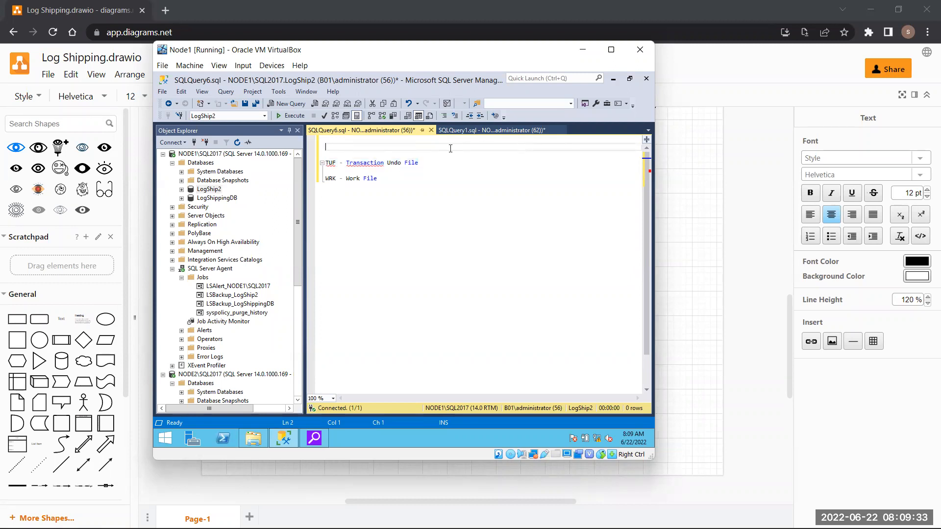
triple_click(404, 179)
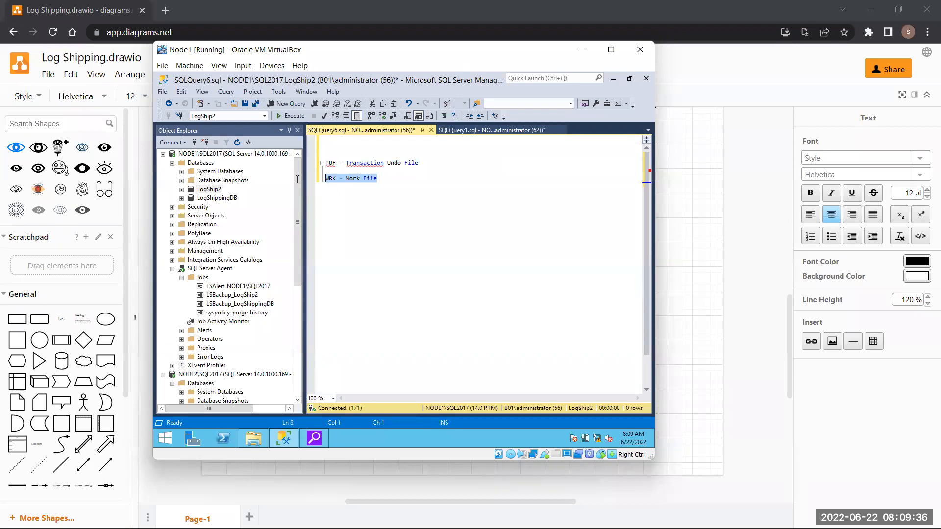
click(450, 161)
drag(450, 162, 325, 164)
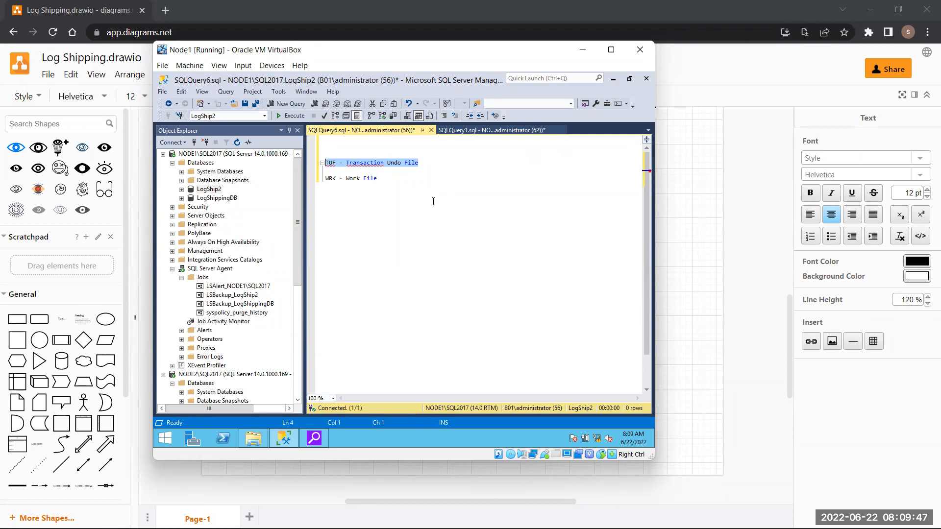
key(ctrl+a)
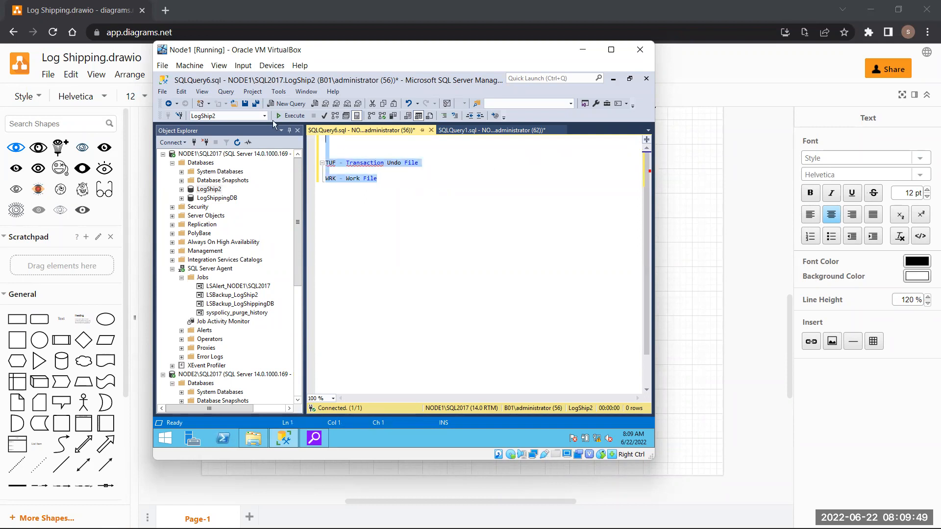
key(Delete)
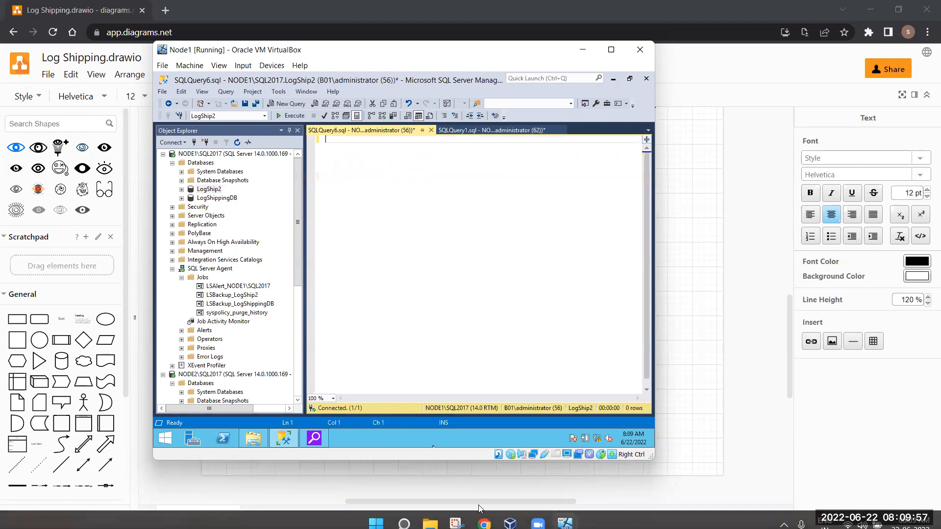
click(247, 437)
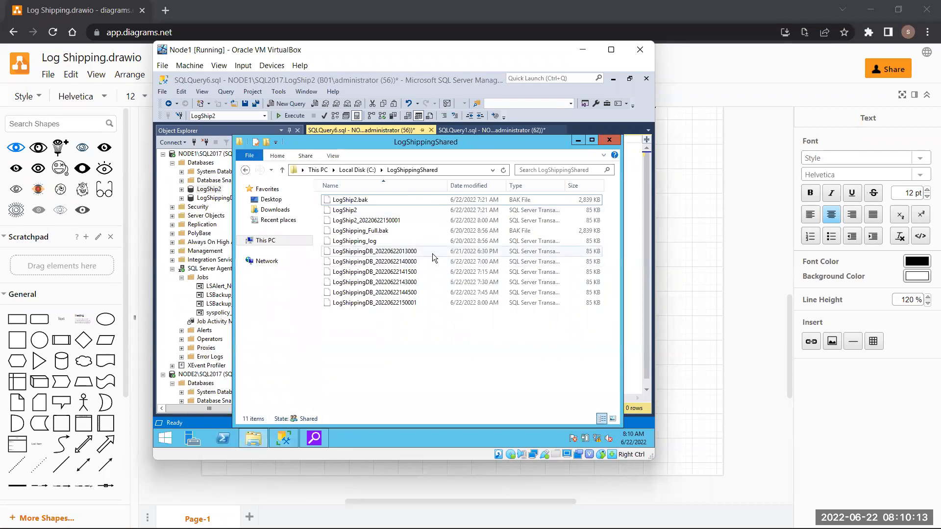
click(481, 221)
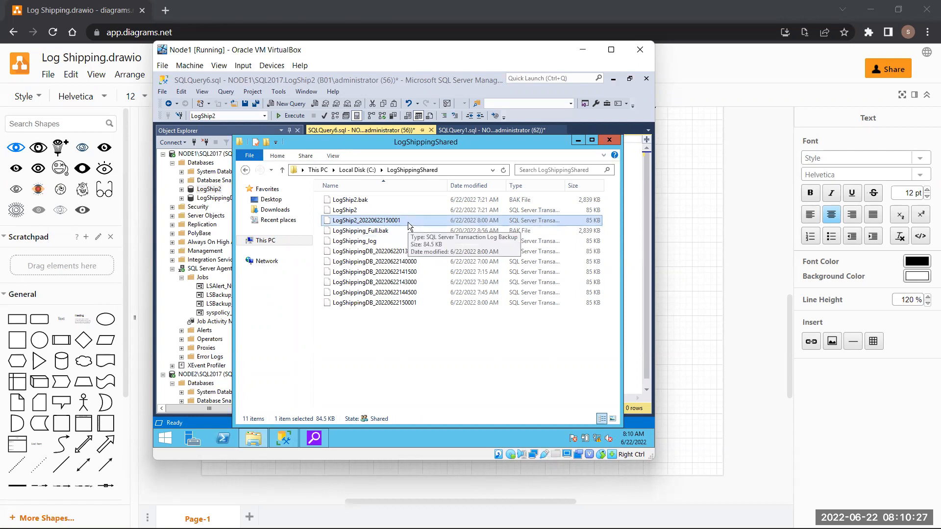
click(378, 198)
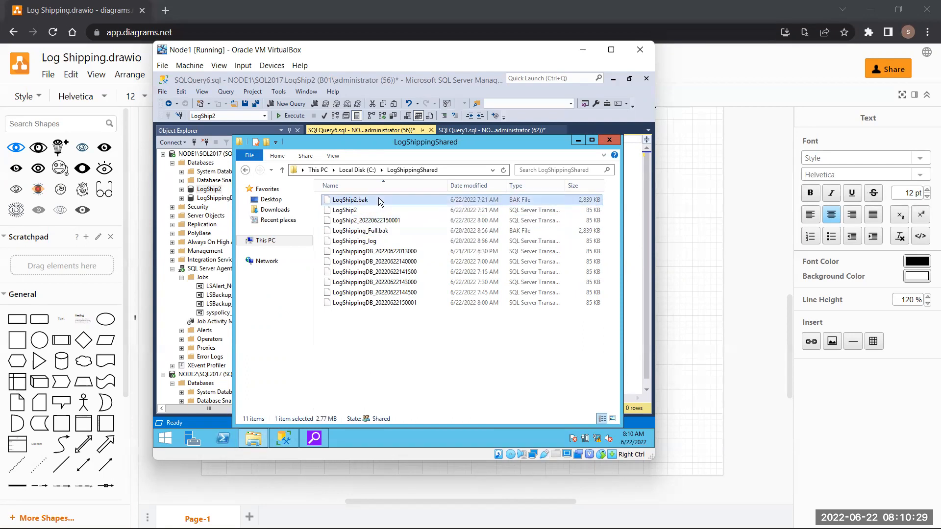
click(394, 221)
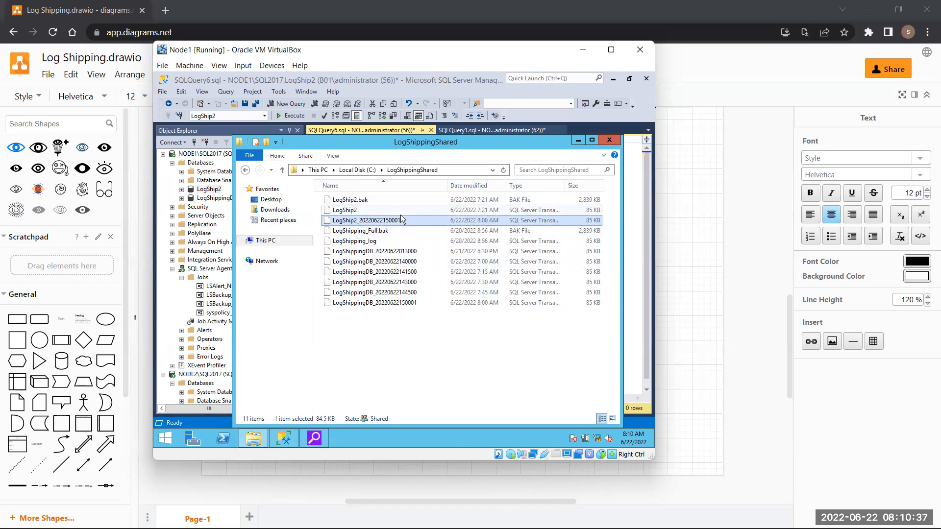
click(609, 141)
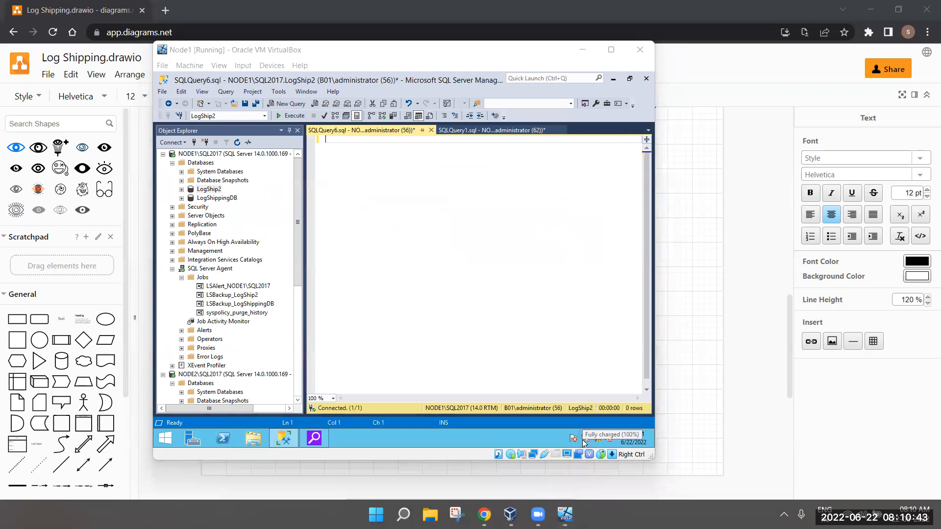
- Bring the Node2 VM forward and unlock it with the administrator password
mouse_move(565, 514)
click(643, 431)
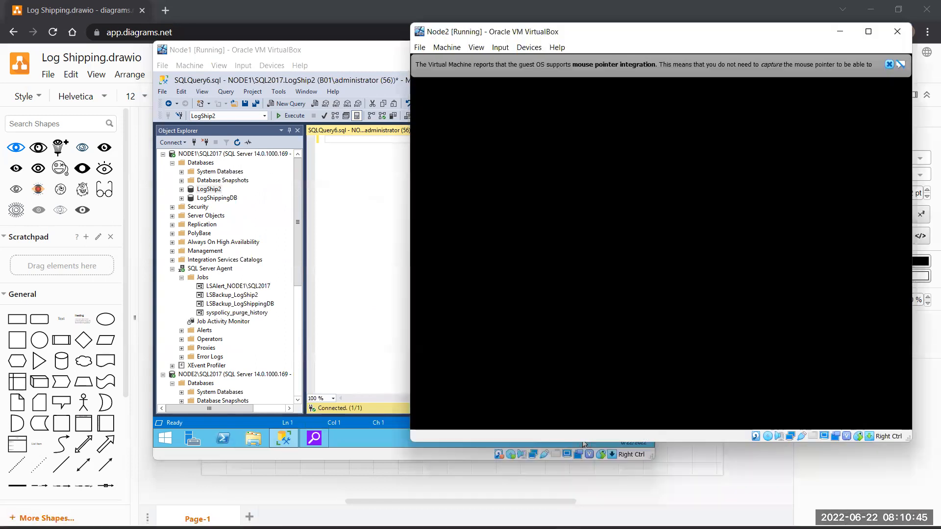
key(ctrl+alt+Delete)
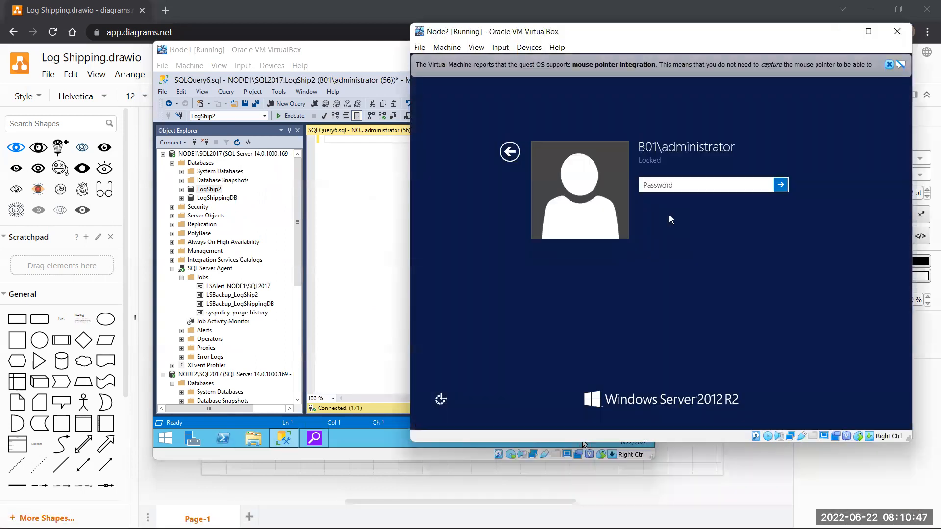
text(••••••••••)
key(Return)
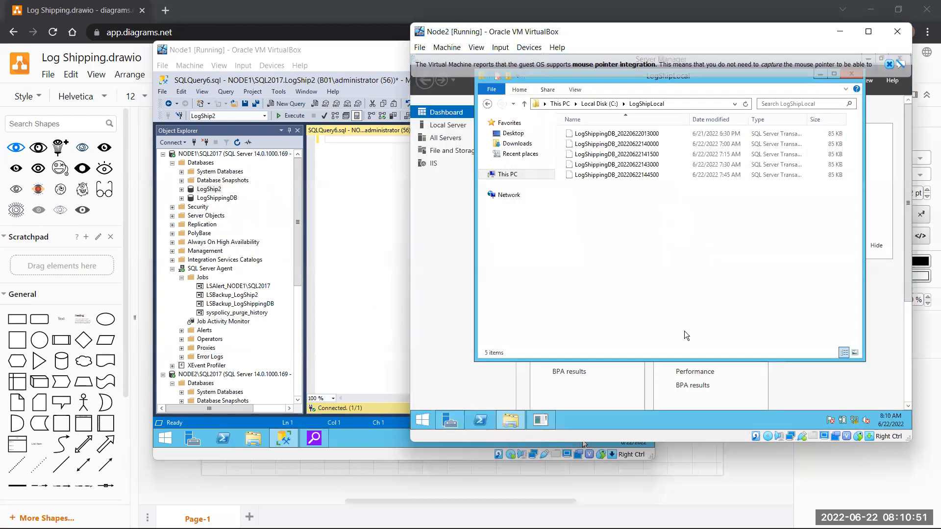
- Refresh the LogShipLocal folder list several times, then close the folder window
click(747, 104)
click(747, 104)
click(747, 104)
click(852, 75)
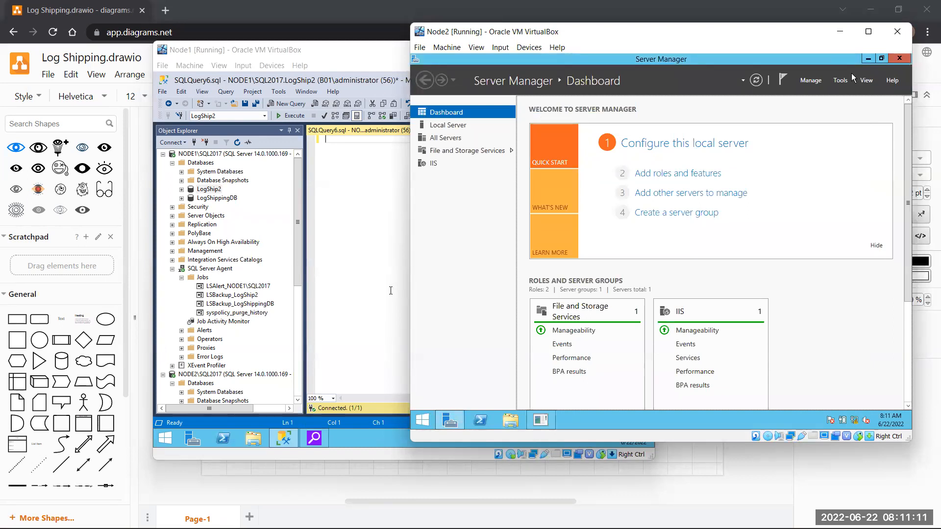
- Minimize the Node2 VirtualBox window and scroll Object Explorer down toward NODE2's Databases
click(839, 31)
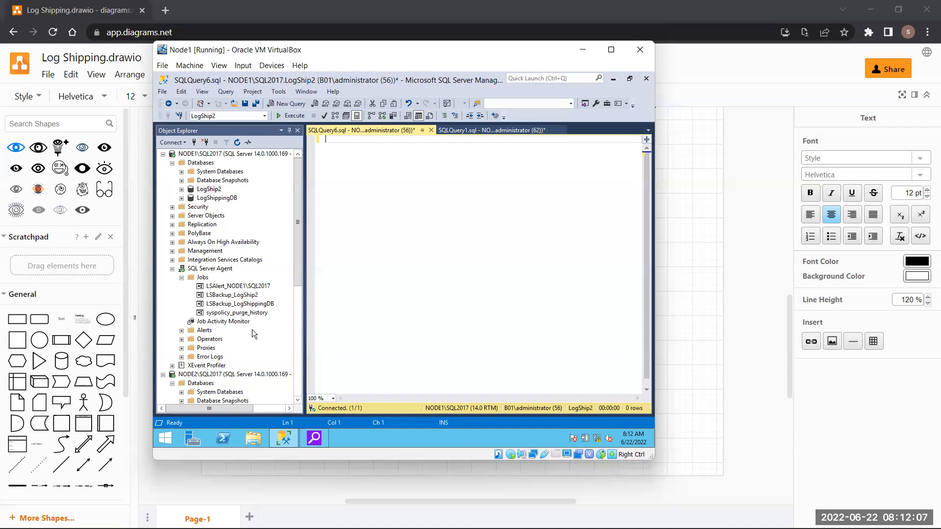
scroll(252, 333, down, 1)
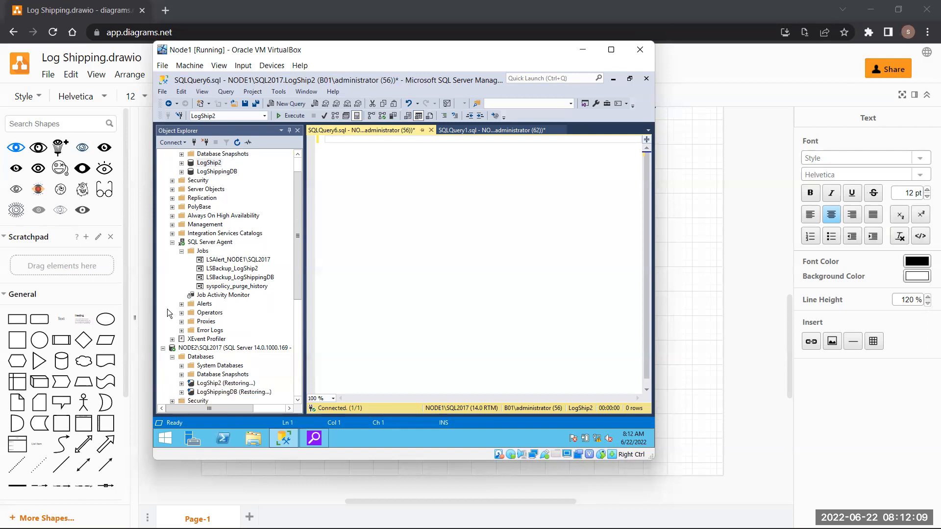
- Run the LSBackup_LogShip2 job on NODE1 once and close the success report
click(215, 163)
click(214, 163)
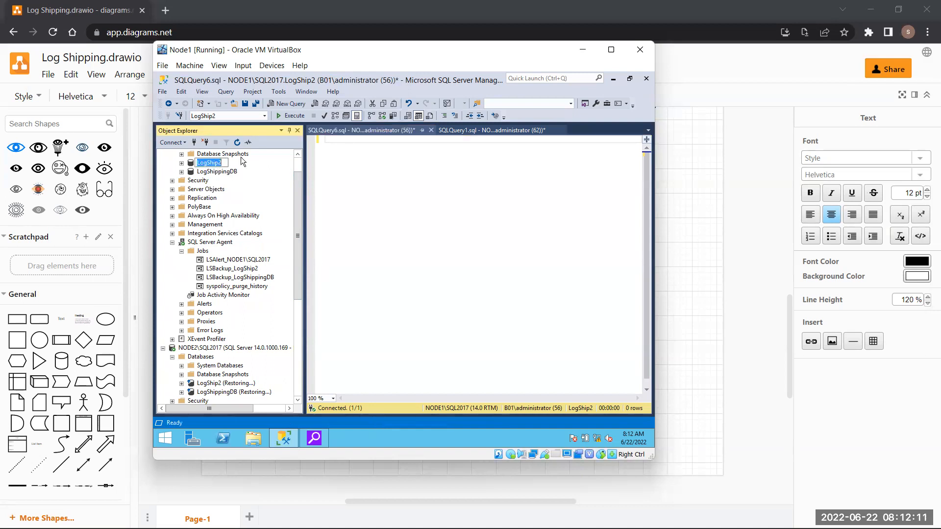
key(Escape)
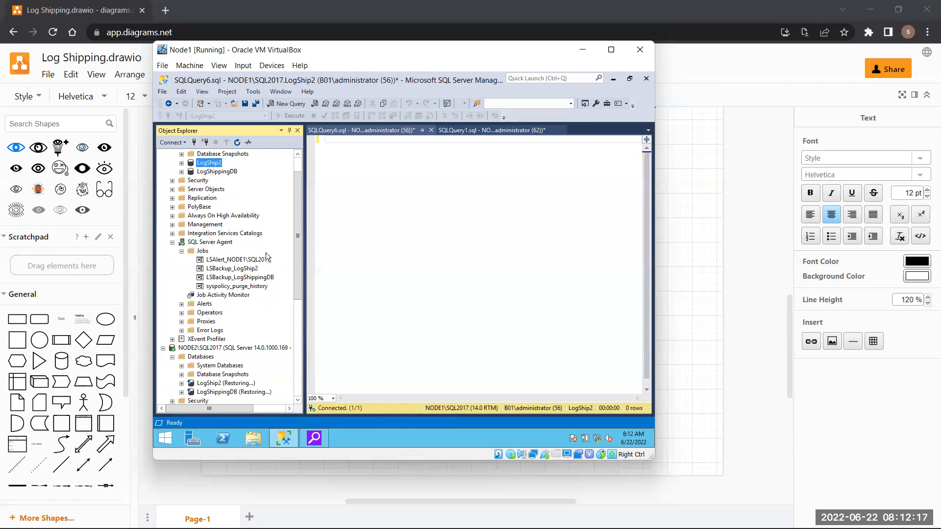
click(241, 271)
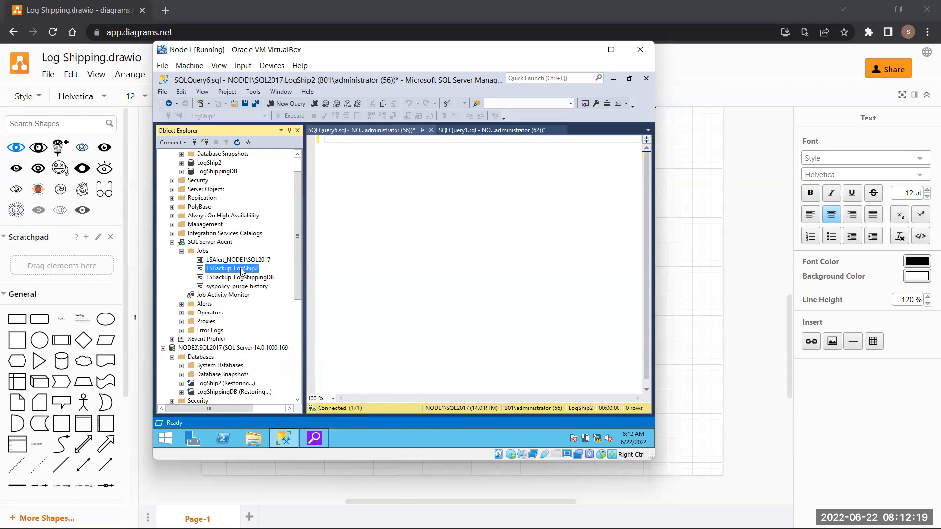
right_click(240, 268)
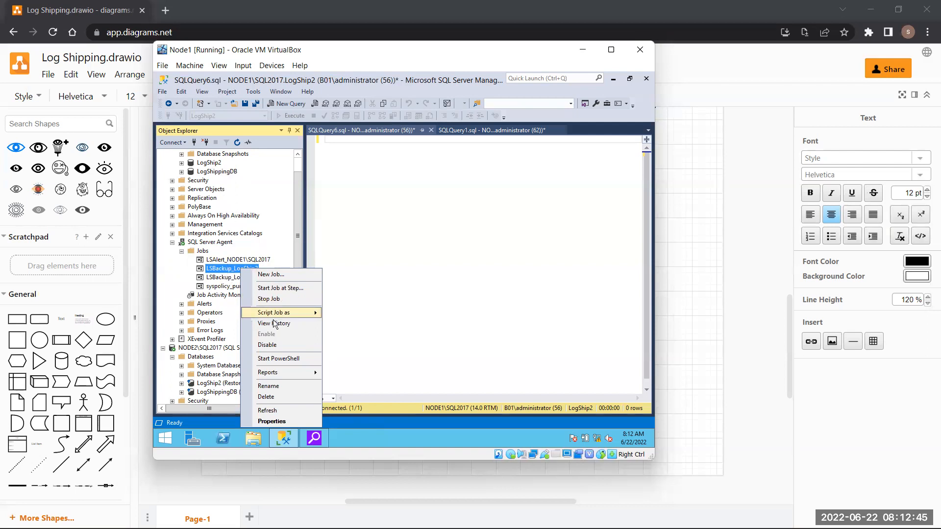
click(215, 271)
key(F2)
key(Escape)
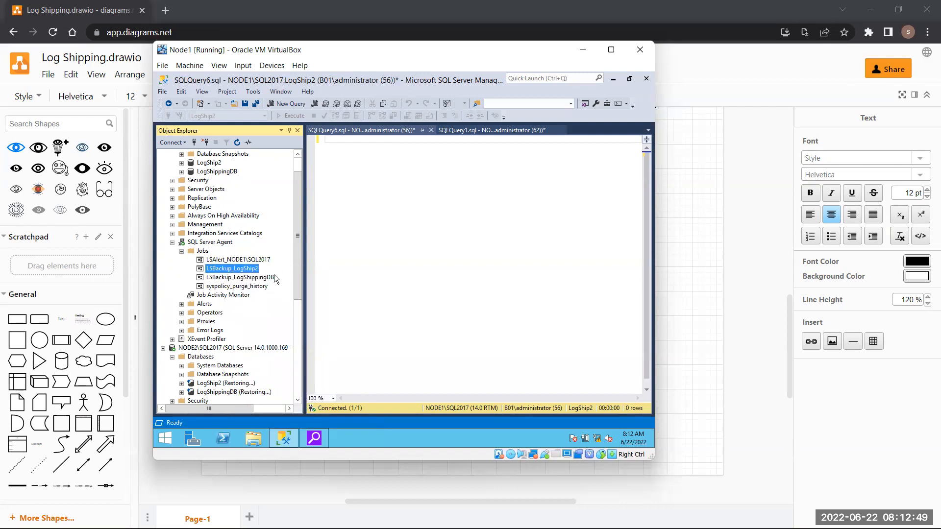
right_click(246, 271)
click(299, 289)
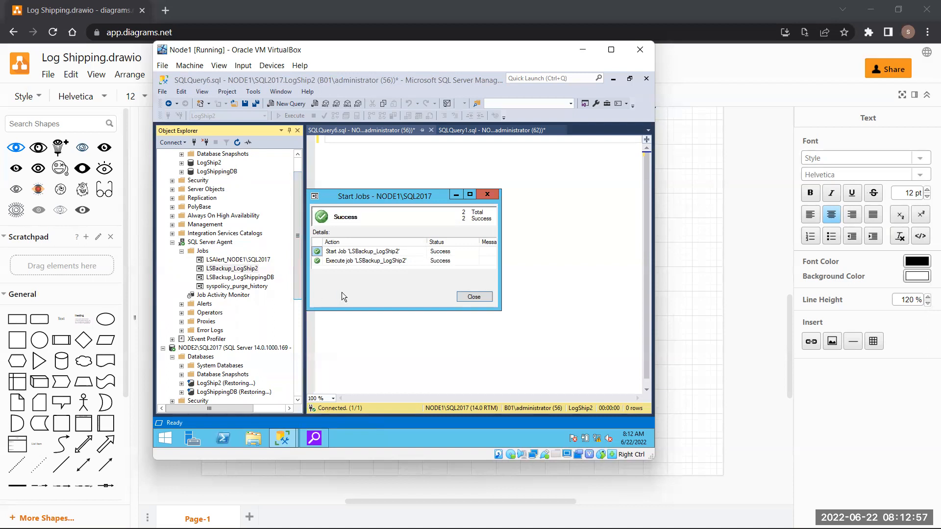
click(466, 299)
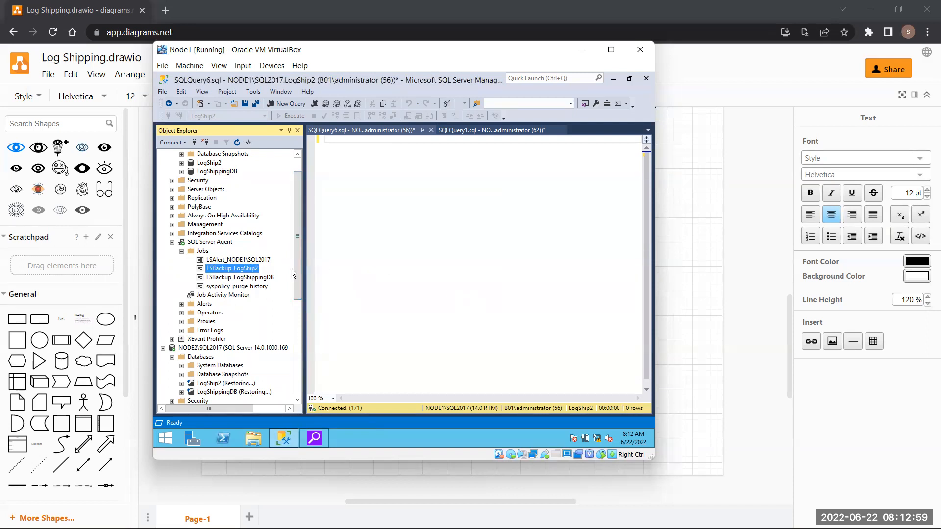
- Disable the LSBackup_LogShip2 job and close the confirmation
right_click(228, 268)
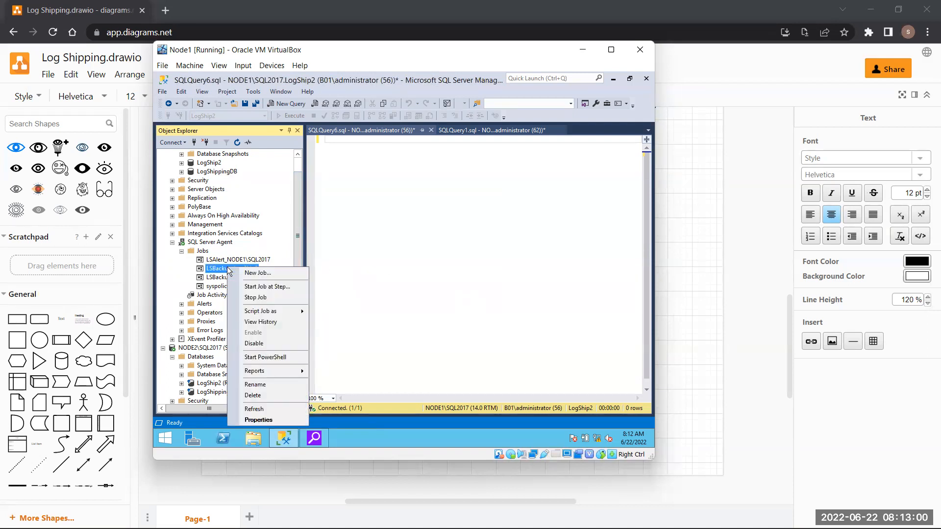
click(262, 344)
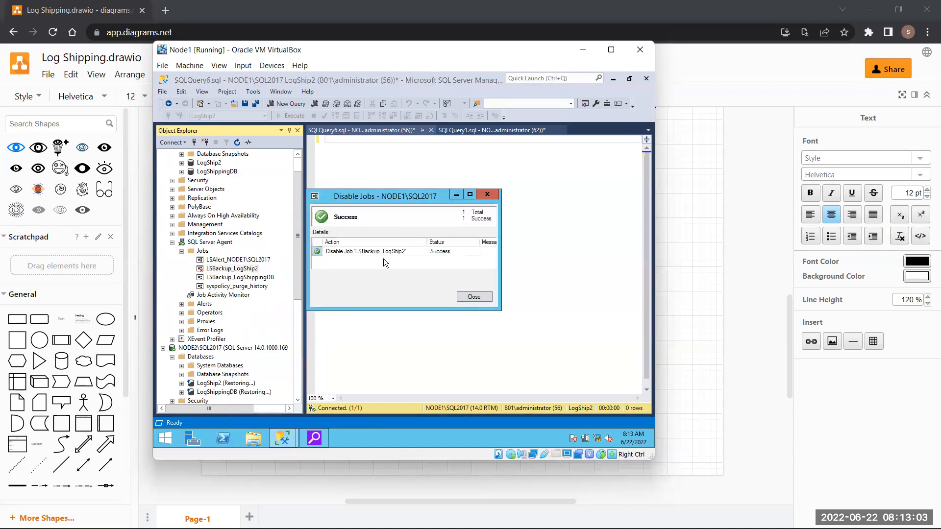
click(473, 295)
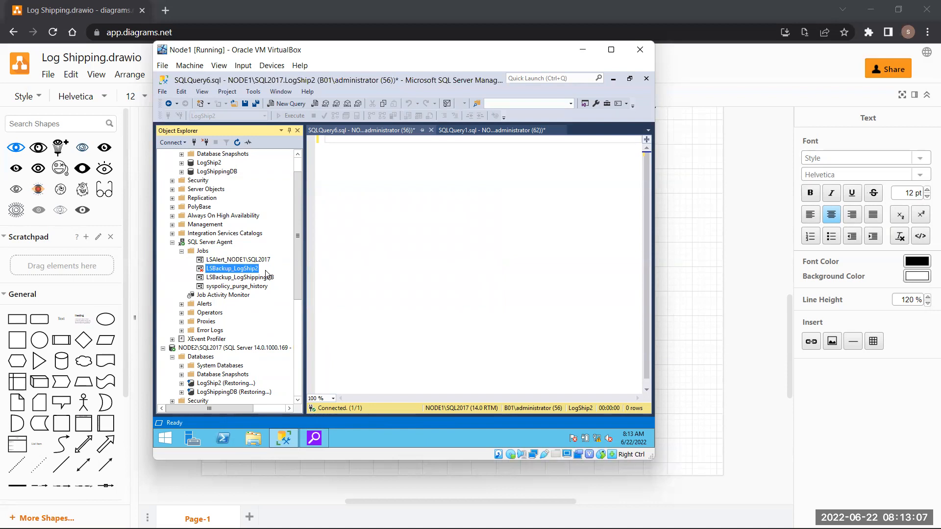
scroll(266, 270, down, 3)
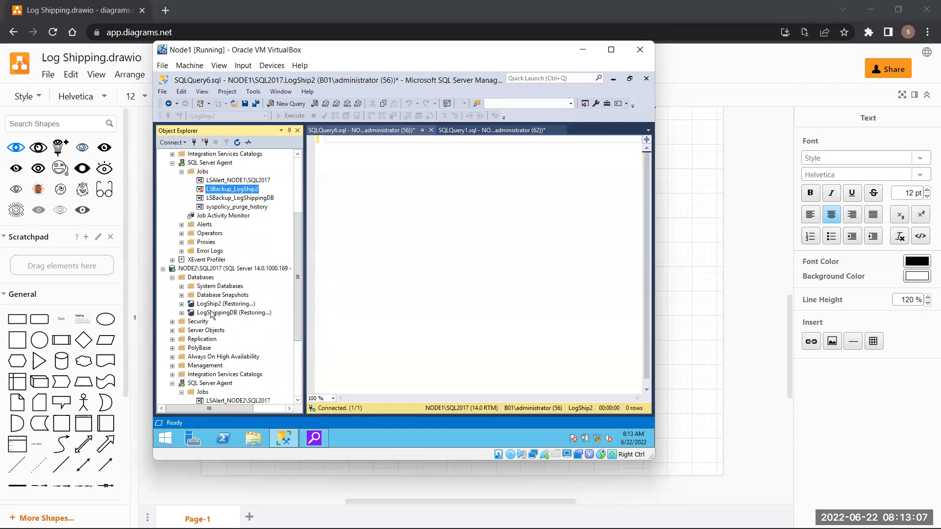
- Expand NODE2's SQL Server Agent jobs and scroll sideways to read the LSAlert, LSCopy and LSRestore names
double_click(211, 383)
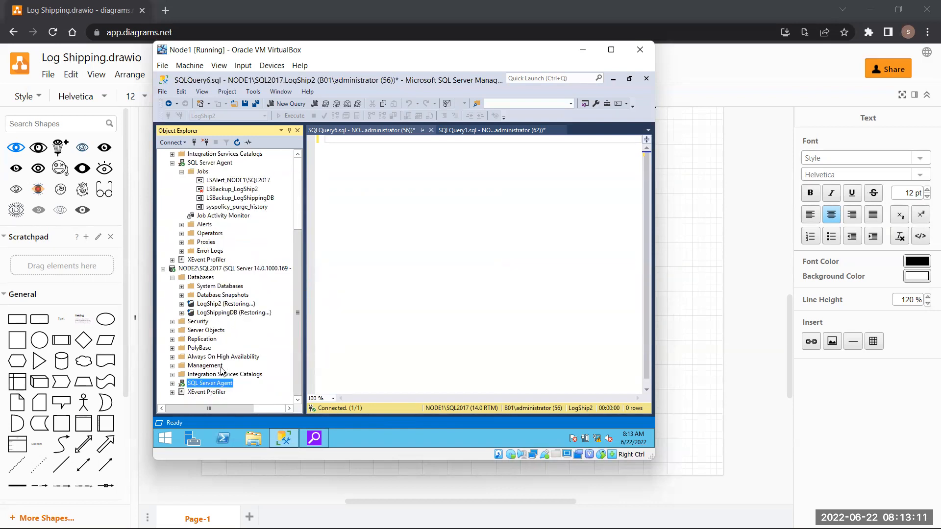
double_click(214, 384)
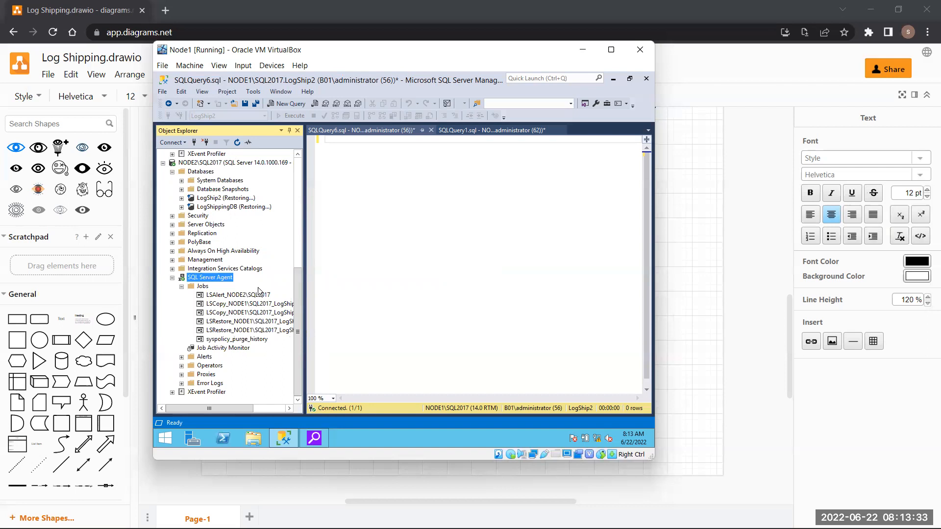
scroll(267, 335, up, 1)
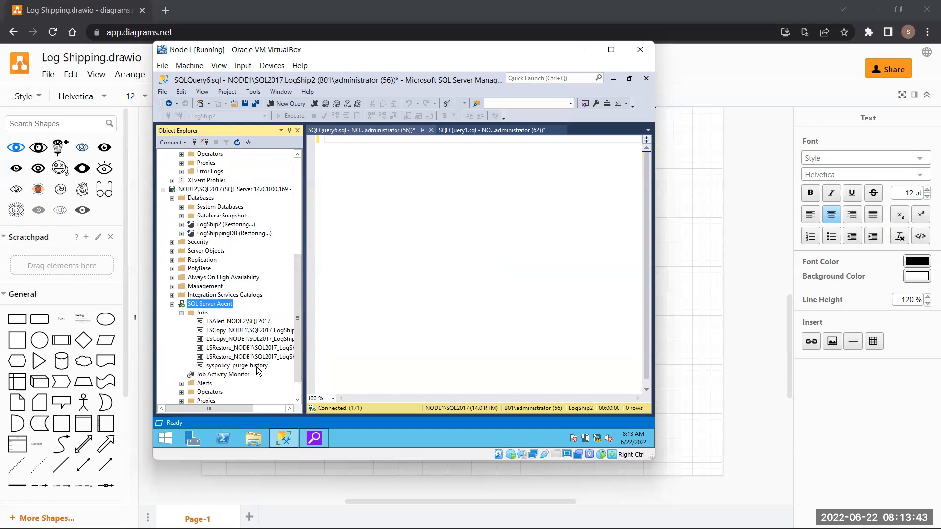
drag(231, 410, 180, 410)
scroll(240, 286, up, 1)
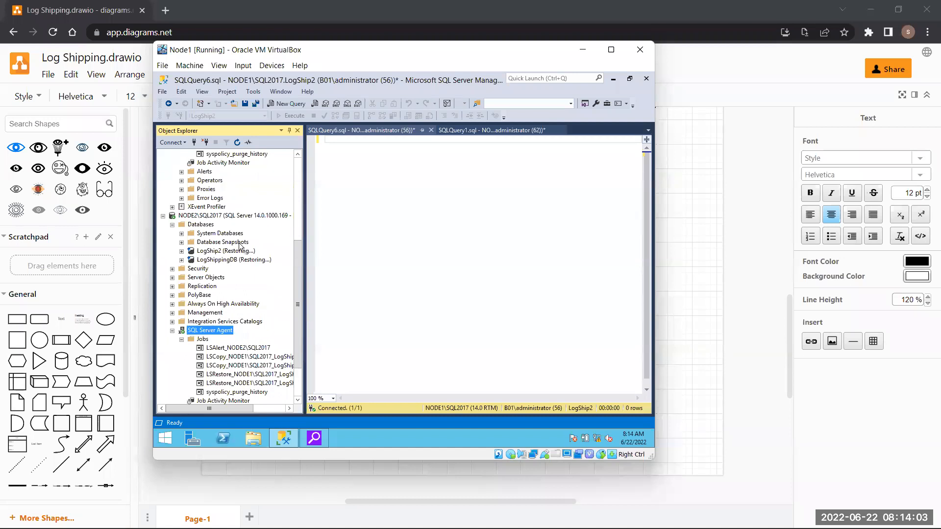
- Start a database restore of LogShip2 on NODE2 from a backup device and add a backup file
right_click(225, 253)
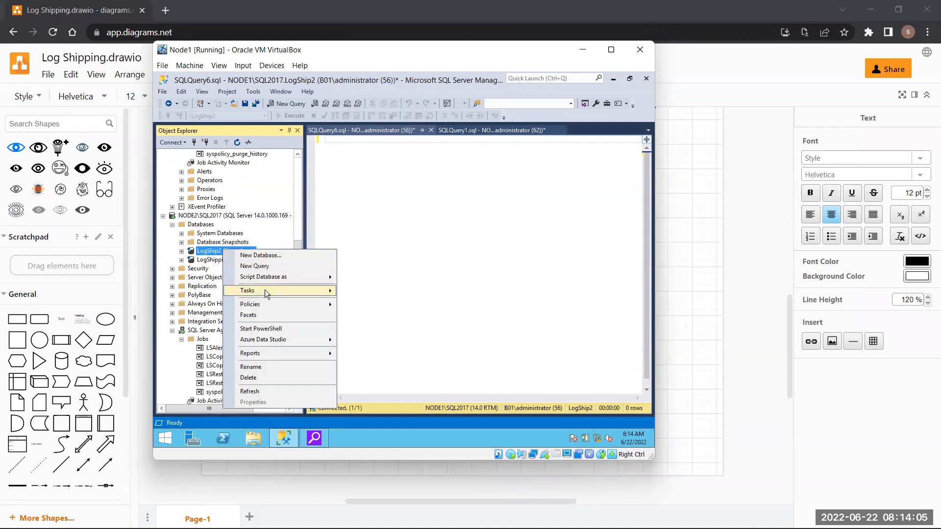
mouse_move(266, 290)
mouse_move(414, 215)
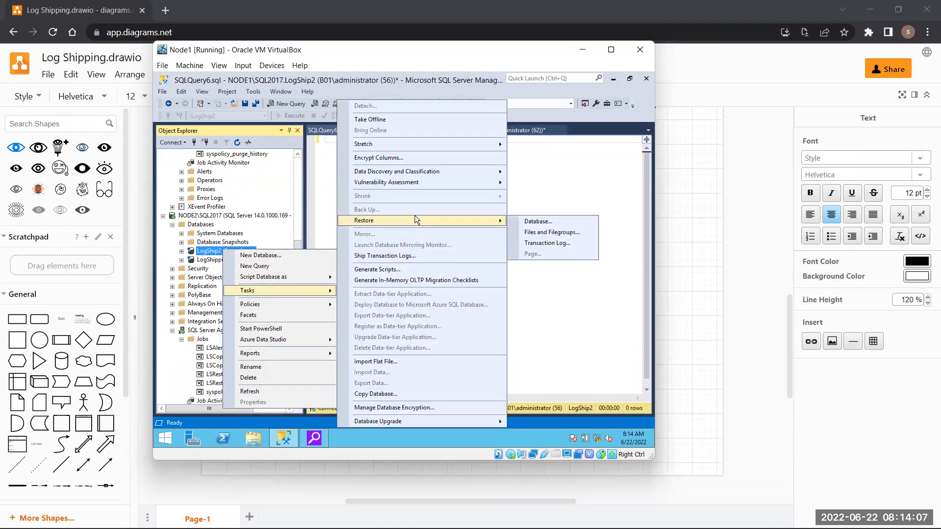
click(538, 221)
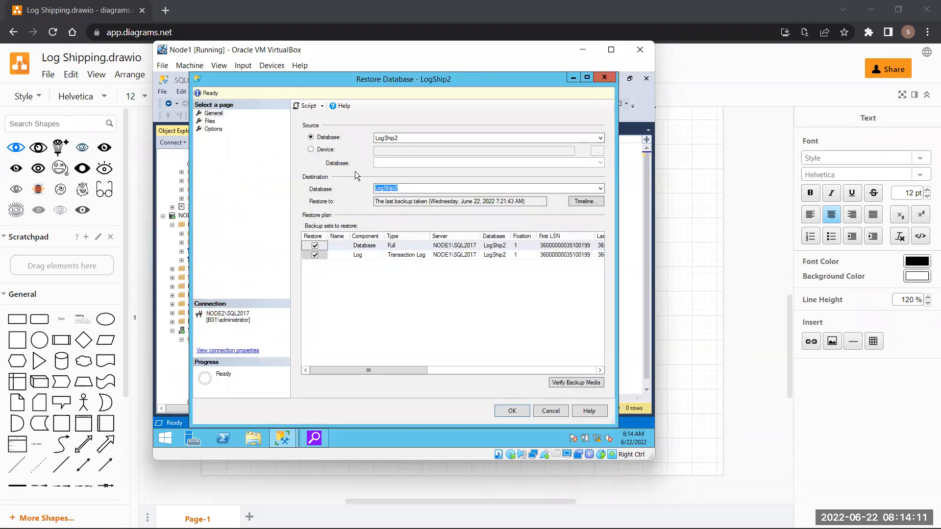
click(320, 149)
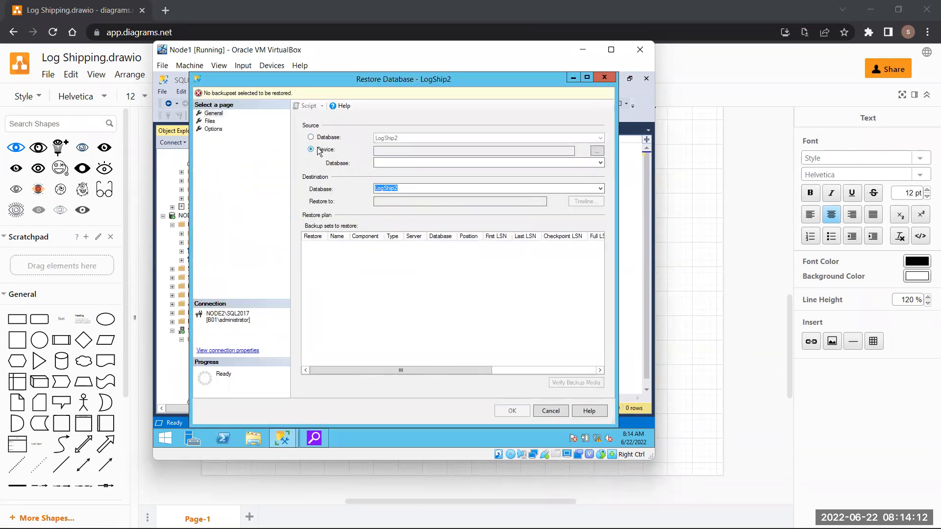
click(597, 151)
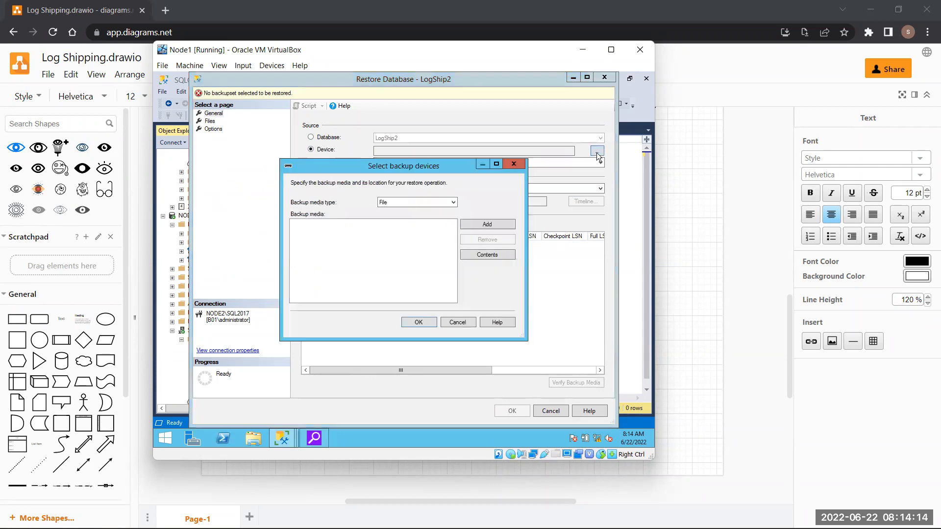
click(485, 225)
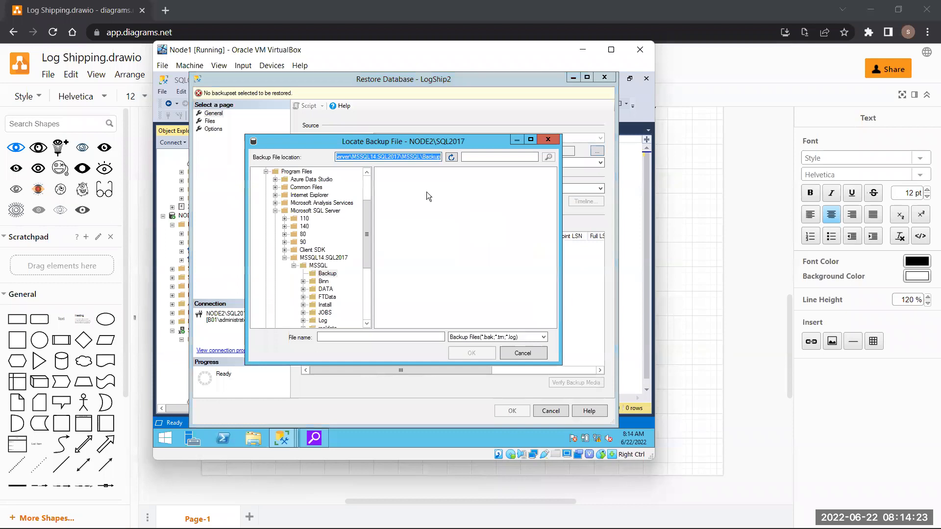
- Browse to \\10.10.10.1\C$\LogShippingShared and select LogShip2_20220622151253.trn
text(\\1)
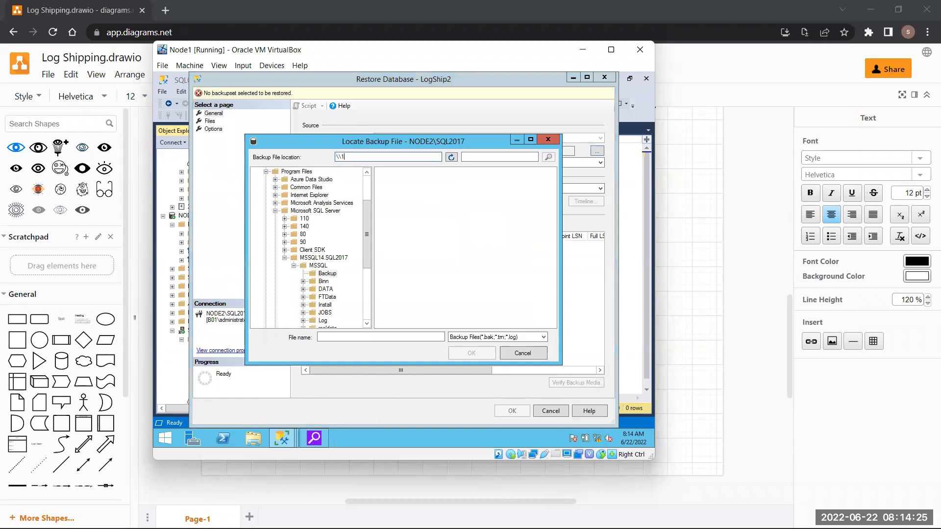
text(0.10.10.1\C$)
key(Return)
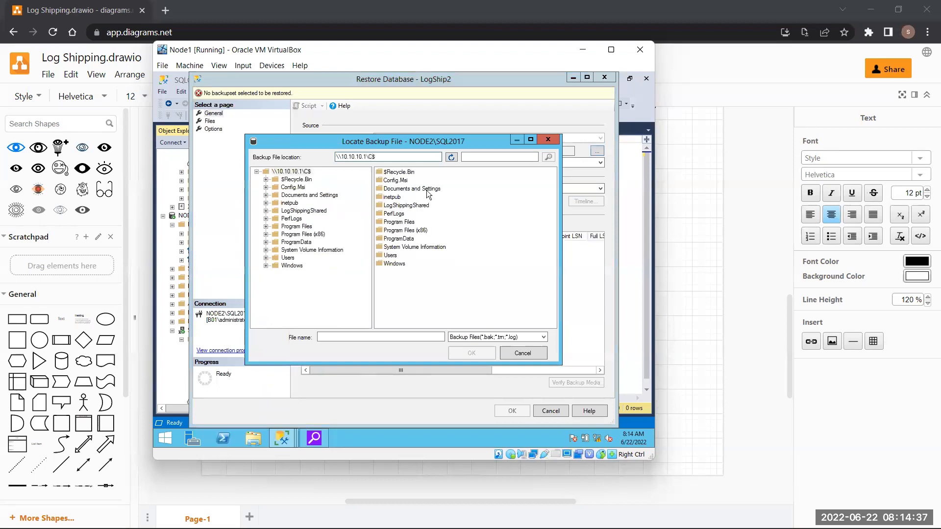
double_click(425, 207)
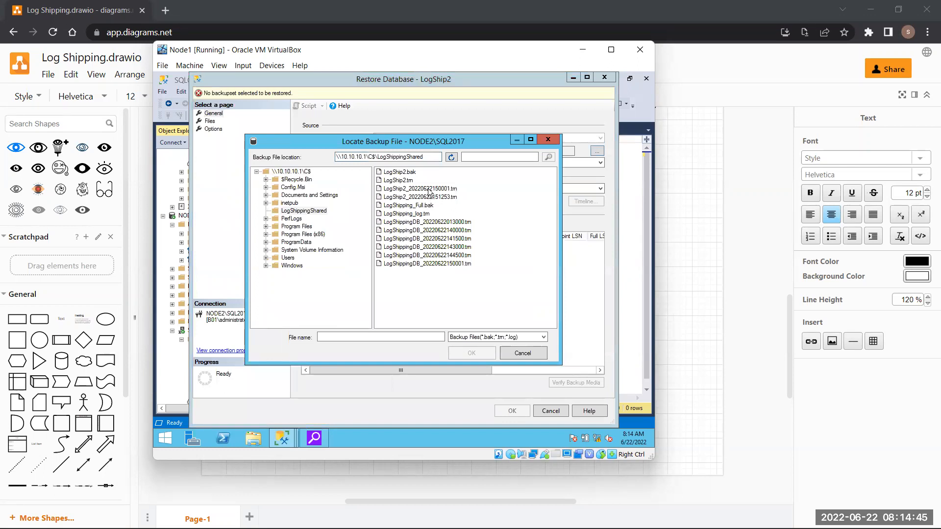
click(428, 190)
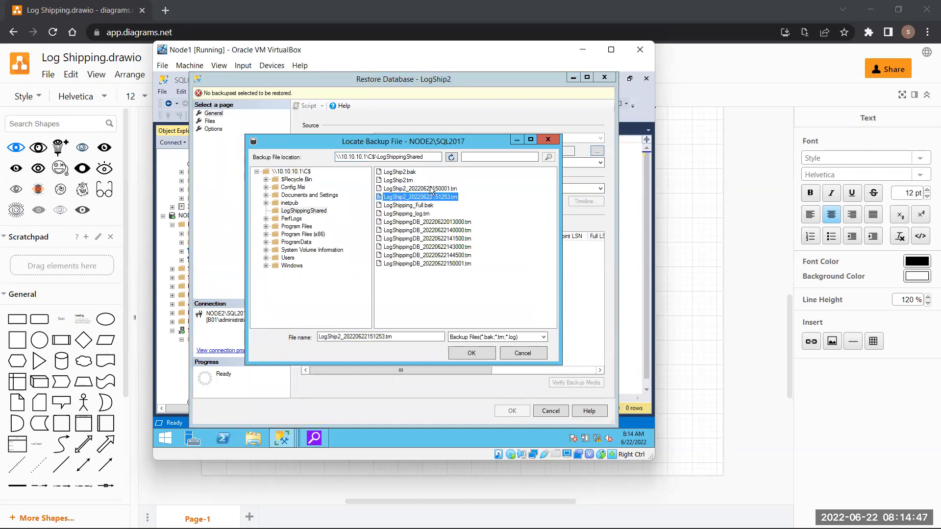
click(432, 197)
click(259, 437)
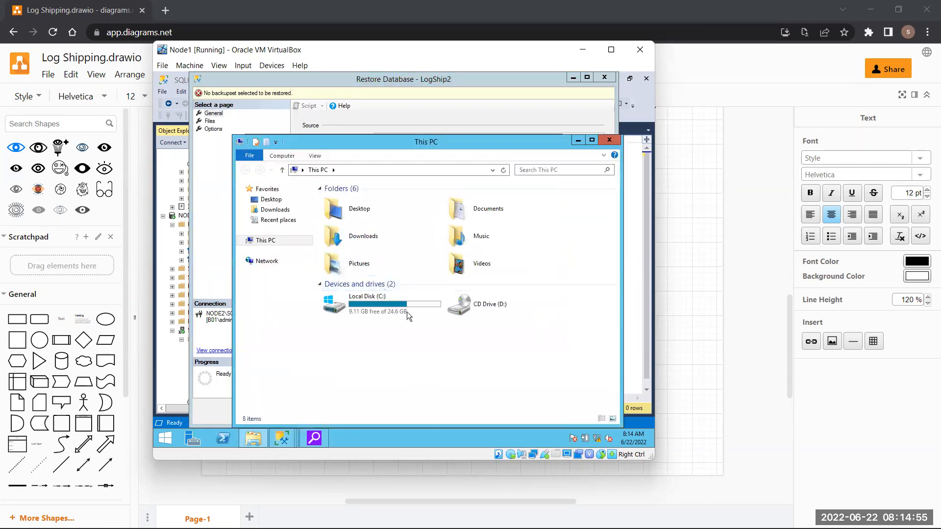
double_click(408, 317)
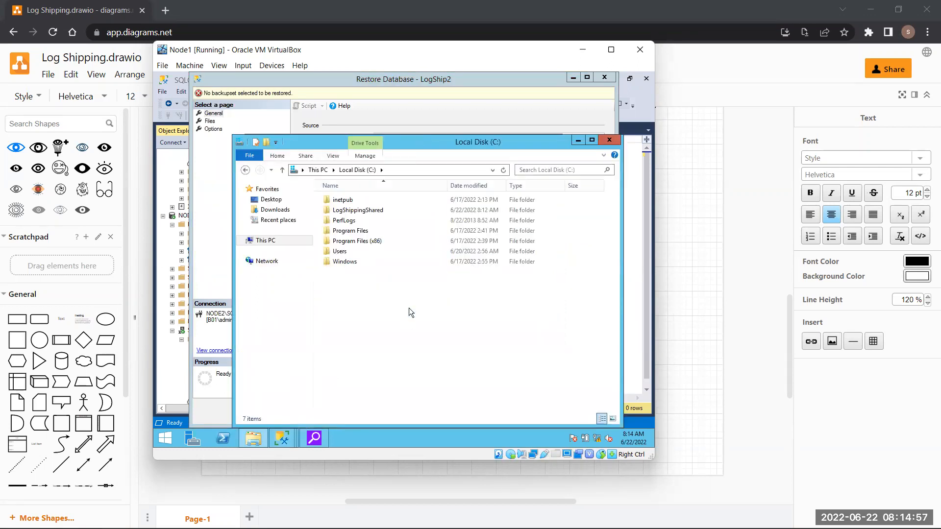
double_click(381, 211)
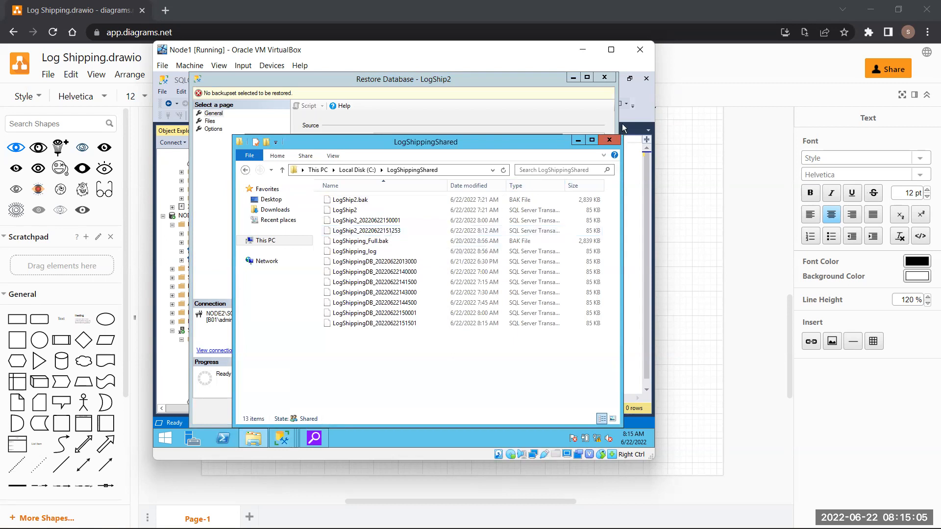
click(608, 144)
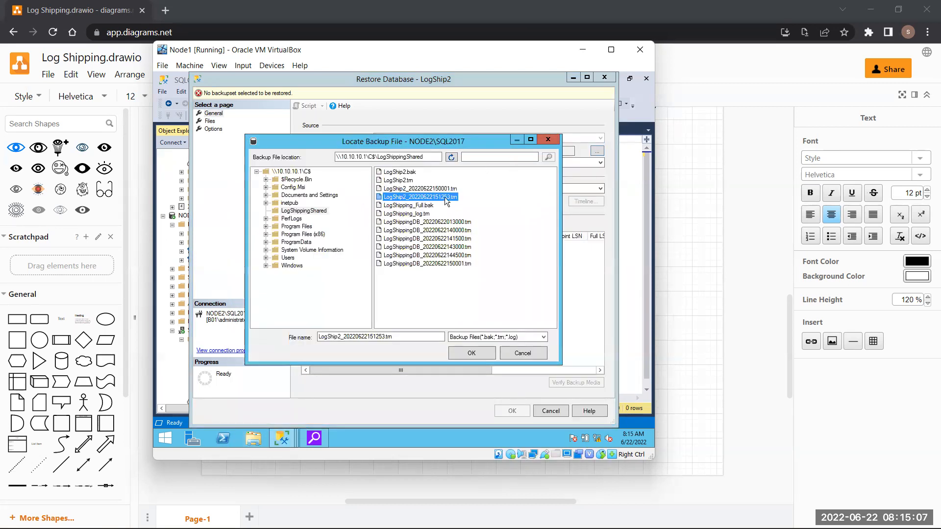
- Confirm the backup file, relocate all files to folder, and run the LogShip2 restore, which fails
click(471, 353)
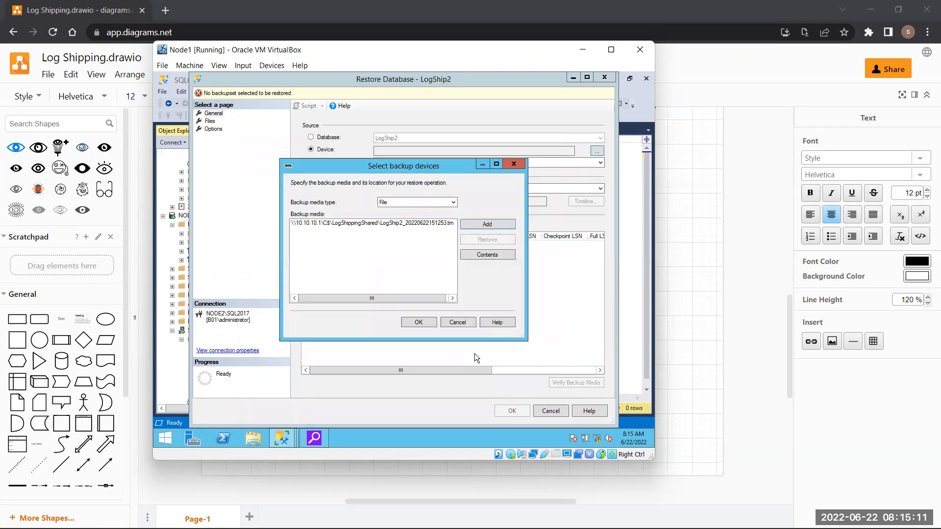
click(421, 322)
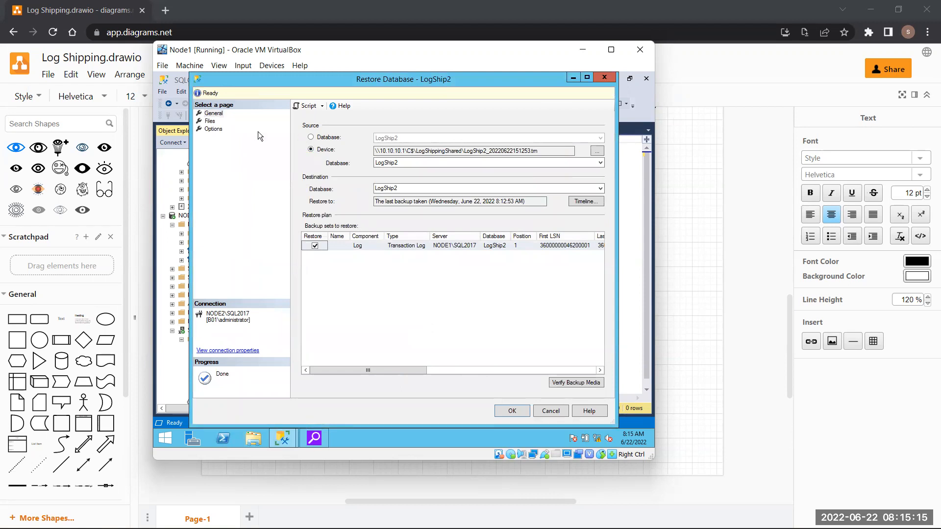
click(210, 121)
click(311, 139)
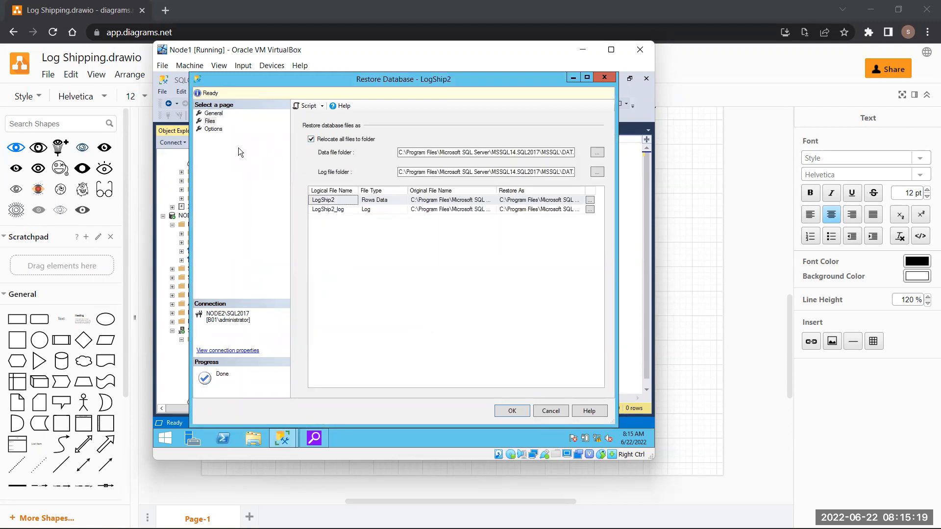
click(213, 129)
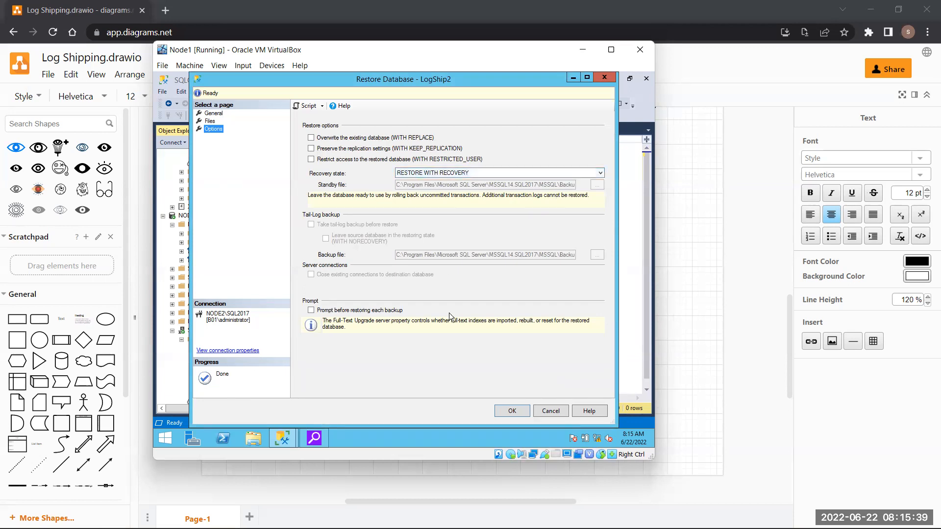
click(513, 410)
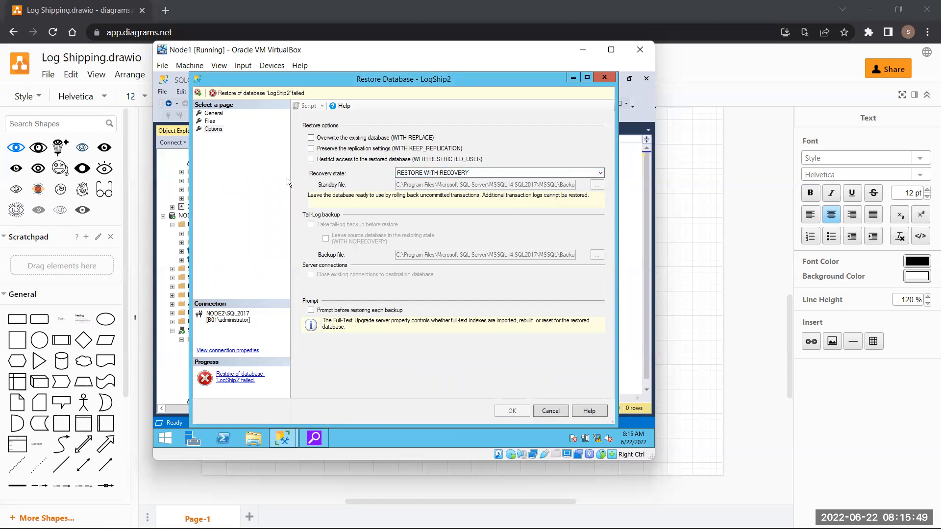
- Recheck the General and Files pages, enable Overwrite the existing database (WITH REPLACE), and rerun the restore
click(206, 112)
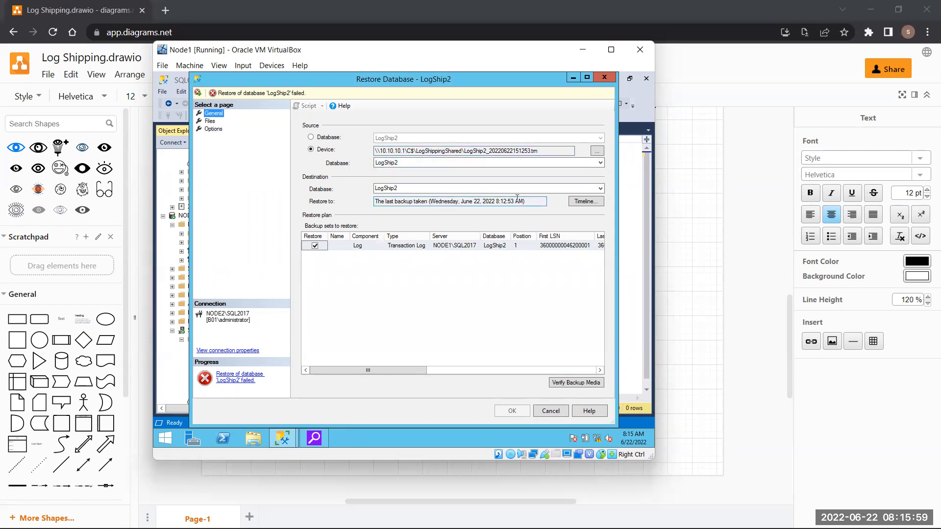
click(210, 121)
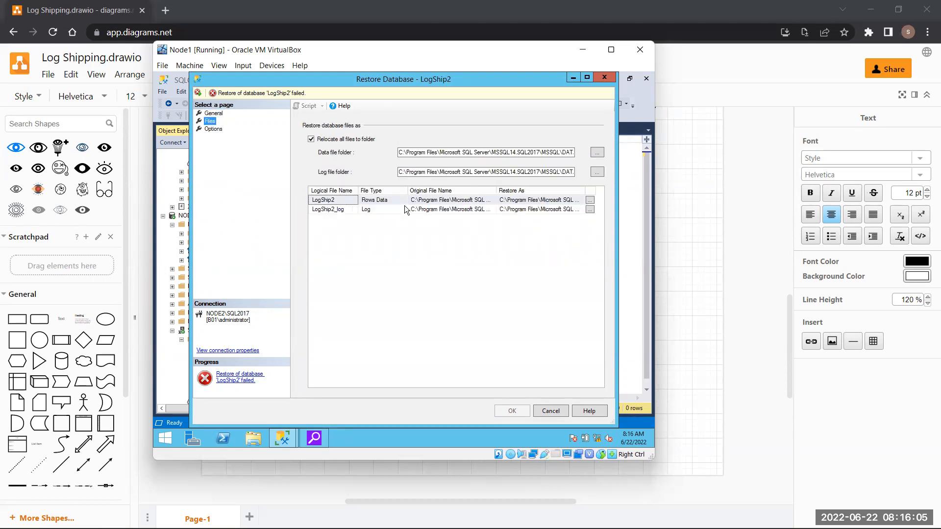
click(214, 130)
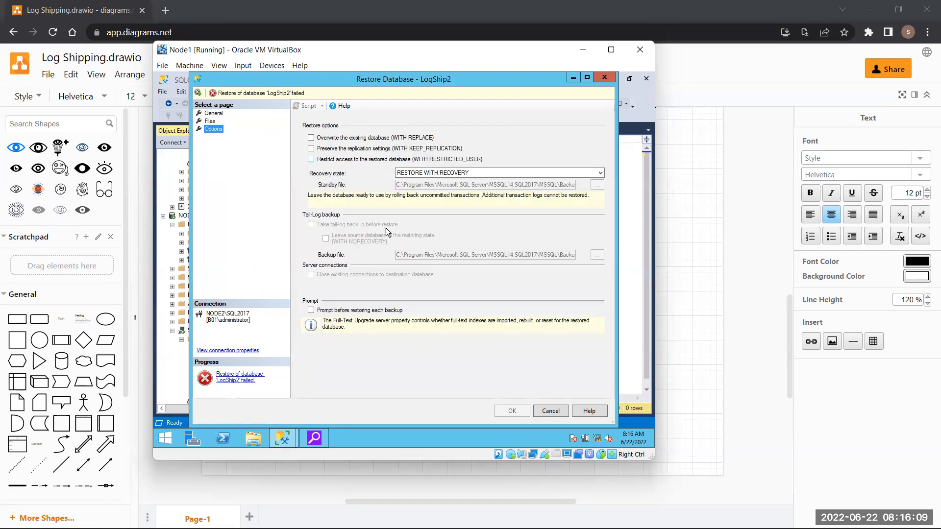
click(327, 138)
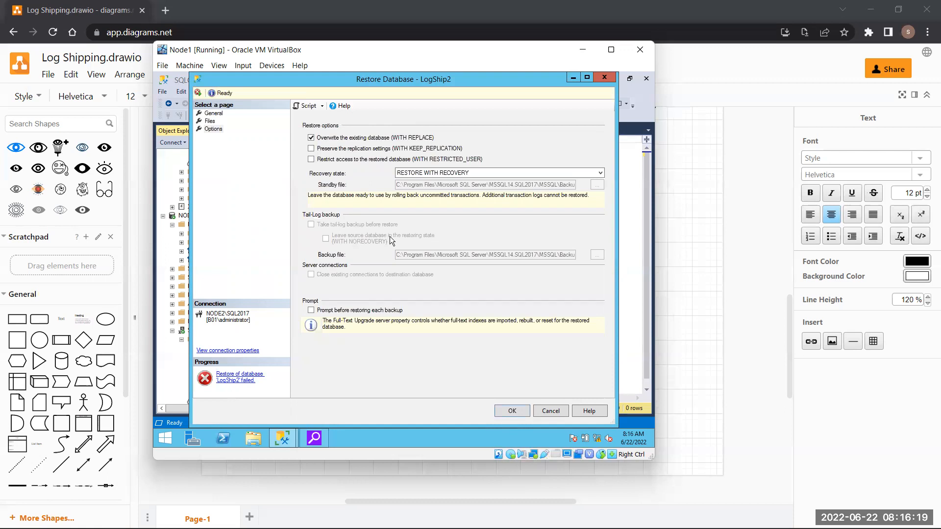
click(501, 410)
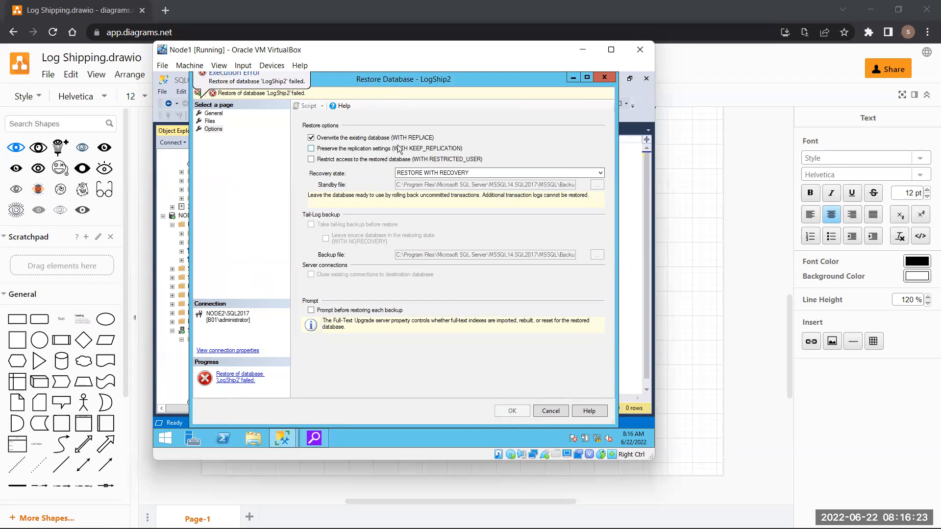
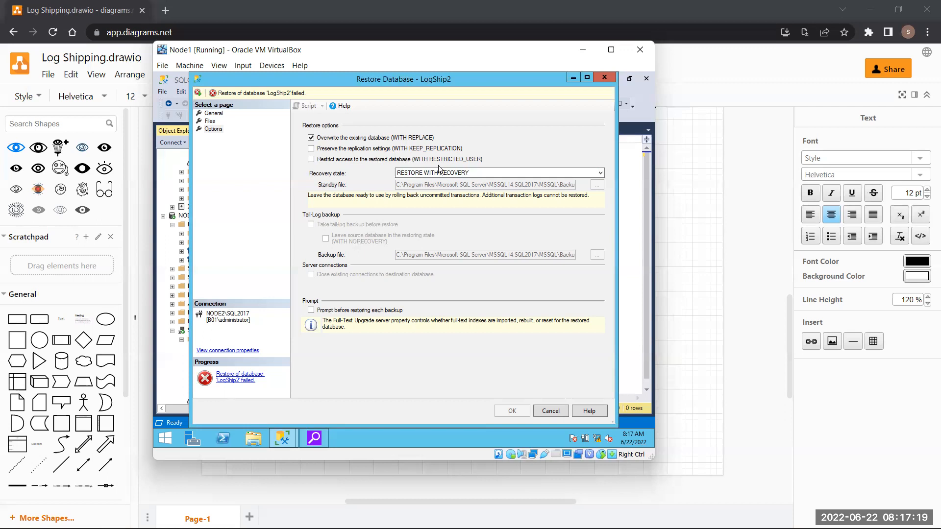
- Cancel the failed LogShip2 restore dialog and bring up the VirtualBox machine windows
click(554, 409)
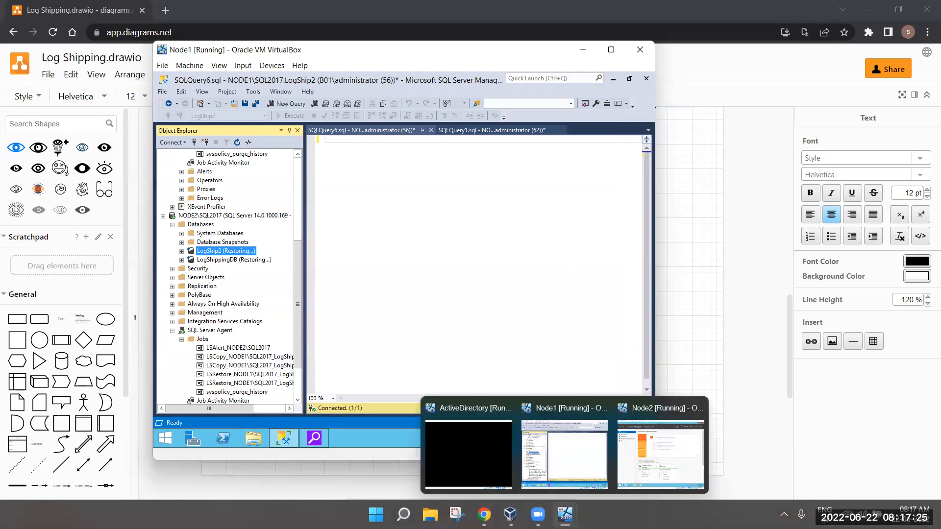
click(565, 513)
- On Node2, browse to C:\LogShipLocal and select the newer LogShip2 transaction log backup
mouse_move(564, 513)
click(671, 446)
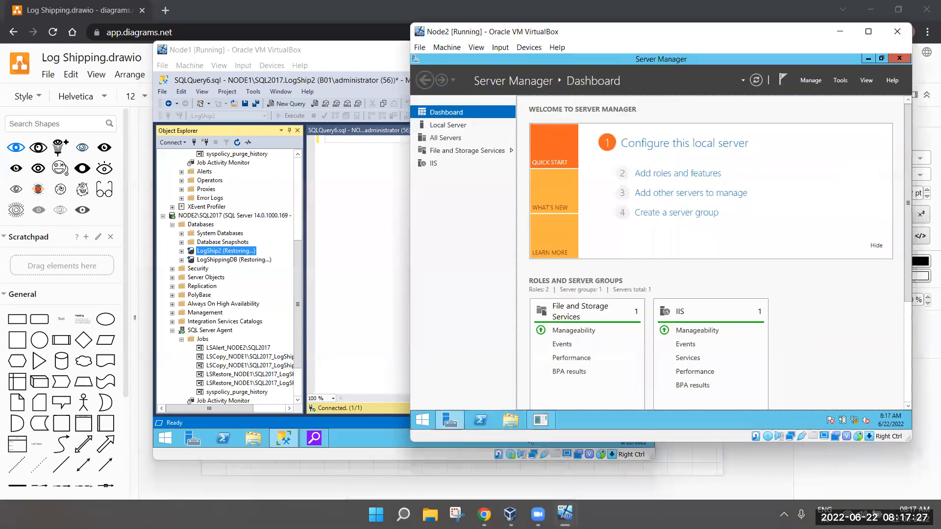
click(517, 423)
double_click(627, 231)
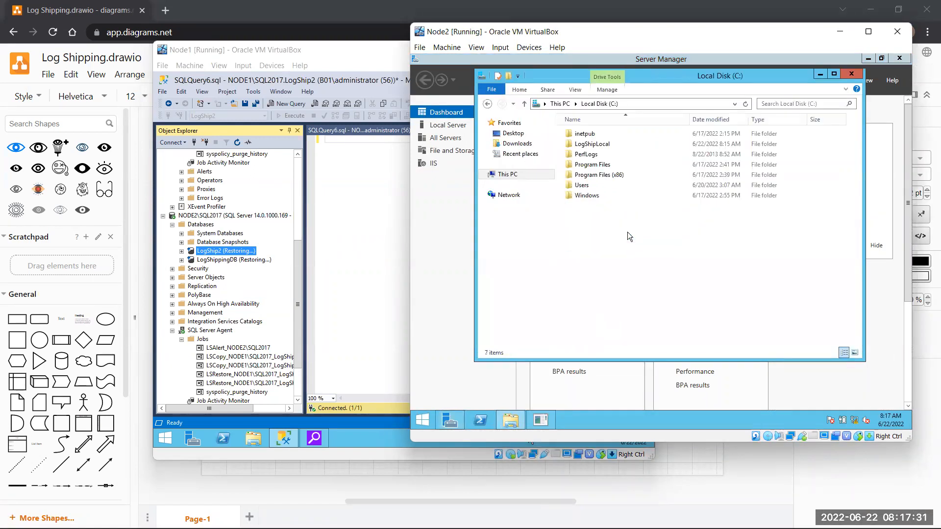
double_click(621, 145)
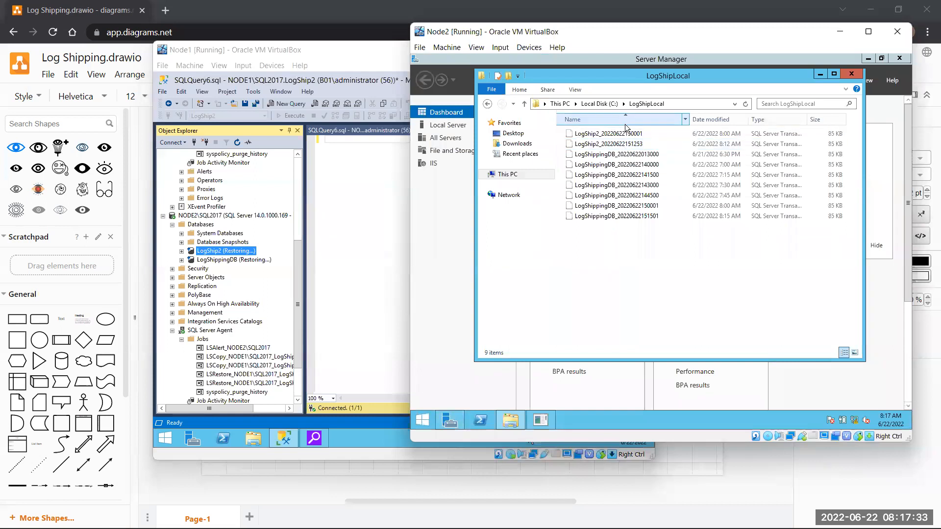
click(642, 144)
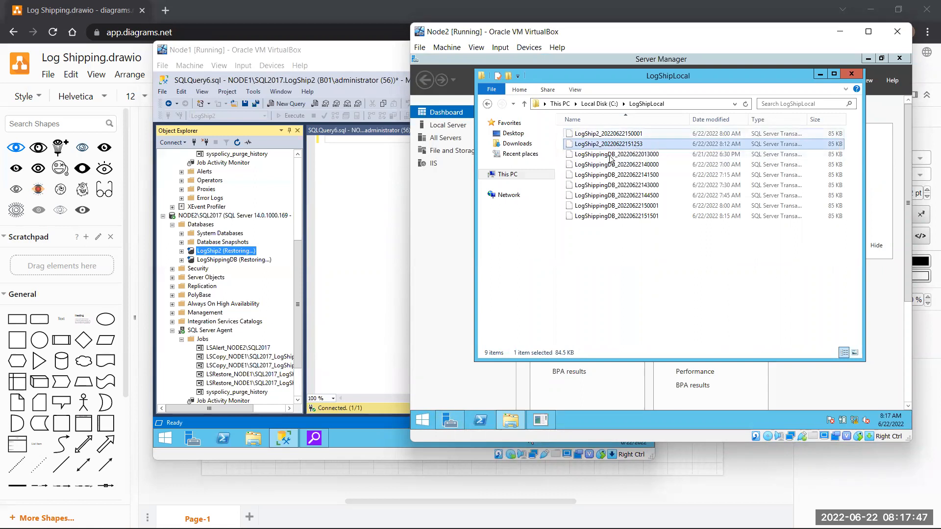
scroll(236, 349, down, 1)
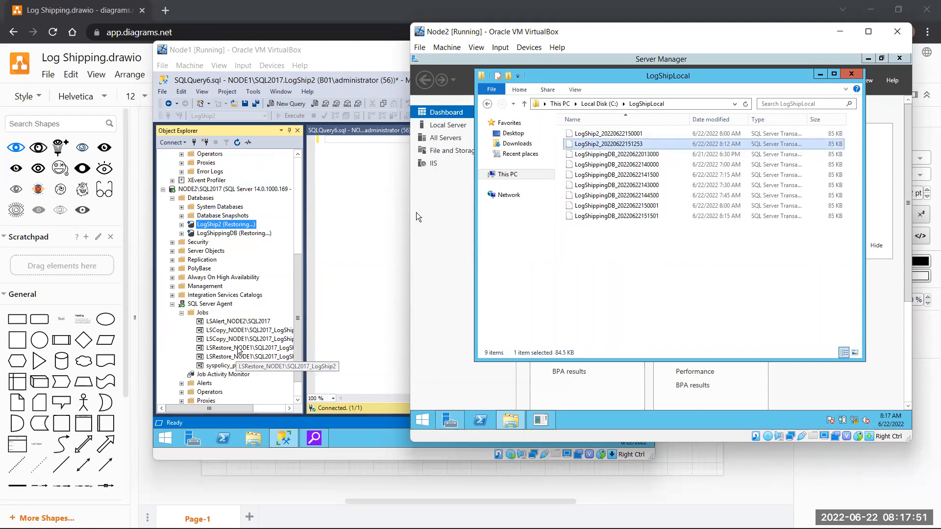
- Start the LSRestore_NODE1\SQL2017_LogShip2 job on NODE2 and close its successful result
click(238, 348)
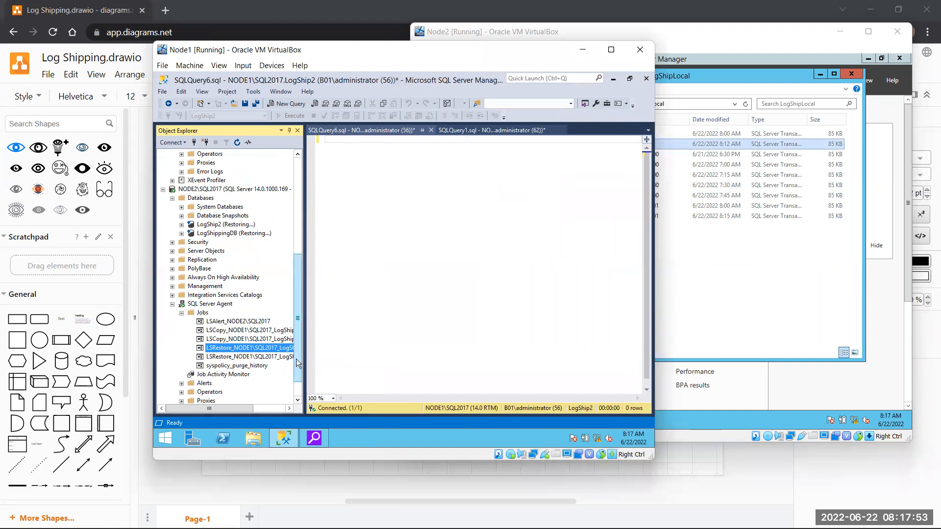
mouse_move(241, 409)
mouse_down()
mouse_move(274, 415)
mouse_move(239, 411)
mouse_up()
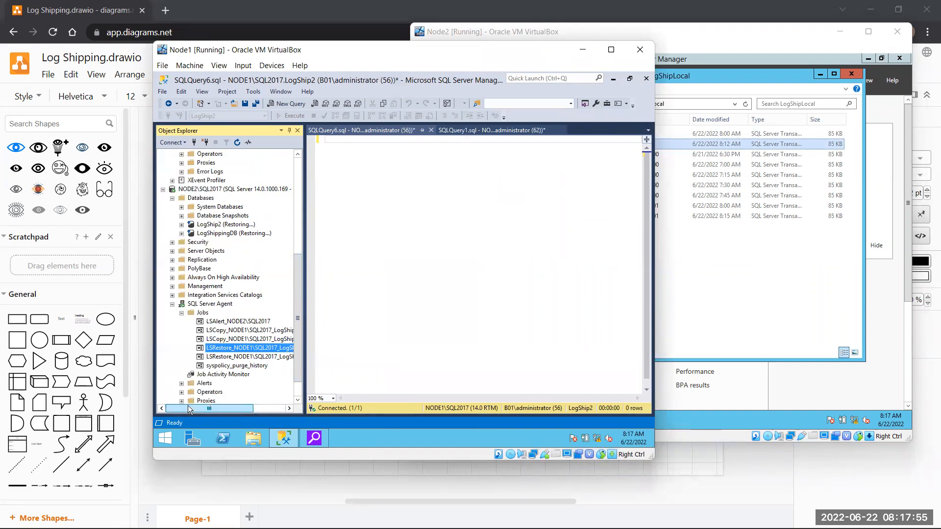
right_click(240, 348)
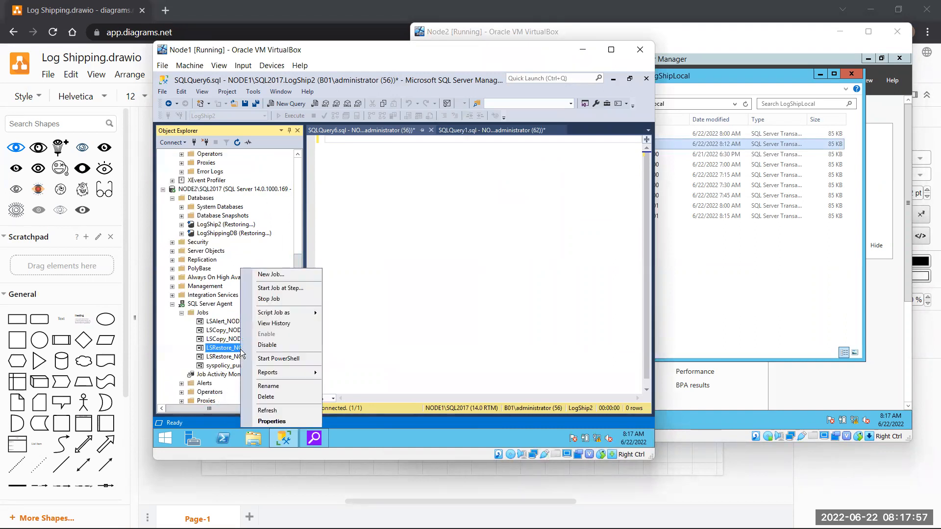
click(268, 289)
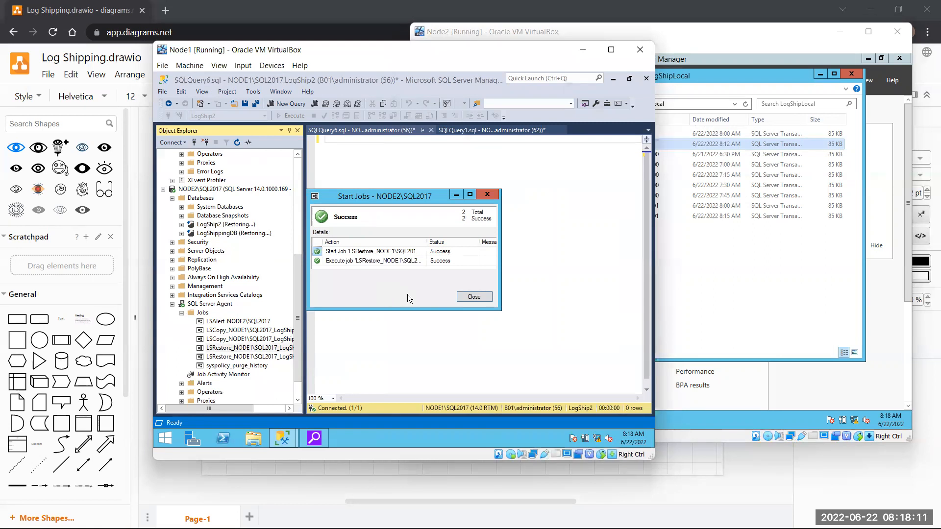
click(472, 297)
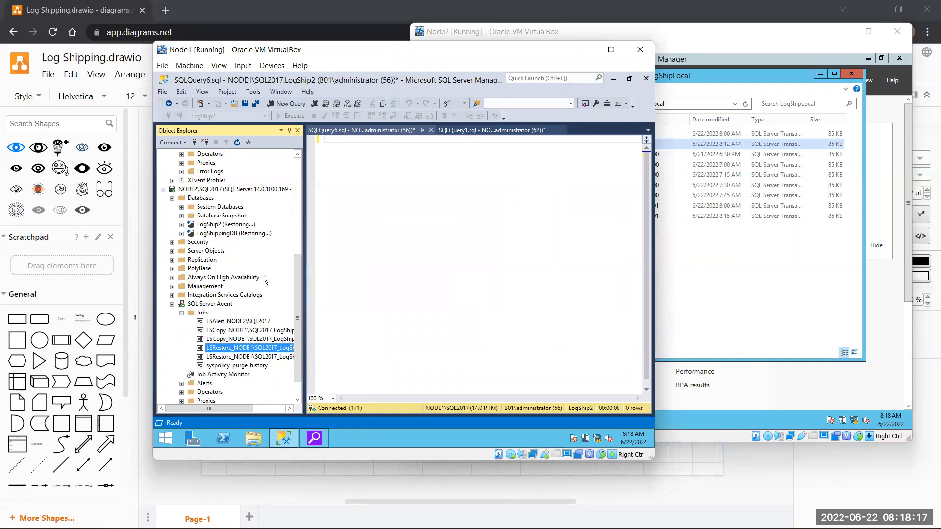
click(234, 226)
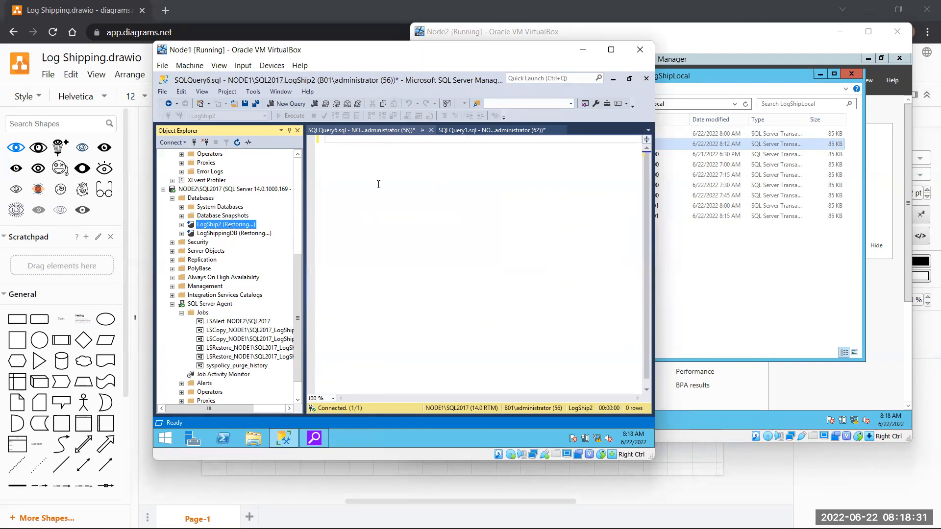
- Begin a query reading Restore Database [LogShip2] to disk, dragging in the database name
right_click(235, 224)
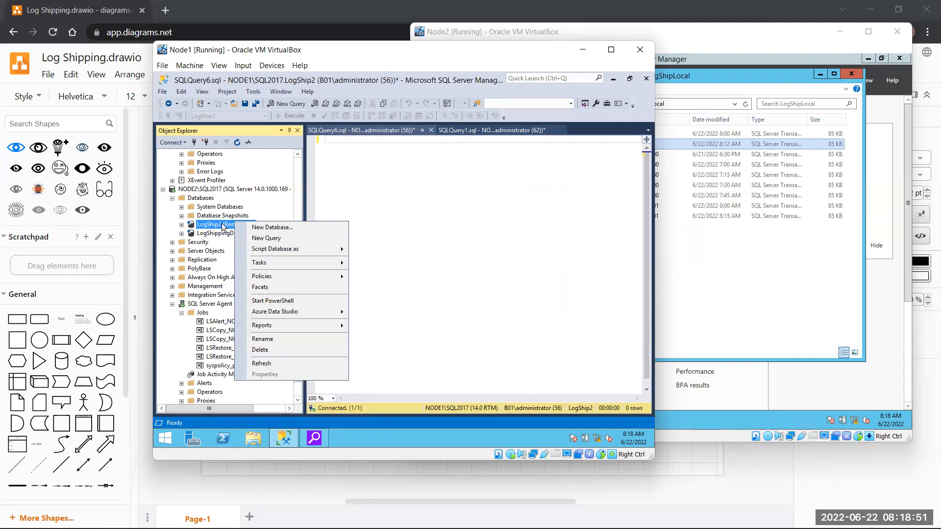
click(431, 210)
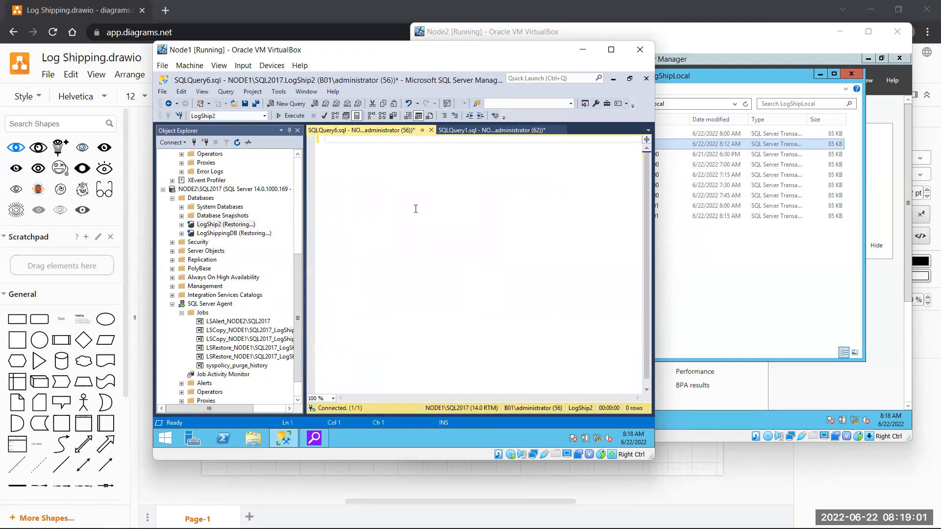
text(REstore)
key(BackSpace)
key(BackSpace)
key(BackSpace)
key(BackSpace)
key(BackSpace)
key(BackSpace)
key(BackSpace)
text(estore Database)
drag(205, 225, 394, 140)
text(to )
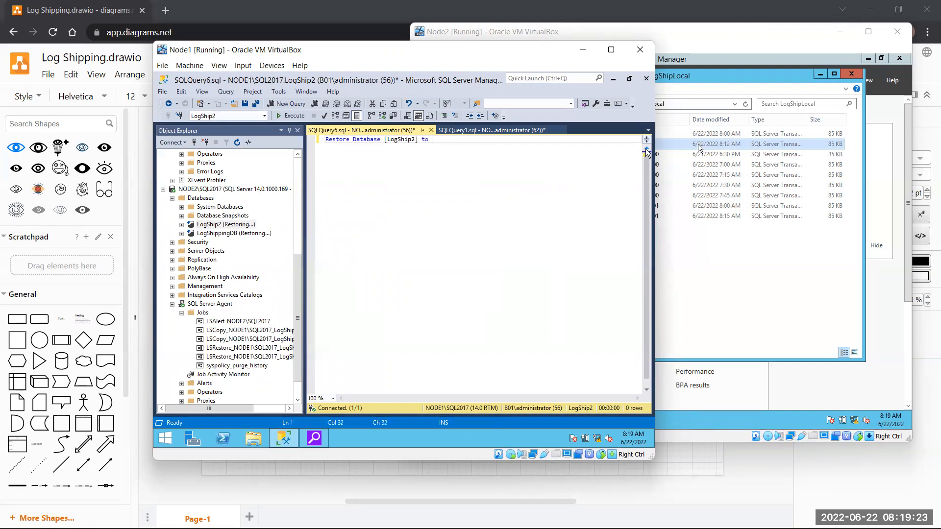
text(disl)
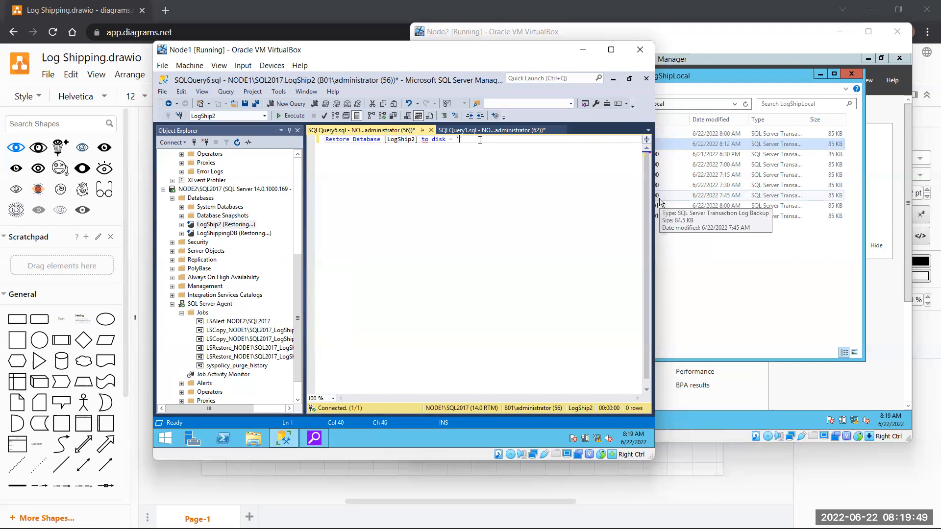
- Complete the path 'c:\LogShipLocal\' after checking Node2's folder, and append with Recovery
text(:\Loca)
click(769, 327)
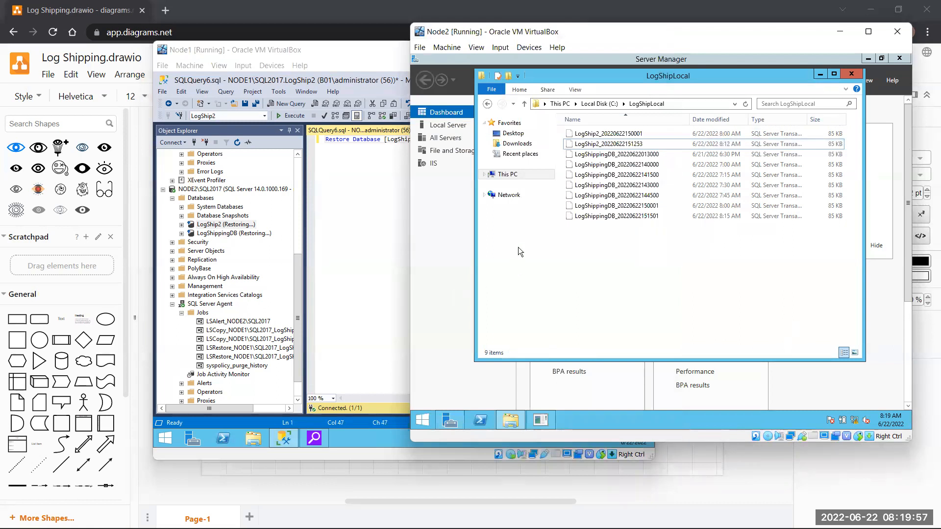
click(603, 104)
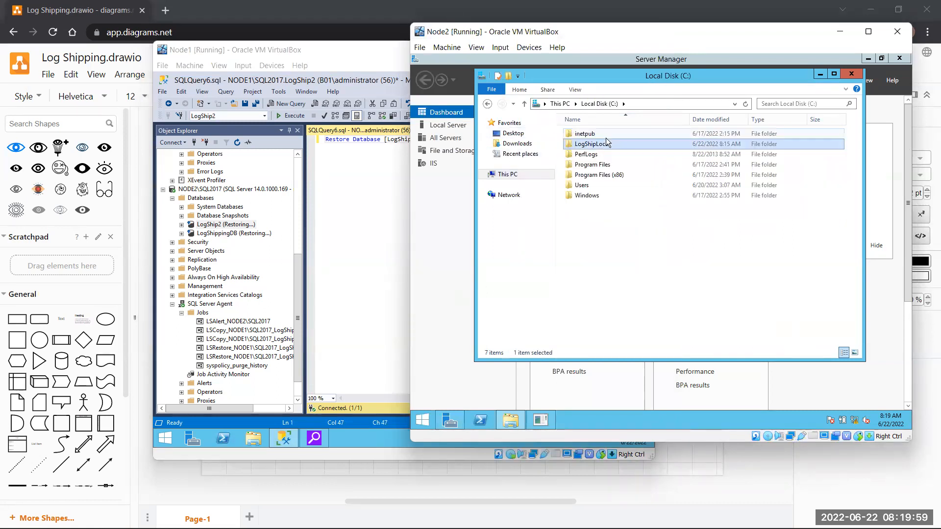
click(410, 237)
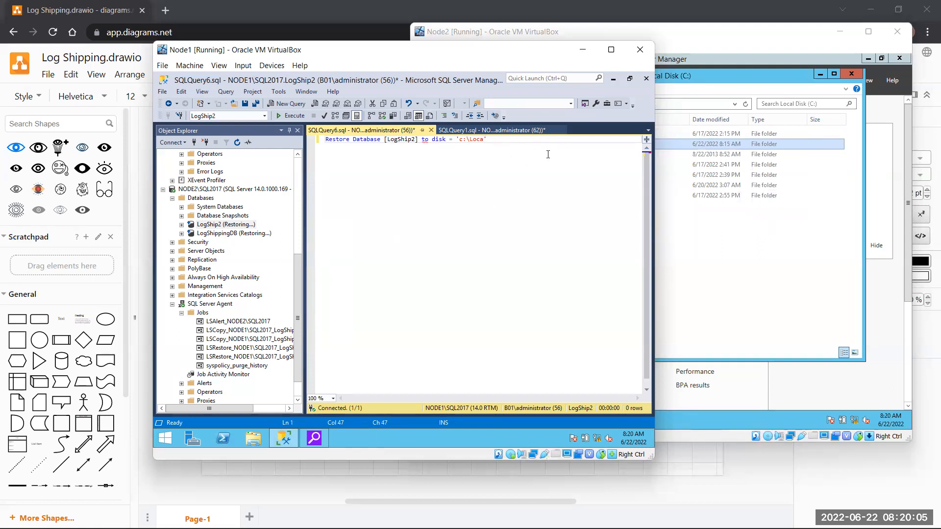
key(BackSpace)
text(gship)
key(BackSpace)
key(BackSpace)
key(BackSpace)
key(BackSpace)
text(S)
text(hipLoca)
text(l\)
text(with Reco)
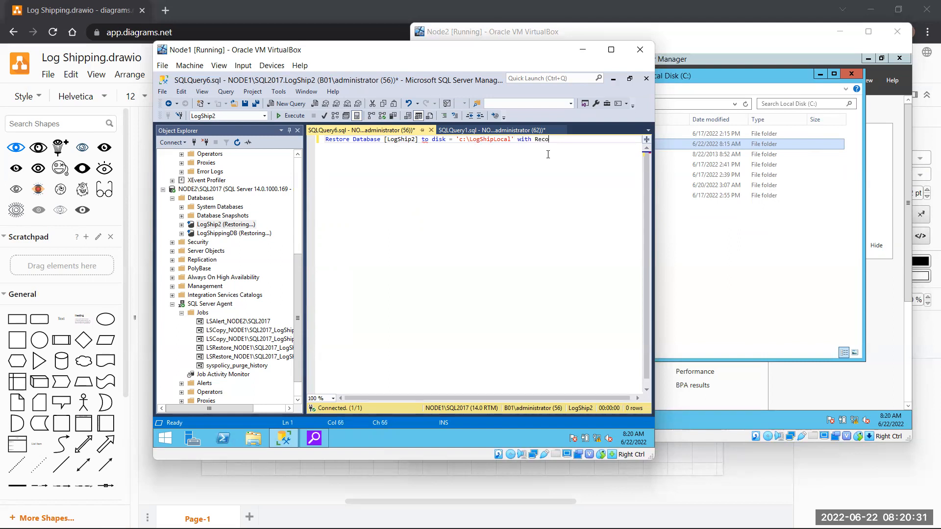
text(very)
- Run the restore statement, which fails with syntax errors near 'to' and 'with', then delete it
drag(561, 140, 265, 158)
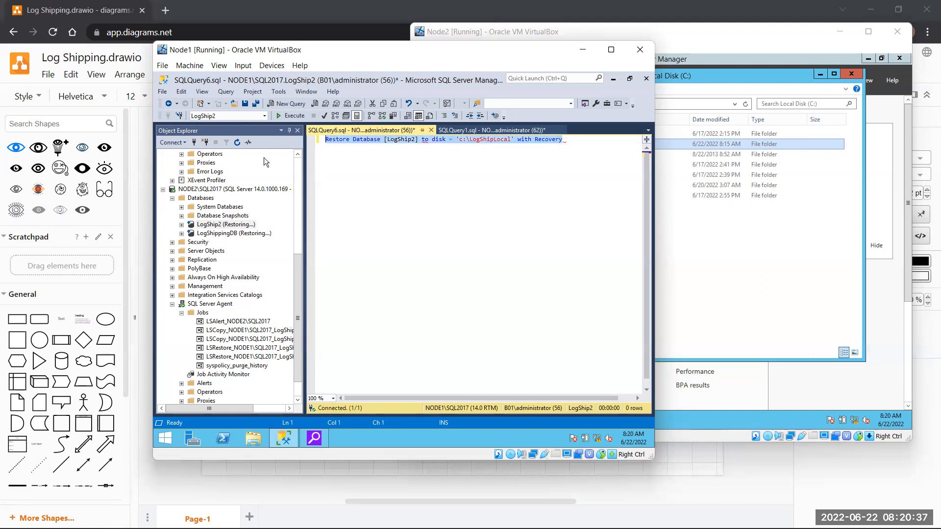
key(F5)
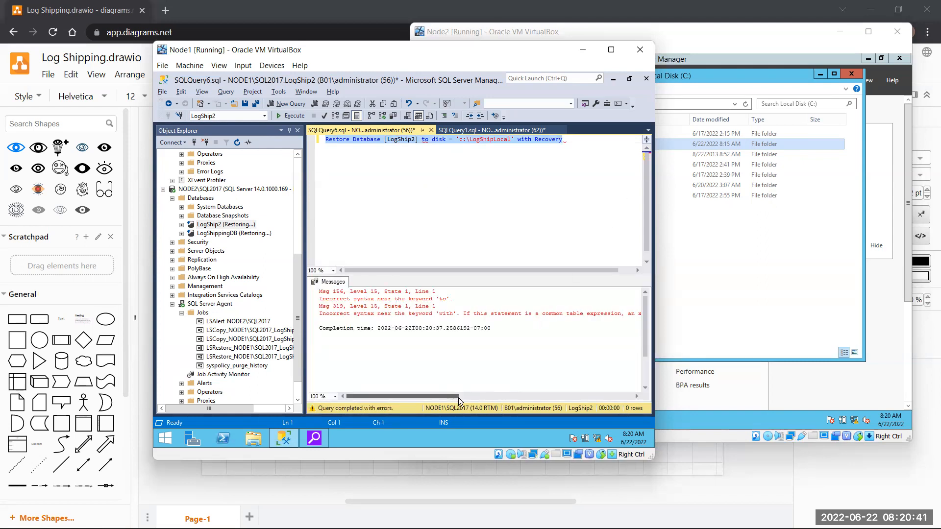
drag(457, 398, 425, 392)
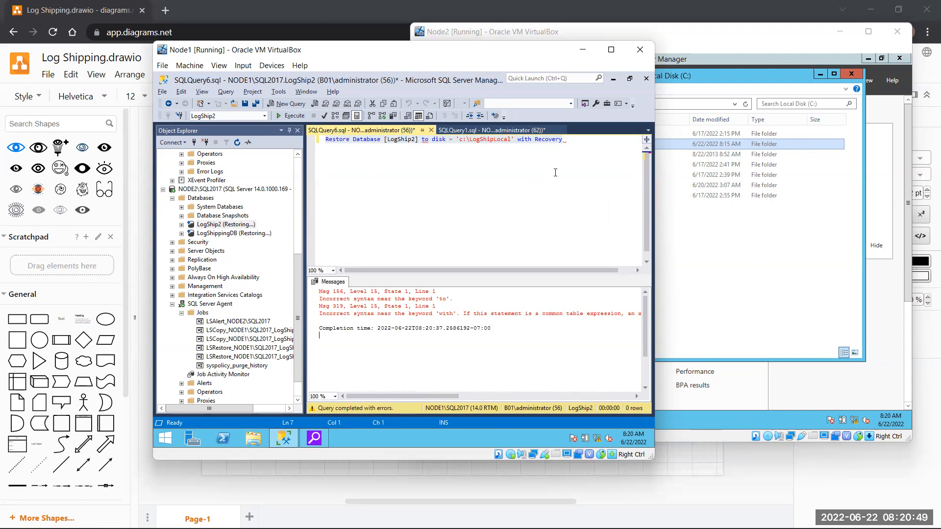
drag(589, 146, 324, 141)
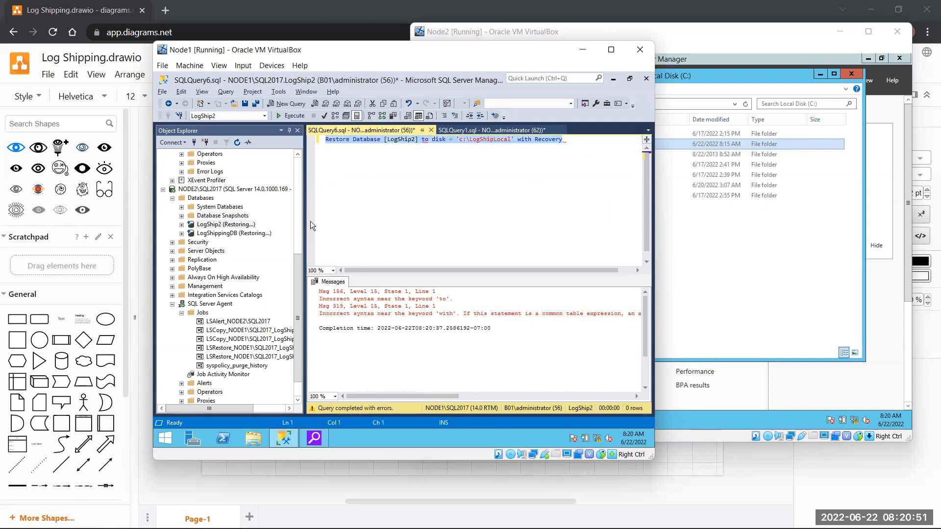
key(Delete)
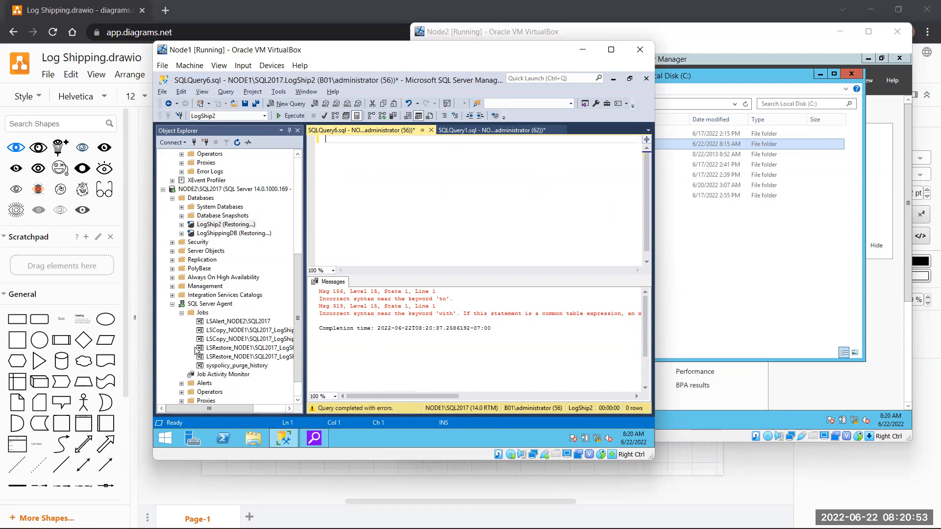
drag(241, 407, 247, 407)
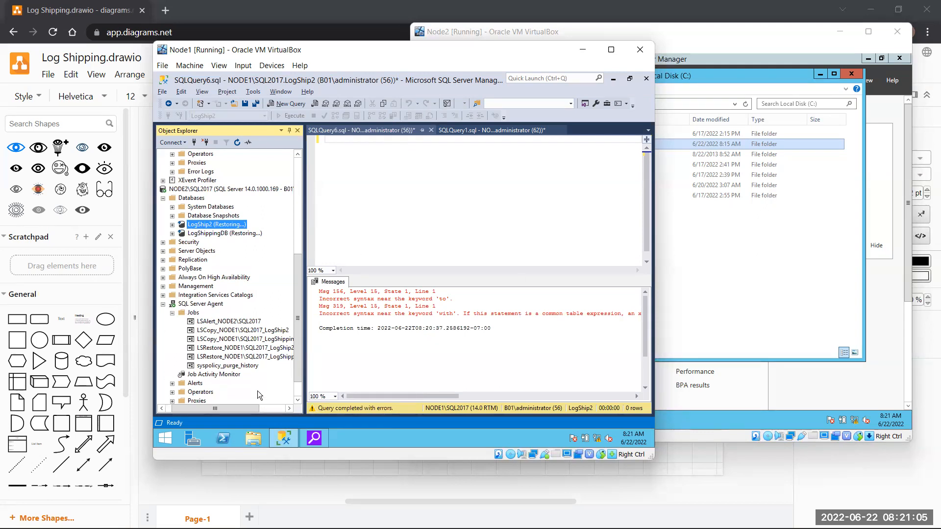
- Inspect the LogShip2 restore job step's command and Advanced page, then close both property windows
drag(240, 408, 267, 408)
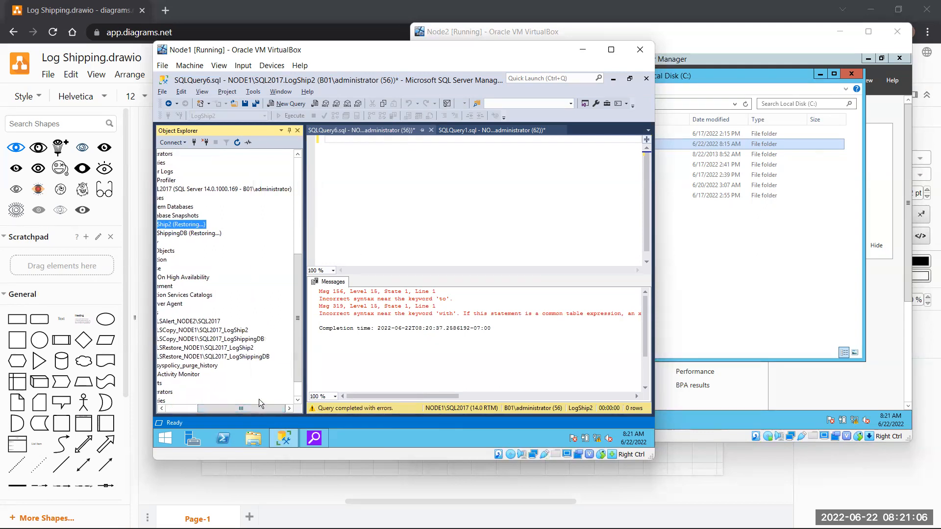
double_click(210, 349)
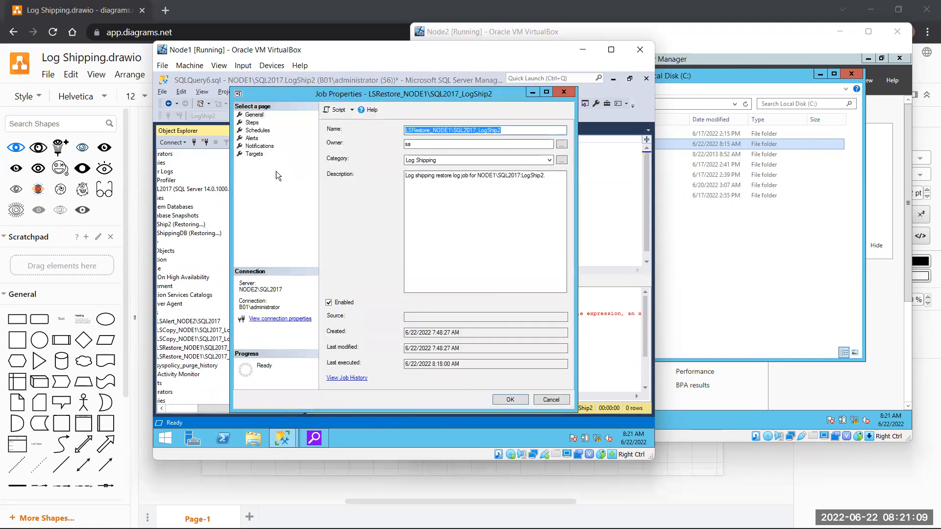
click(256, 124)
click(389, 152)
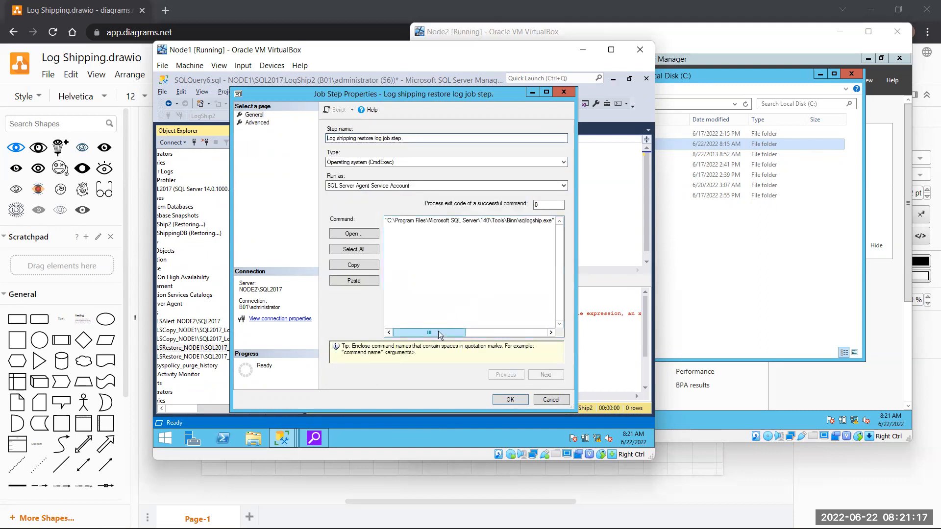
drag(437, 335, 518, 335)
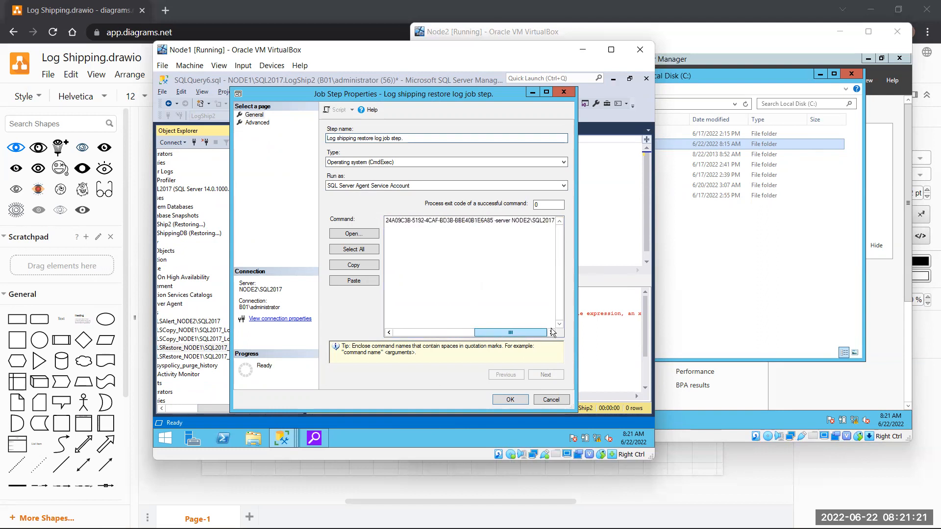
drag(439, 324, 351, 323)
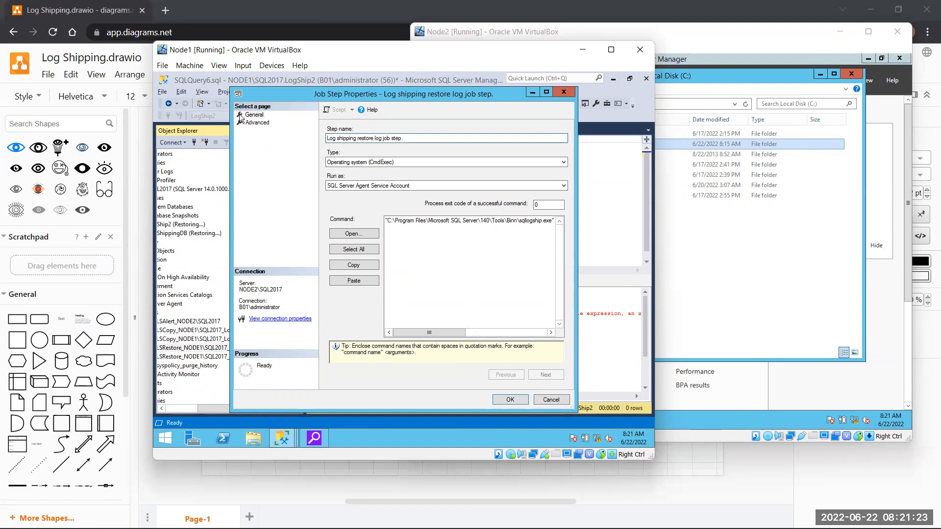
click(263, 123)
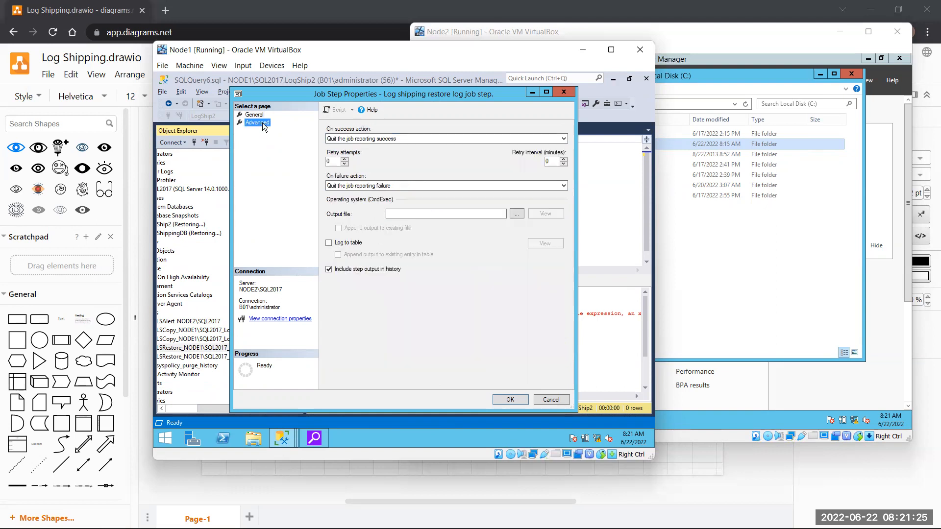
click(565, 92)
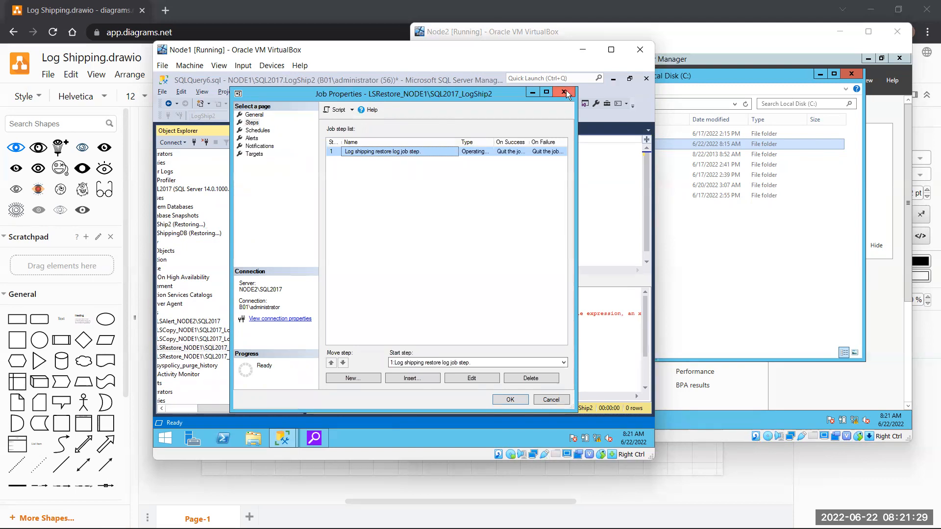
click(564, 92)
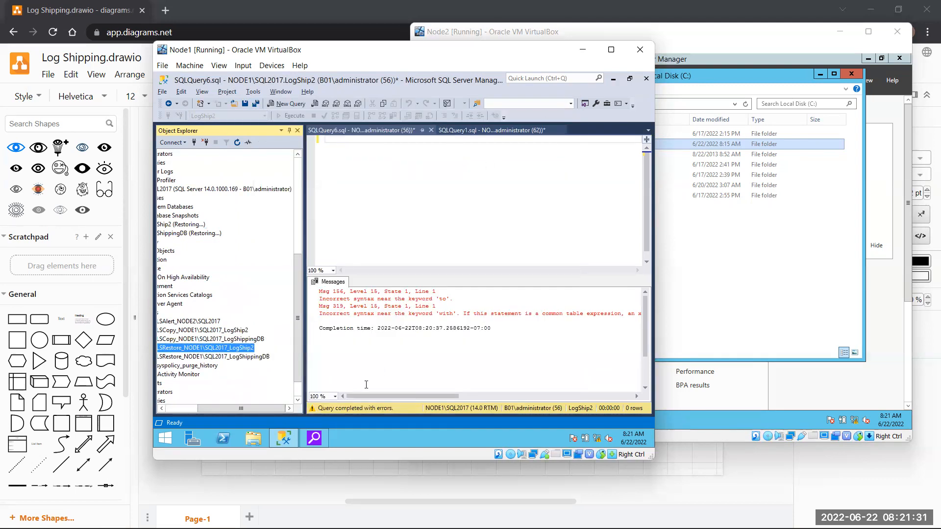
drag(281, 408, 227, 402)
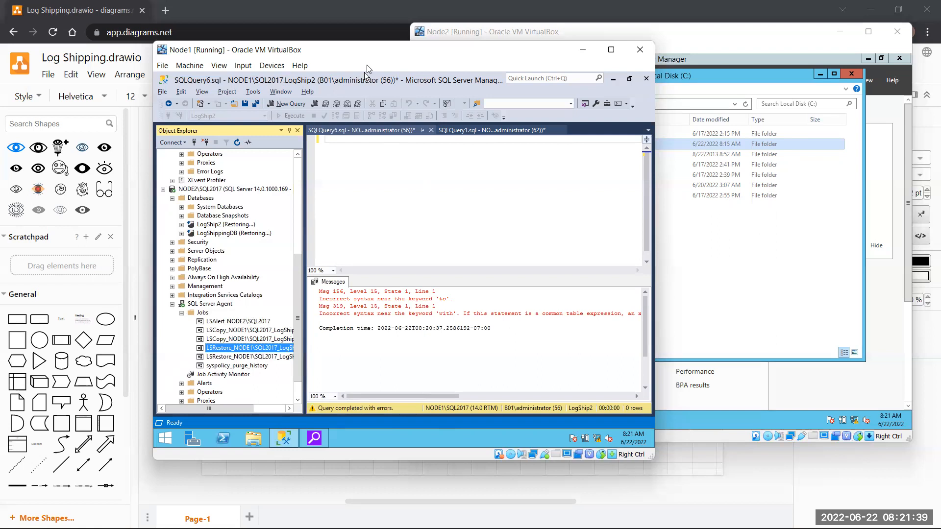
click(672, 272)
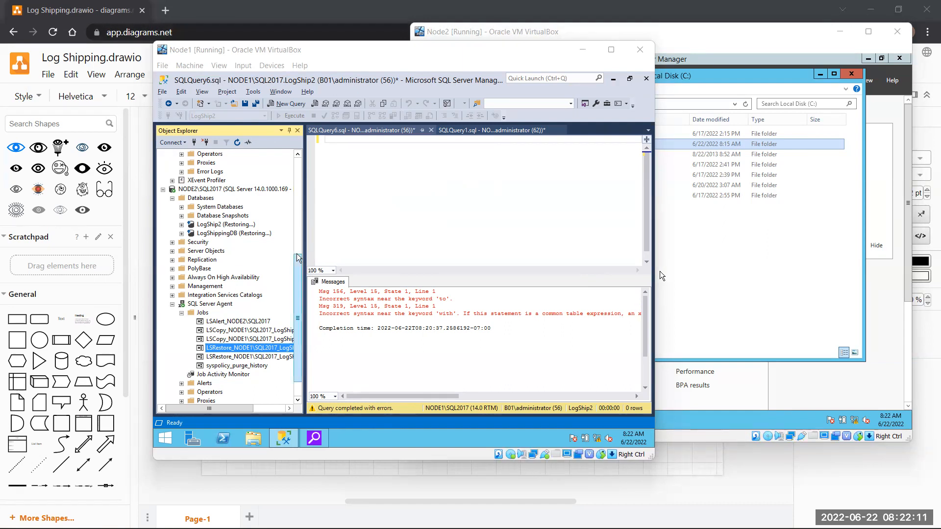
scroll(214, 317, up, 1)
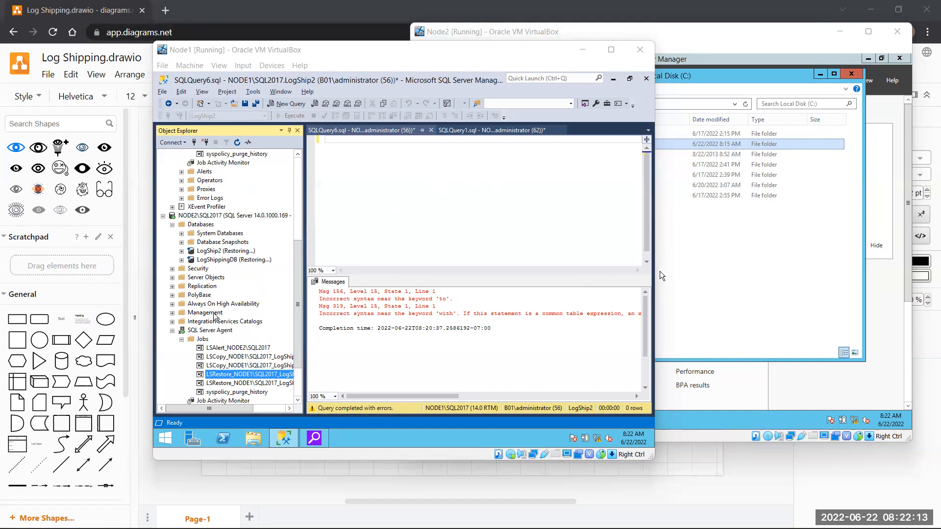
- Write and run Restore database [LogShip2] with recovery, which fails because the database is in use
click(216, 251)
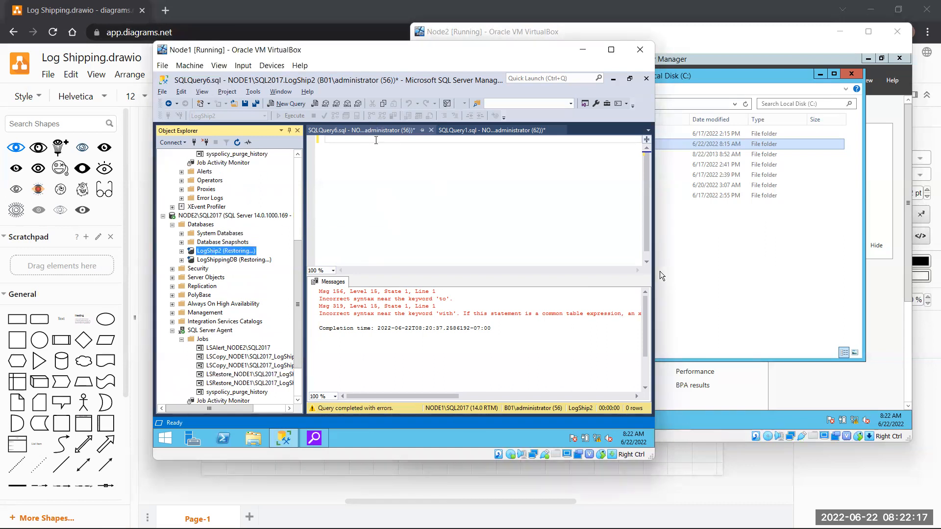
click(376, 139)
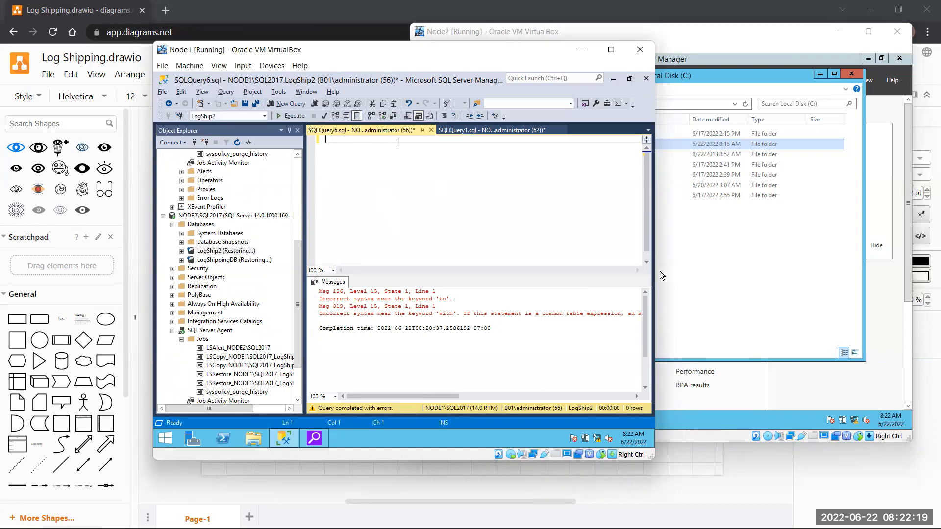
text(Rest)
text(ore )
text(Dat)
key(BackSpace)
key(BackSpace)
key(BackSpace)
drag(198, 255, 370, 206)
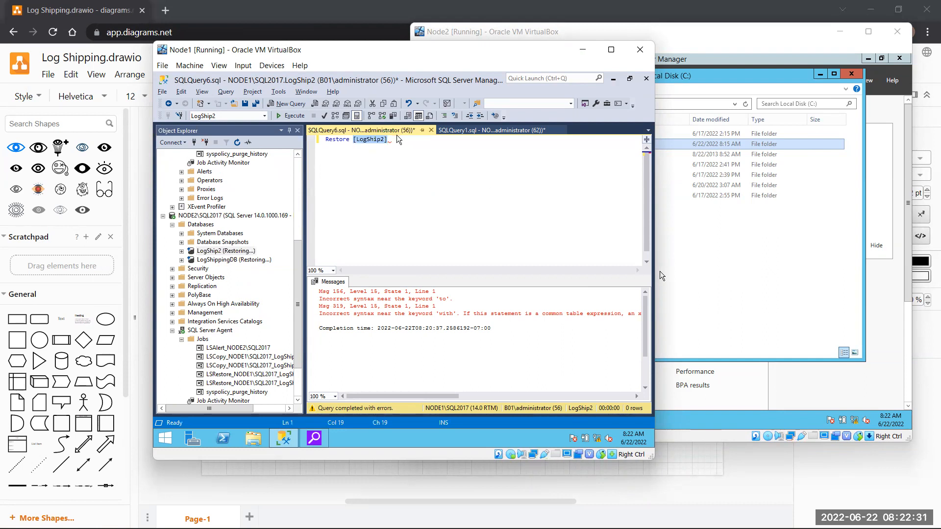
click(426, 170)
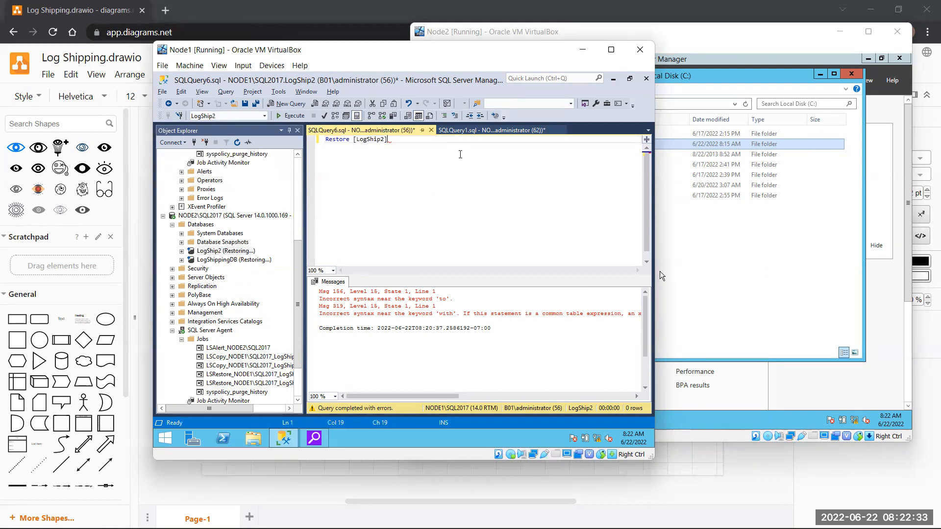
key(Left)
key(Left)
key(Left)
key(Left)
key(Left)
key(Left)
key(Left)
text(database)
key(End)
text(with)
key(F5)
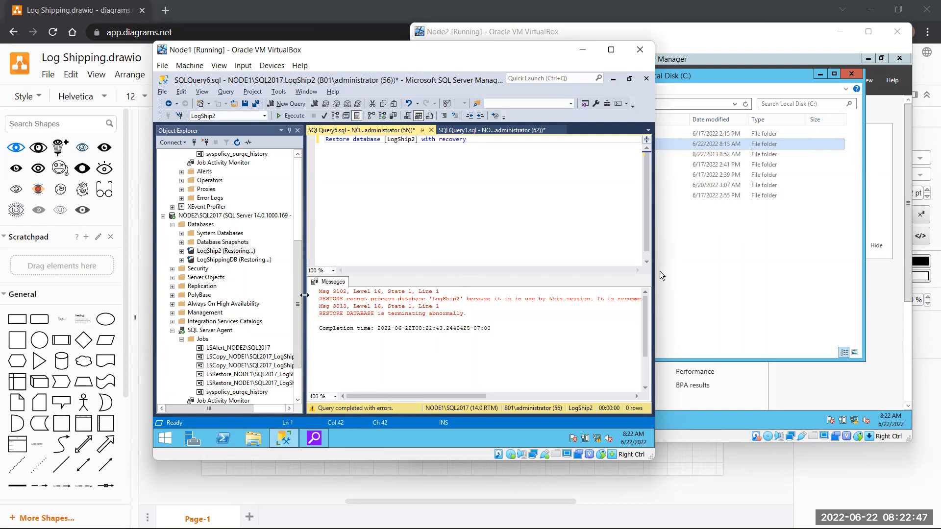
- Open a new NODE2 query, paste the Restore database [LogShip2] with recovery line, and run it successfully
right_click(232, 216)
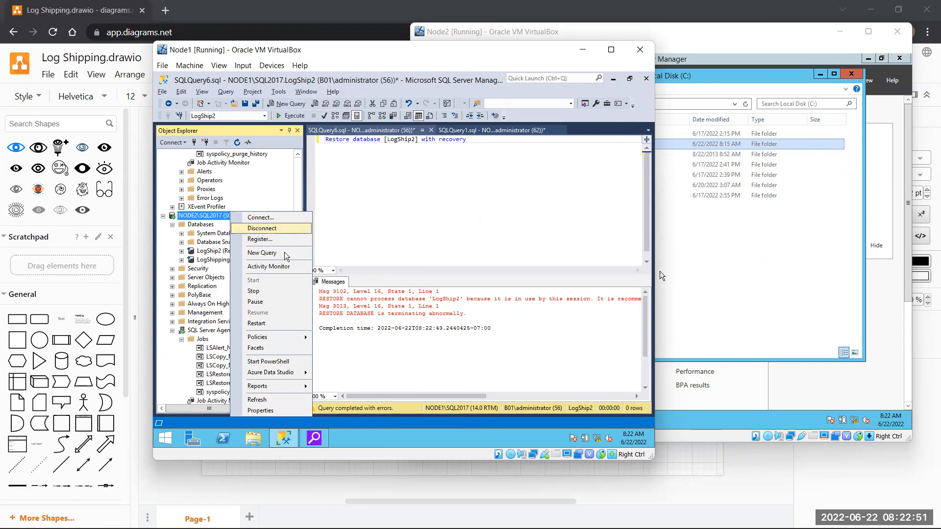
click(262, 253)
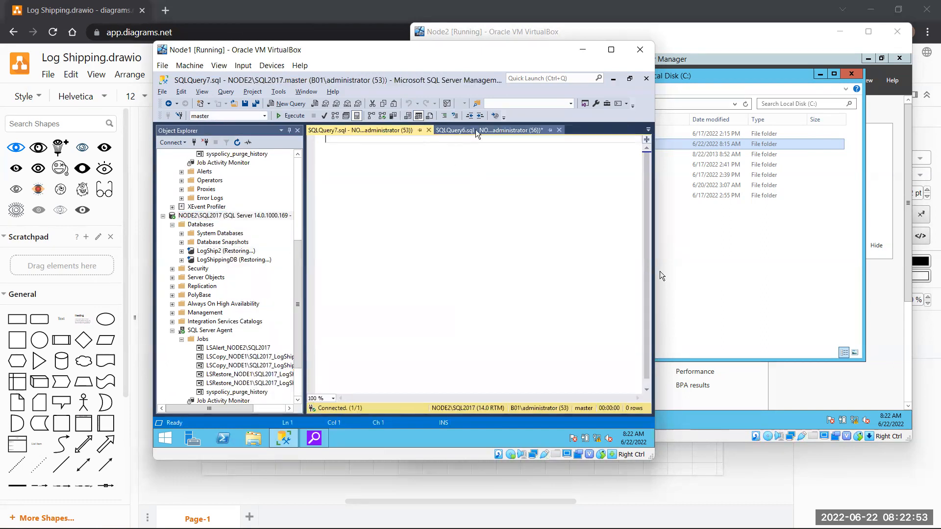
click(490, 130)
drag(466, 140, 324, 140)
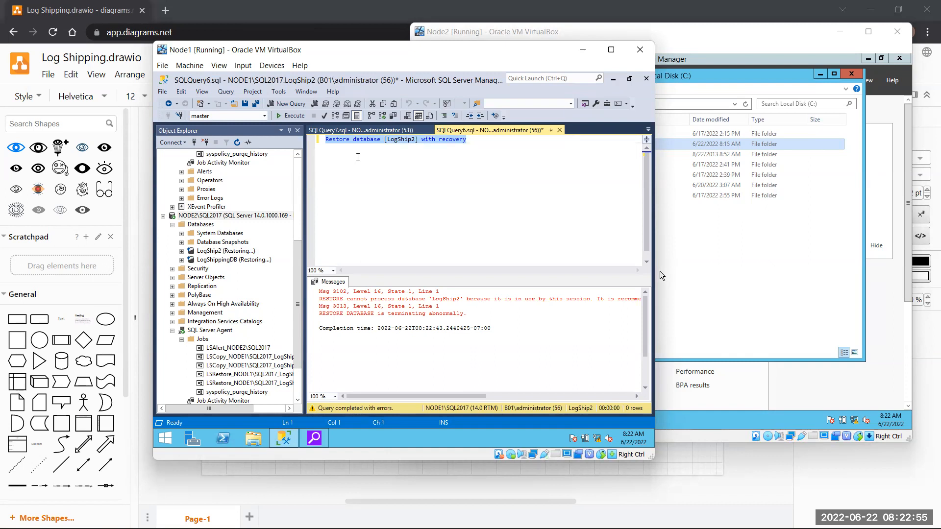
key(ctrl+c)
click(336, 131)
key(ctrl+v)
key(F5)
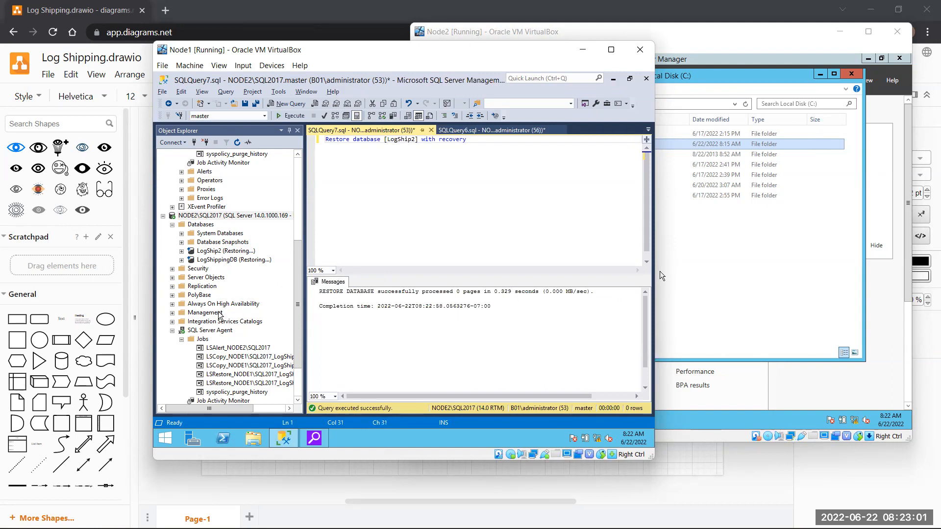
scroll(237, 296, up, 3)
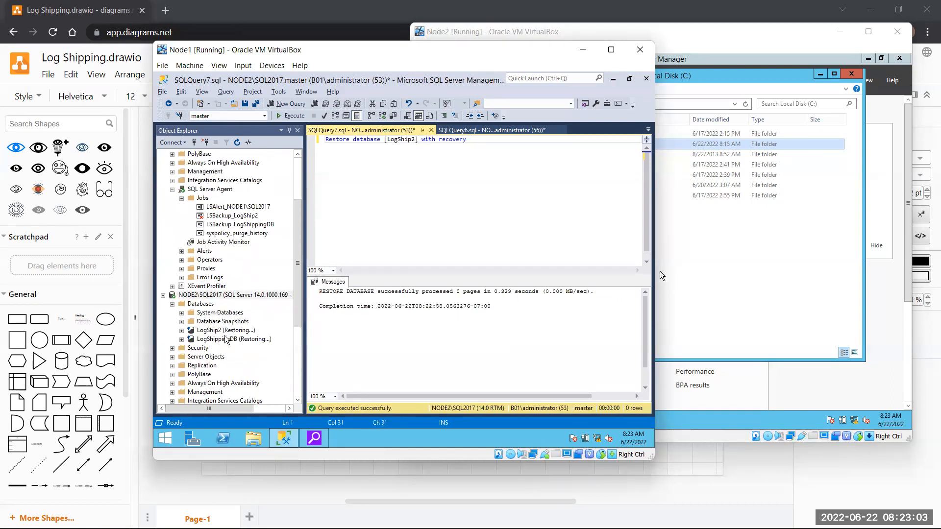
- Refresh Object Explorer and expand NODE2 > Databases > LogShip2 > Tables, confirming dbo.Table1 is online
click(238, 142)
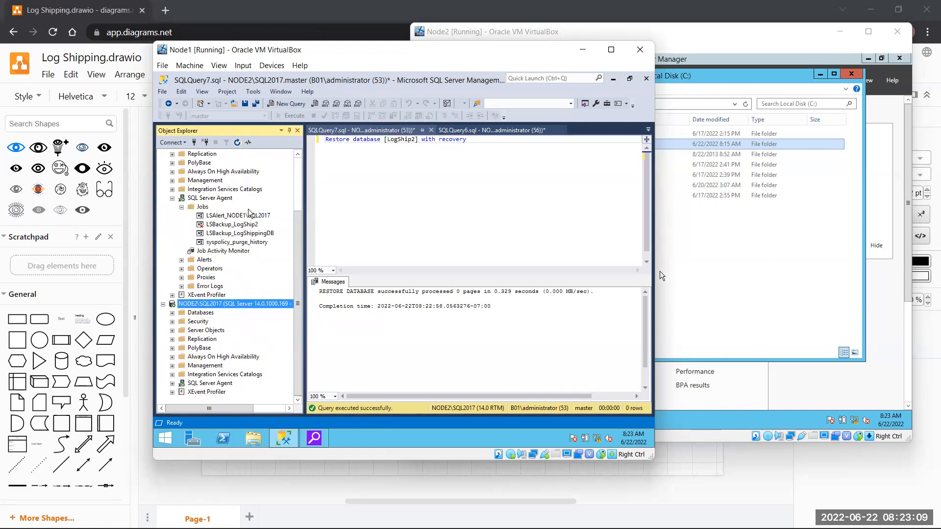
click(202, 314)
double_click(201, 313)
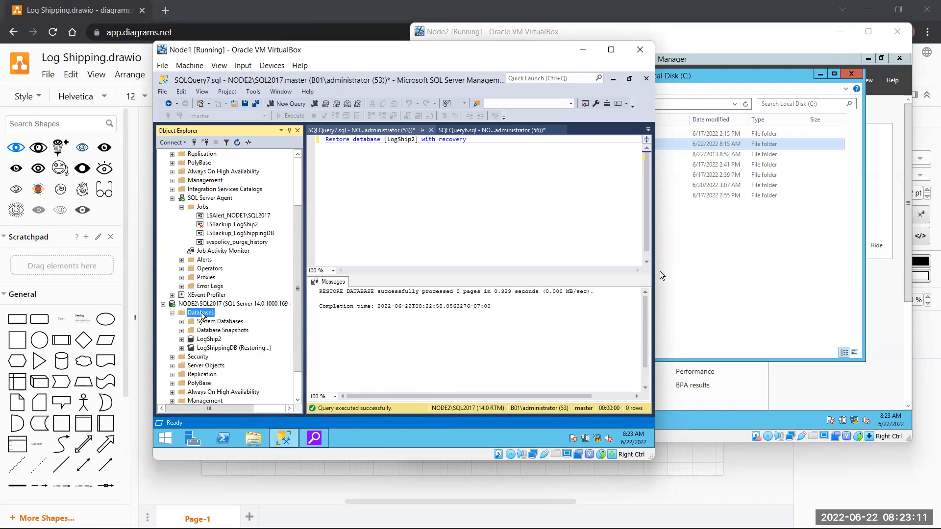
click(210, 339)
double_click(209, 339)
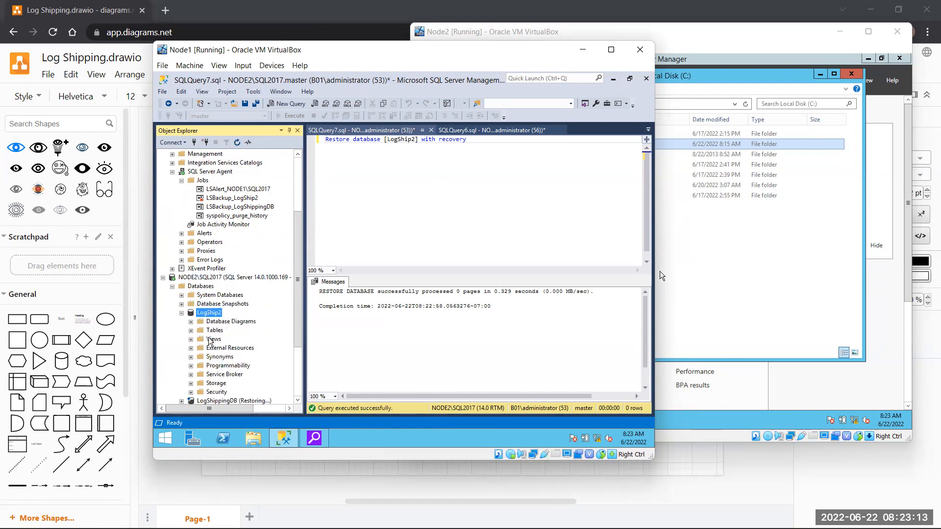
double_click(217, 331)
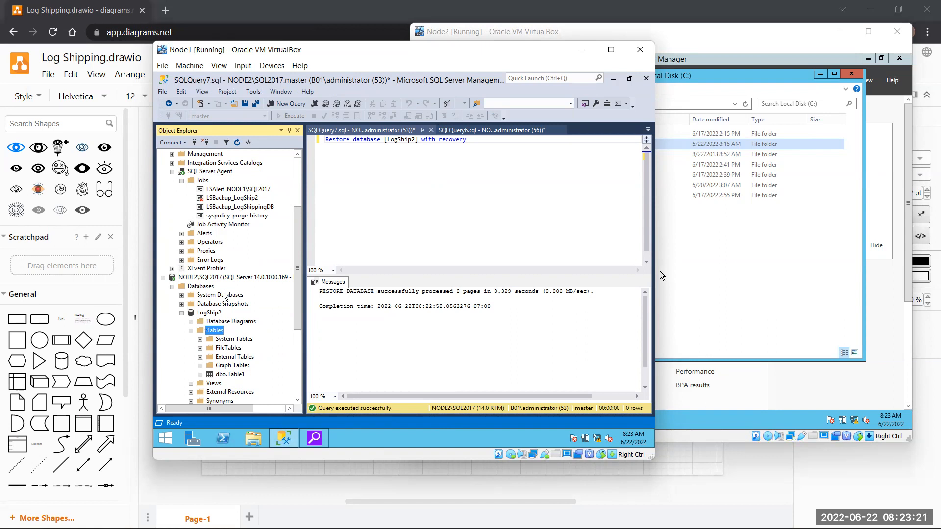
scroll(225, 294, up, 1)
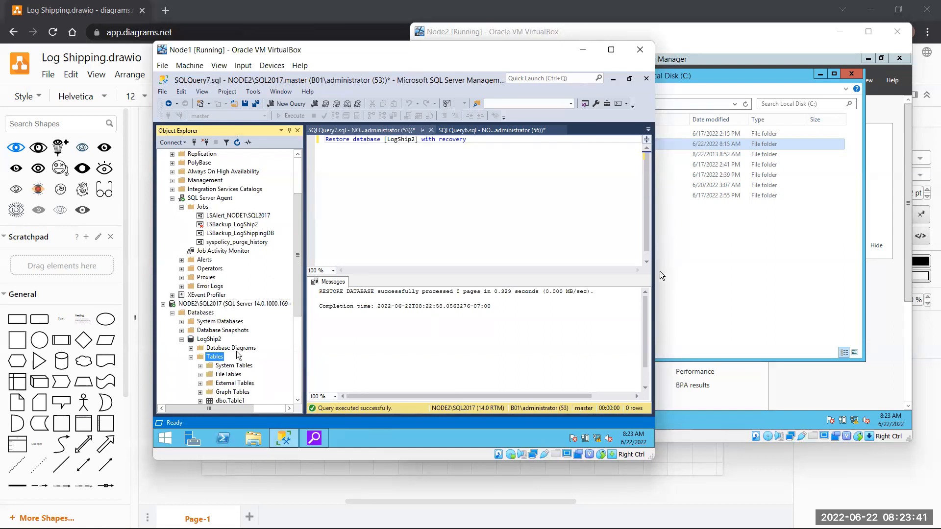
scroll(226, 266, up, 3)
click(230, 153)
click(256, 375)
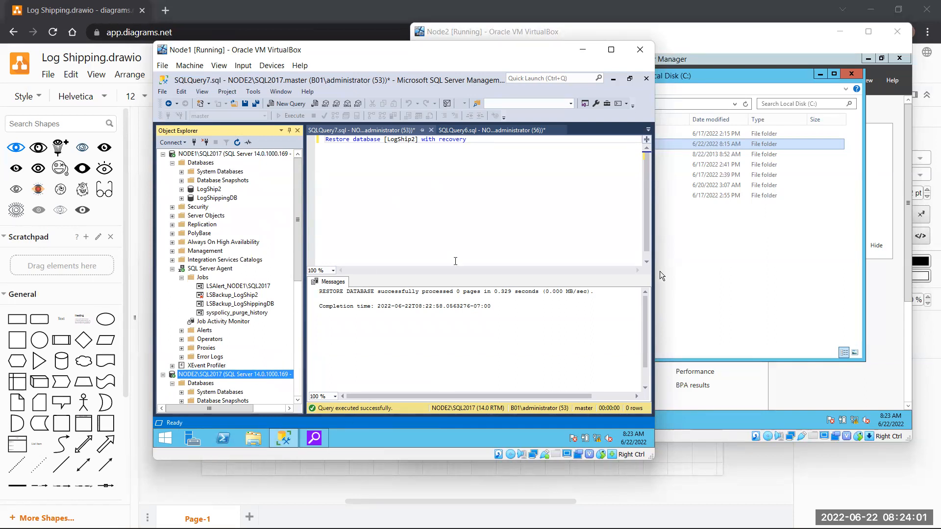
- Minimize the Node1, Local Disk (C:) and Node2 windows, then scroll draw.io to the log shipping diagram
click(582, 50)
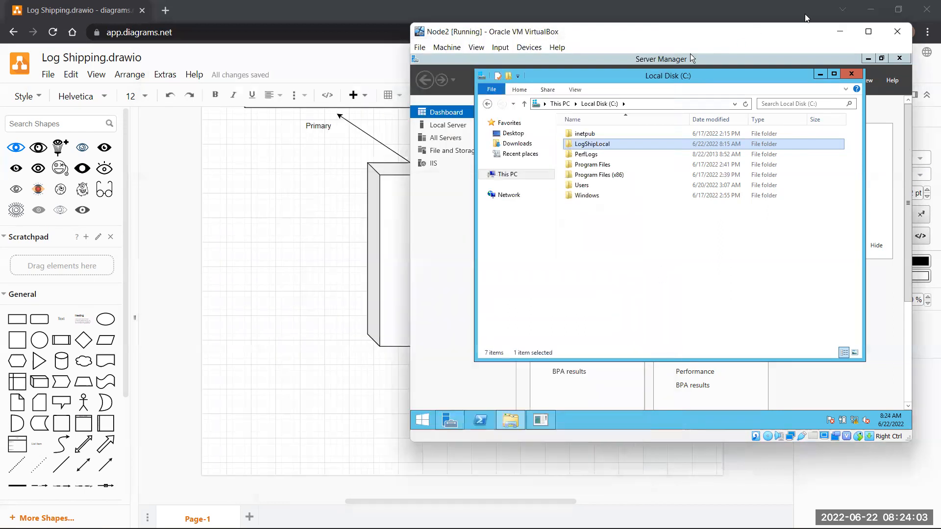
click(820, 74)
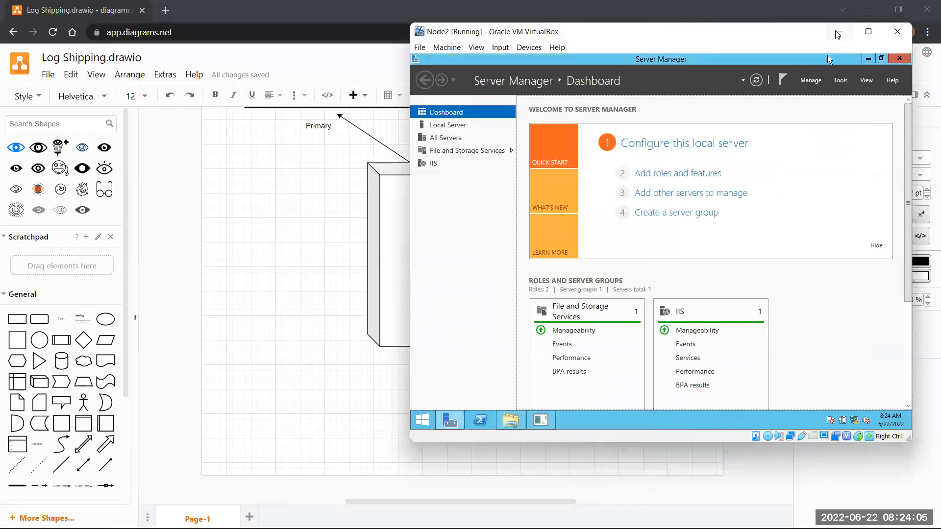
click(840, 32)
scroll(484, 316, up, 3)
scroll(484, 316, up, 5)
scroll(484, 316, down, 2)
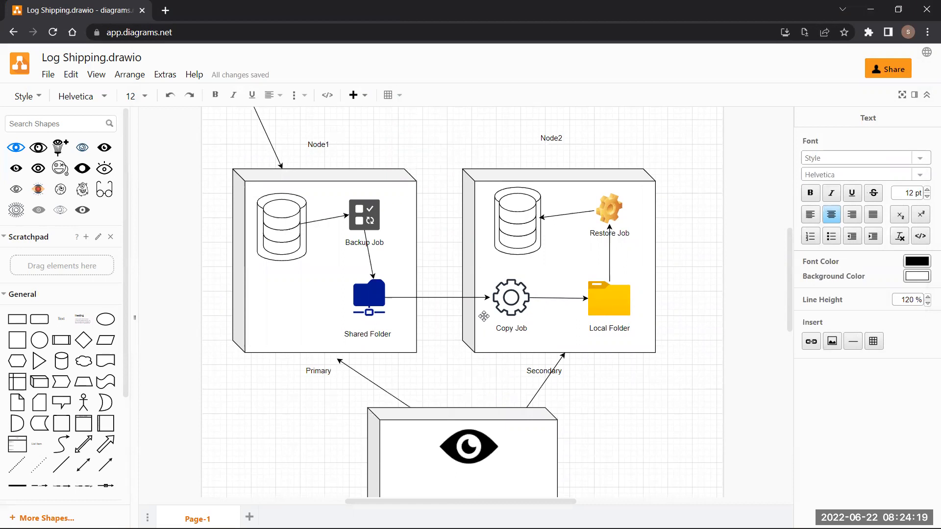
scroll(484, 316, down, 2)
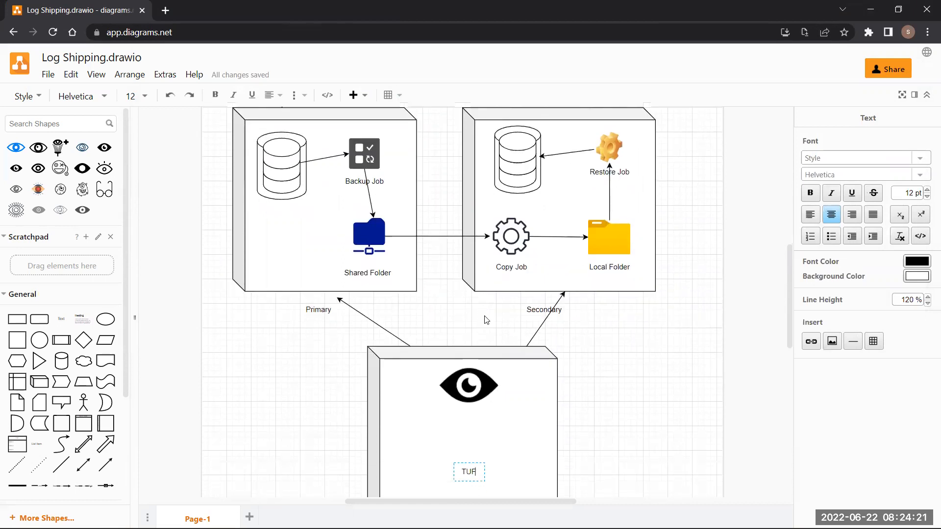
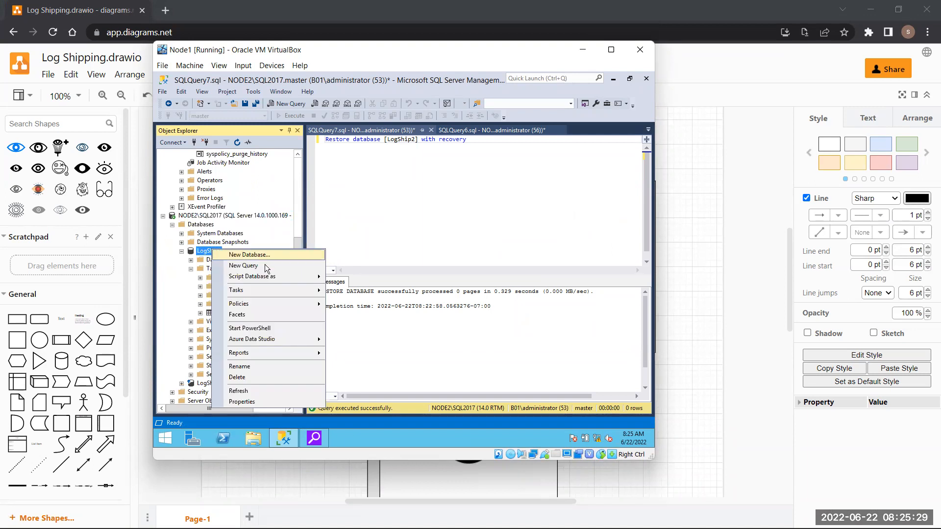
click(262, 392)
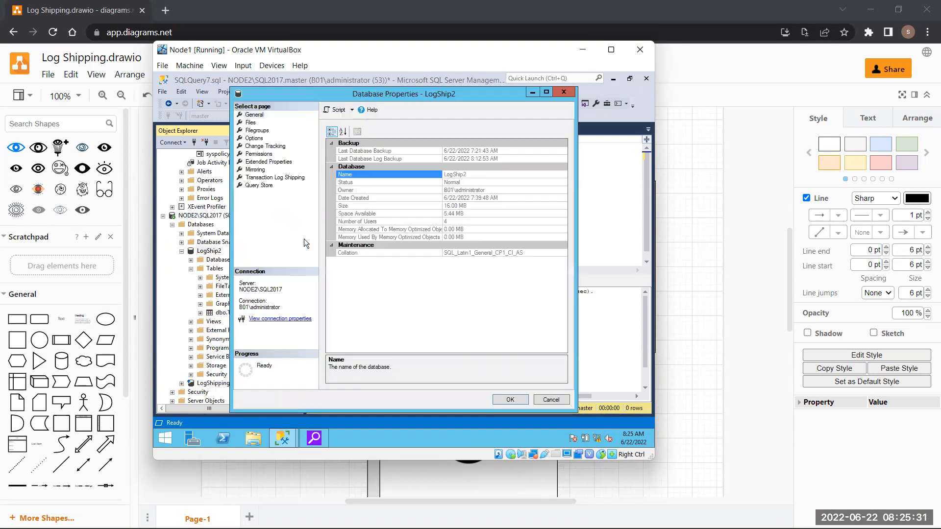
click(269, 178)
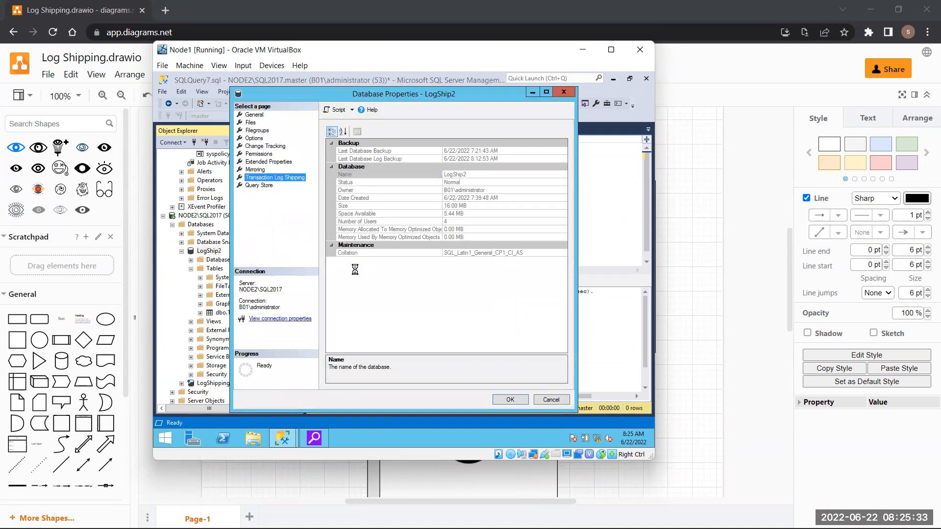
click(332, 133)
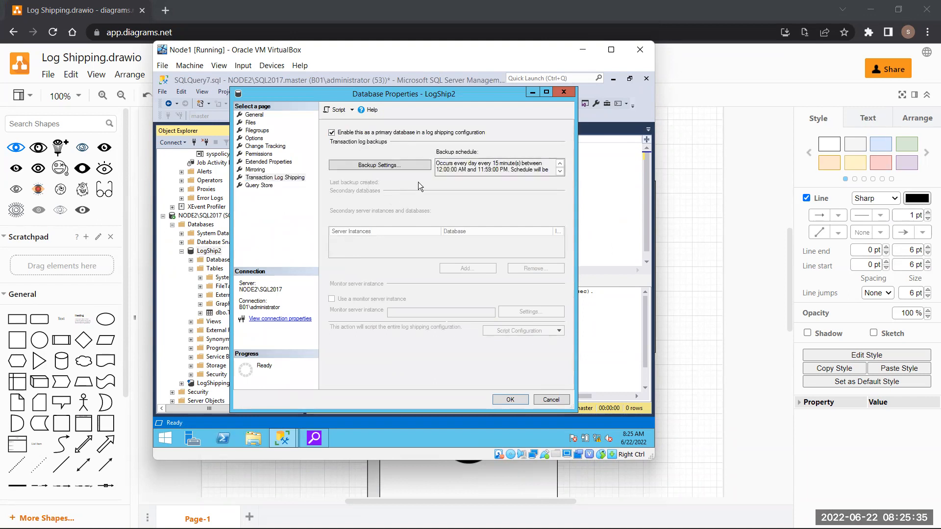
click(387, 165)
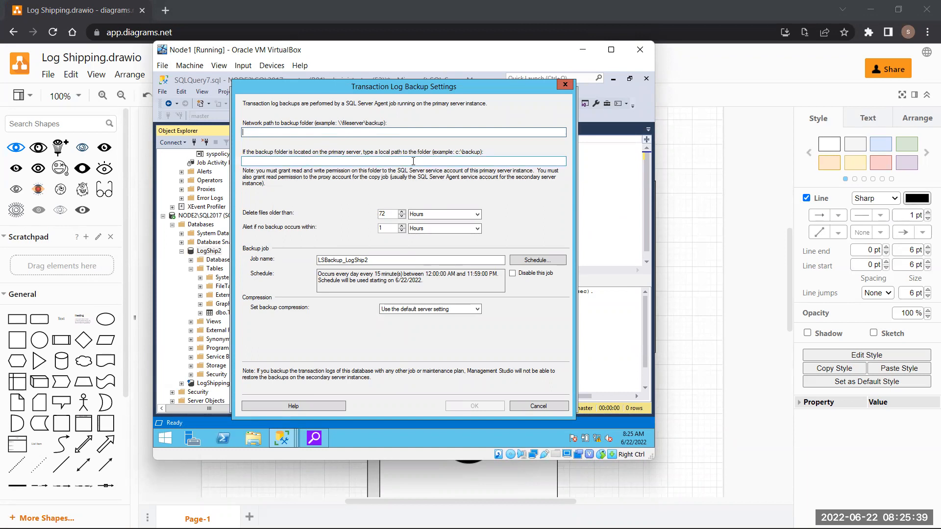
click(265, 130)
click(561, 85)
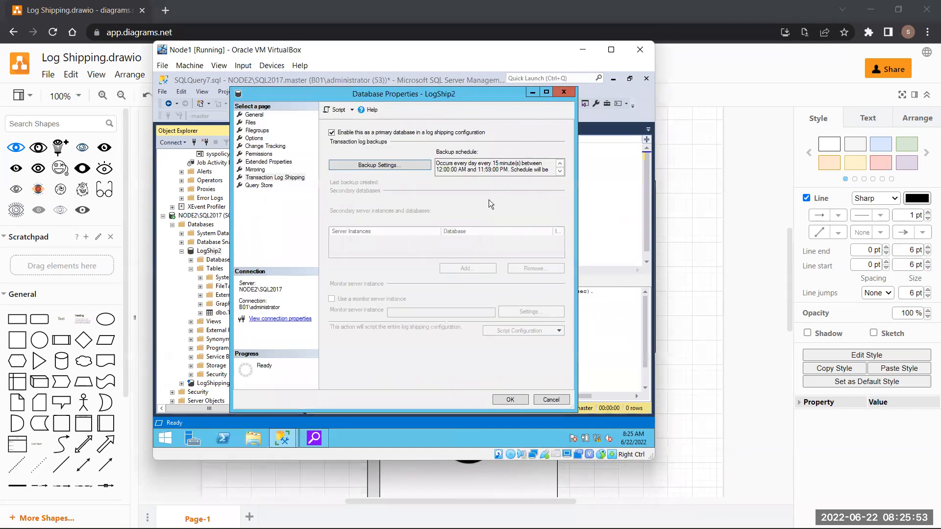
click(564, 93)
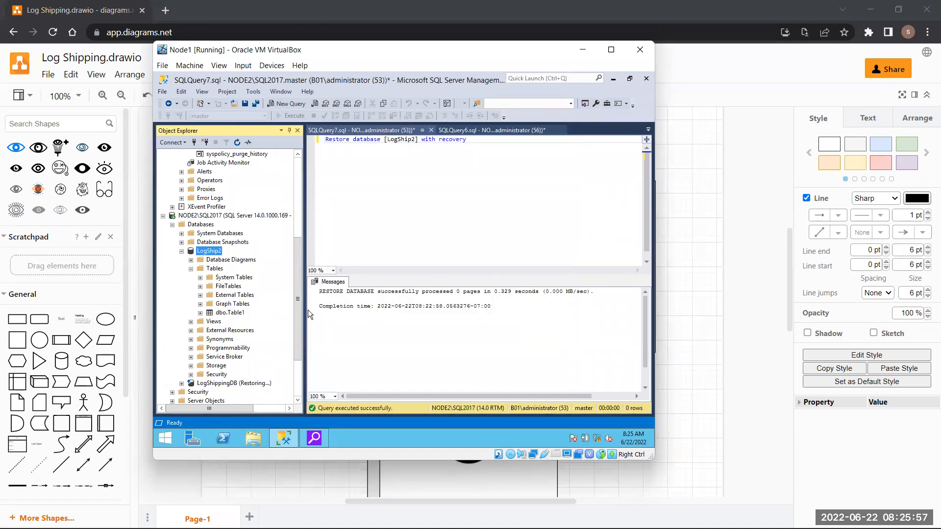
- Collapse NODE1's Jobs, SQL Server Agent and Databases, NODE2's Databases, then both server nodes
scroll(280, 312, up, 6)
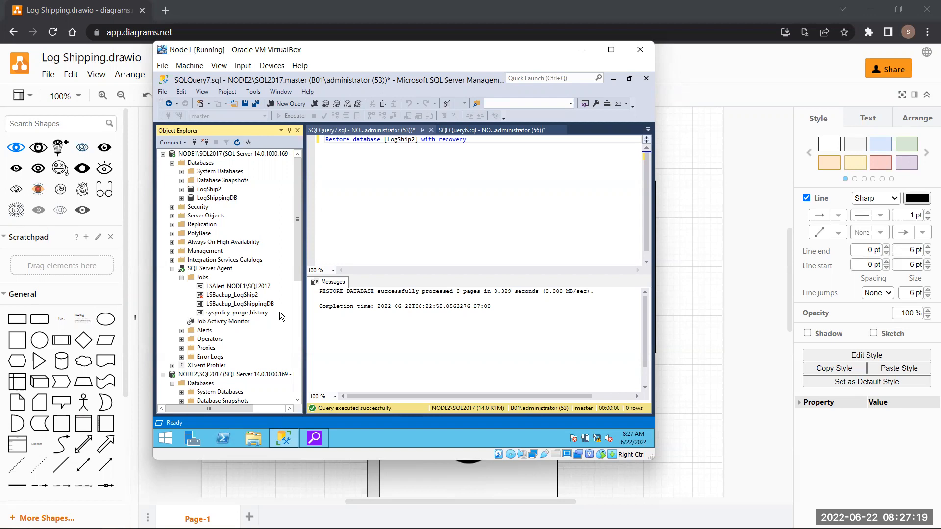
click(181, 278)
click(172, 269)
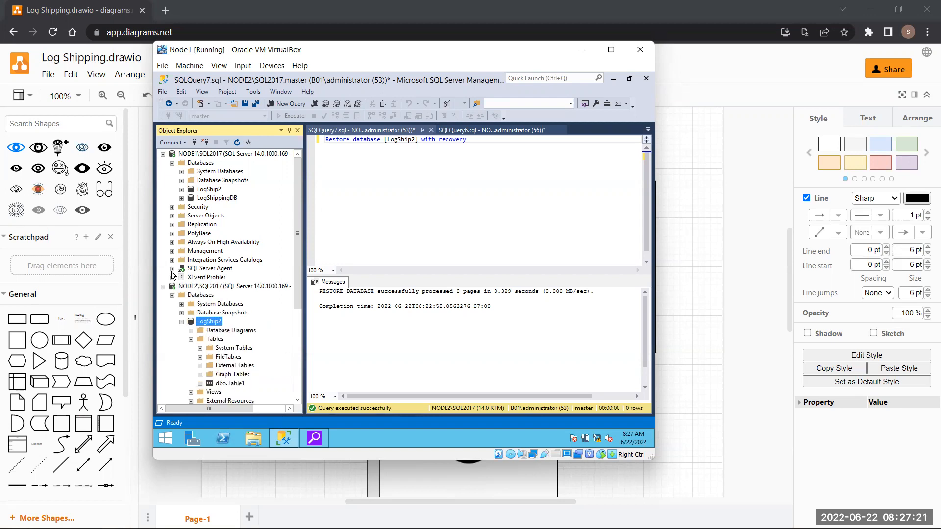
click(172, 163)
click(172, 259)
click(163, 251)
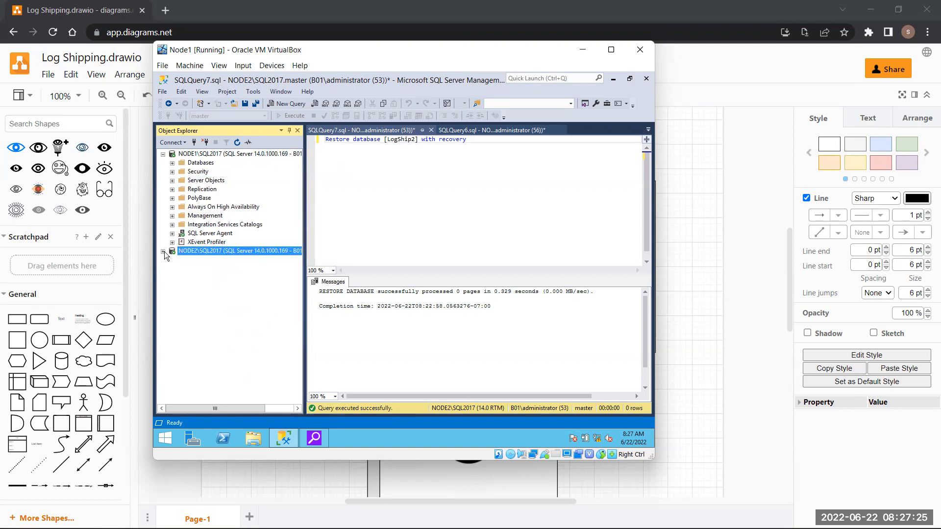
click(163, 154)
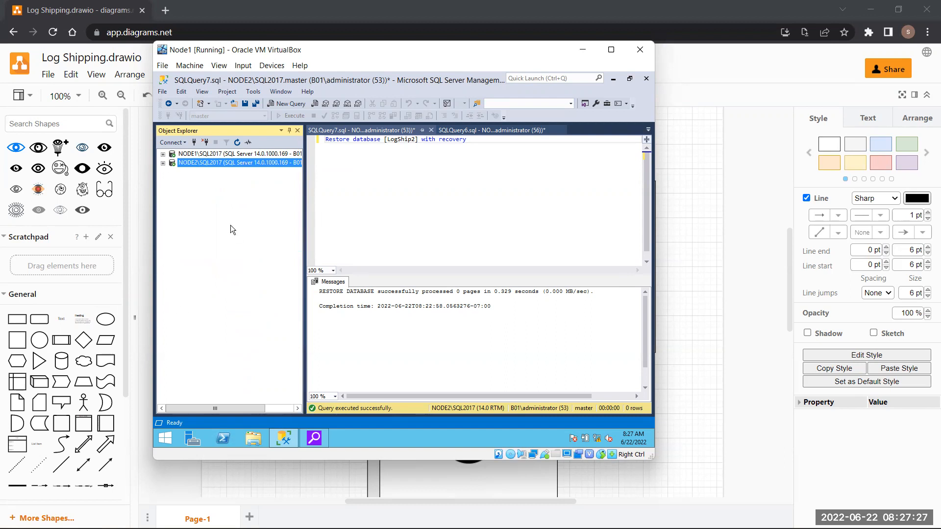
- Select and delete the restore query text in the open query window
click(472, 141)
key(ctrl+a)
key(Delete)
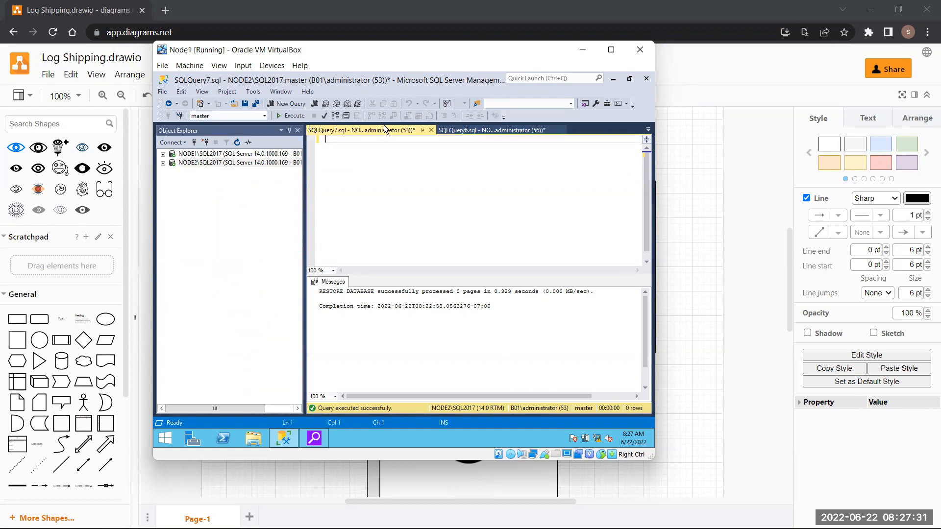
- Close SQLQuery7, SQLQuery6 and SQLQuery1 without saving, then open and dismiss the Run prompt
click(431, 130)
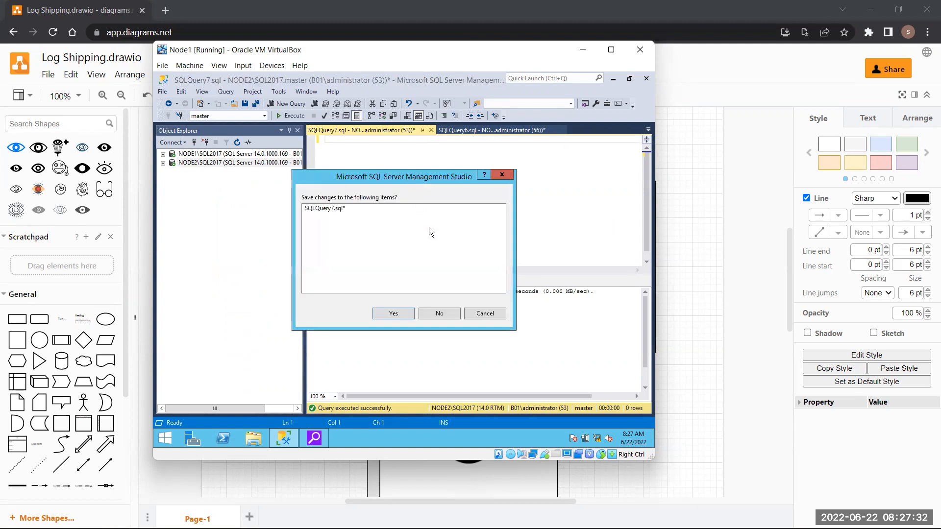
click(457, 313)
click(430, 130)
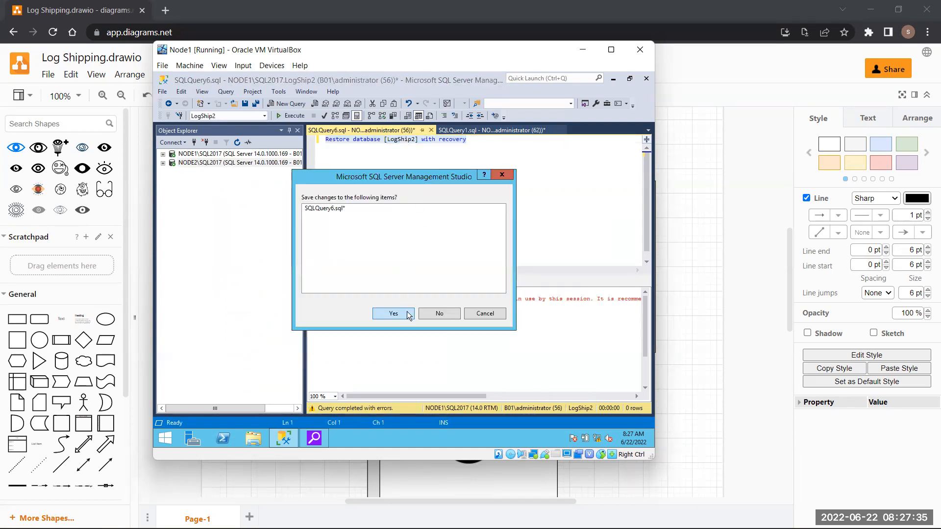
click(443, 315)
click(430, 130)
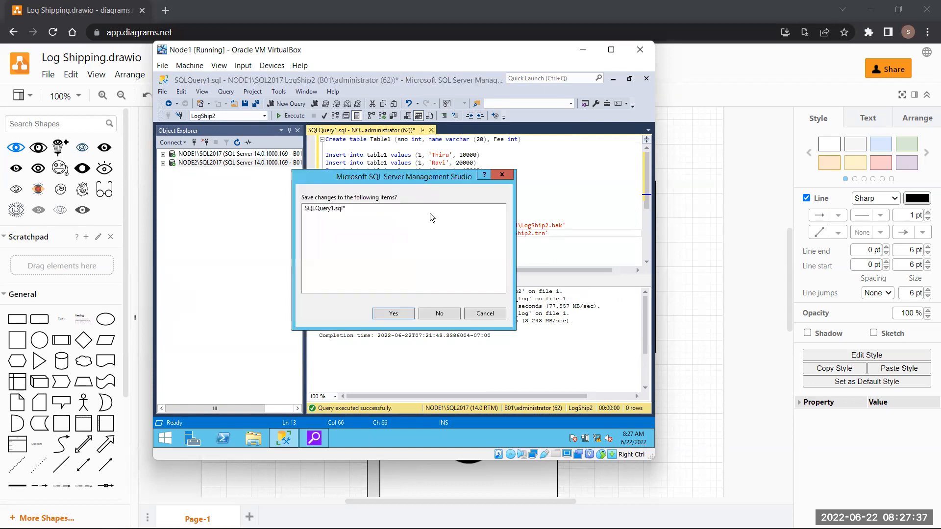
click(449, 317)
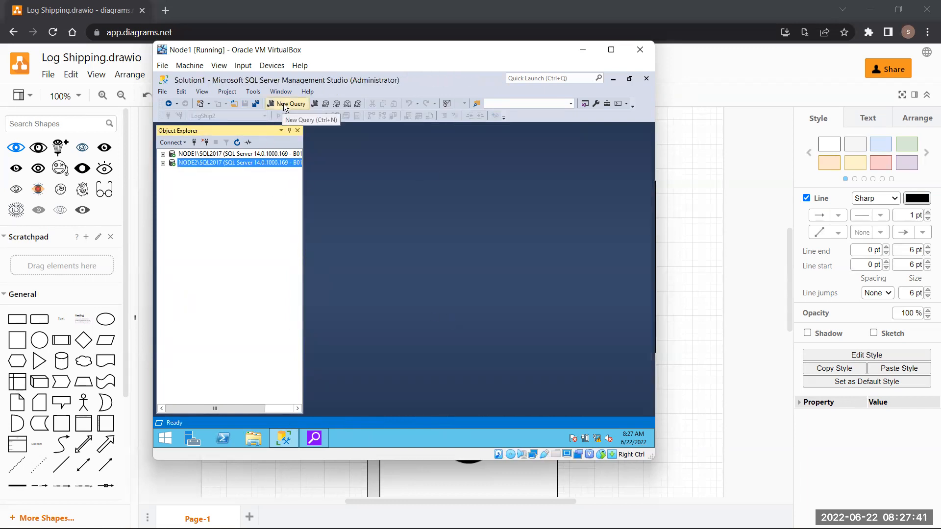
key(super+r)
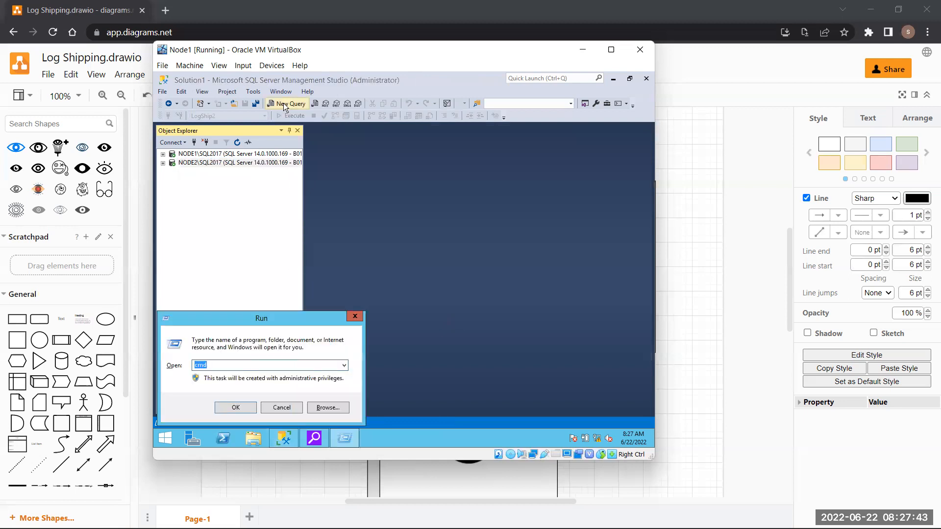
click(354, 316)
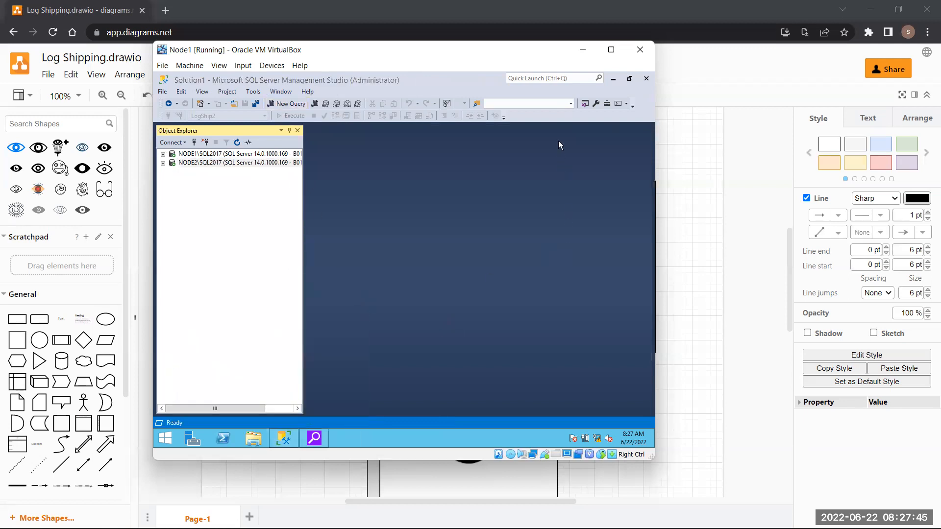
- Minimize the virtual machine and launch Notepad from the Run prompt
click(582, 49)
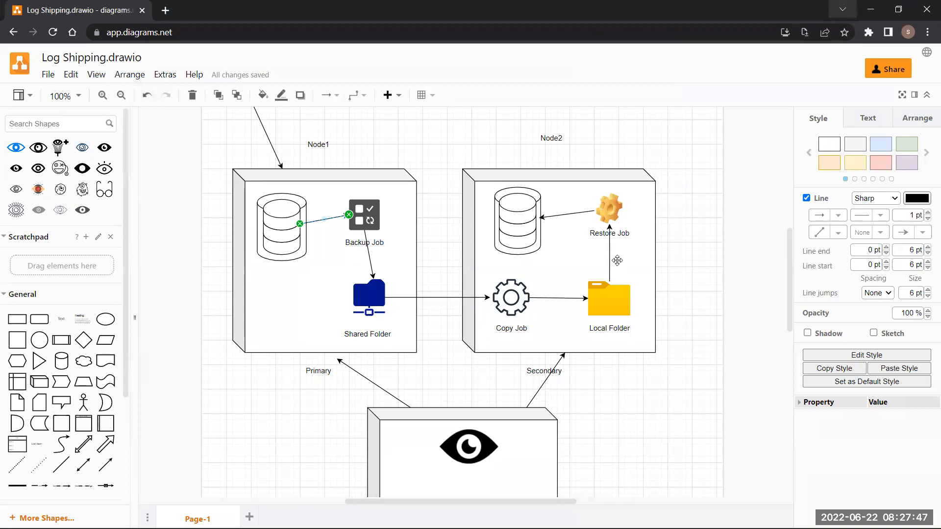
key(super+r)
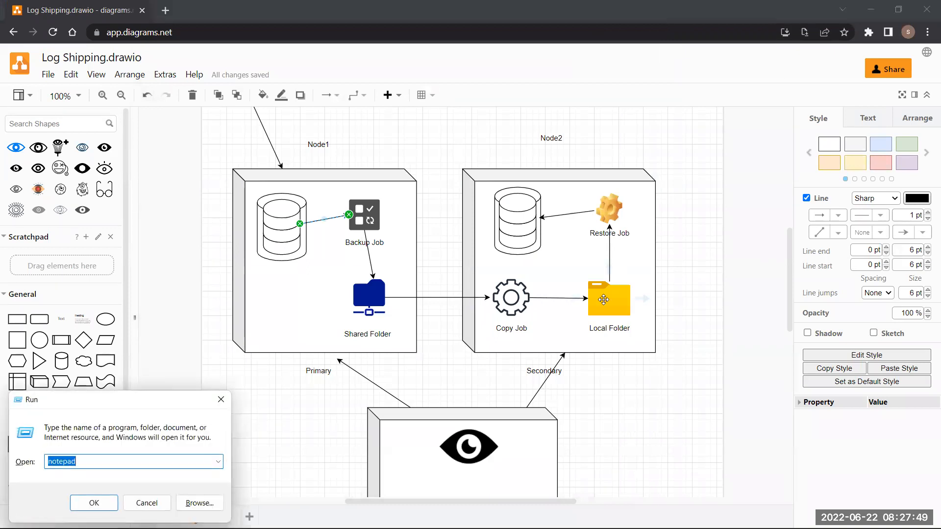
key(Return)
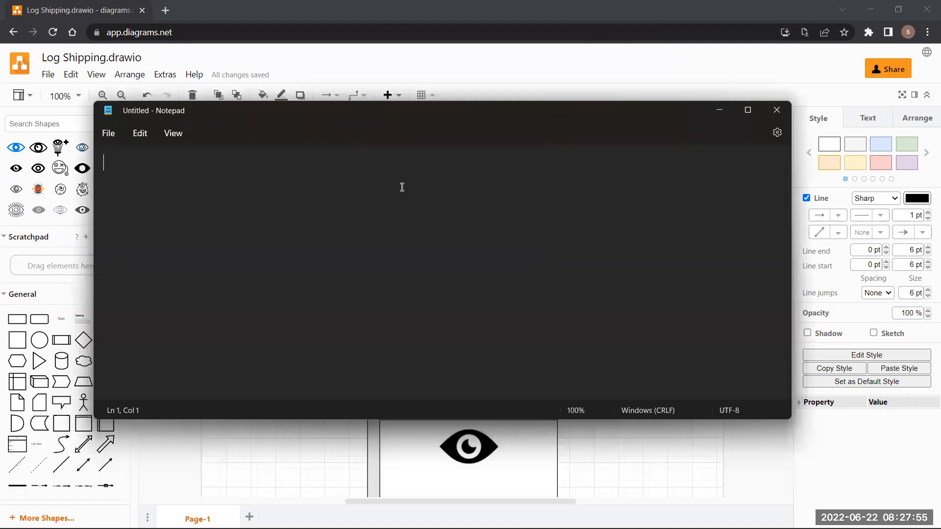
- Type the question 'How much Time does Log shipping takes ?', fixing typos along the way
text(How muc)
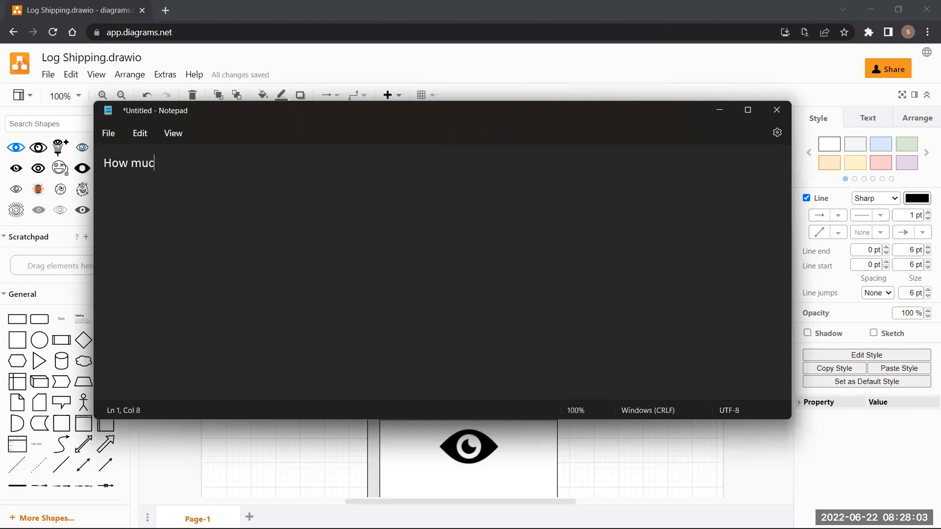
text(h Tiime)
key(BackSpace)
key(BackSpace)
key(BackSpace)
text(me does Log)
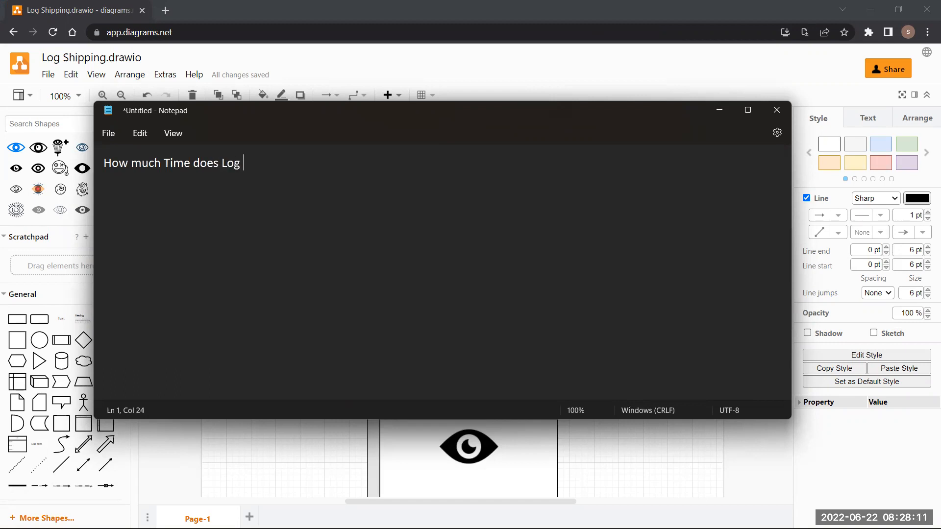
key(BackSpace)
text(shippinh)
key(BackSpace)
key(BackSpace)
key(BackSpace)
text(ing)
key(BackSpace)
key(BackSpace)
key(BackSpace)
key(BackSpace)
text(ng ta)
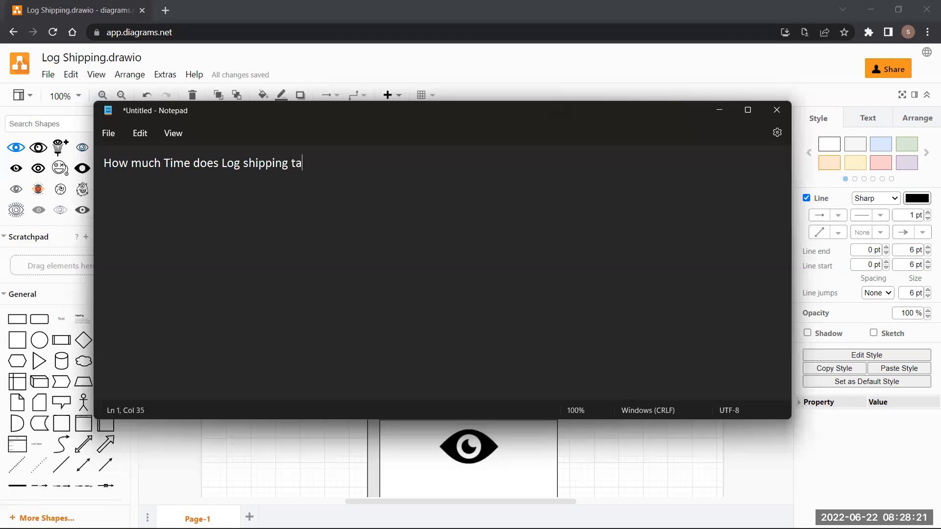
text(kes to)
key(BackSpace)
key(BackSpace)
text(?)
- Add the answer '15 Minutes' on the next line, followed by a new line
key(Return)
key(BackSpace)
key(Return)
text(15 Minutes)
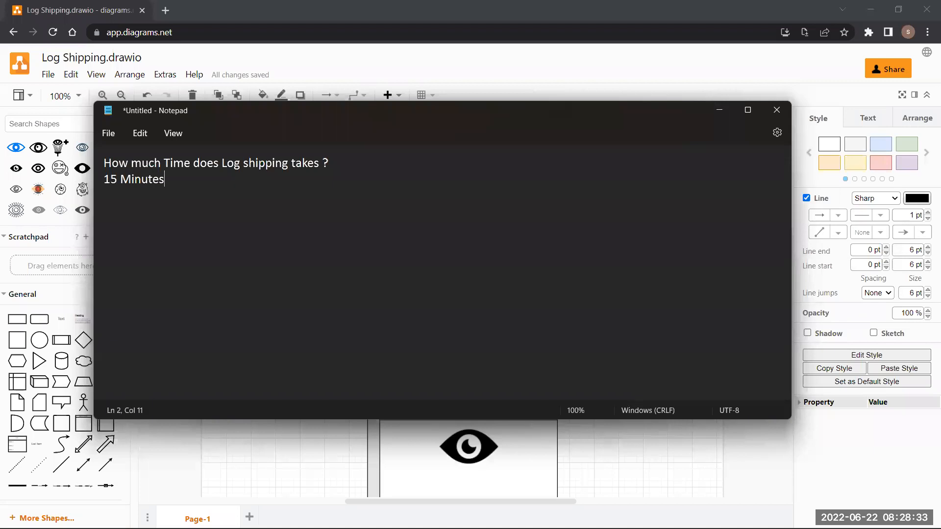
key(Return)
click(451, 24)
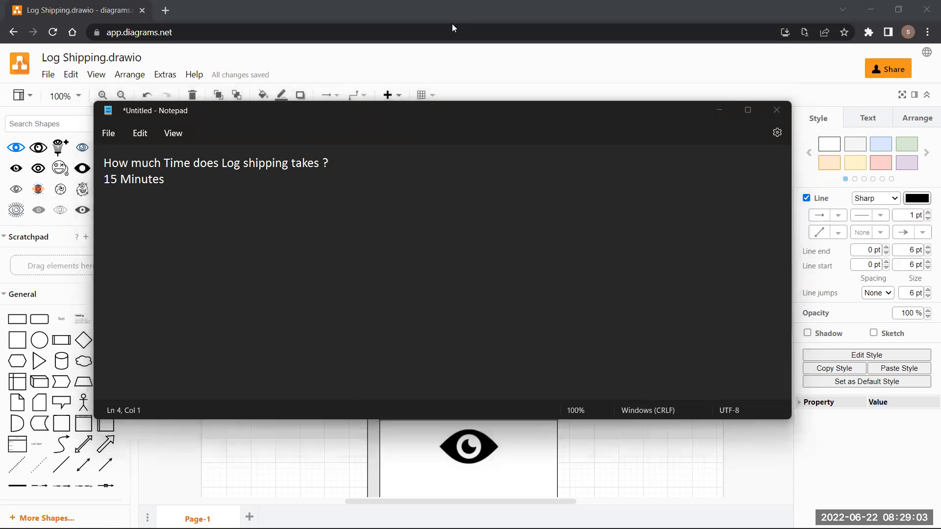
- Type the heading 'Servers in Mirroring' on the empty line below the 15 Minutes answer
click(217, 223)
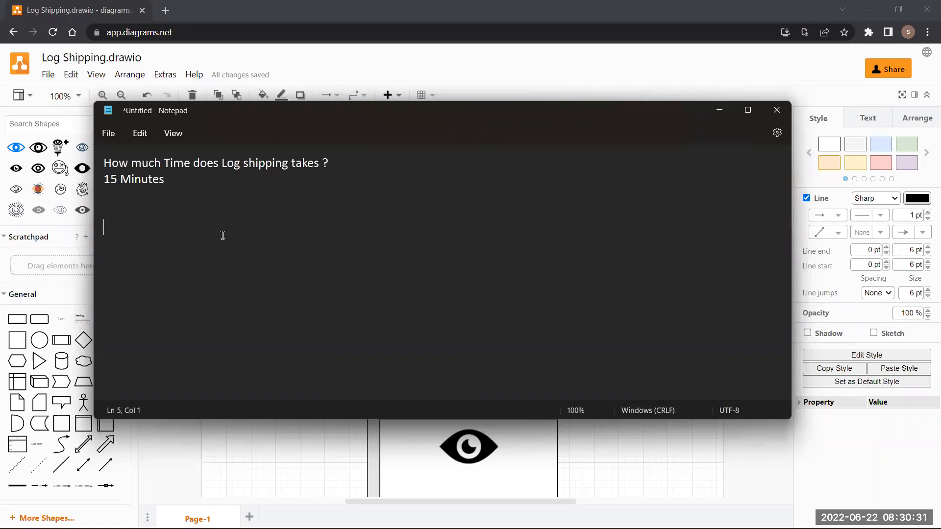
drag(194, 190, 105, 180)
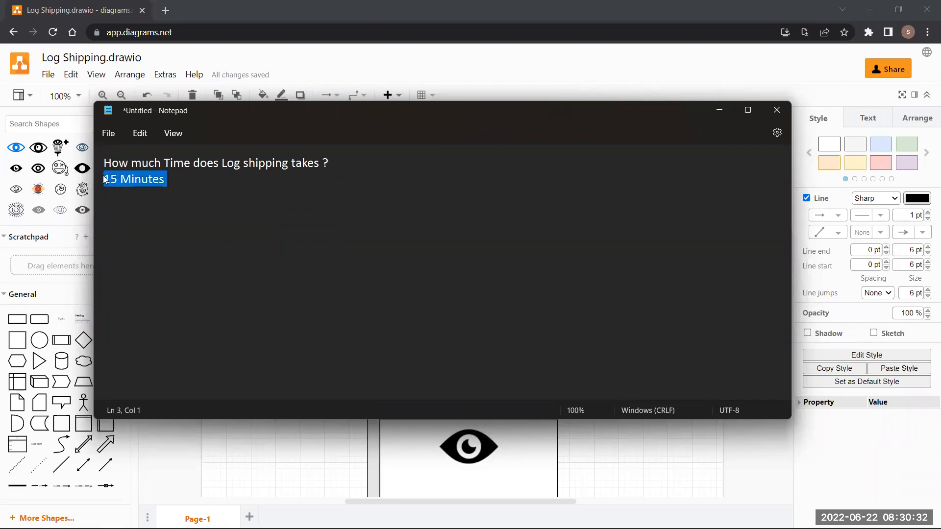
click(150, 223)
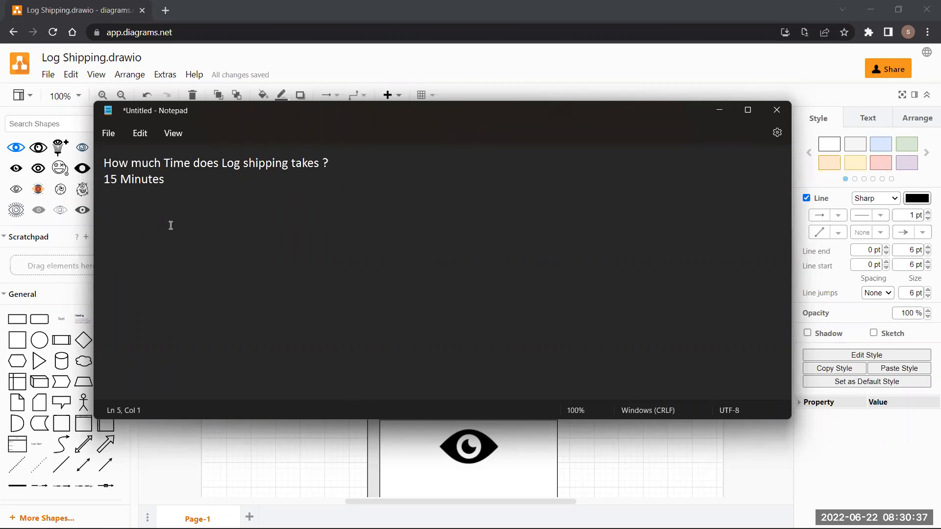
text(Servers in Mirroring)
- List '1) Priniciple Server' and '2) Mirror Server' under the heading, then add a blank line
key(Return)
text(1)
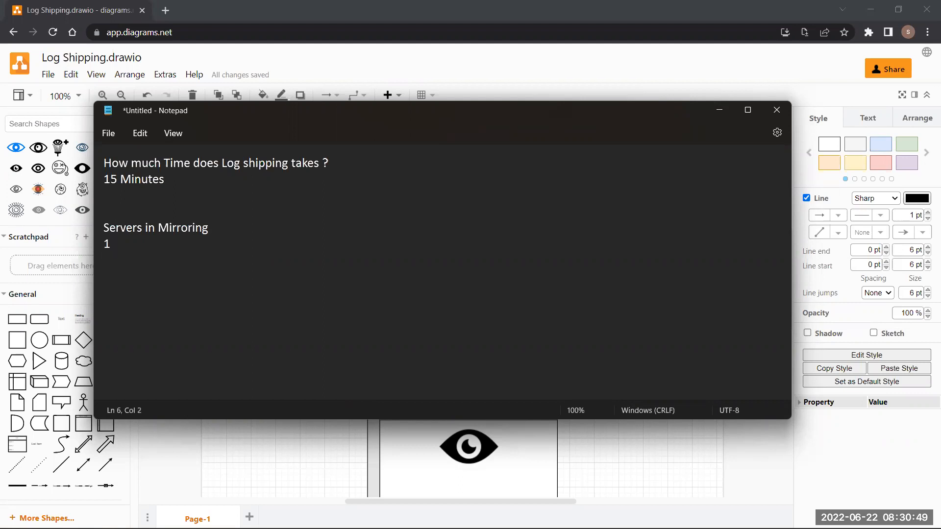
text() Priniciple Server)
key(Return)
text(2)
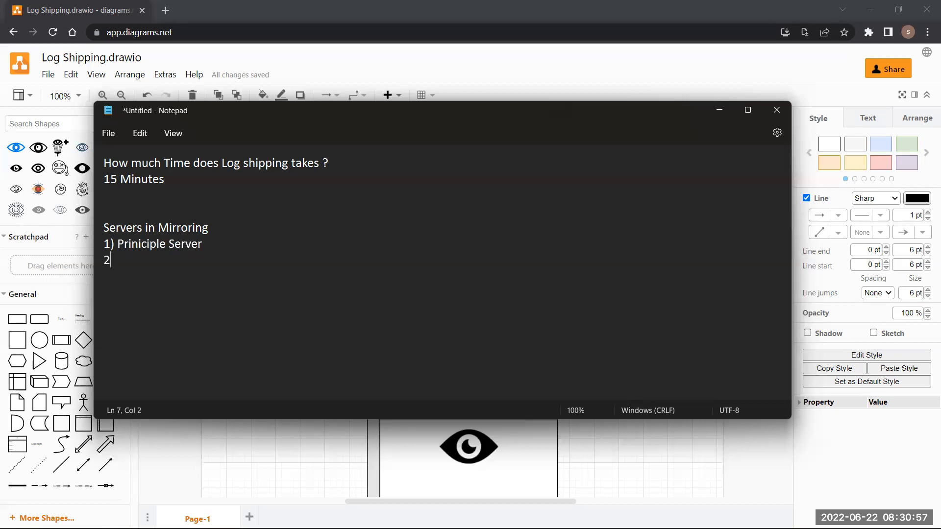
text() Mirror Server)
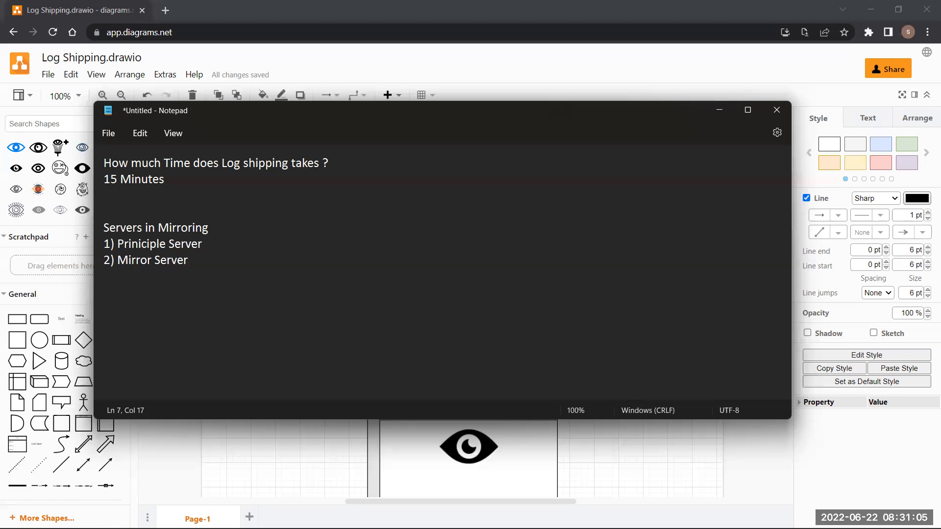
key(Return)
key(Return)
- Add 'Mirroring Basically works on Endpoints.' and the question 'What are the Endpoints?' on separate lines
text(Mirroring Basically wrk)
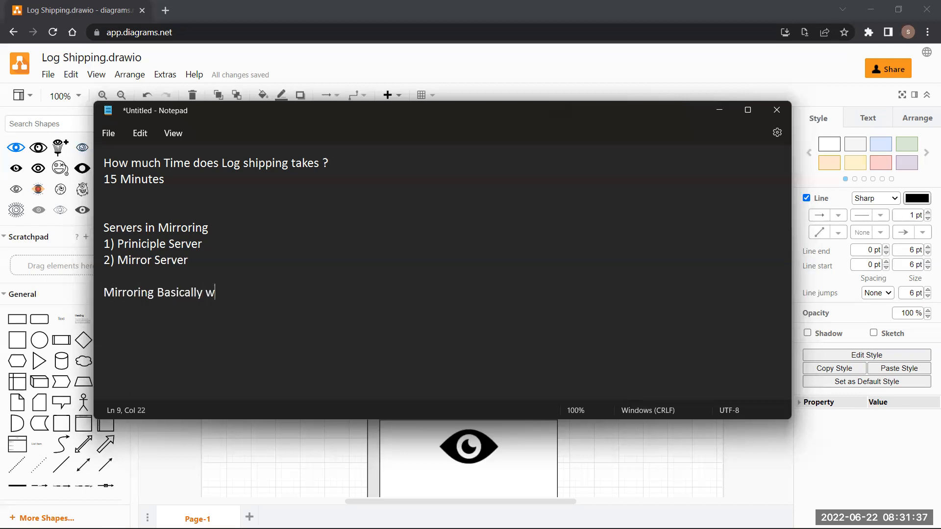
key(BackSpace)
key(BackSpace)
text(orks on Endpoints)
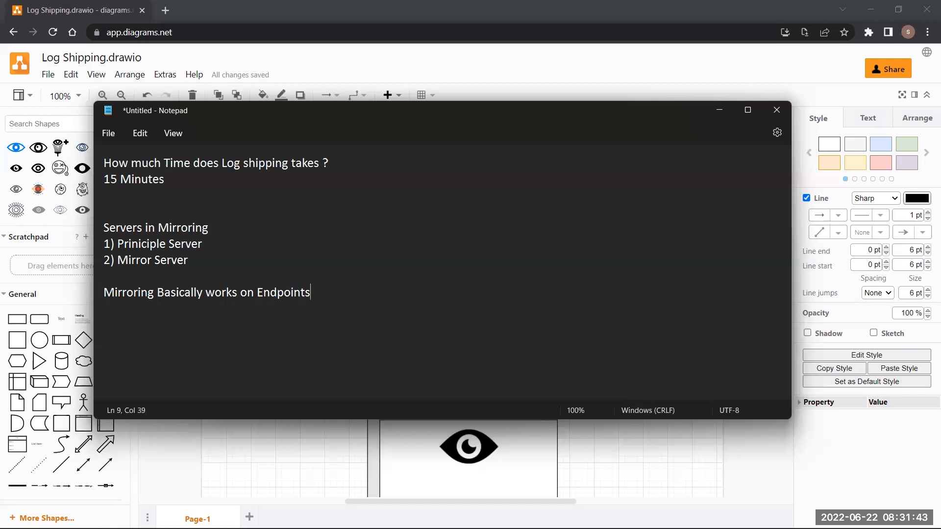
text(.)
key(Return)
text(What is)
key(BackSpace)
key(BackSpace)
key(BackSpace)
text(are the )
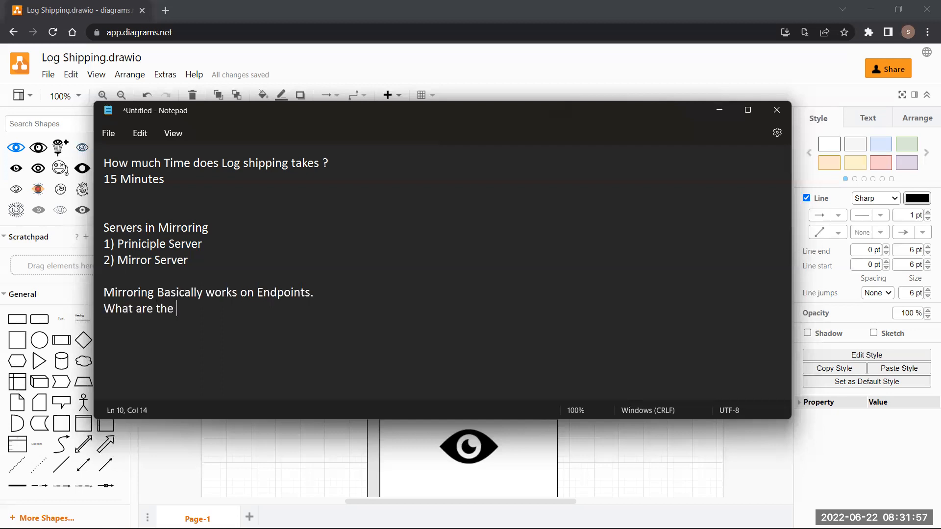
text(Endpoints?)
key(Return)
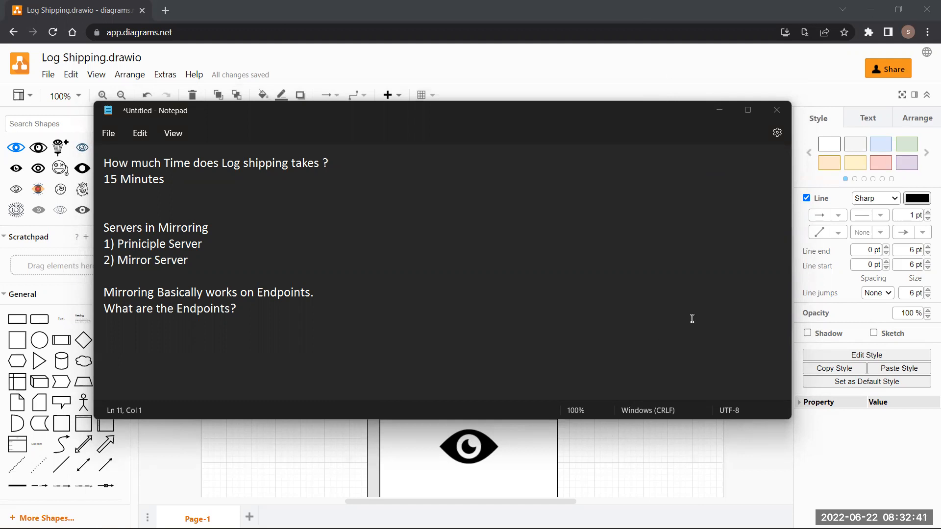
- Place the cursor after the endpoints question, then switch back to the Log Shipping diagram
click(267, 311)
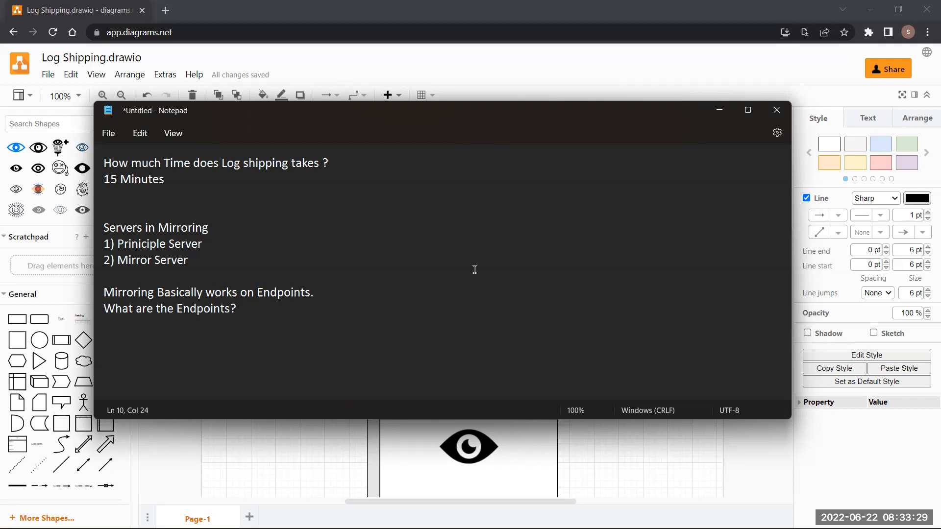
key(Left)
key(Left)
key(Left)
click(251, 312)
key(alt+Tab)
scroll(451, 413, down, 10)
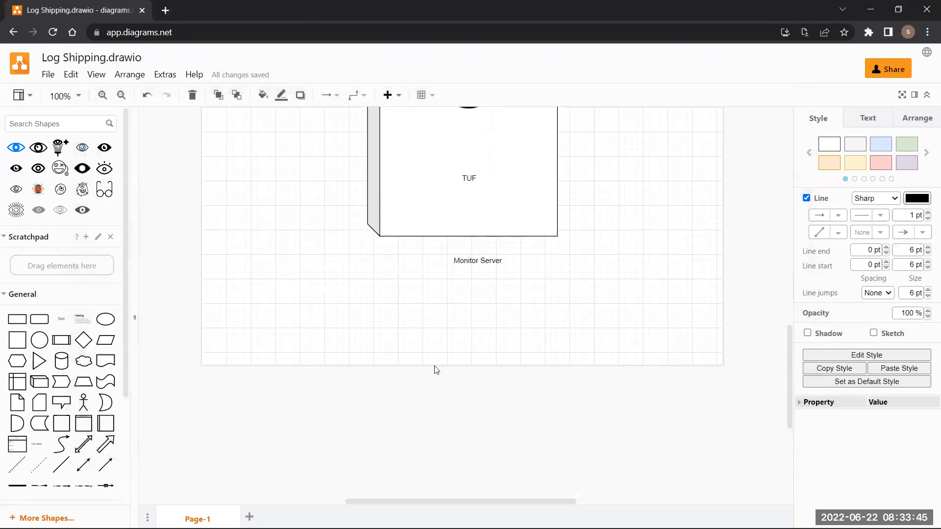
- Scroll through Page-1 of the Log Shipping diagram to review its layout
click(437, 370)
scroll(443, 351, up, 12)
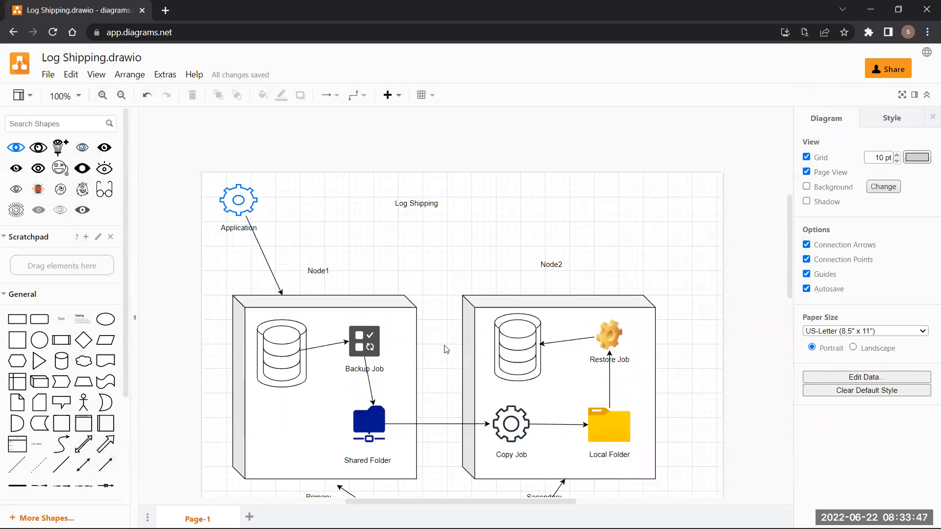
scroll(478, 373, down, 4)
scroll(478, 369, down, 3)
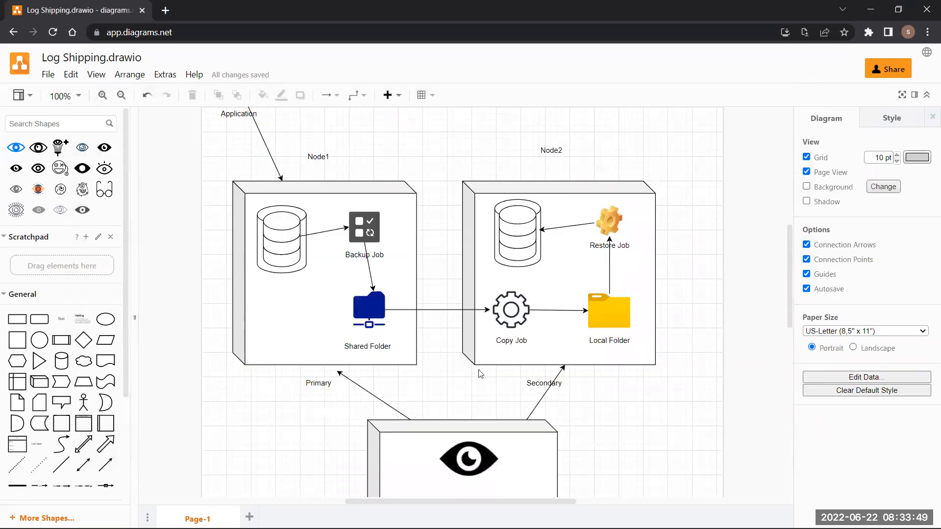
click(30, 95)
click(30, 96)
scroll(215, 132, up, 4)
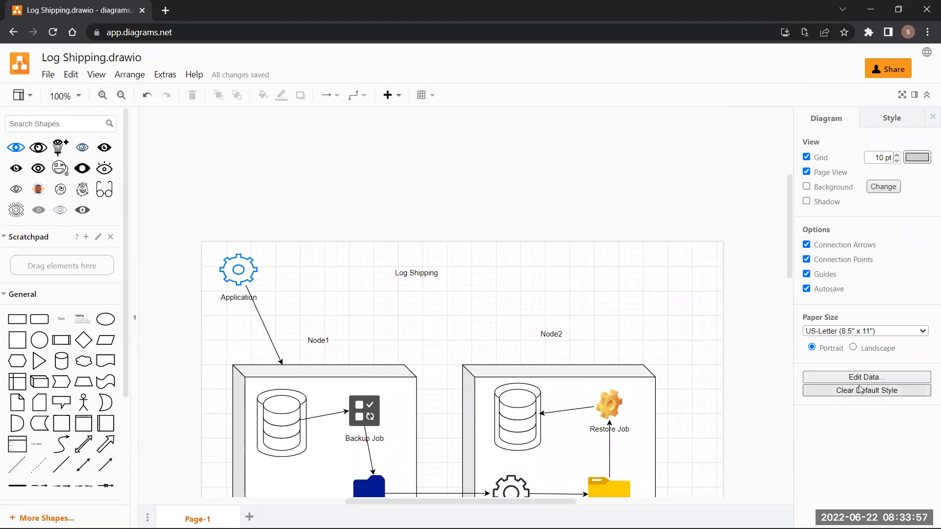
scroll(195, 355, down, 5)
scroll(154, 363, down, 7)
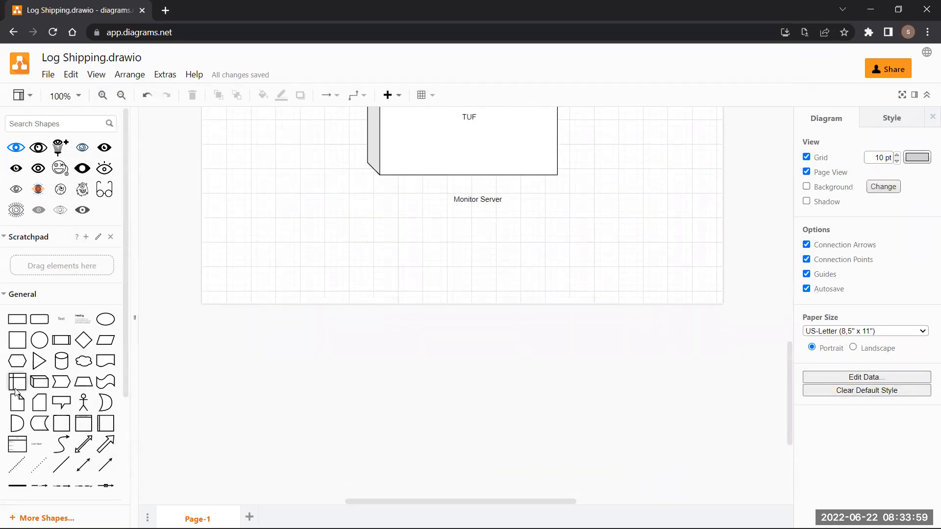
scroll(22, 383, down, 3)
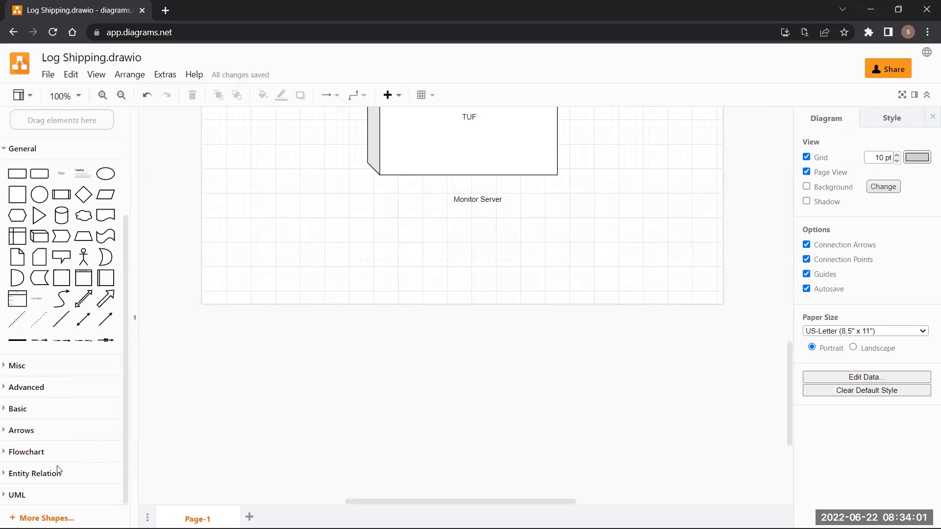
scroll(125, 397, up, 1)
scroll(125, 394, up, 2)
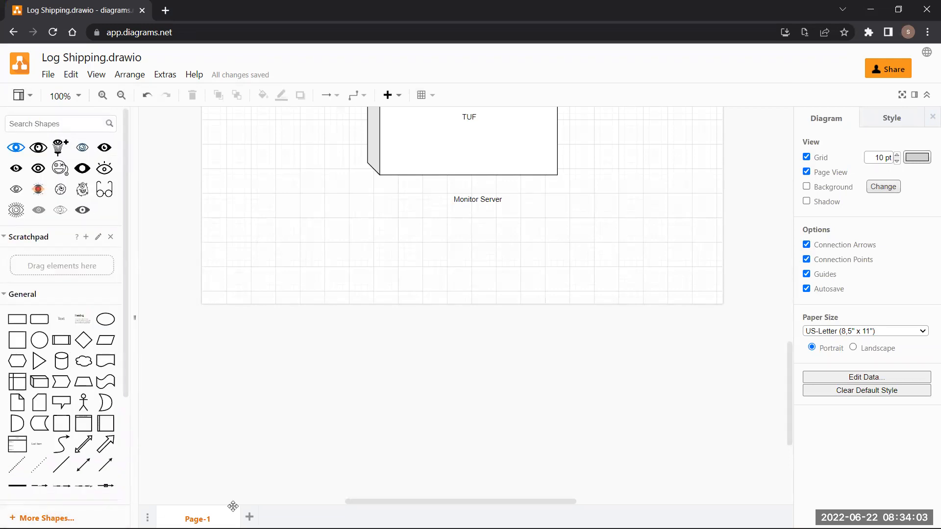
- Create a new blank Page-2 with the + beside the Page-1 tab
click(249, 517)
scroll(258, 359, up, 2)
scroll(258, 361, down, 4)
- Insert a Cube, resize it to 260 x 240, and place a duplicate on the right
click(37, 383)
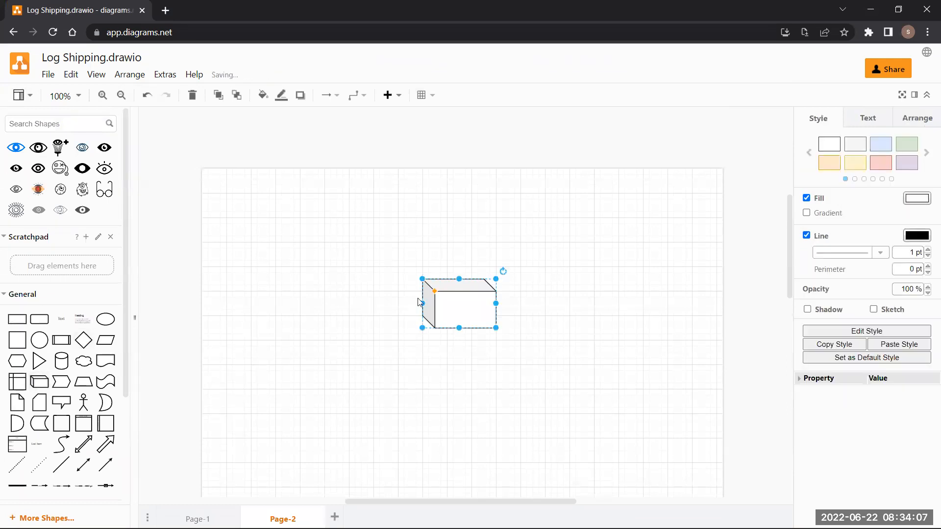
drag(443, 296, 267, 248)
drag(316, 275, 411, 376)
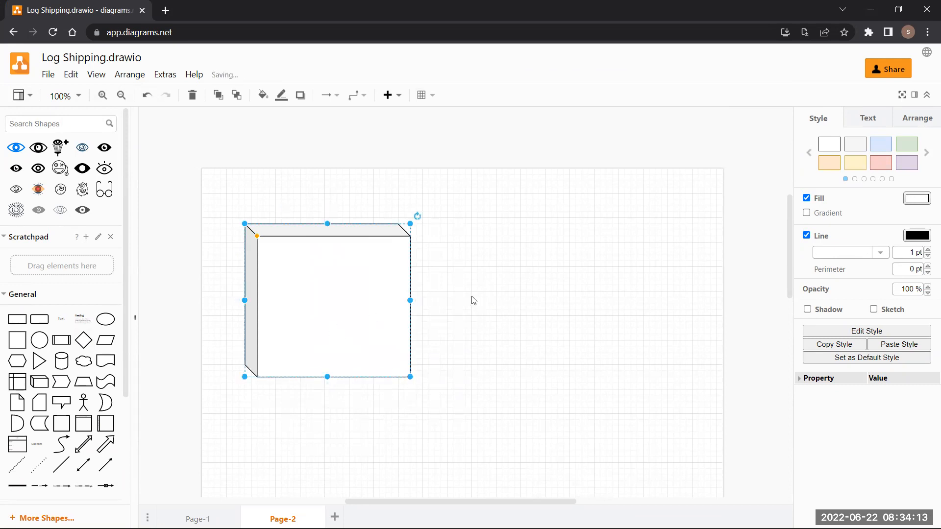
key(ctrl+d)
drag(345, 299, 609, 298)
drag(352, 274, 331, 272)
click(616, 309)
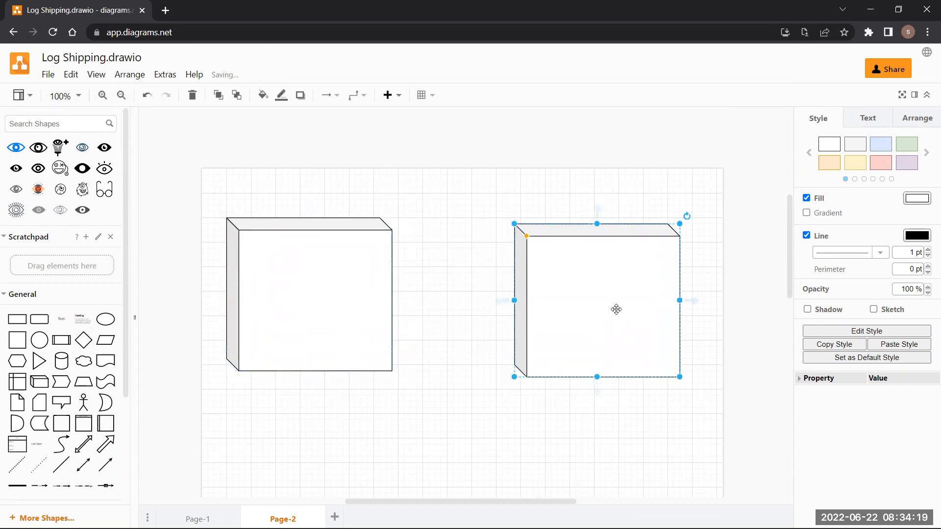
drag(619, 315, 638, 303)
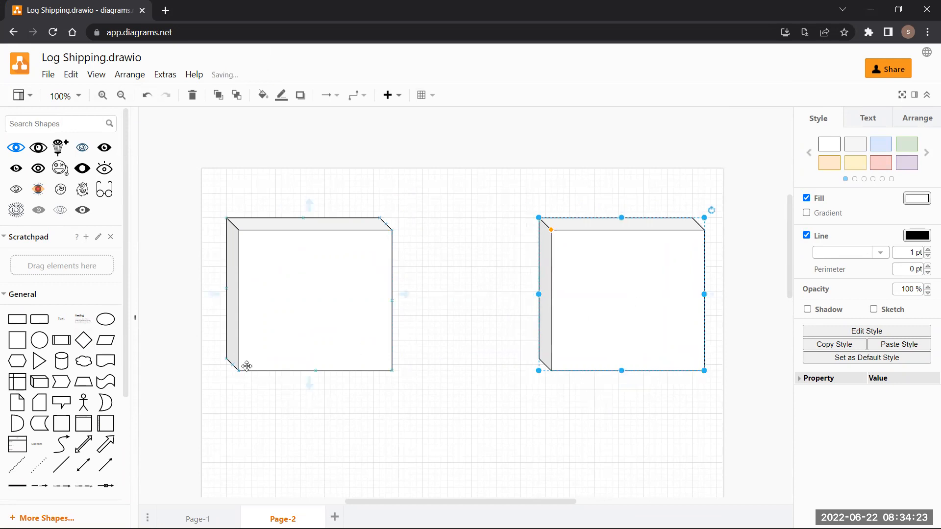
- Add a Cylinder in the left cube's upper left and a copy in the right cube's upper right
click(67, 363)
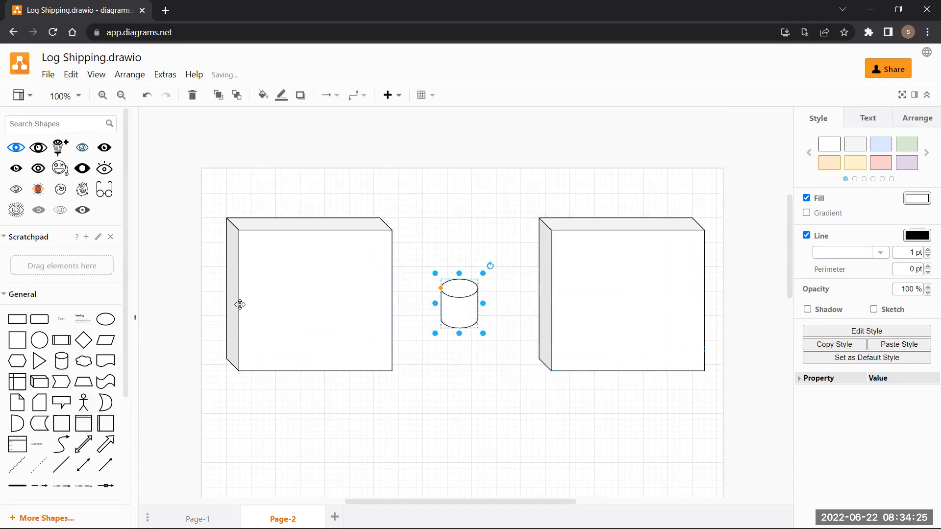
drag(464, 310, 300, 314)
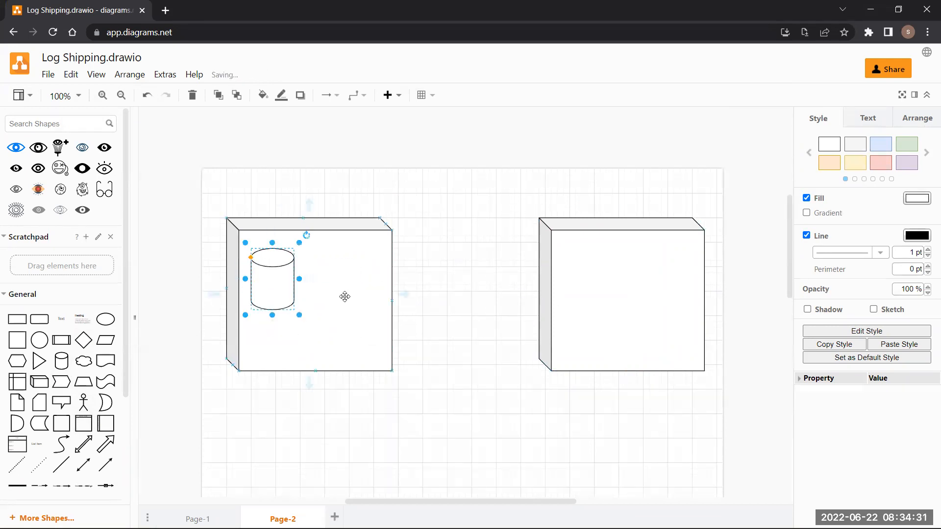
key(ctrl+c)
key(ctrl+v)
drag(270, 280, 663, 274)
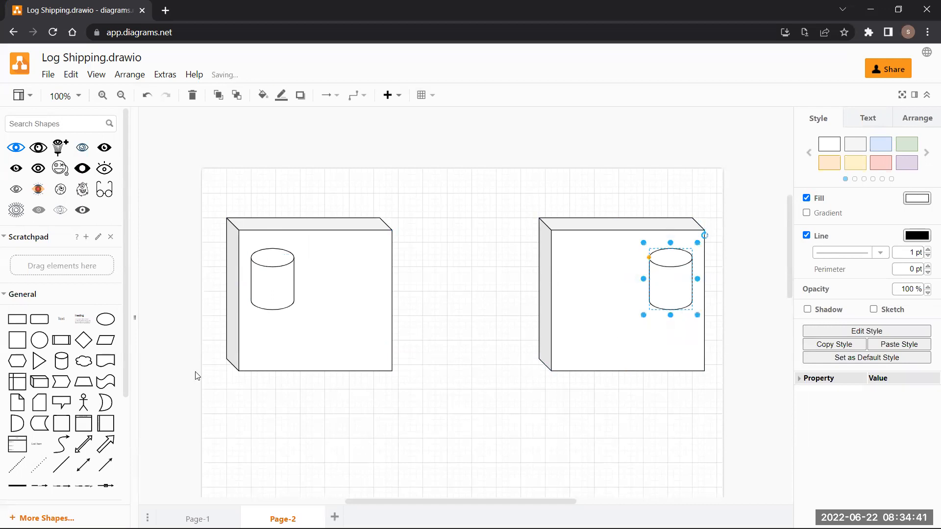
- Search shapes for 'database' and place Database Partition 5 inside the left cylinder
click(64, 124)
text(dtaa)
key(BackSpace)
key(BackSpace)
text(atabase)
key(Return)
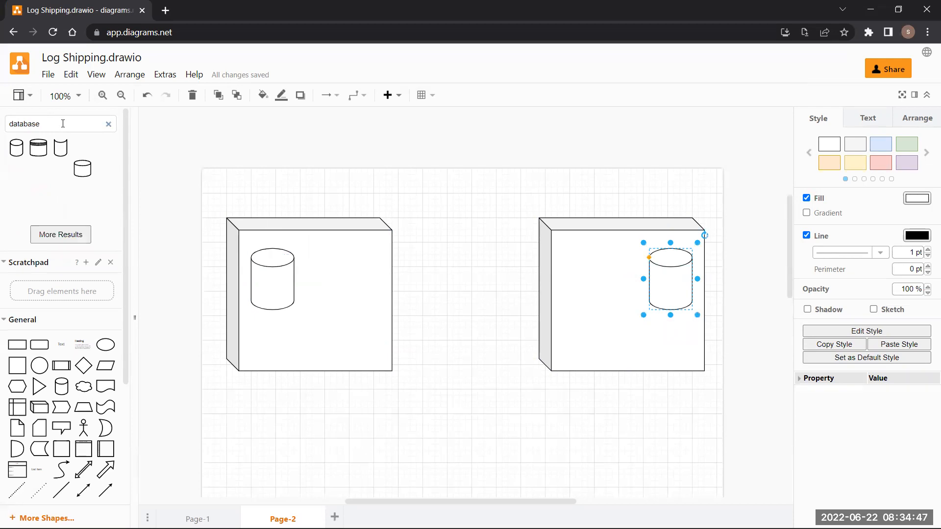
mouse_move(104, 191)
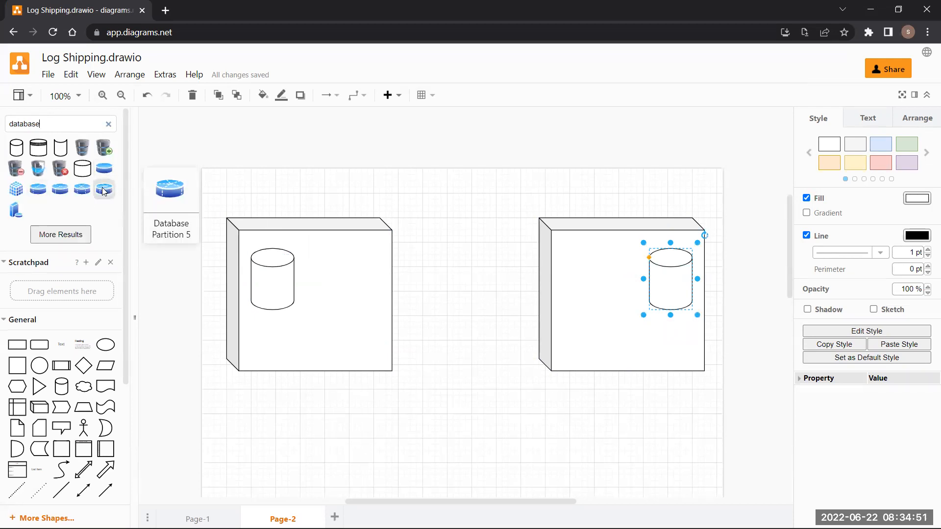
click(104, 191)
drag(457, 302, 675, 285)
- Copy the Database Partition icon and paste a second one for the right cylinder
key(ctrl+c)
key(ctrl+v)
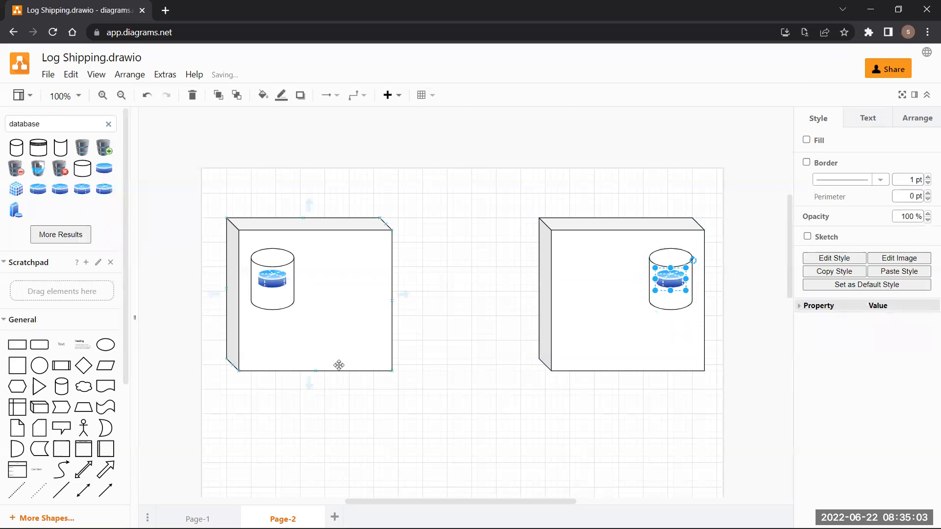
click(624, 300)
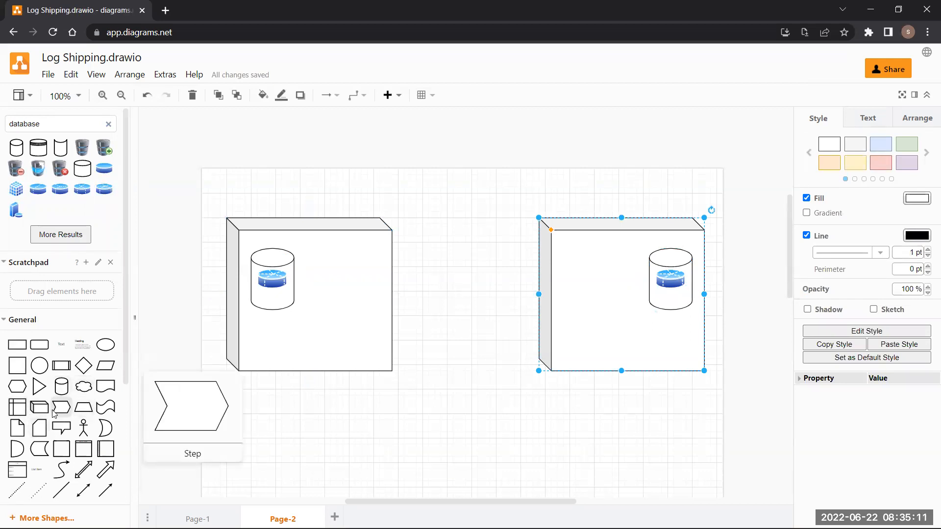
scroll(54, 413, down, 2)
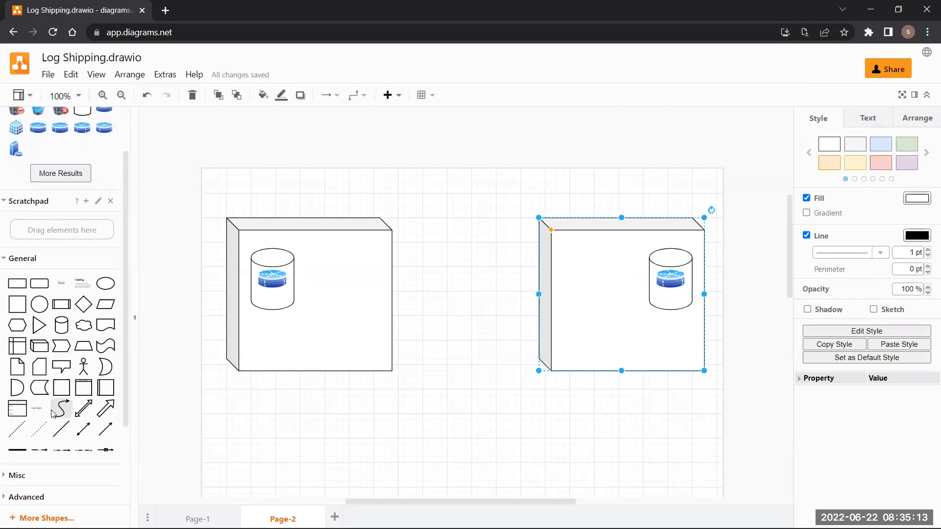
mouse_move(57, 414)
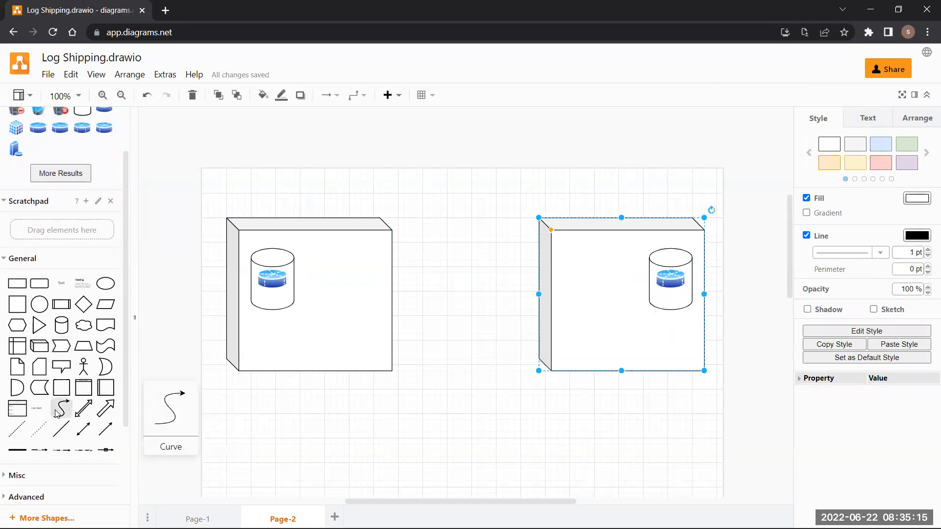
scroll(56, 413, down, 4)
scroll(55, 413, up, 4)
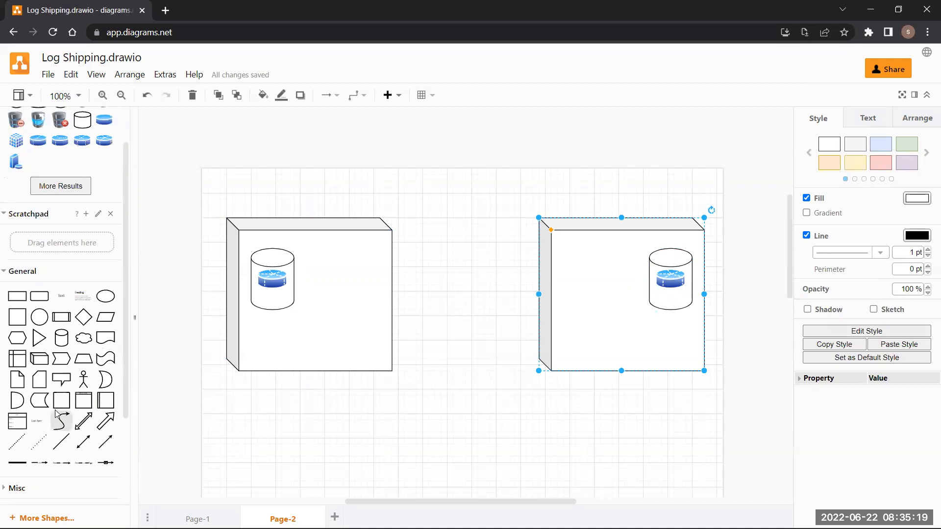
- Insert a Cylinder, rotate it horizontal, and stretch it to about 330 x 60 between the server boxes
mouse_move(84, 377)
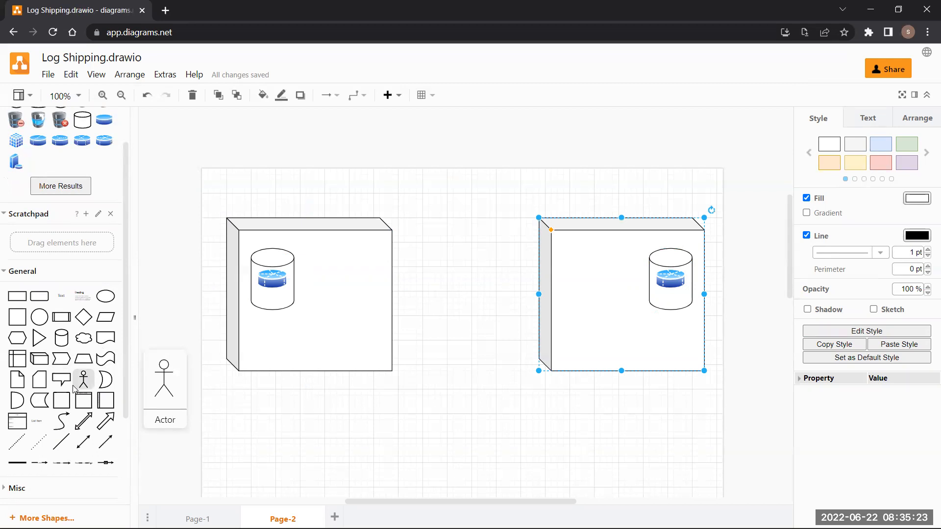
mouse_move(62, 343)
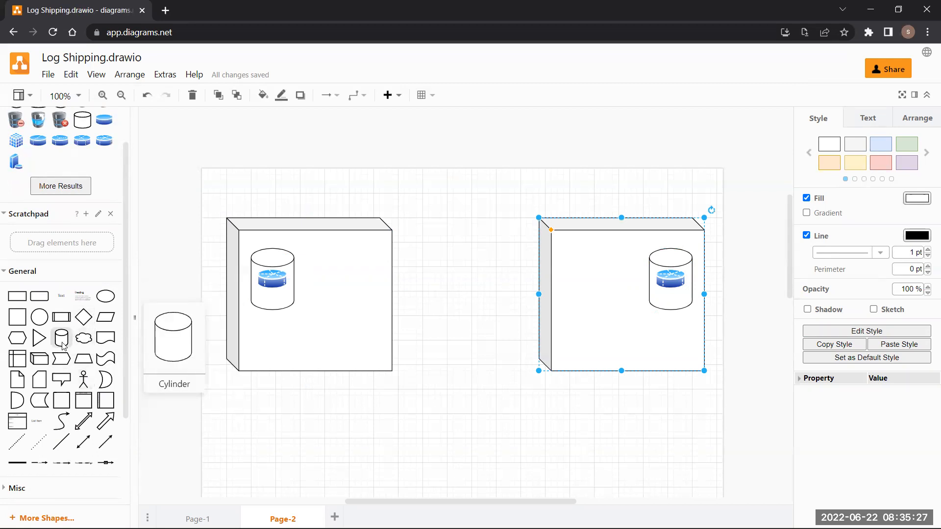
click(62, 338)
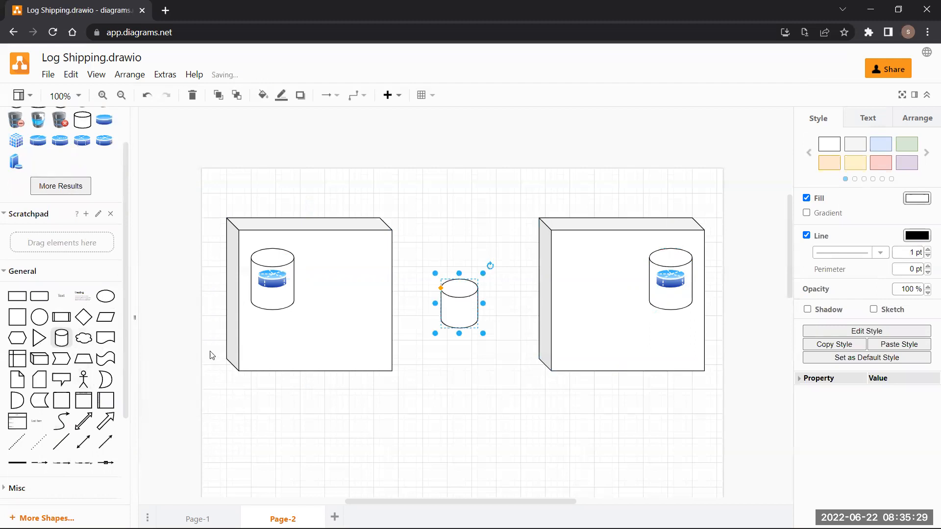
click(490, 266)
drag(465, 305, 374, 278)
drag(514, 279, 571, 270)
drag(374, 278, 369, 278)
drag(574, 280, 573, 278)
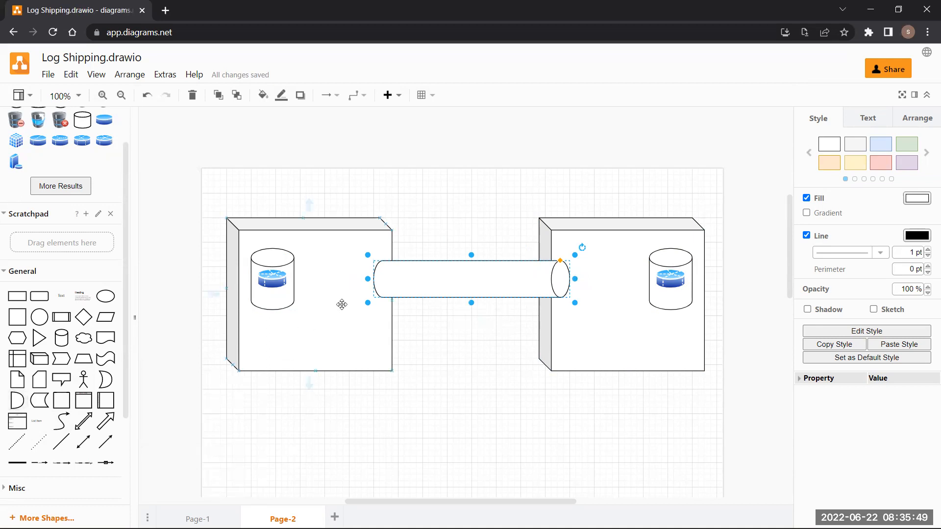
mouse_move(27, 318)
mouse_move(63, 339)
mouse_move(54, 403)
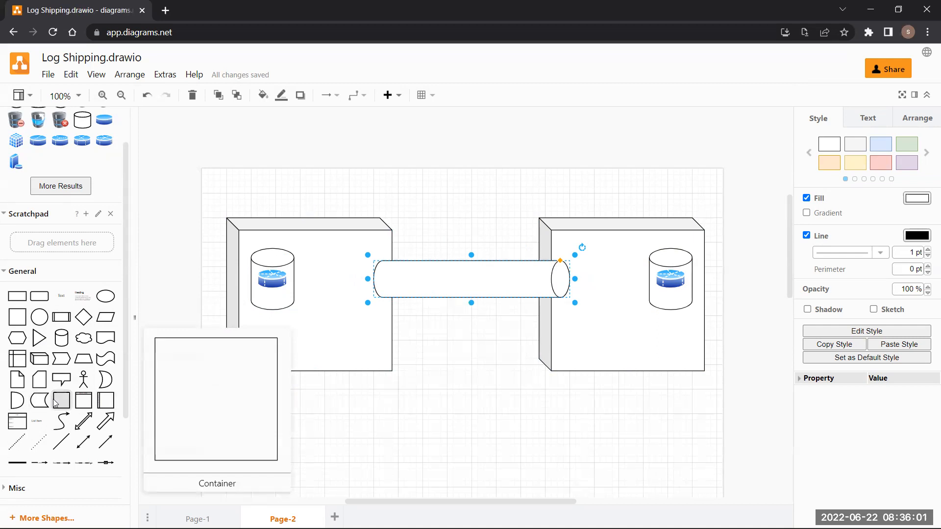
click(54, 403)
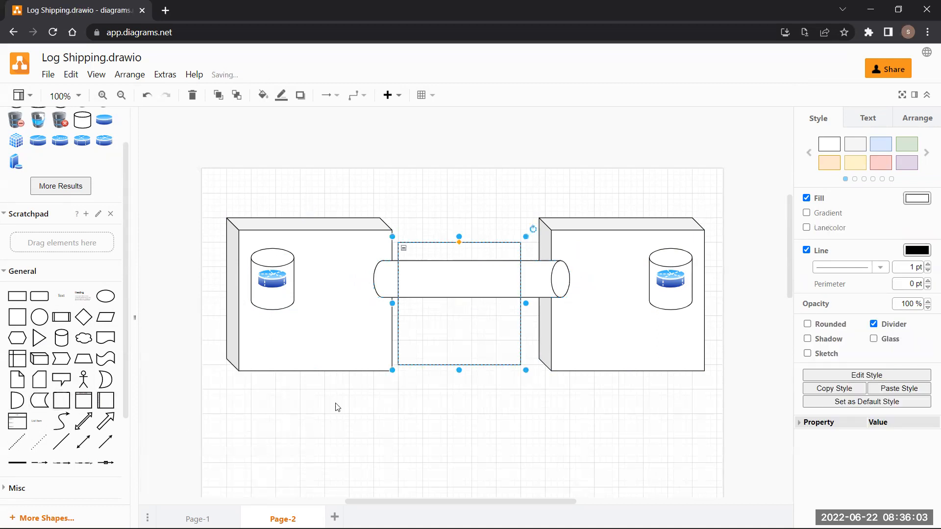
drag(526, 369, 413, 302)
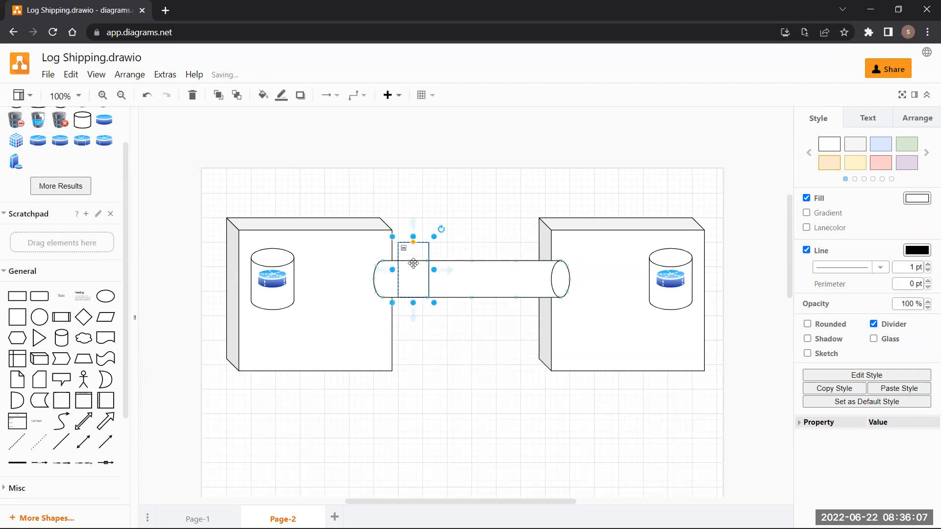
drag(413, 237, 416, 289)
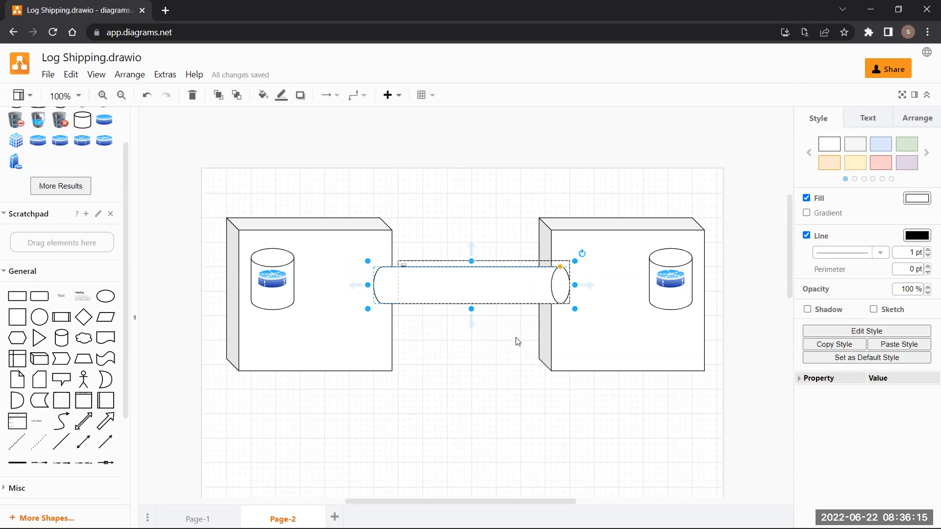
key(ctrl+z)
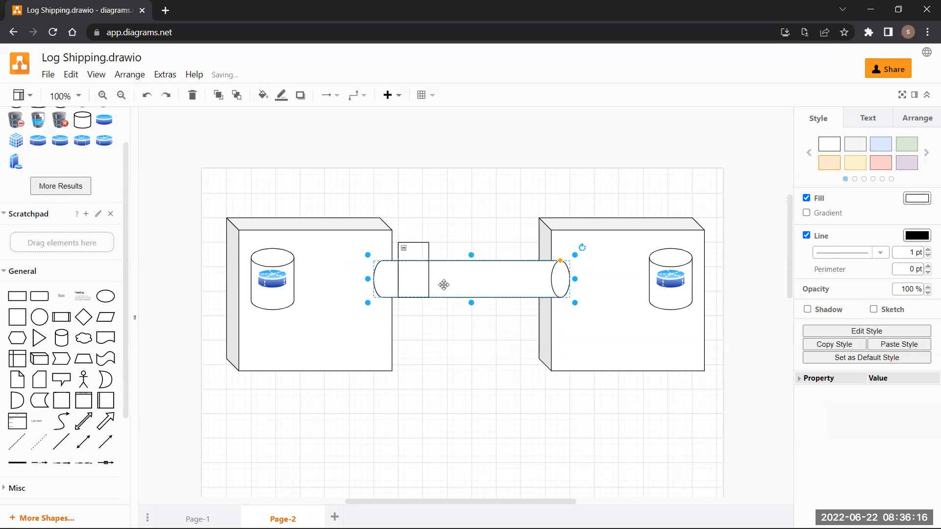
click(414, 257)
click(411, 255)
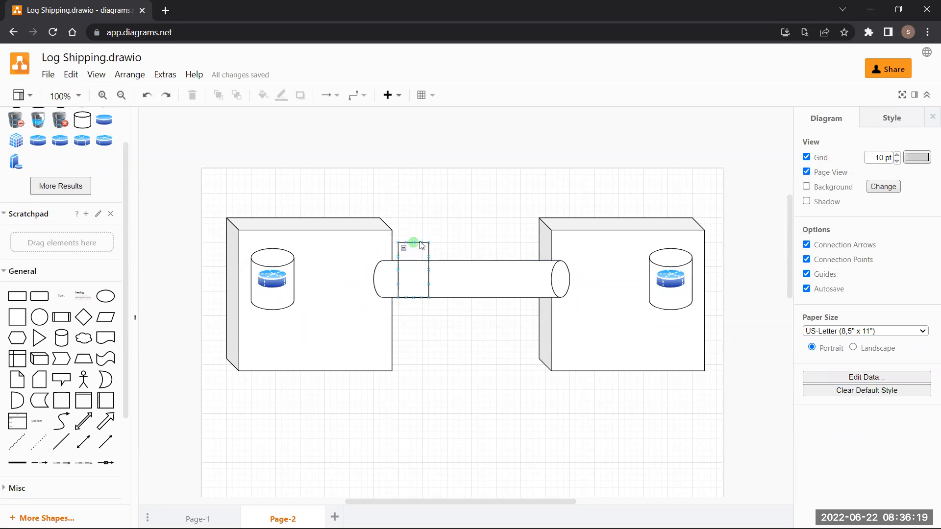
click(420, 242)
drag(434, 237, 347, 258)
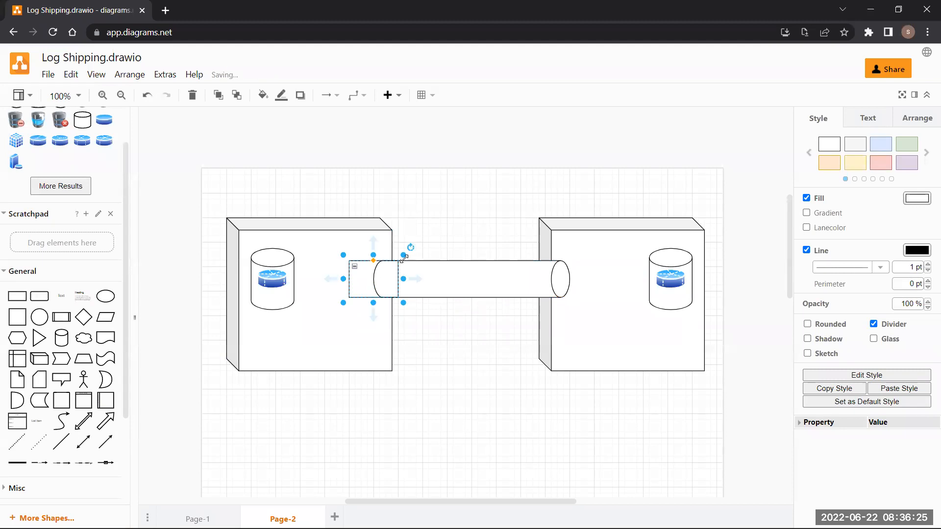
drag(403, 256, 380, 258)
key(ctrl+d)
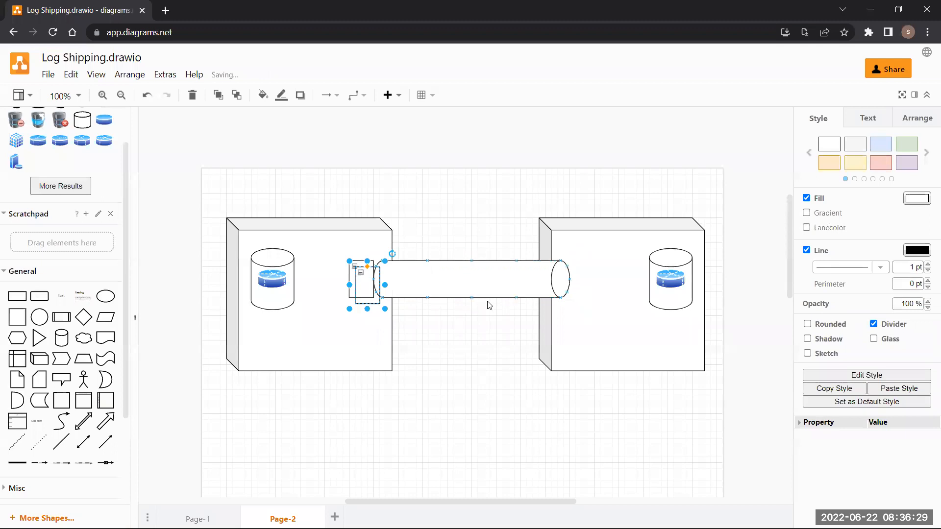
mouse_move(374, 288)
mouse_down()
mouse_move(516, 281)
mouse_move(378, 300)
mouse_move(413, 340)
mouse_move(351, 264)
mouse_move(366, 285)
mouse_up()
click(435, 293)
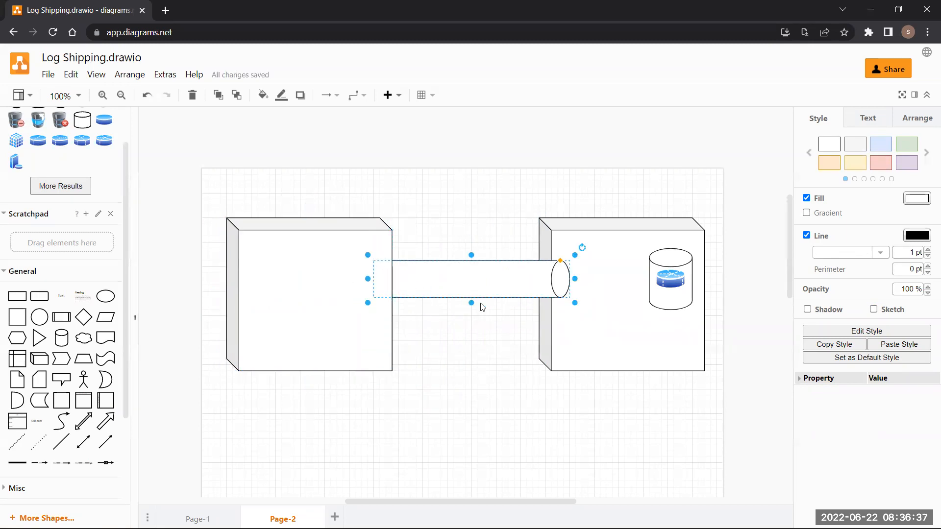
key(ctrl+z)
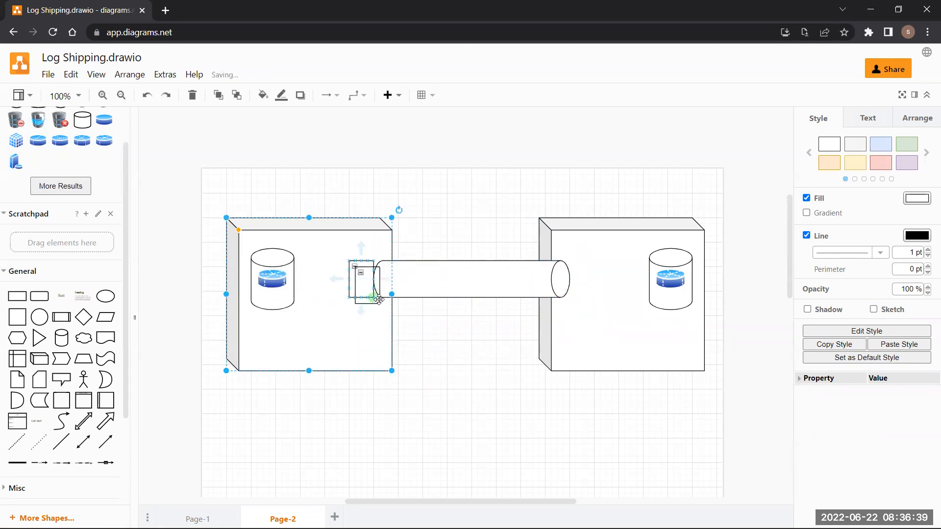
drag(379, 302, 422, 297)
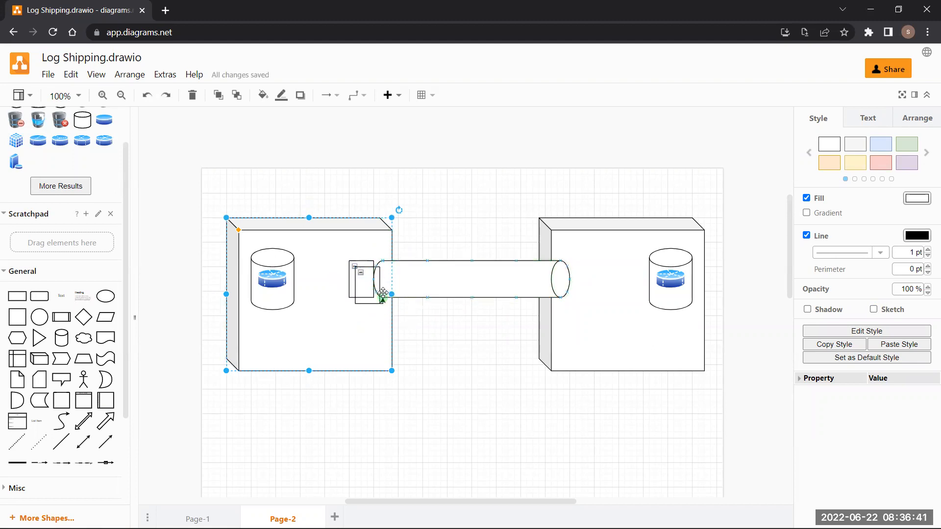
click(366, 283)
mouse_move(366, 282)
mouse_down()
mouse_move(395, 284)
mouse_move(367, 282)
mouse_up()
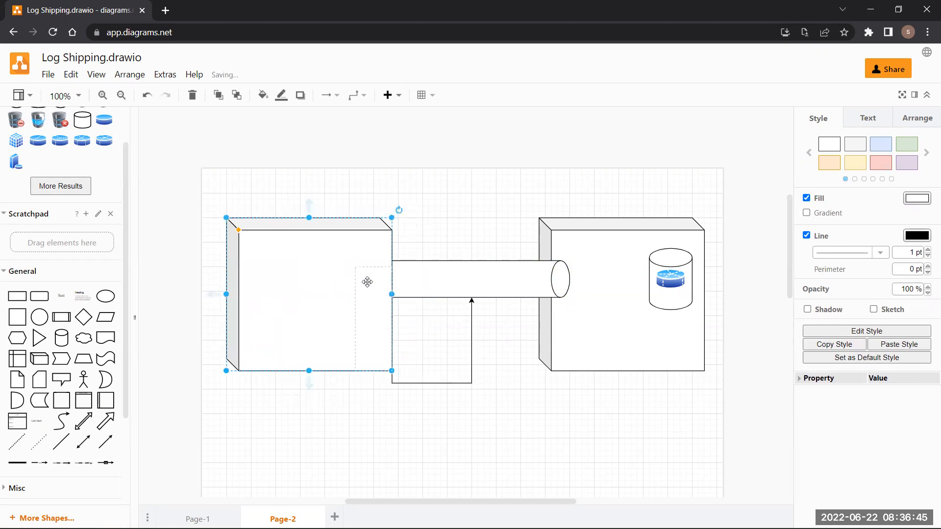
key(ctrl+z)
key(ctrl+z)
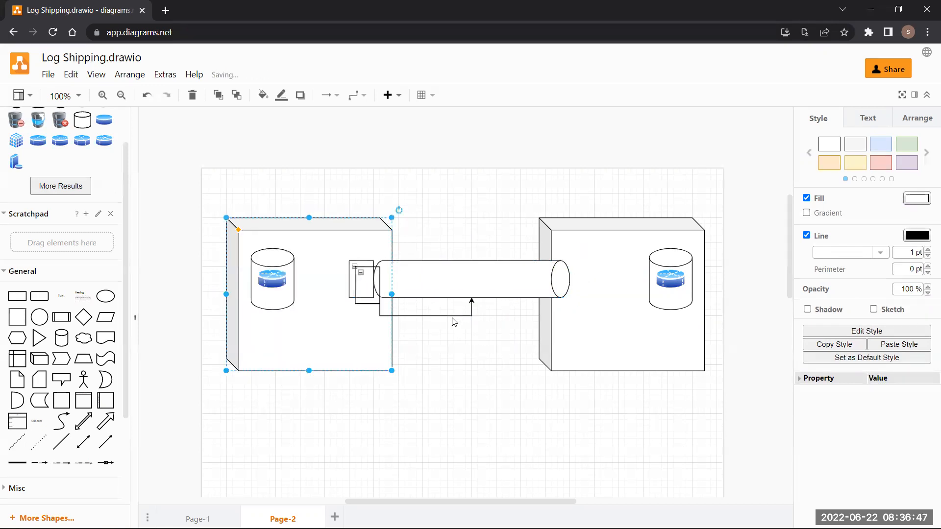
key(ctrl+z)
key(ctrl+z)
key(ctrl+z)
key(ctrl+z)
key(ctrl+z)
key(ctrl+z)
key(ctrl+z)
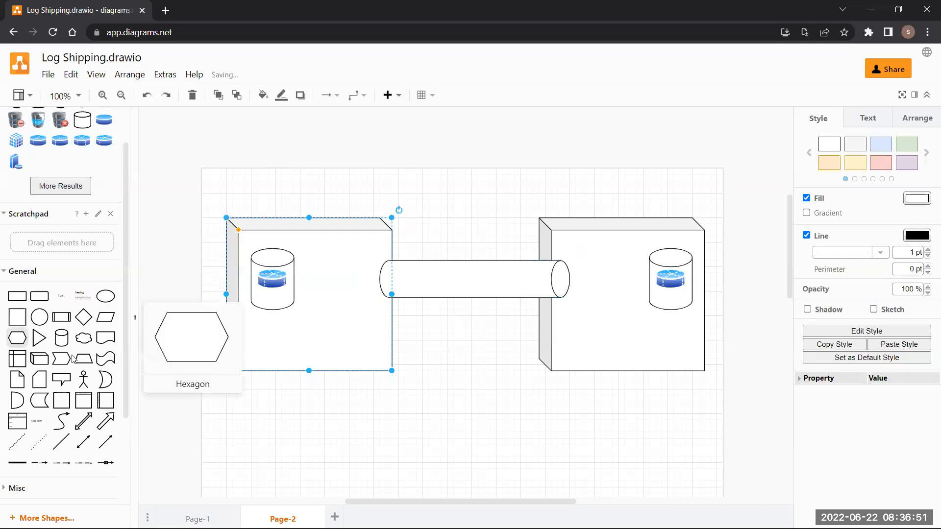
- Add a text label reading 'Endpoint' on the empty canvas
click(454, 445)
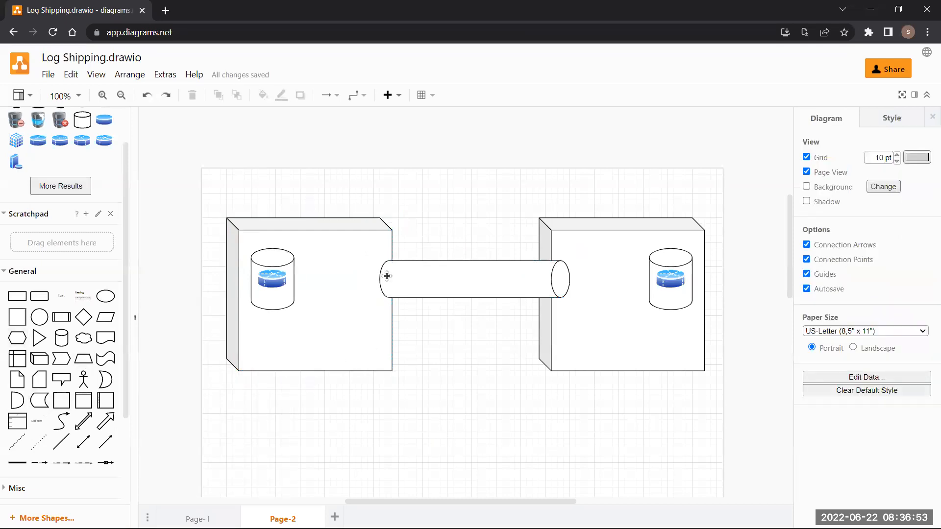
click(382, 262)
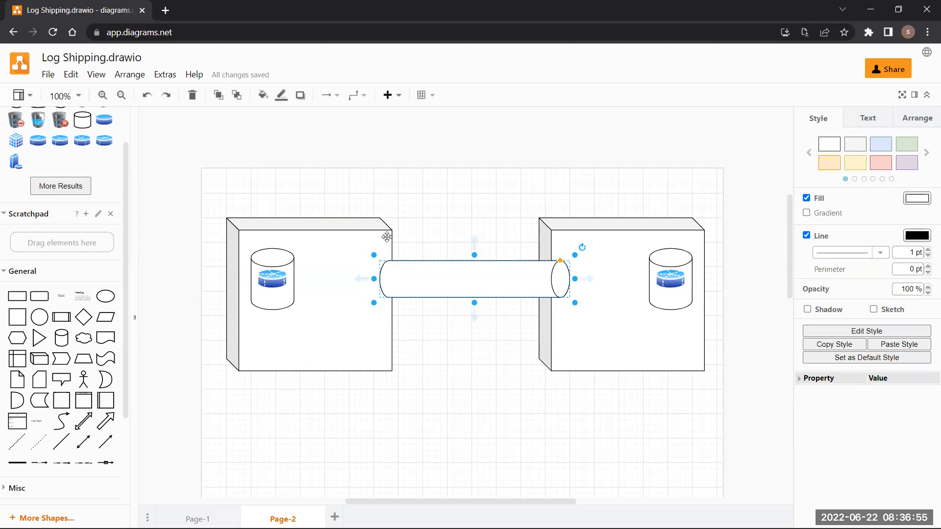
click(355, 277)
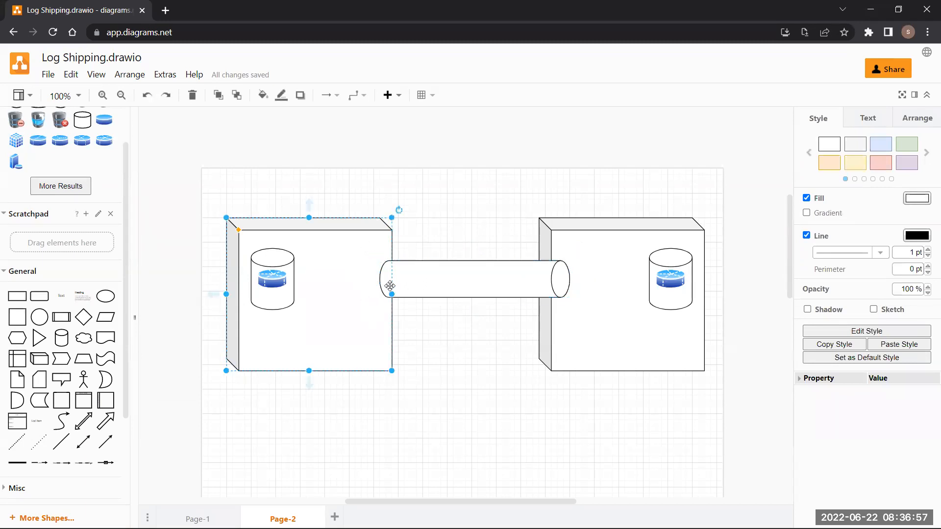
click(466, 343)
double_click(467, 343)
click(461, 339)
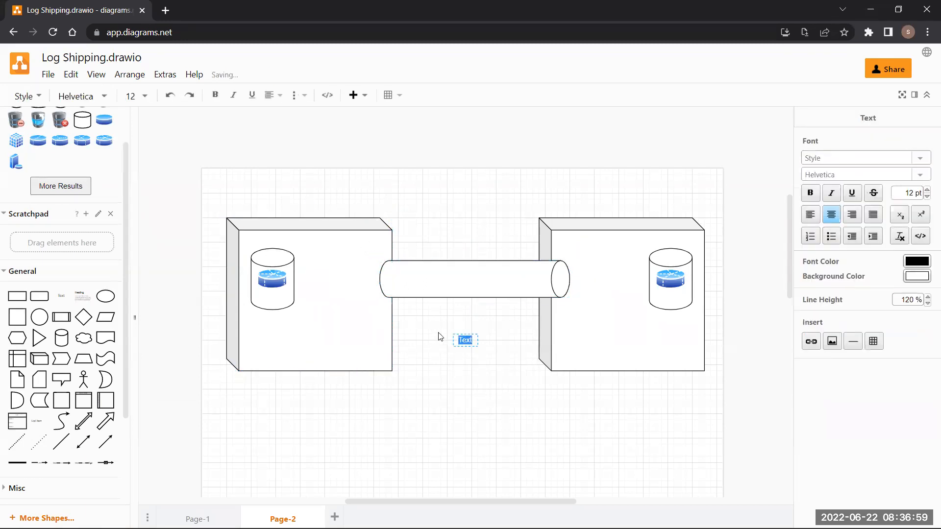
text(End)
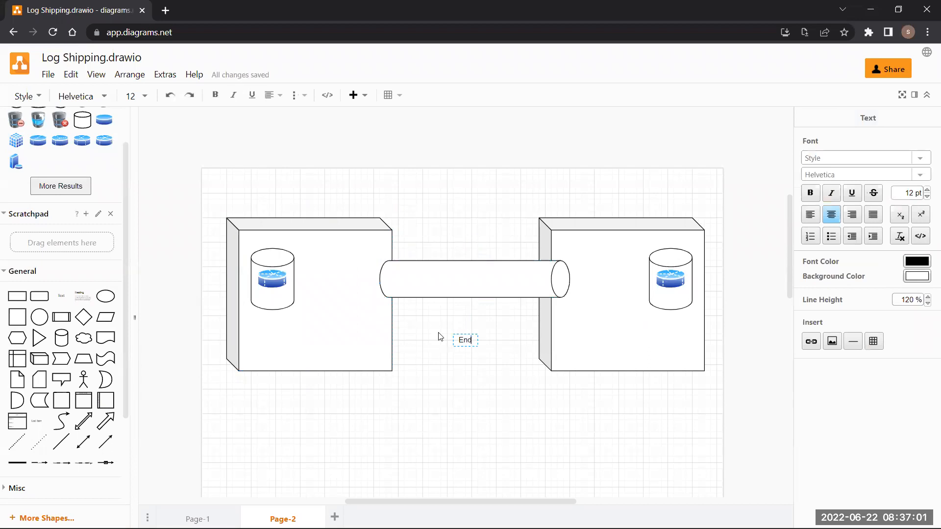
text(point)
- Finish the Endpoint label and place a duplicate at the pipe's right end
drag(464, 340, 405, 325)
click(474, 340)
drag(472, 339, 582, 277)
click(479, 338)
key(ctrl+d)
click(578, 326)
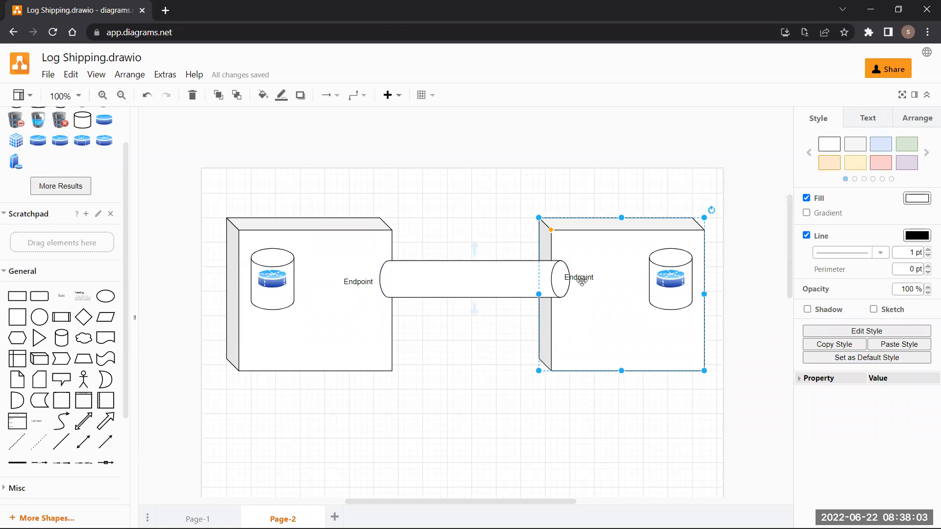
- Add a '5022' text label beneath the right Endpoint label
double_click(462, 371)
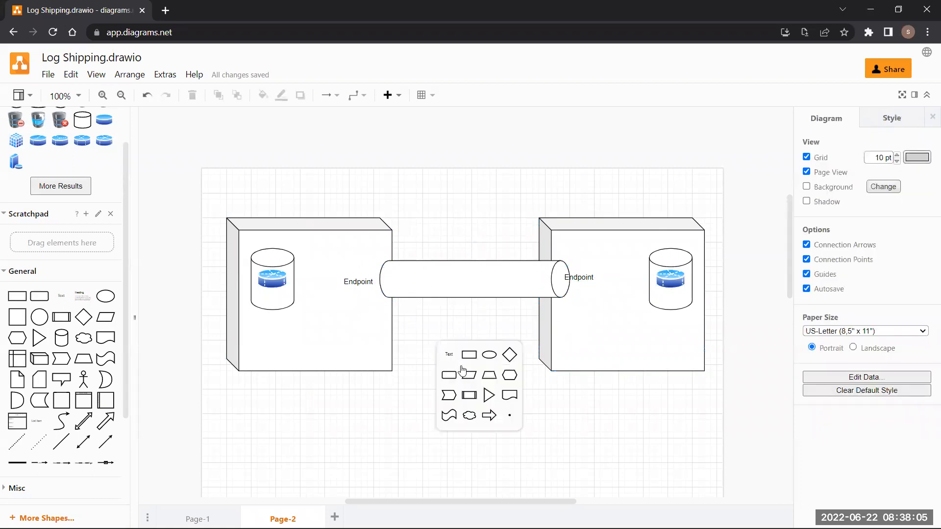
click(450, 356)
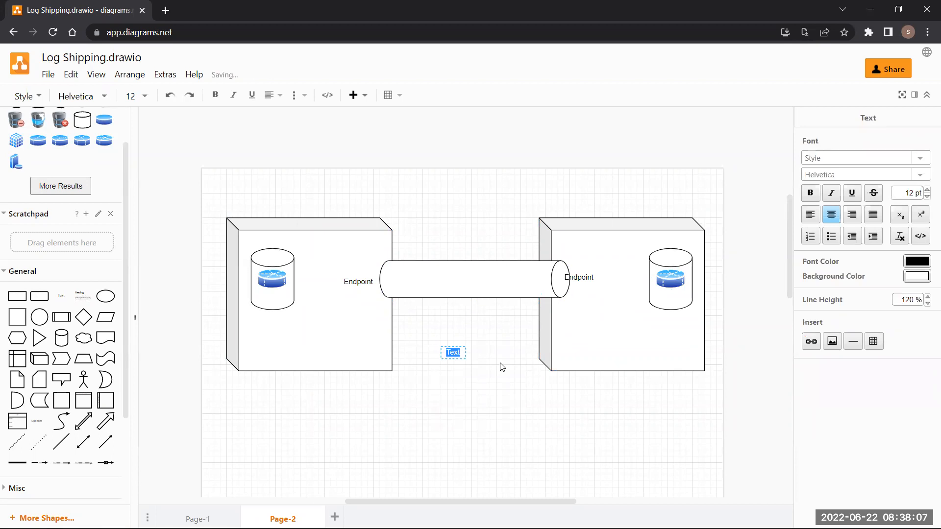
text(5022)
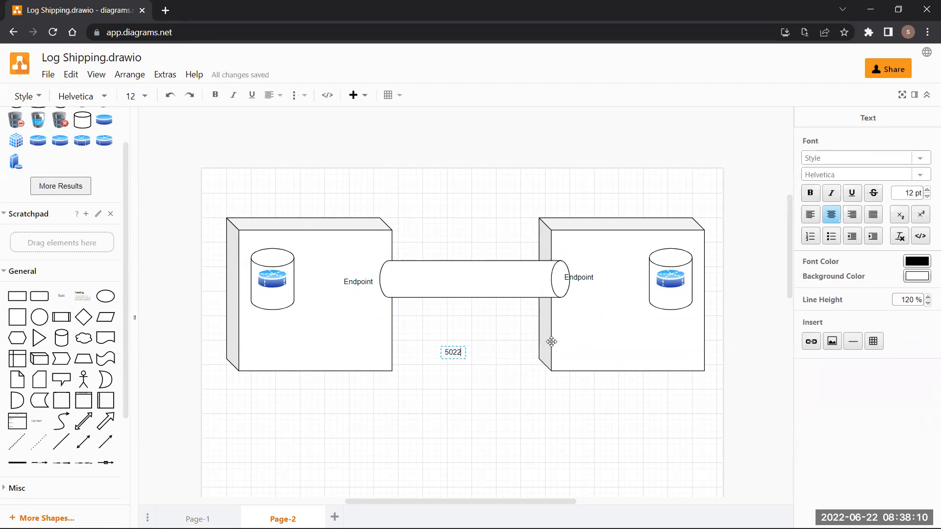
click(503, 359)
drag(451, 353, 601, 285)
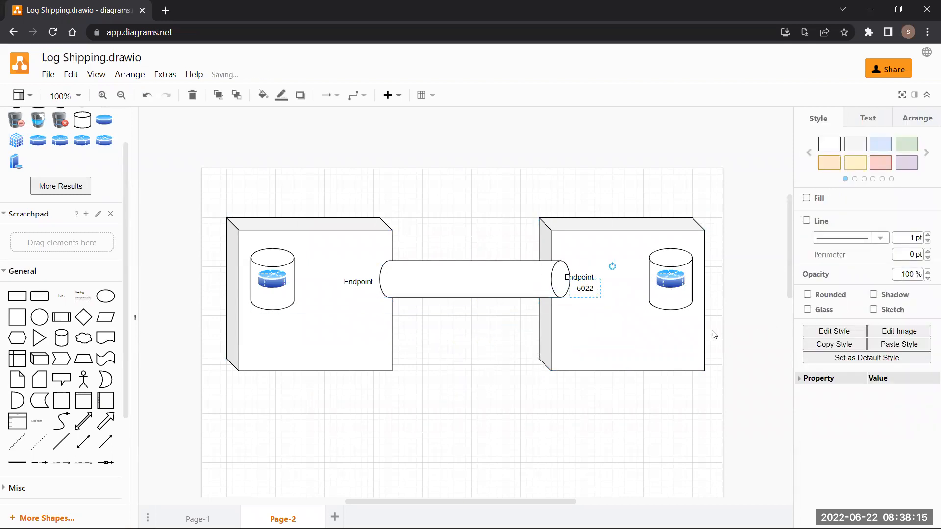
- Duplicate the 5022 label under the left Endpoint and edit it to read 'Port 5022'
key(ctrl+d)
drag(579, 298, 359, 299)
double_click(359, 298)
mouse_move(393, 292)
key(Left)
text(Port)
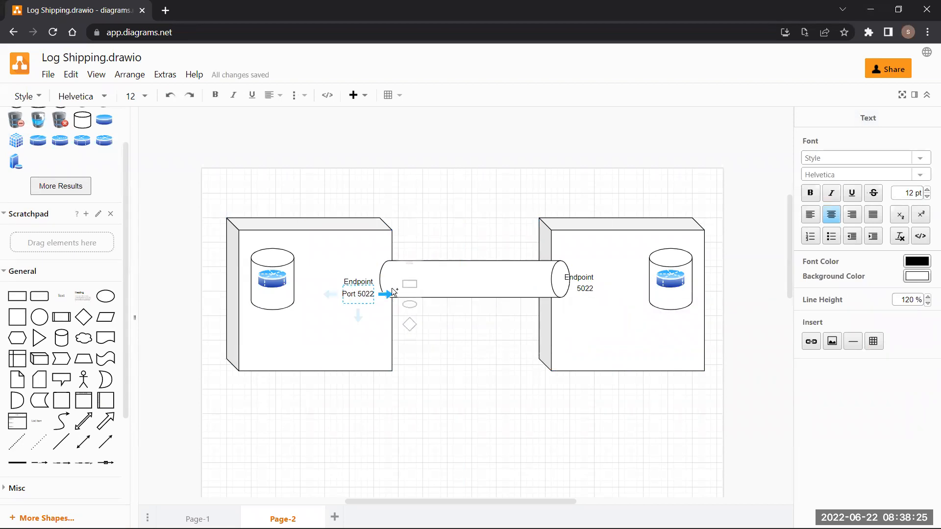
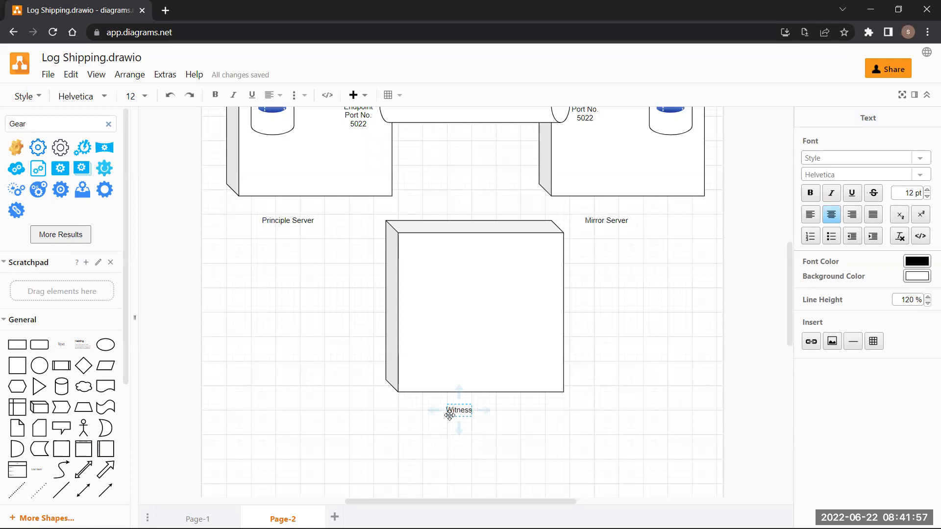
- Complete the 'Witness Server' label under the third server box and exit text editing
text(Server)
key(Return)
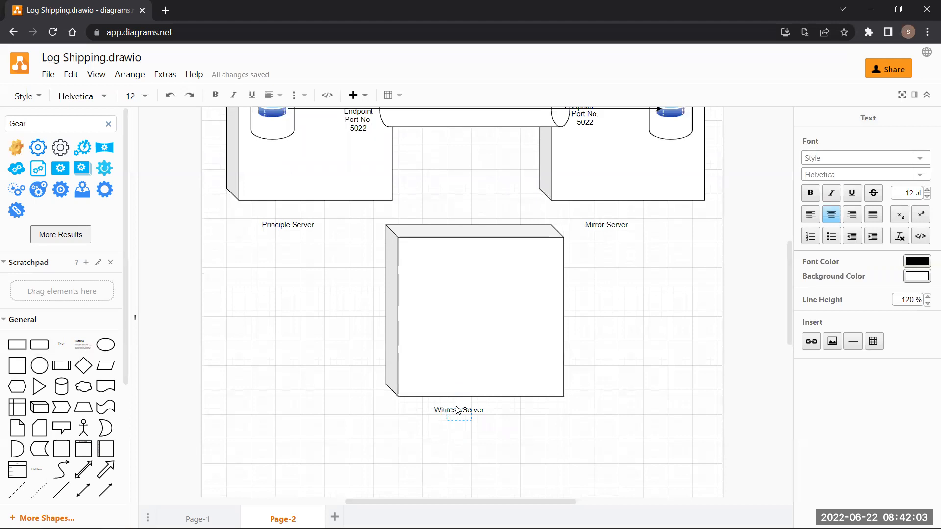
click(505, 465)
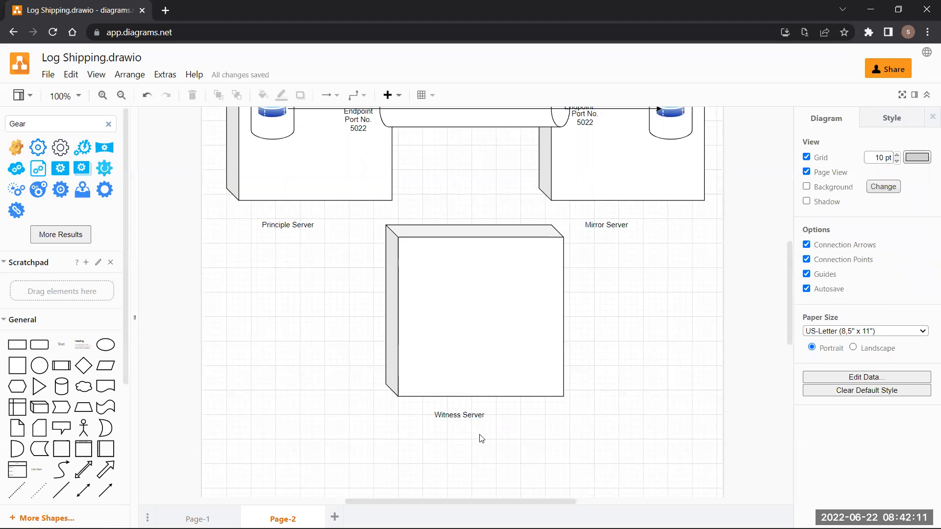
- Search the shapes for 'Eye' and place the black eye icon inside the Witness Server box
scroll(481, 437, up, 1)
double_click(52, 124)
text(Eye)
key(Return)
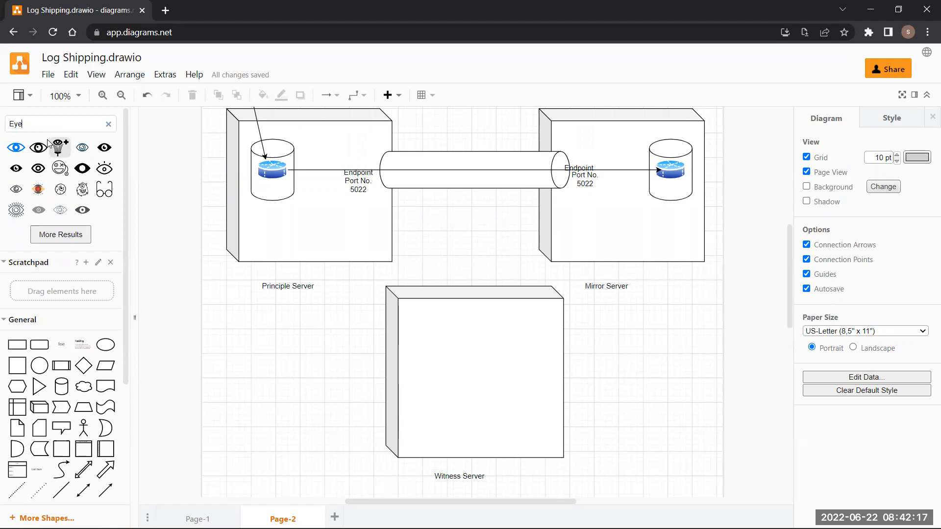
click(20, 170)
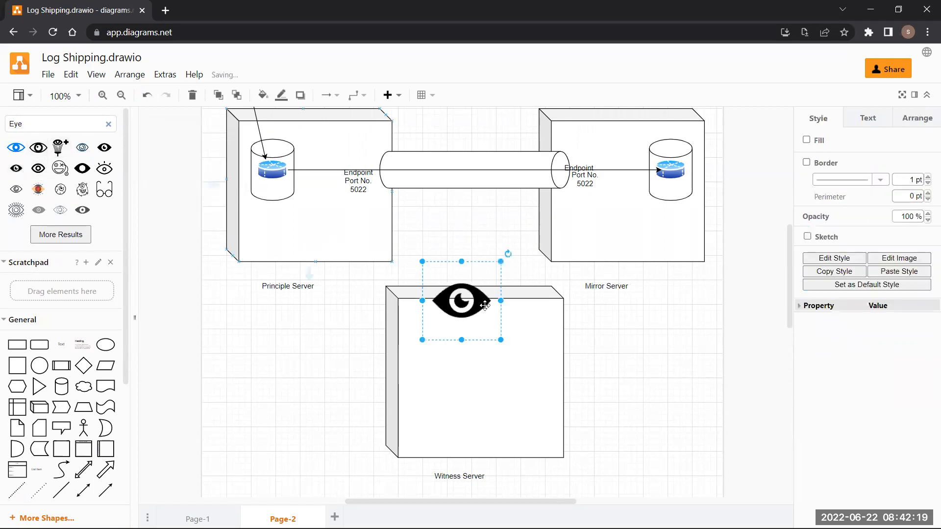
drag(470, 301, 477, 358)
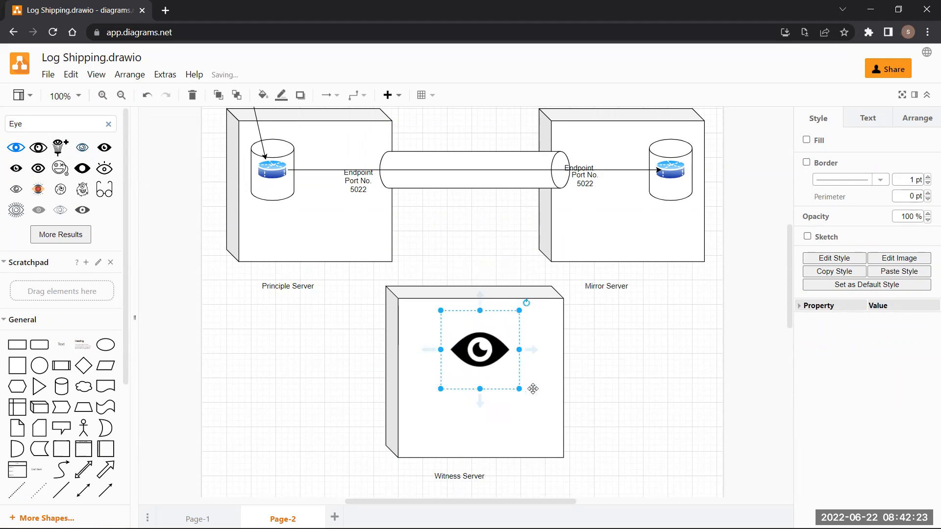
click(510, 424)
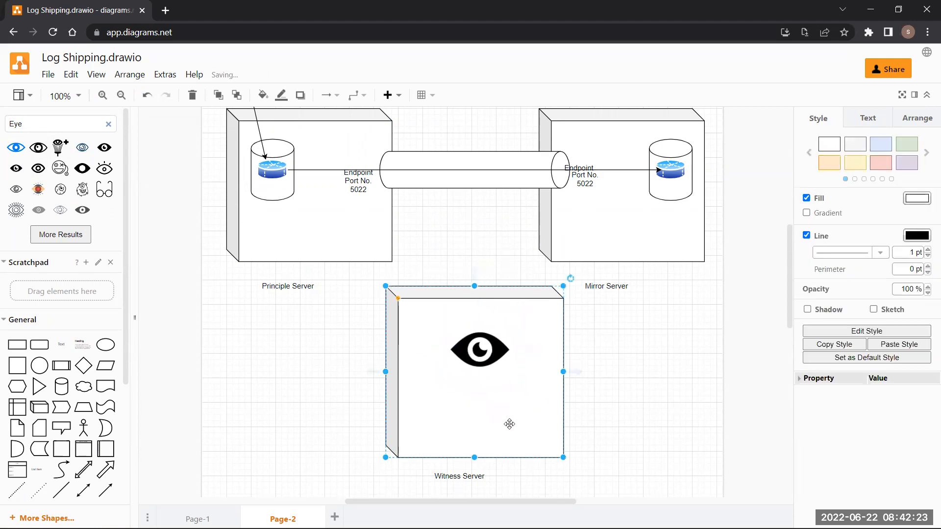
- Draw two directional arrows from the eye icon up to the Principle Server and Mirror Server boxes
click(105, 490)
drag(474, 290, 357, 260)
drag(444, 327, 445, 326)
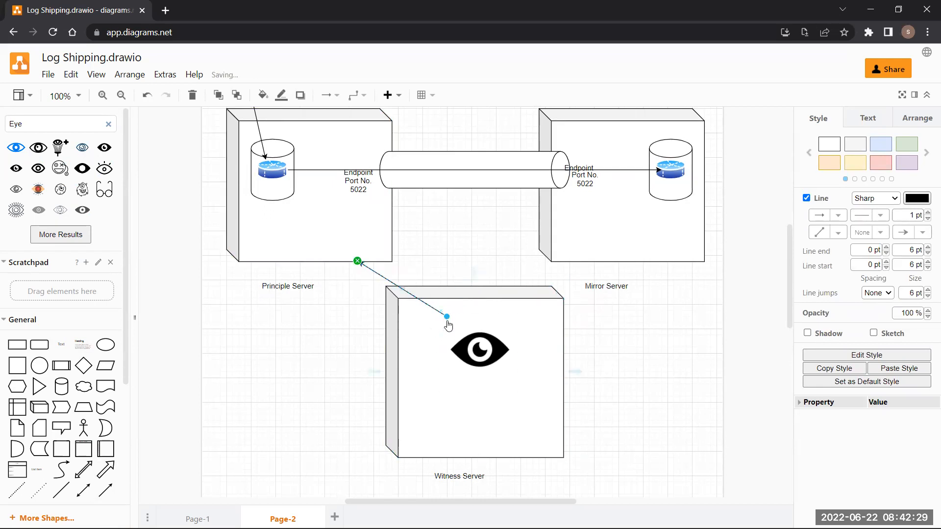
click(107, 485)
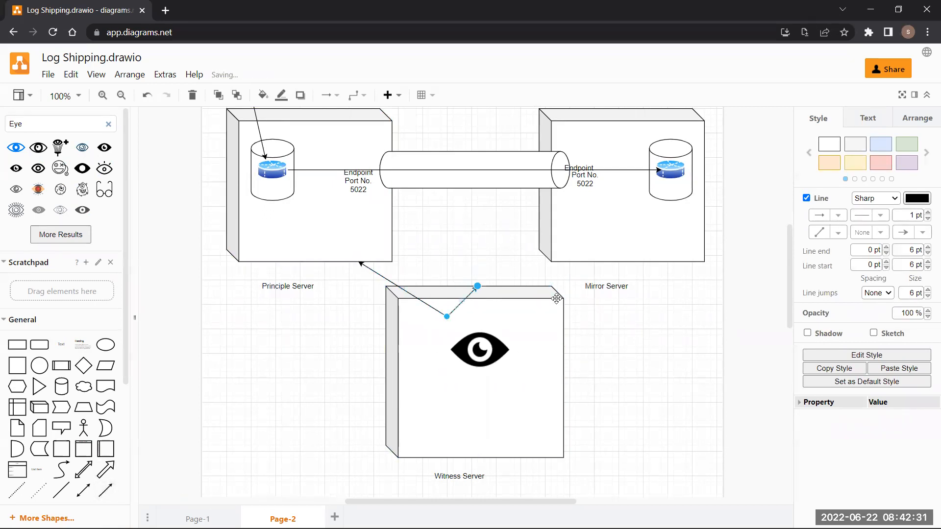
drag(447, 319, 586, 262)
click(687, 354)
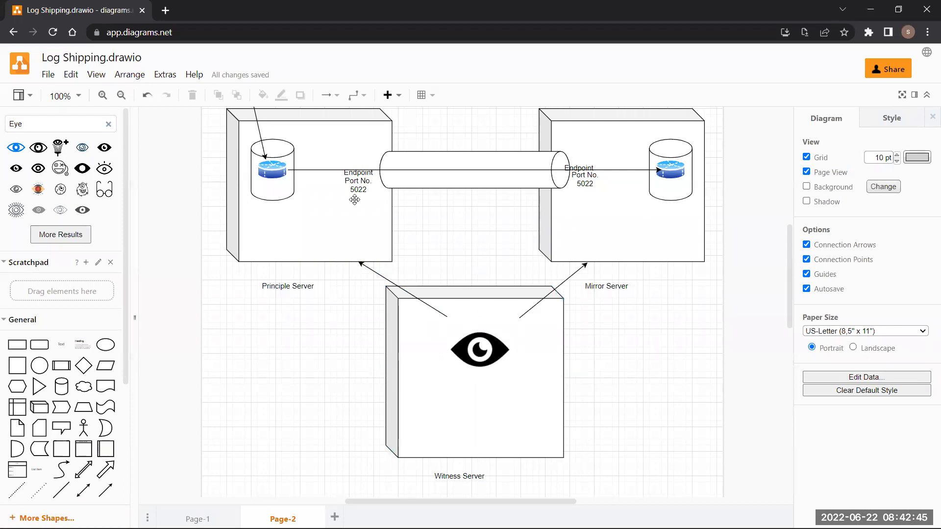
scroll(443, 257, up, 5)
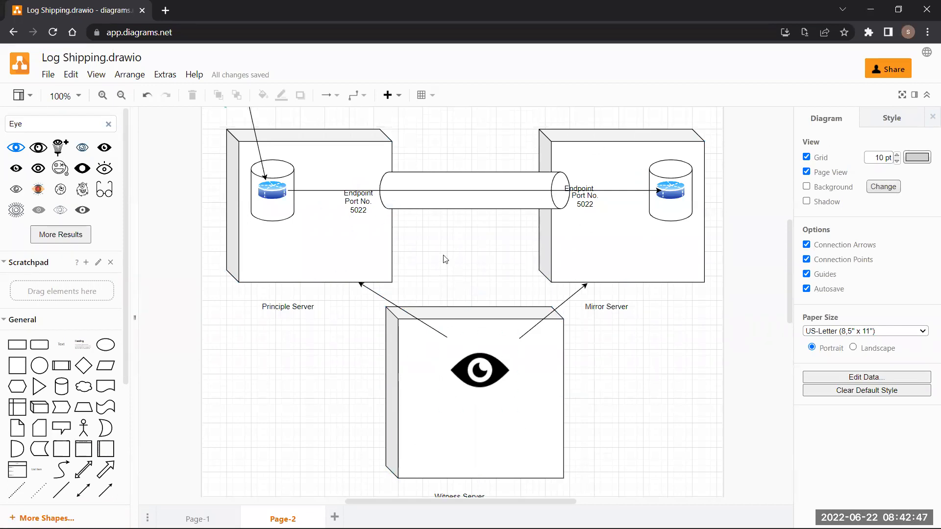
scroll(425, 304, down, 6)
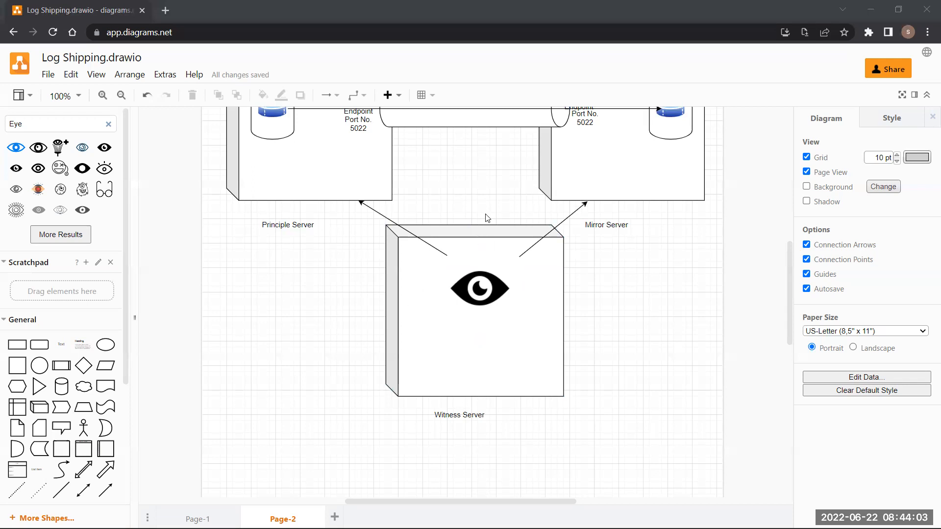
scroll(513, 319, up, 2)
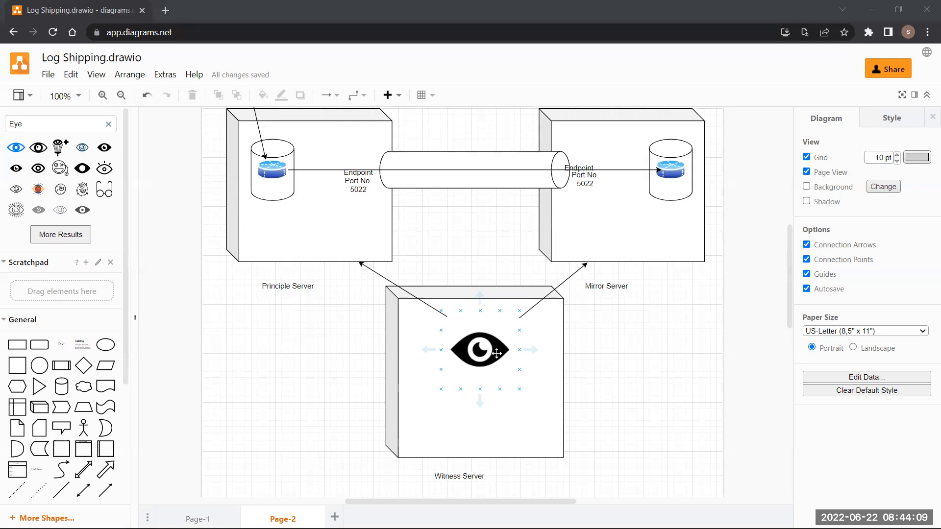
- Drag a database cylinder from the General shapes into the Witness Server box
click(323, 224)
click(634, 234)
click(383, 226)
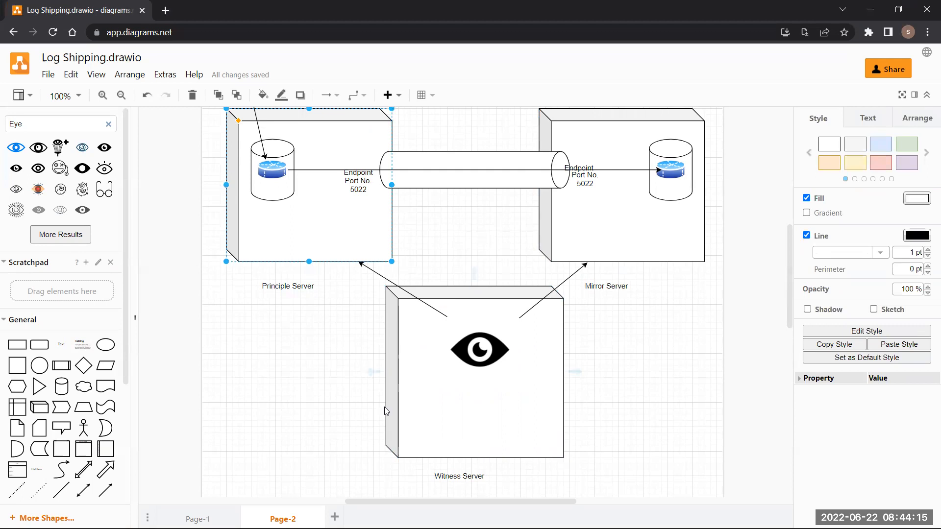
click(434, 366)
drag(67, 395, 439, 355)
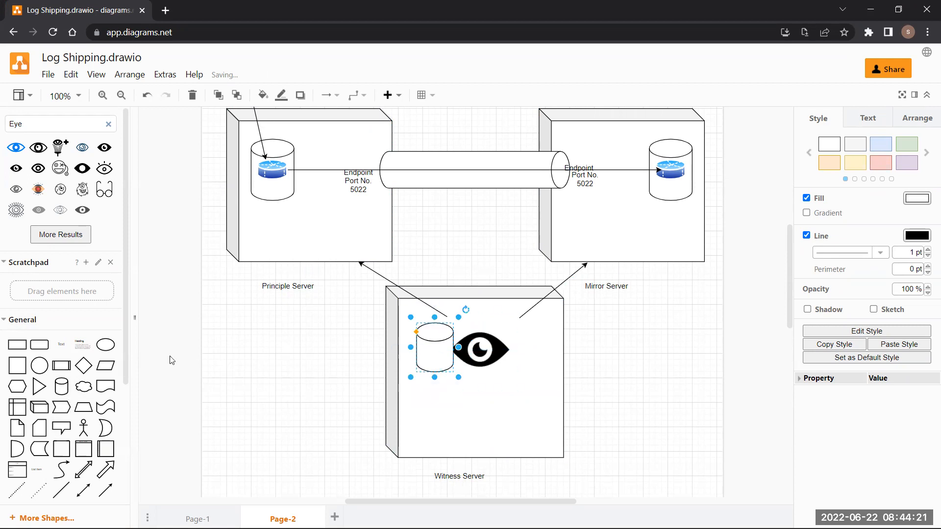
- Copy the blue router image from the Principle Server cylinder onto the witness cylinder
click(272, 170)
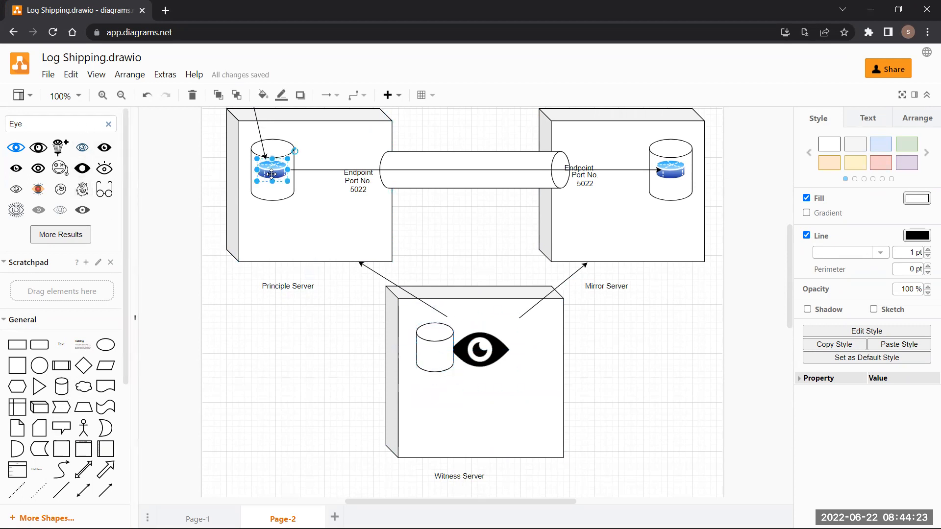
drag(272, 170, 434, 352)
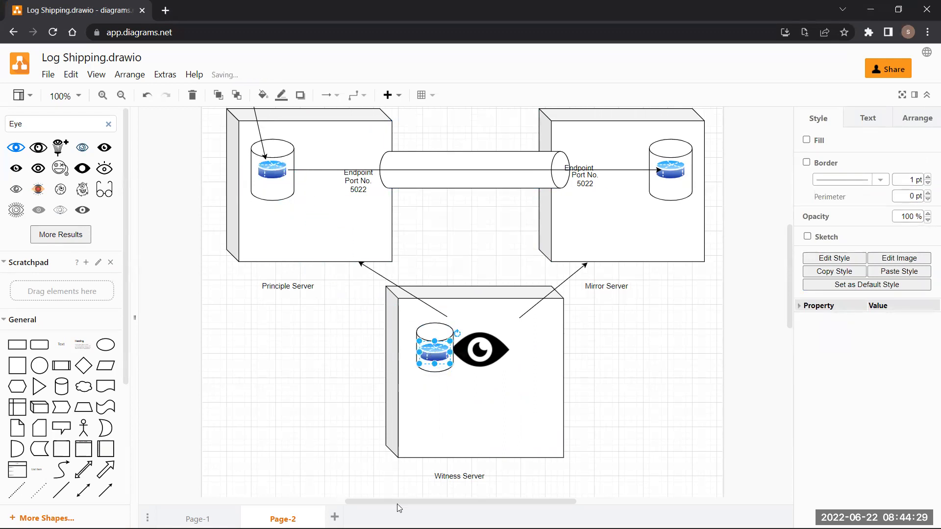
click(485, 365)
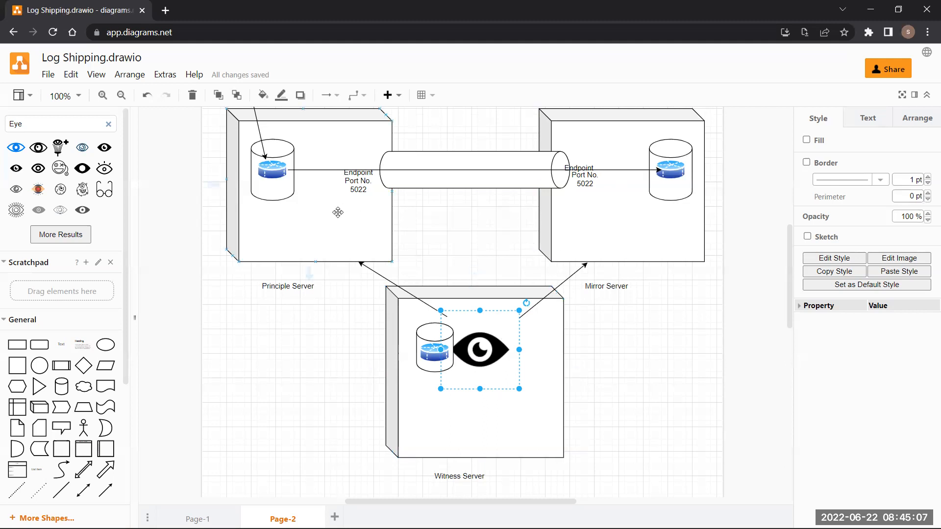
scroll(457, 373, up, 4)
scroll(567, 441, down, 3)
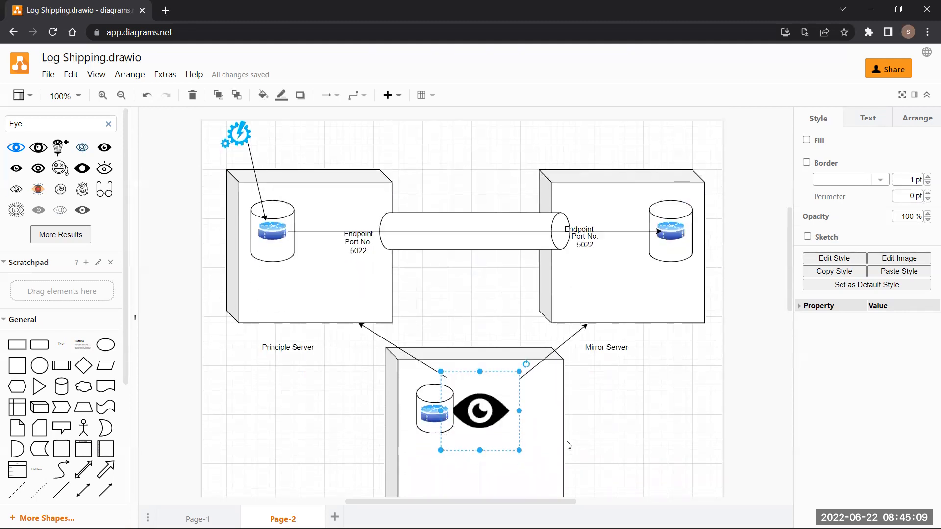